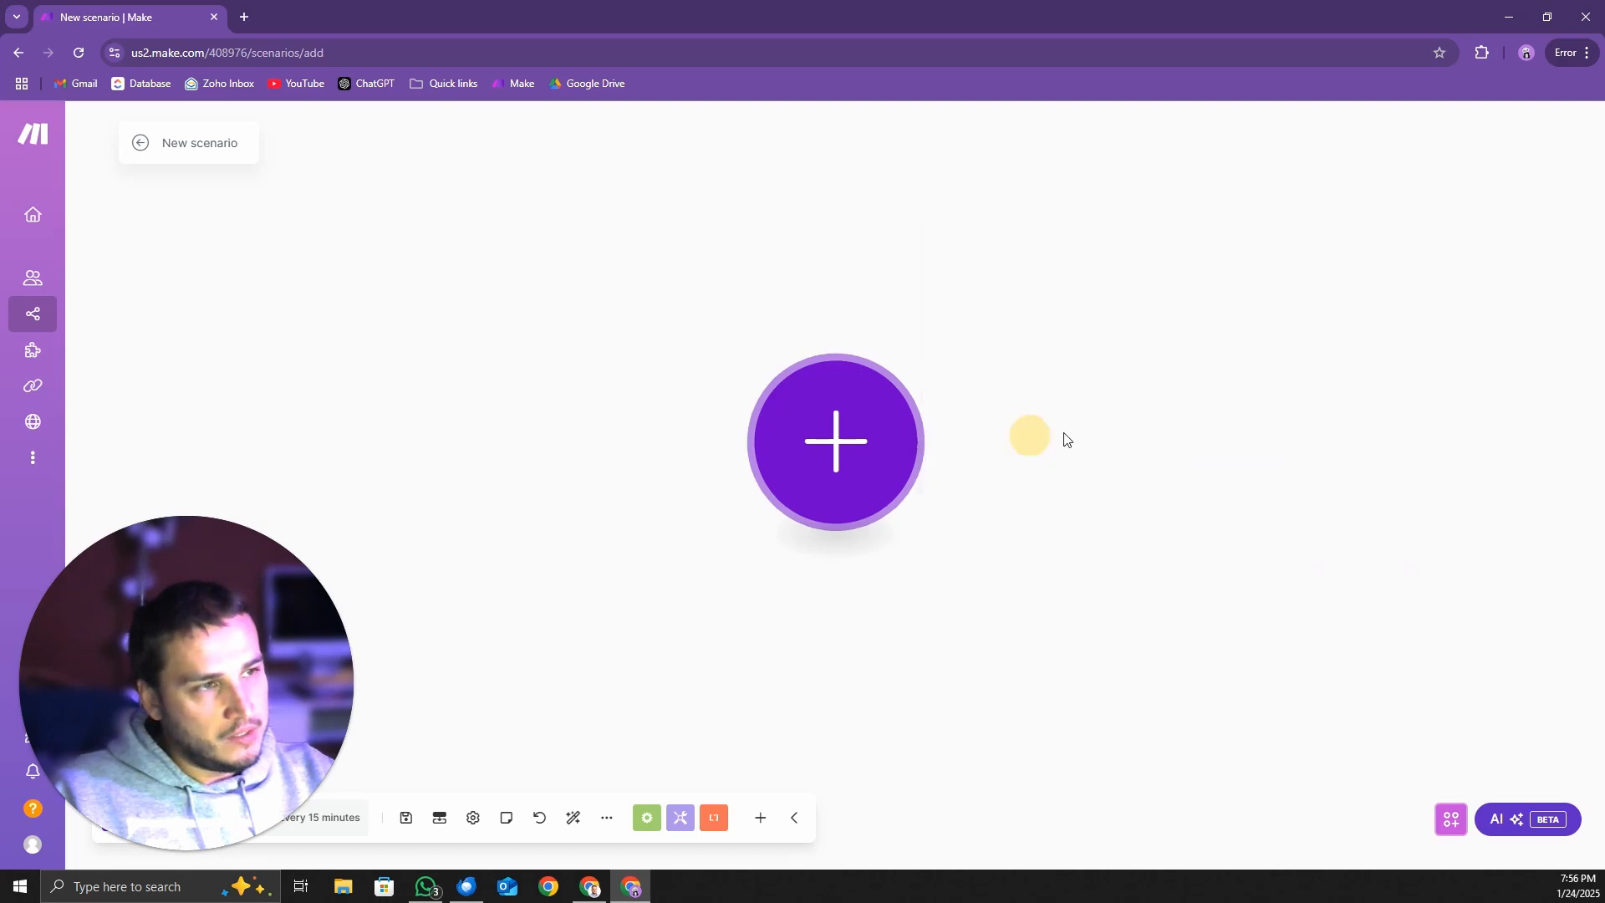
Create a webhook named offhours_agent_webhook for the scenario's custom webhook trigger
{"action": "left_click", "coordinate": [1102, 441]}
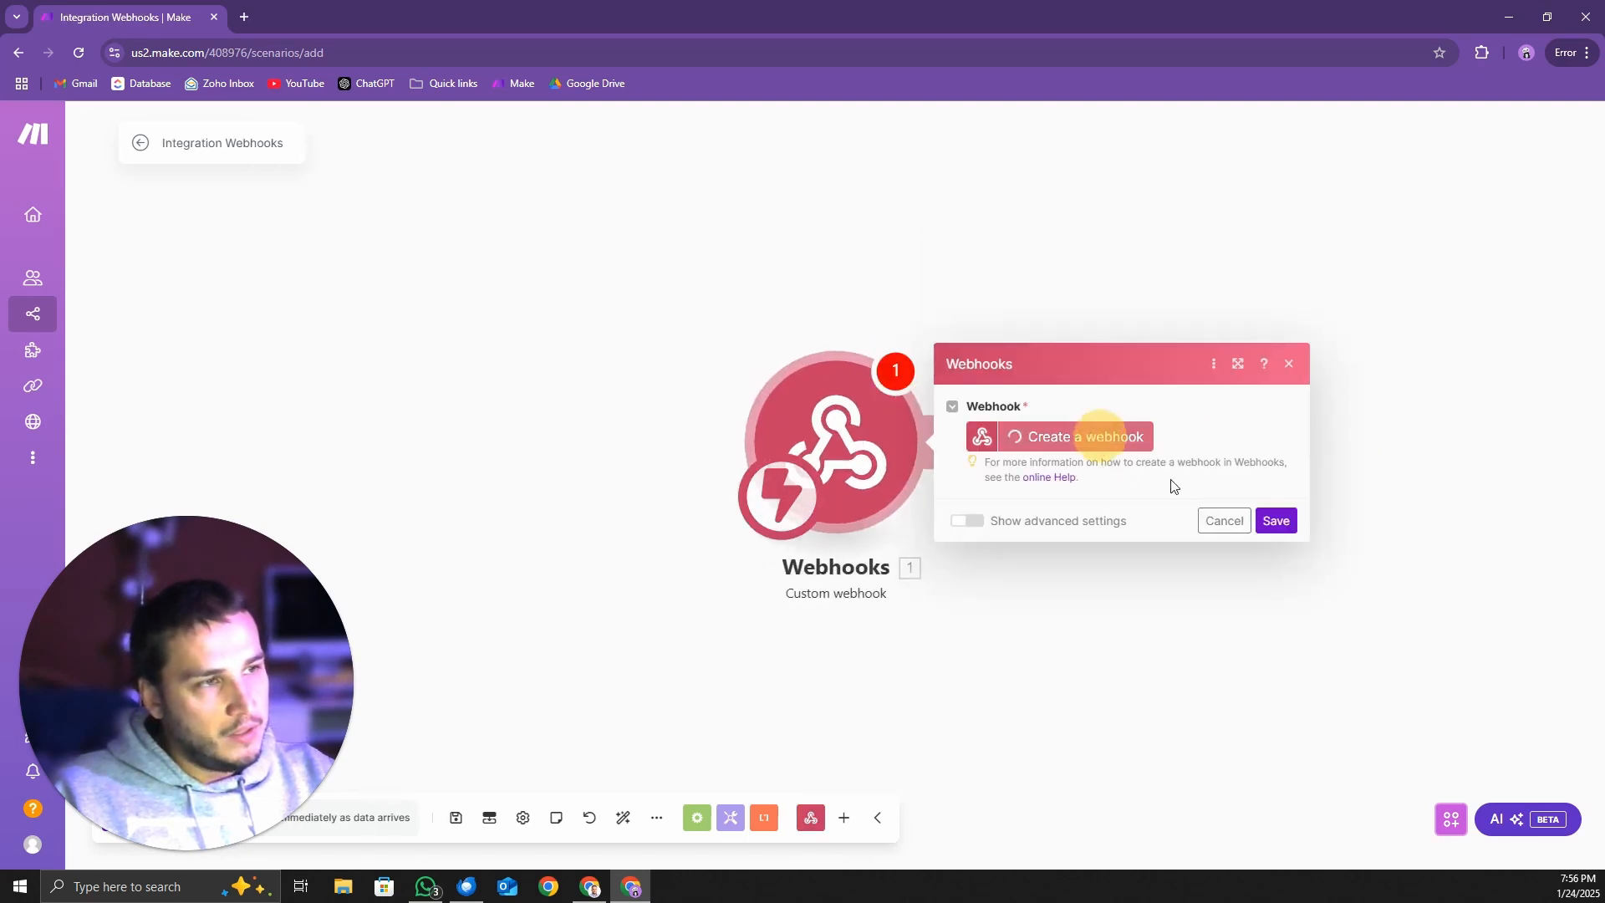
{"action": "left_click_drag", "start_coordinate": [1427, 374], "coordinate": [923, 394]}
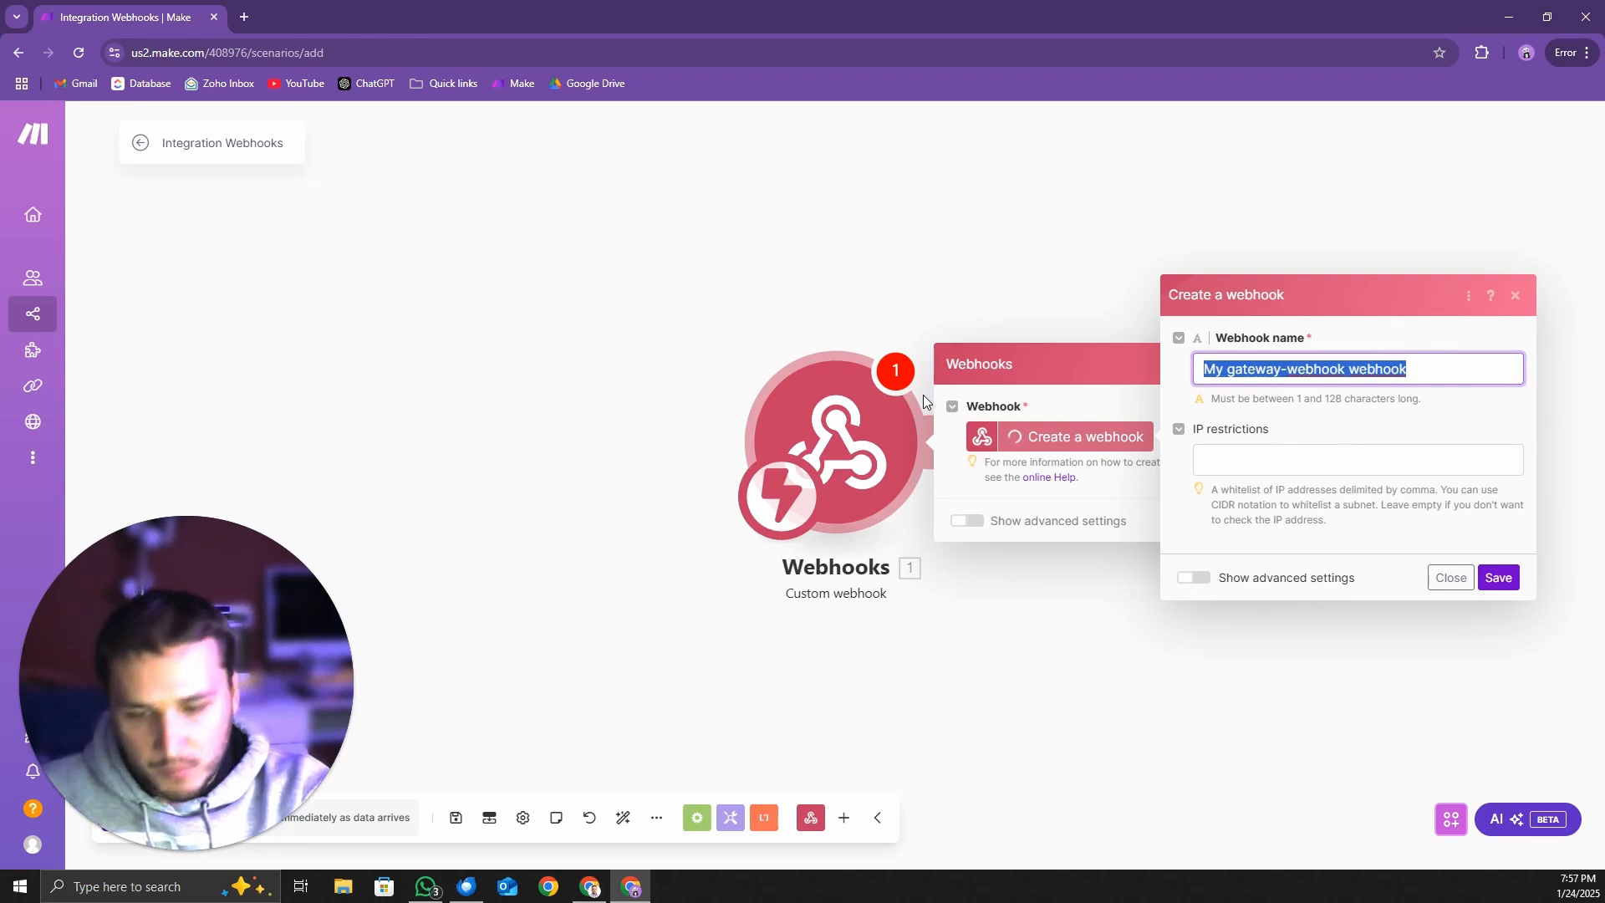
{"action": "type", "text": "offhours"}
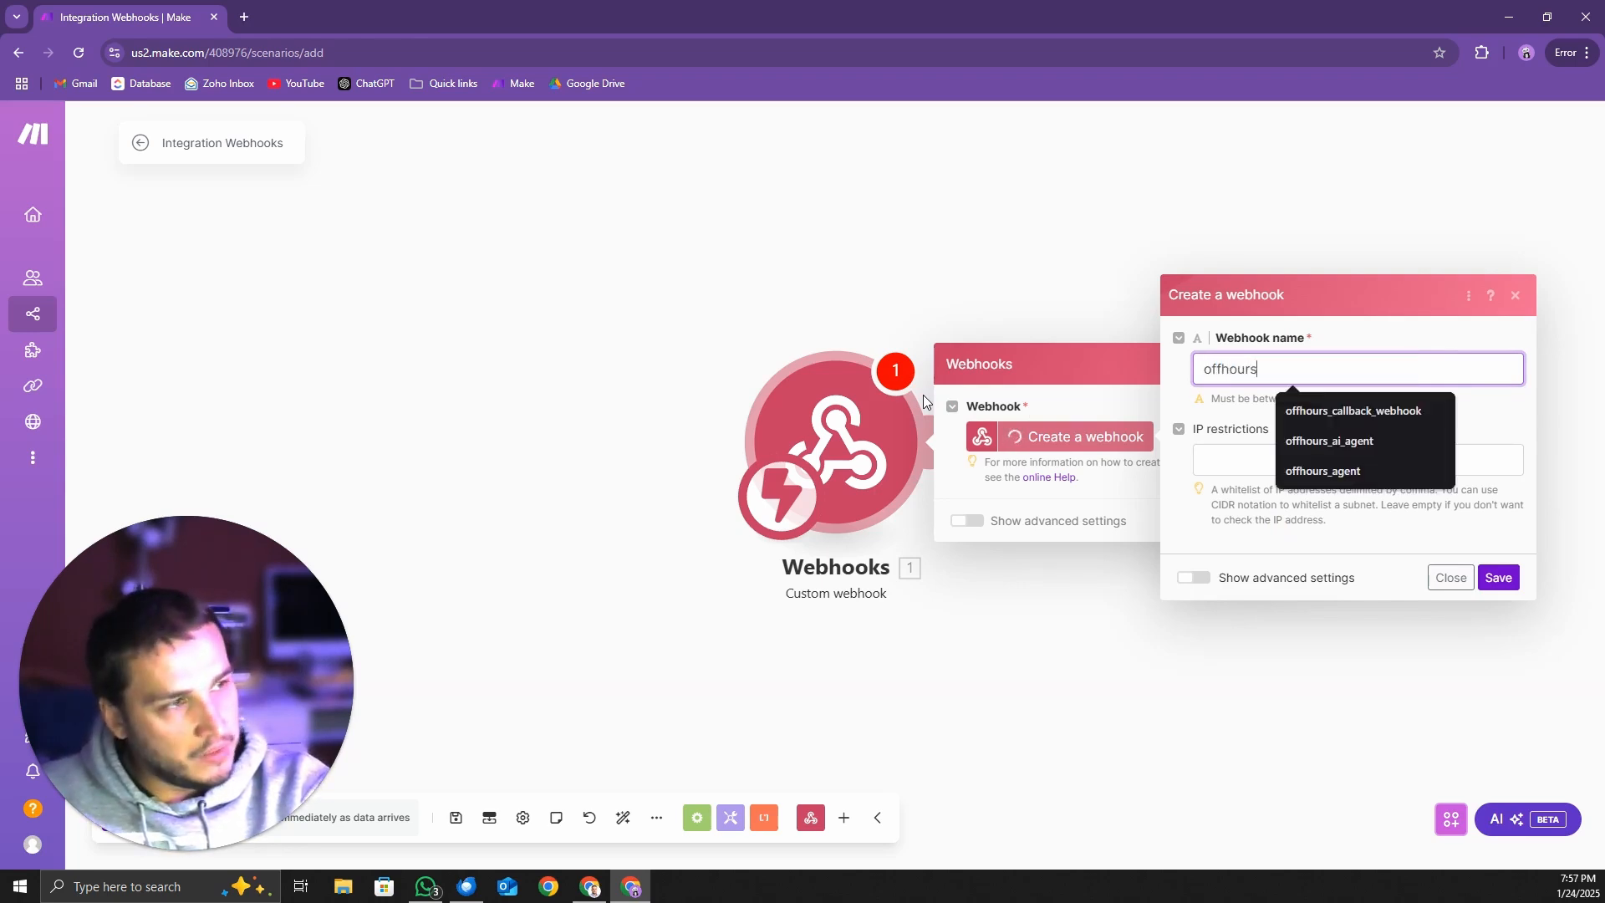
{"action": "type", "text": "_agent_webhook"}
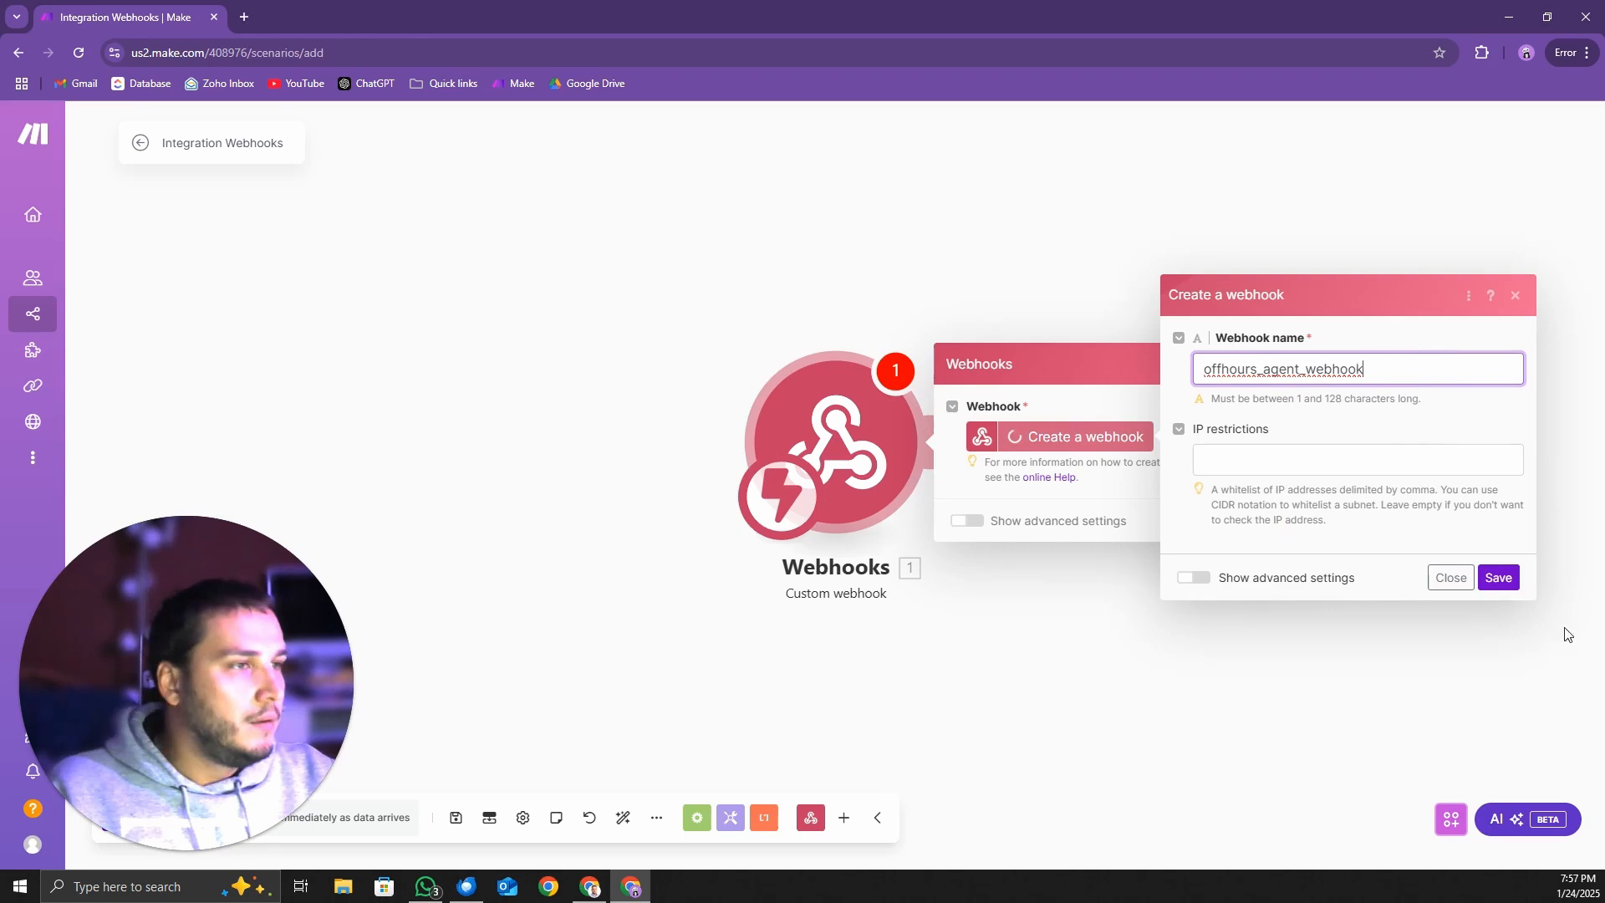
{"action": "left_click", "coordinate": [1497, 577]}
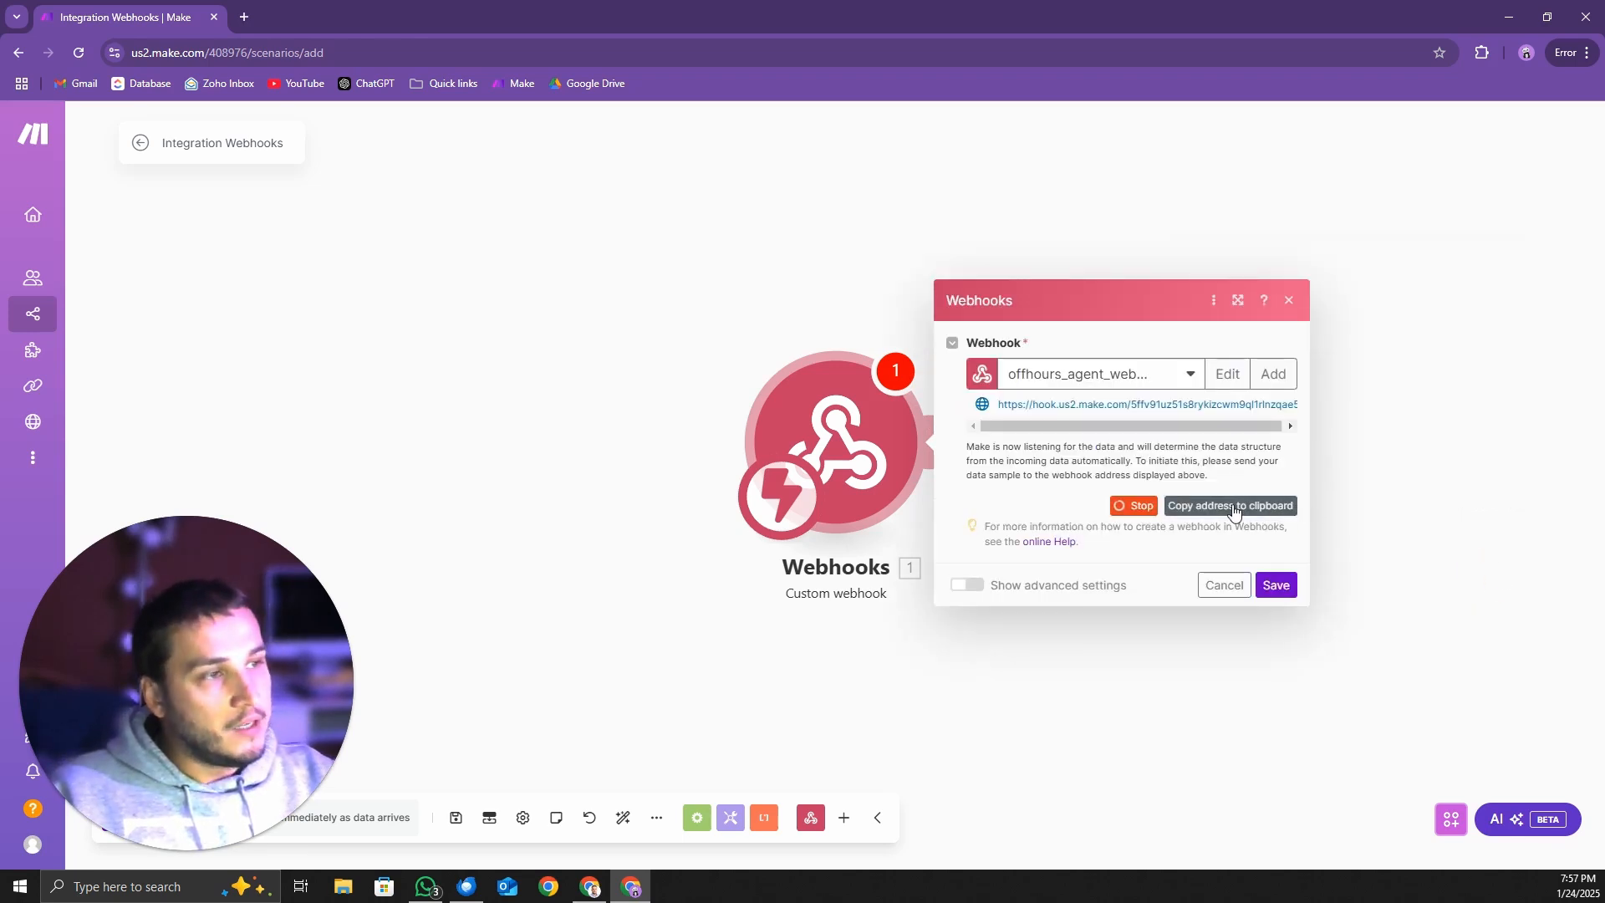
Copy the new webhook's address, save the Webhooks module settings and save the scenario
{"action": "left_click", "coordinate": [1267, 507]}
{"action": "left_click_drag", "start_coordinate": [1001, 405], "coordinate": [1309, 403]}
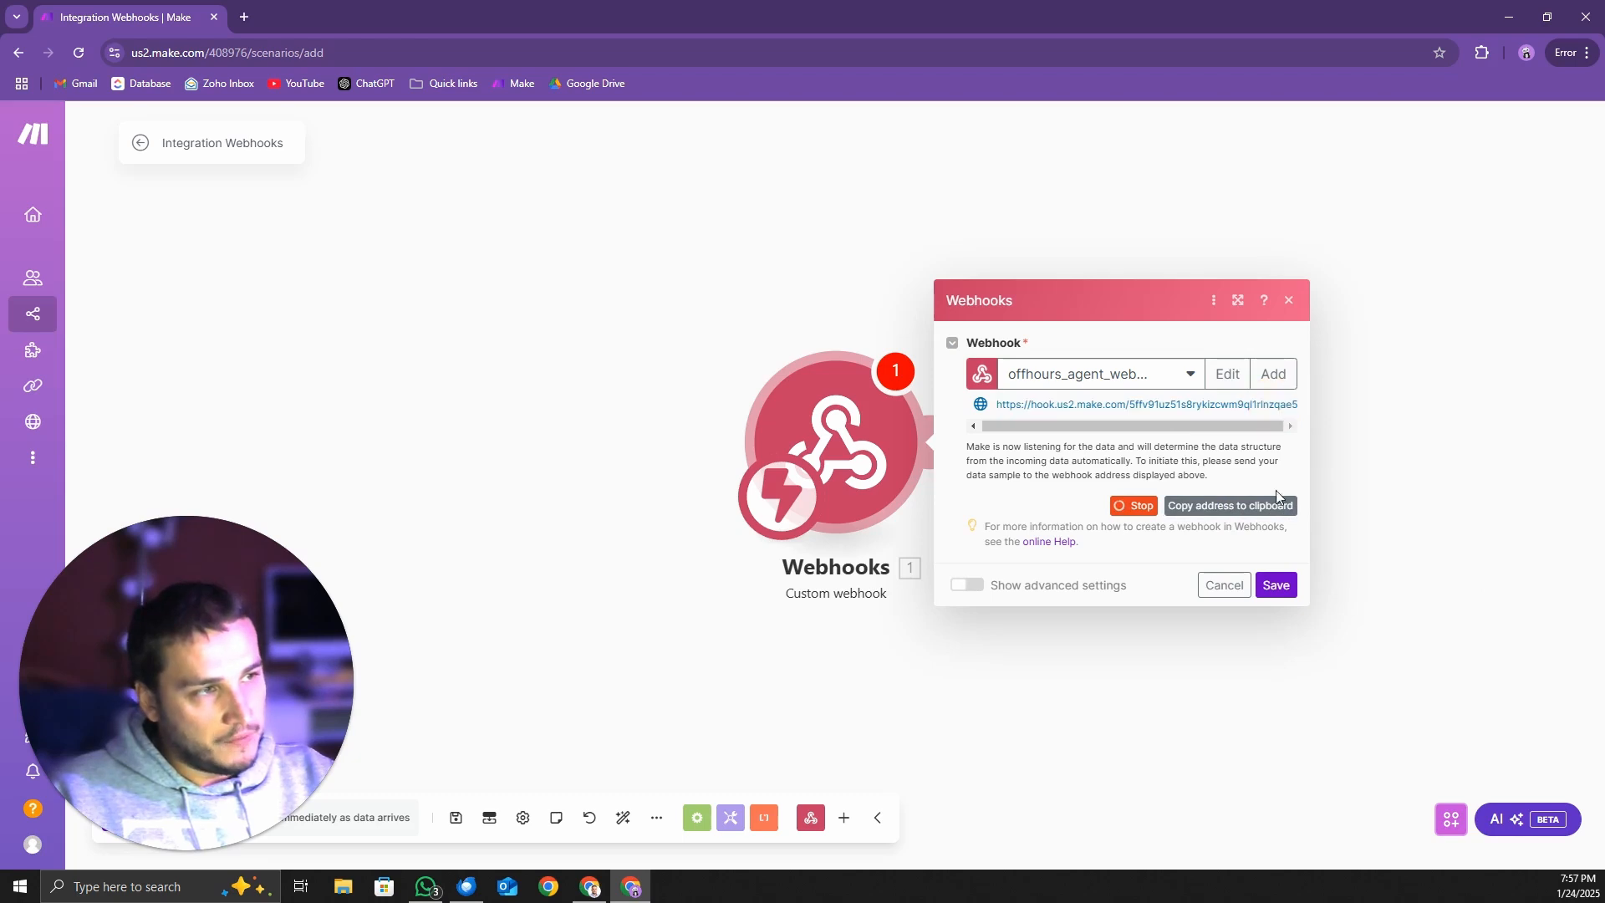
{"action": "left_click", "coordinate": [1276, 585]}
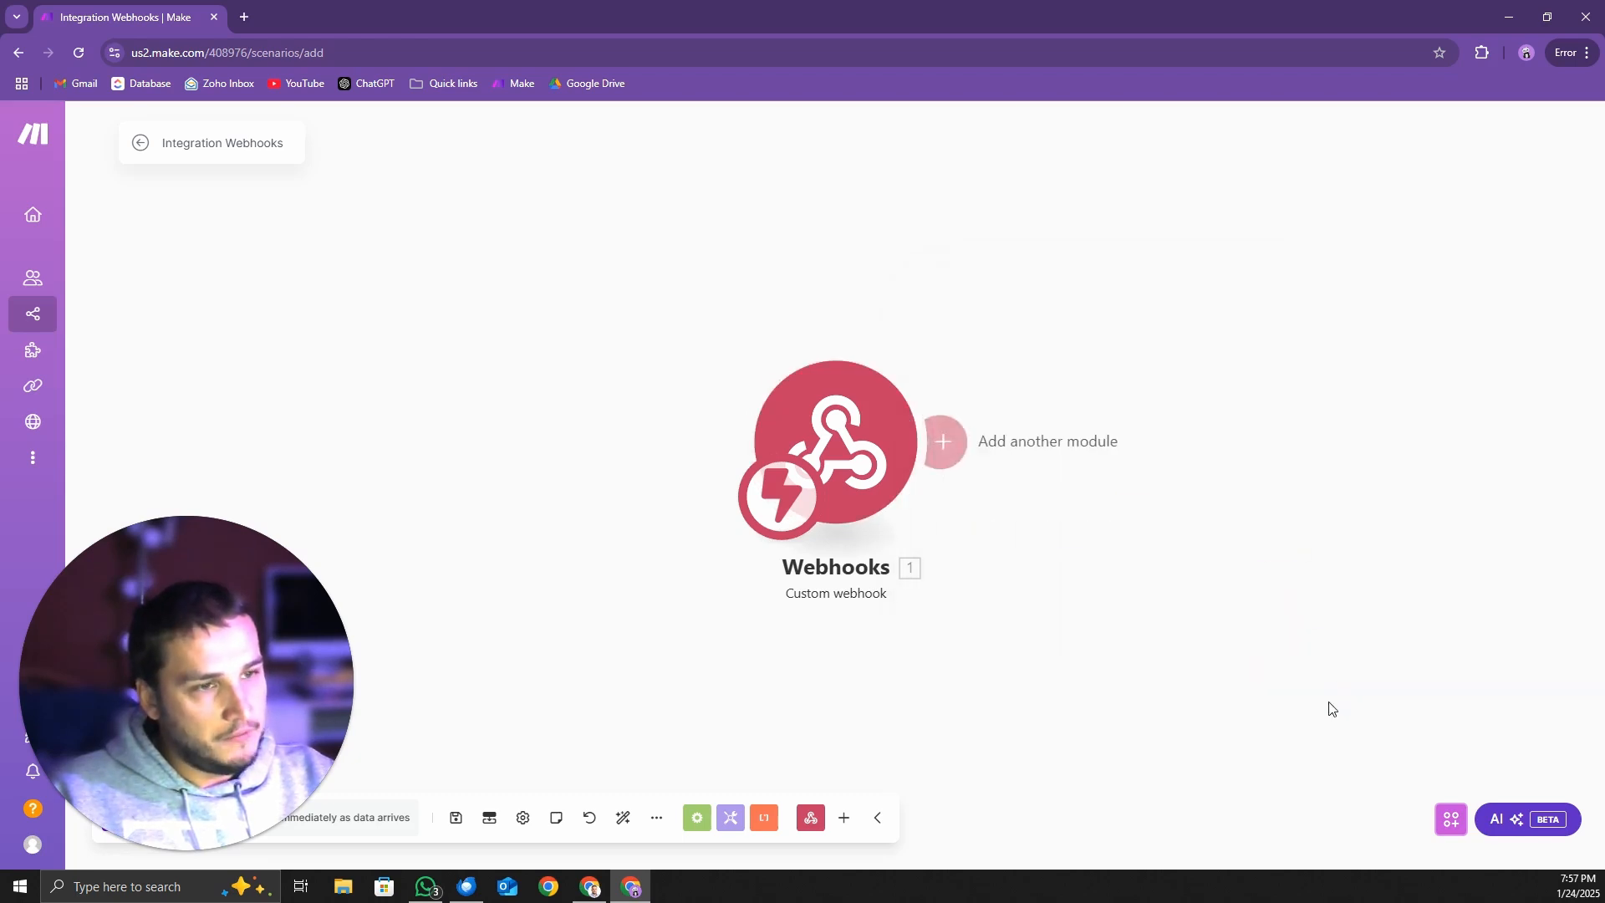
{"action": "left_click_drag", "start_coordinate": [213, 711], "coordinate": [214, 659]}
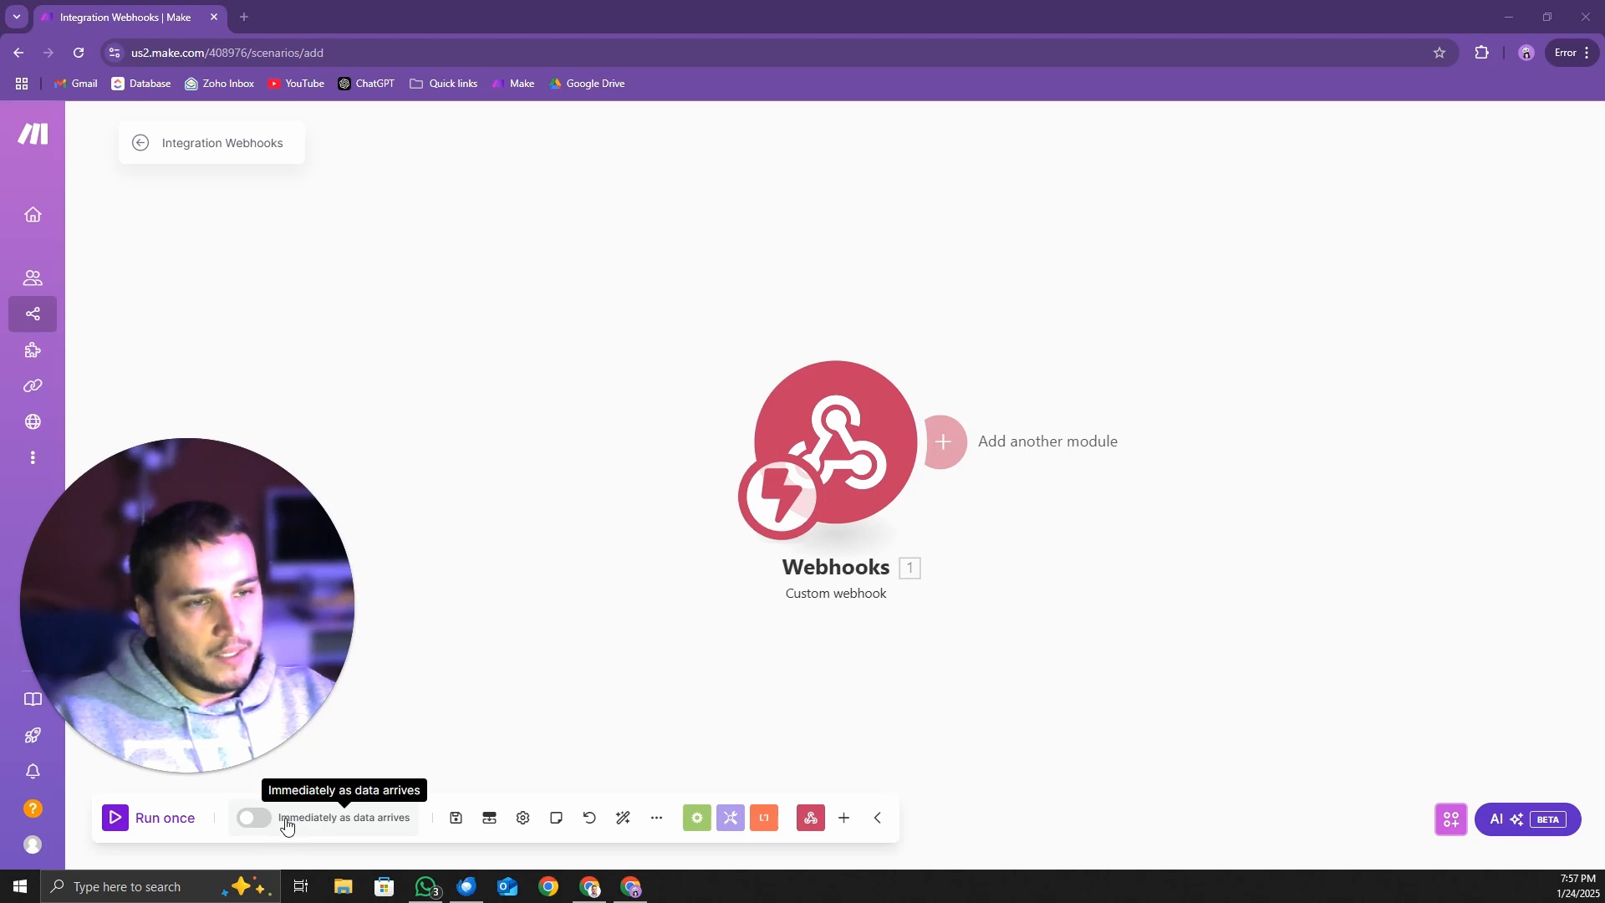
{"action": "left_click", "coordinate": [456, 817]}
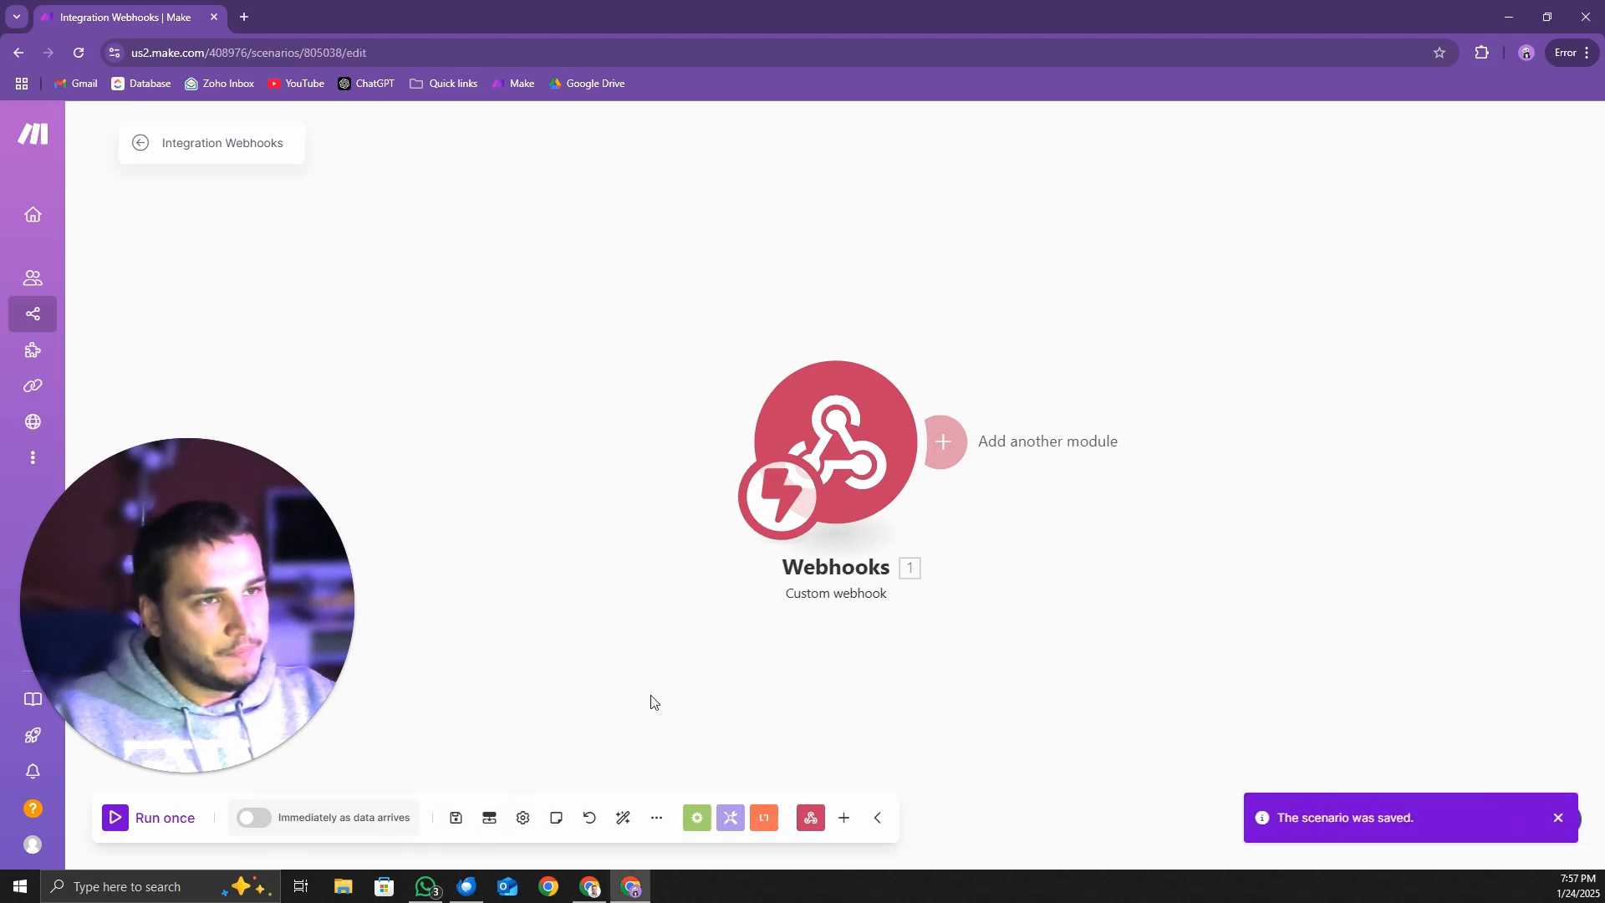
Add a Google Sheets Add a Row module after the webhook trigger
{"action": "left_click", "coordinate": [940, 441]}
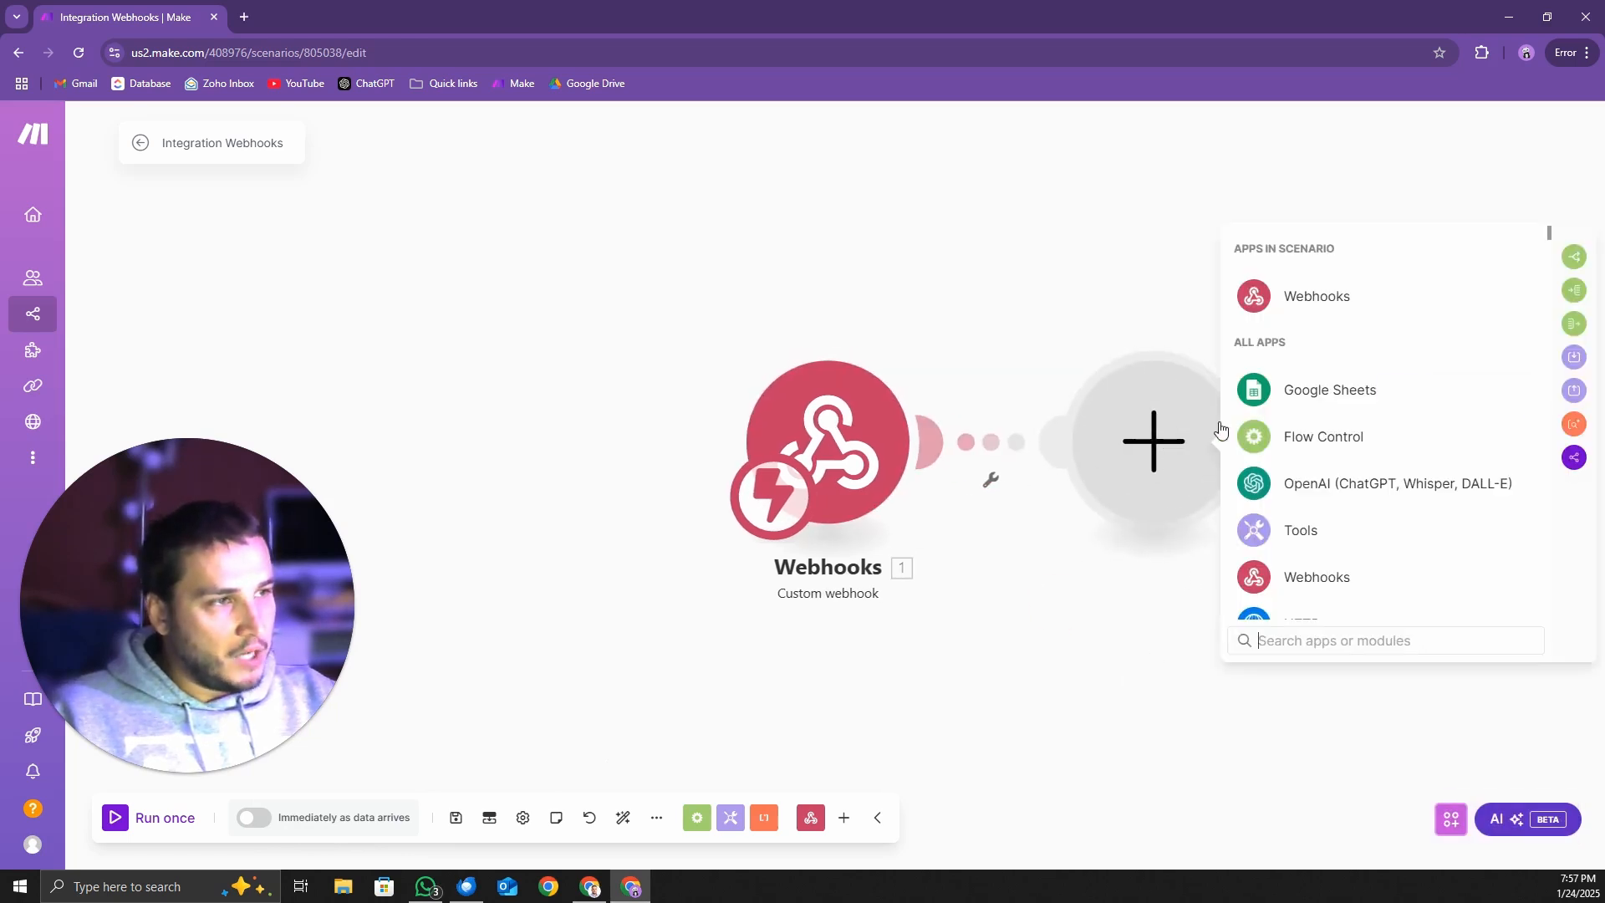
{"action": "left_click", "coordinate": [1310, 391]}
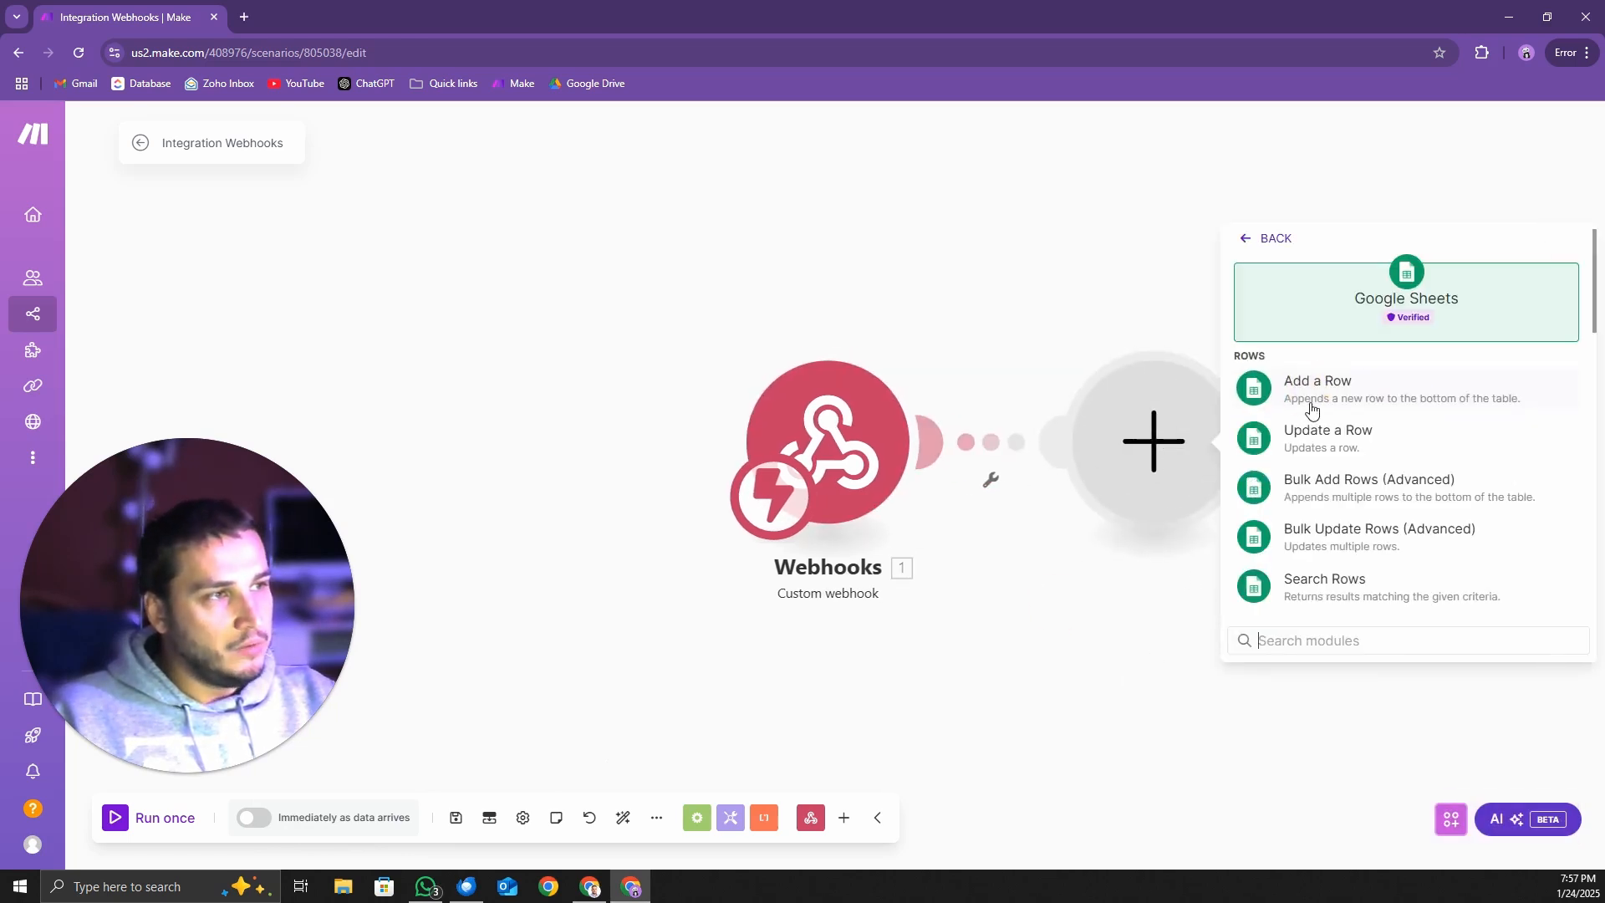
{"action": "left_click", "coordinate": [1356, 402]}
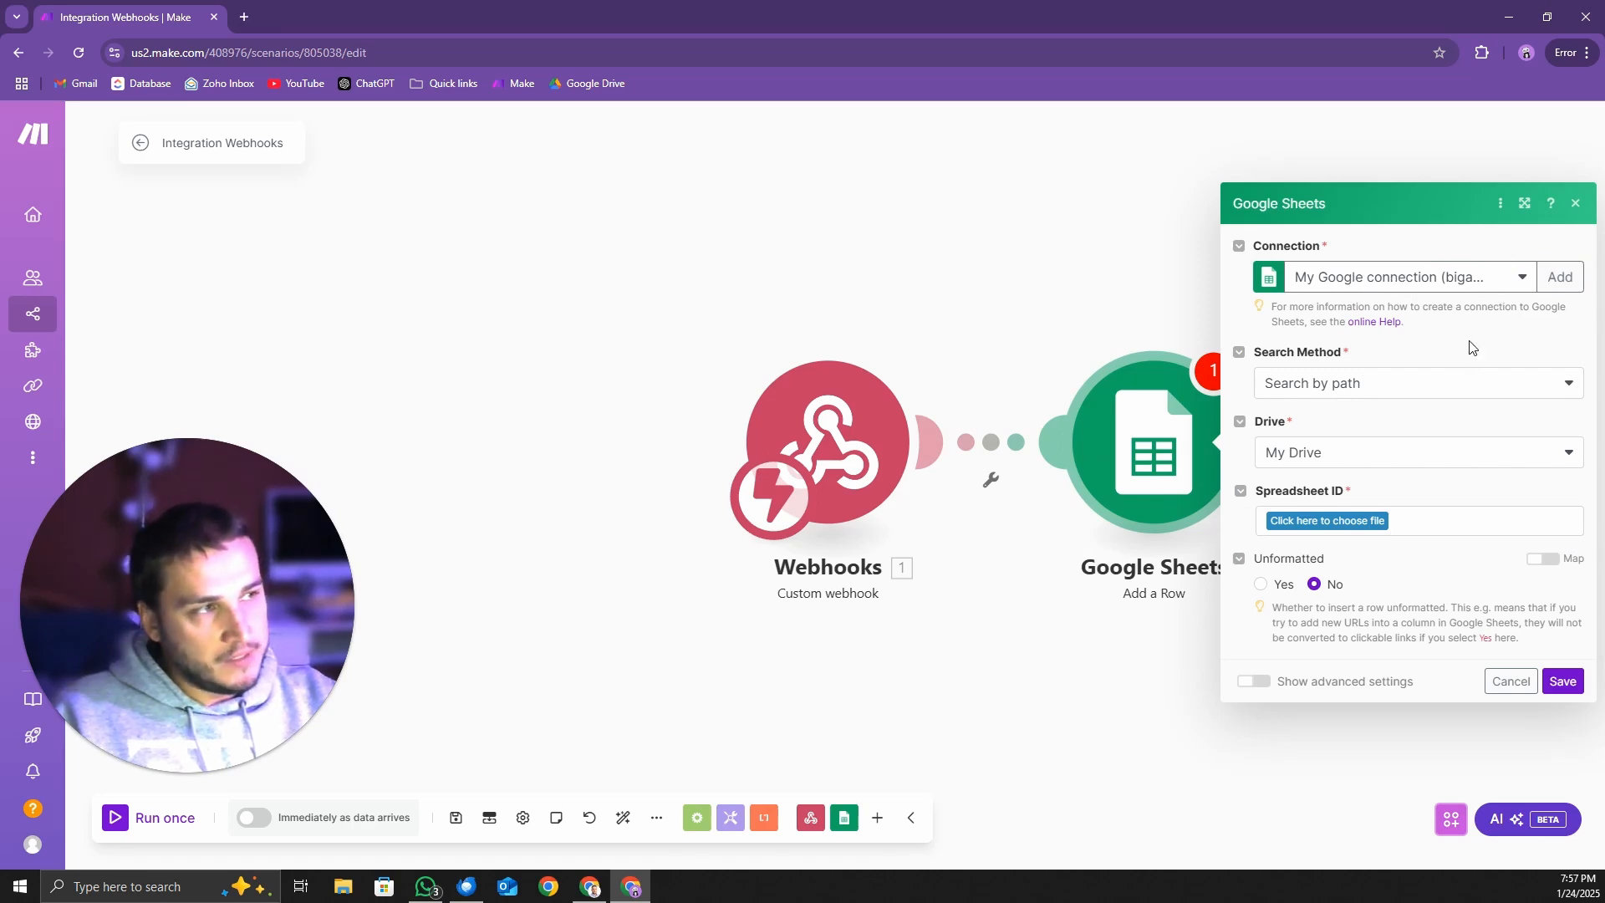
Set the row's destination to Sheet1 of the make webhook spreadsheet in the Make.com folder
{"action": "left_click", "coordinate": [1295, 524]}
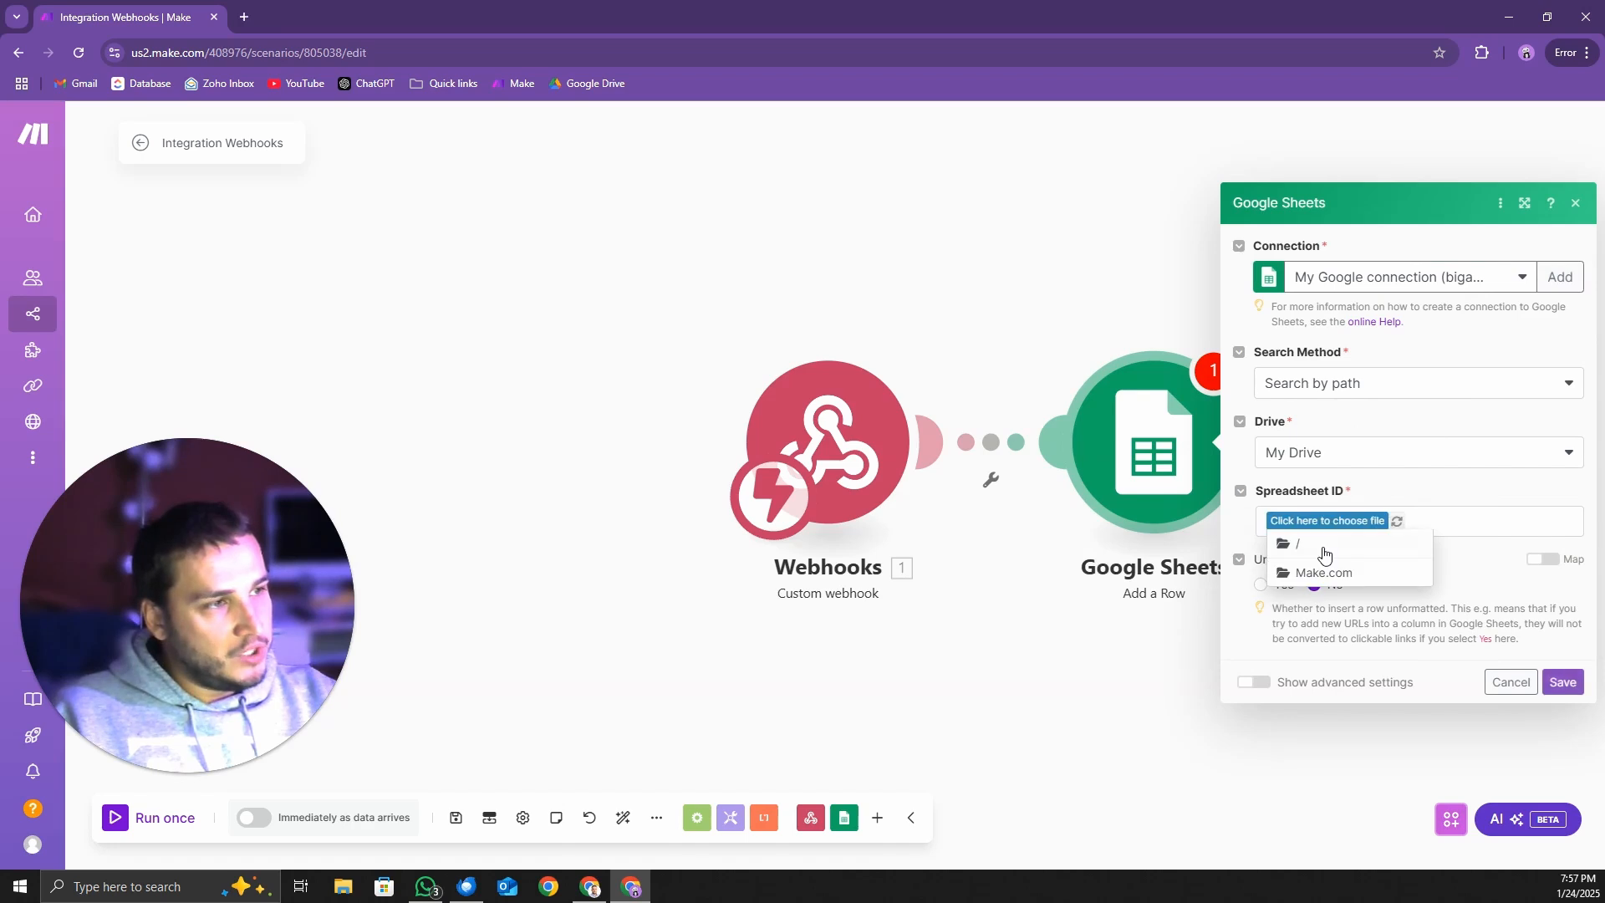
{"action": "left_click", "coordinate": [1320, 575]}
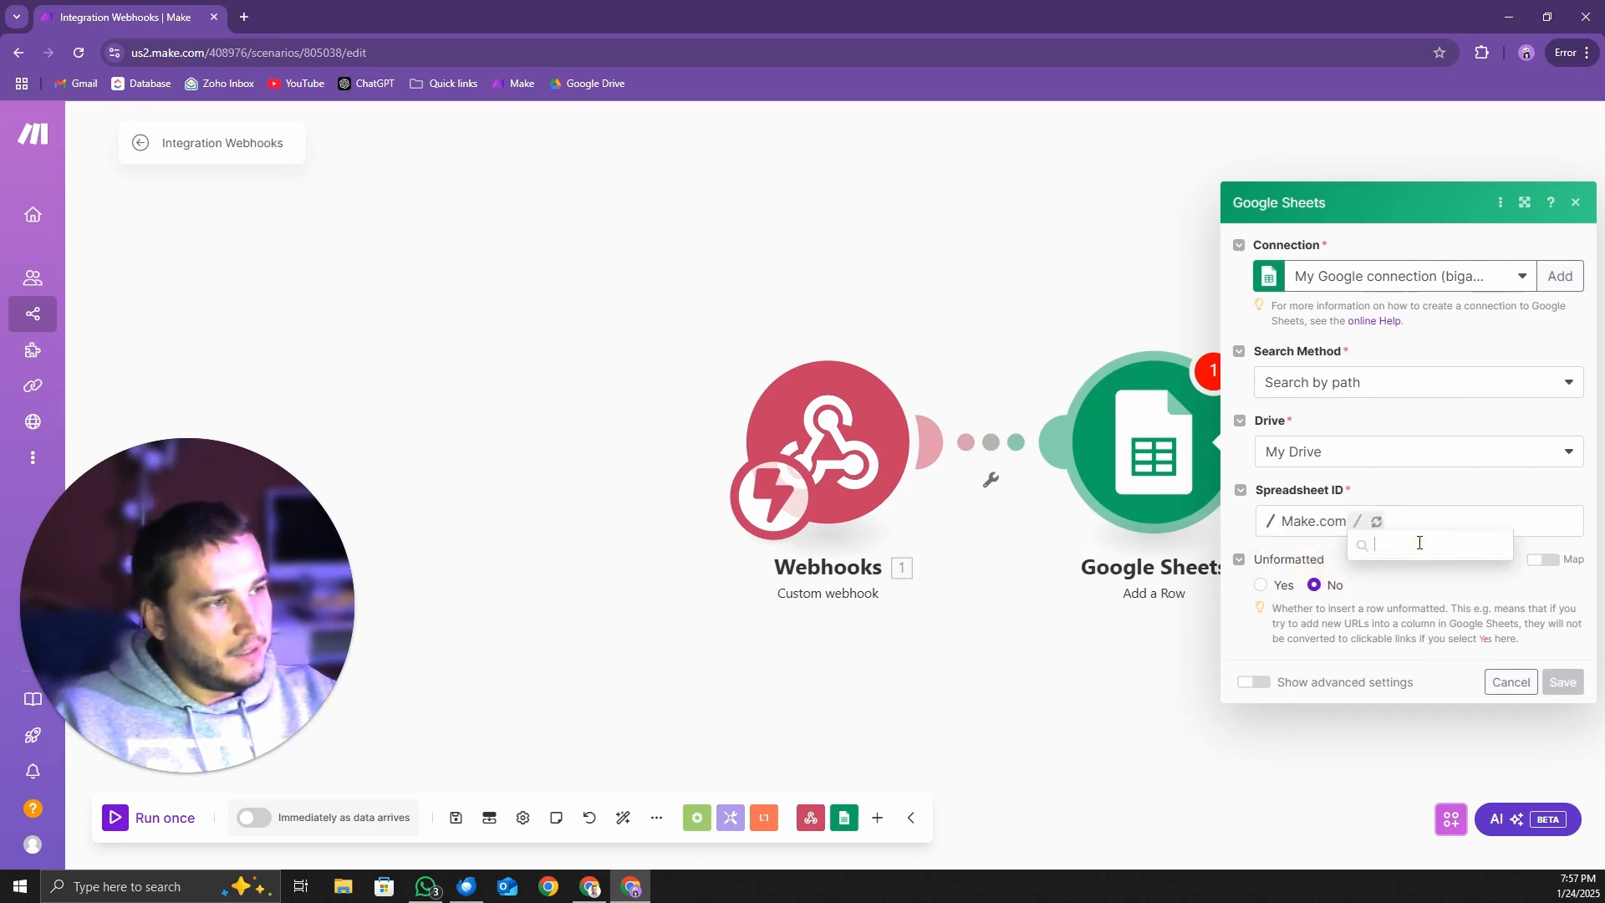
{"action": "left_click", "coordinate": [1411, 558]}
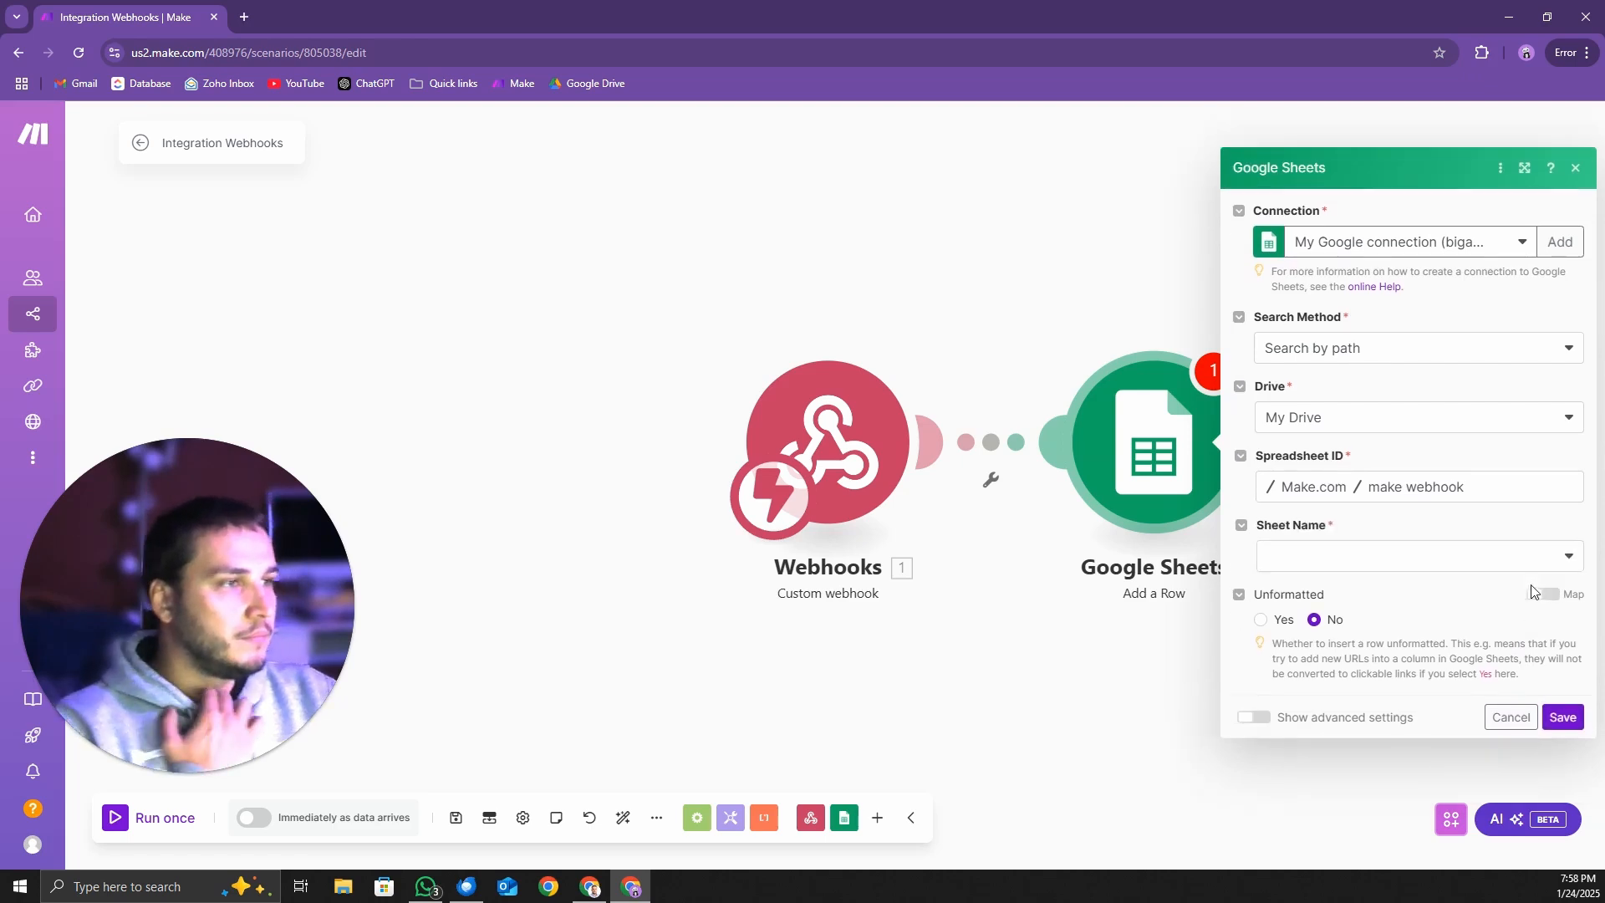
{"action": "left_click", "coordinate": [1567, 558]}
{"action": "left_click", "coordinate": [1366, 591]}
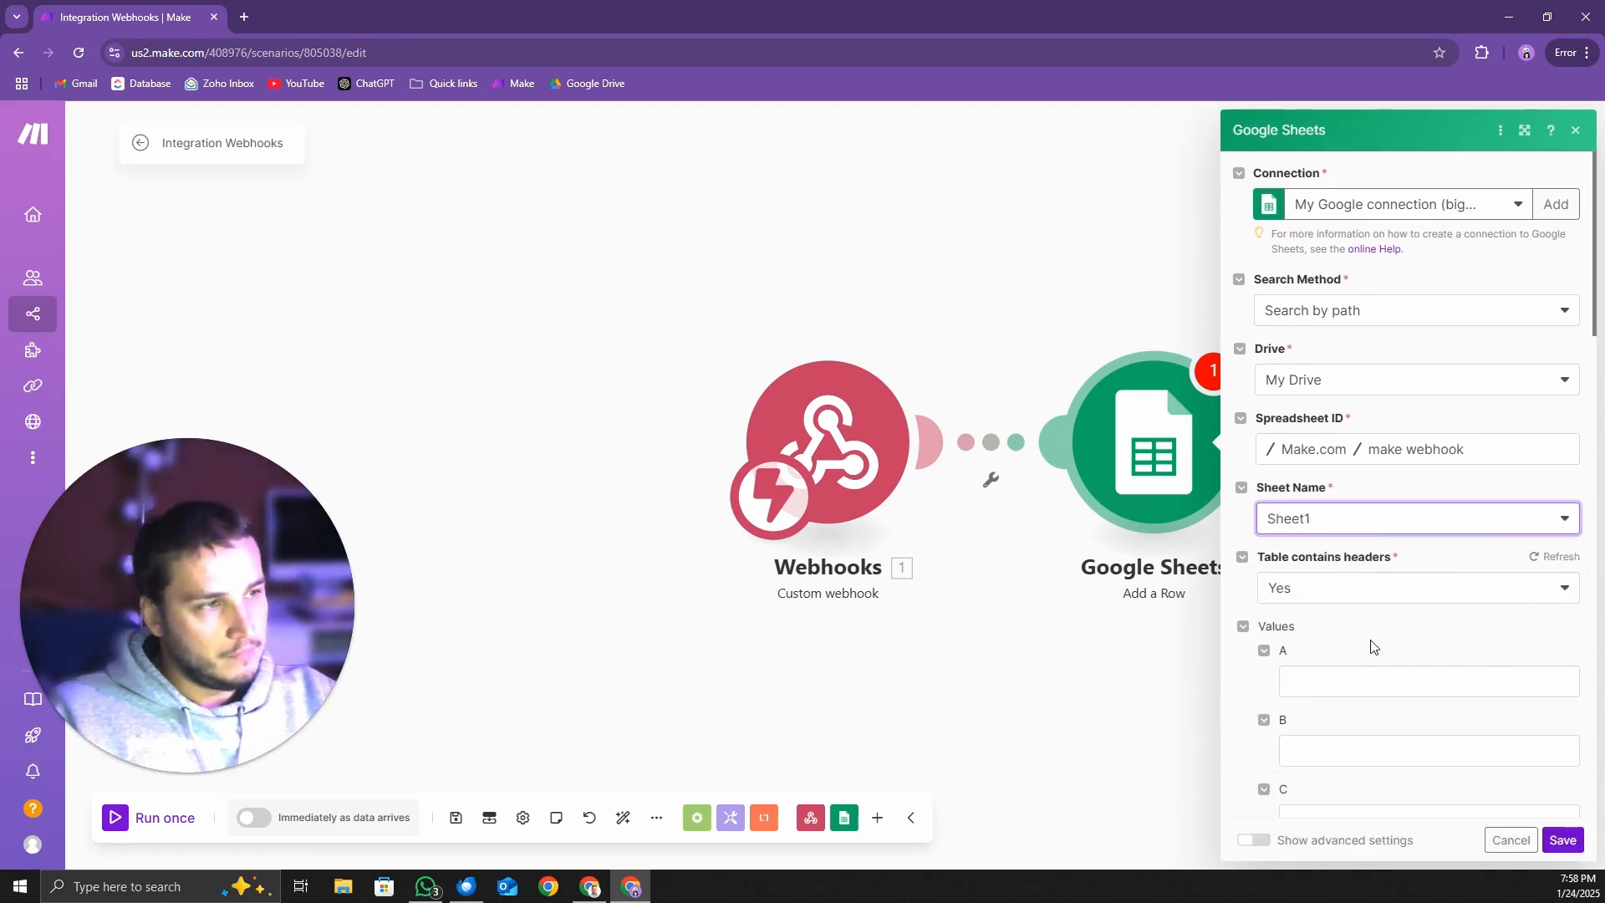
Review the column value fields, leave them empty and save the Google Sheets module
{"action": "scroll", "coordinate": [1393, 624], "scroll_direction": "down", "scroll_amount": 3}
{"action": "left_click", "coordinate": [1330, 407]}
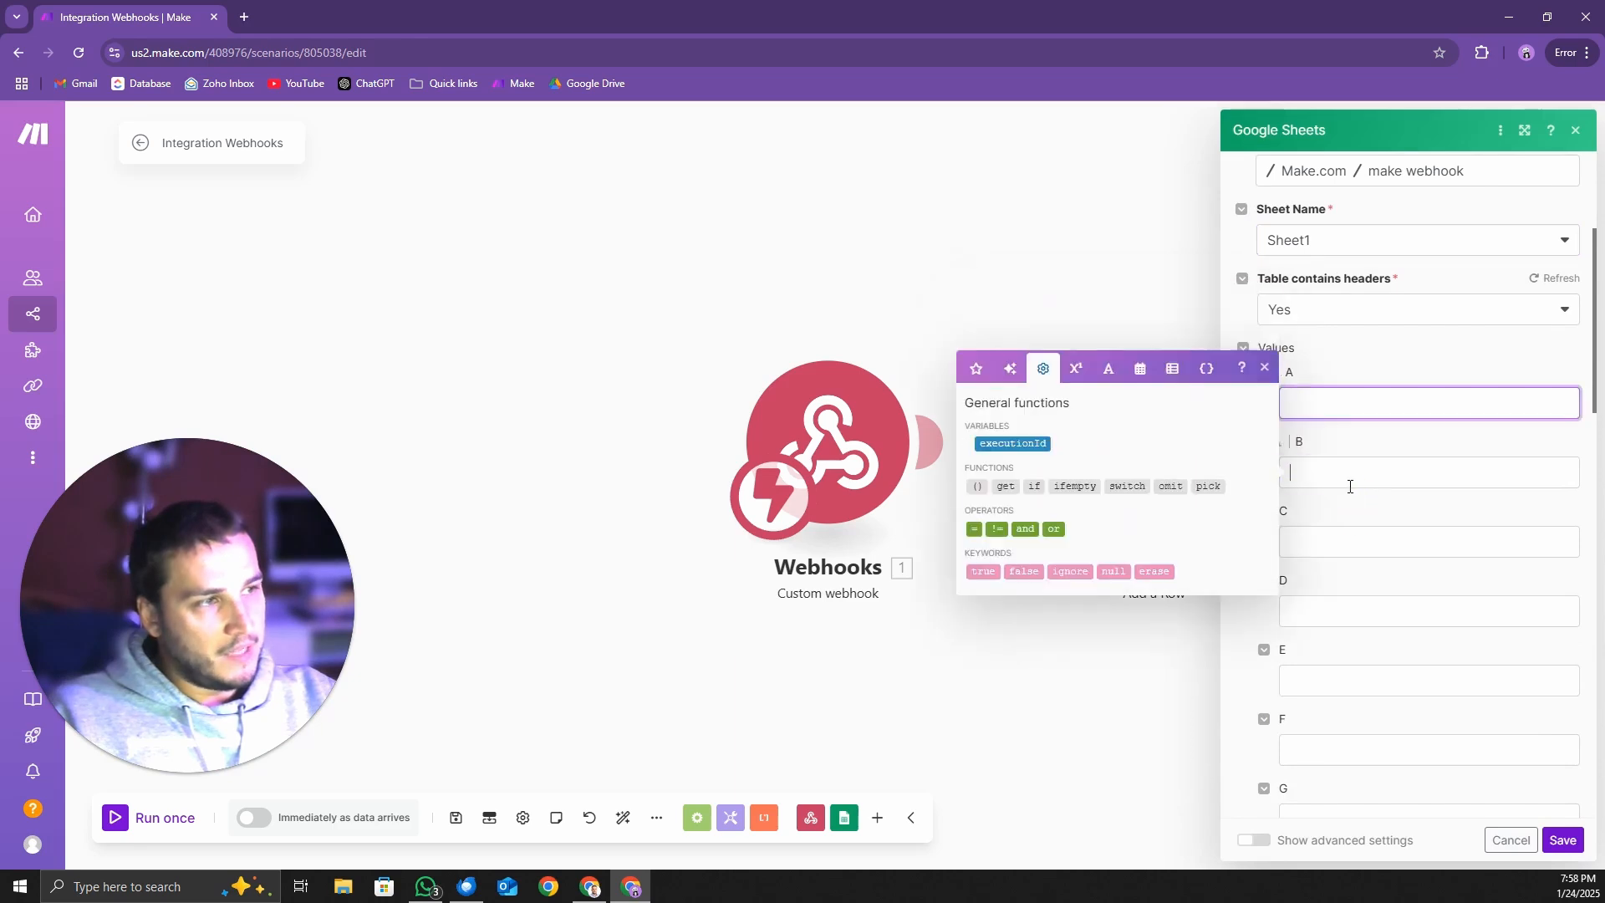
{"action": "left_click", "coordinate": [1363, 475]}
{"action": "left_click", "coordinate": [1362, 406]}
{"action": "left_click", "coordinate": [1522, 365]}
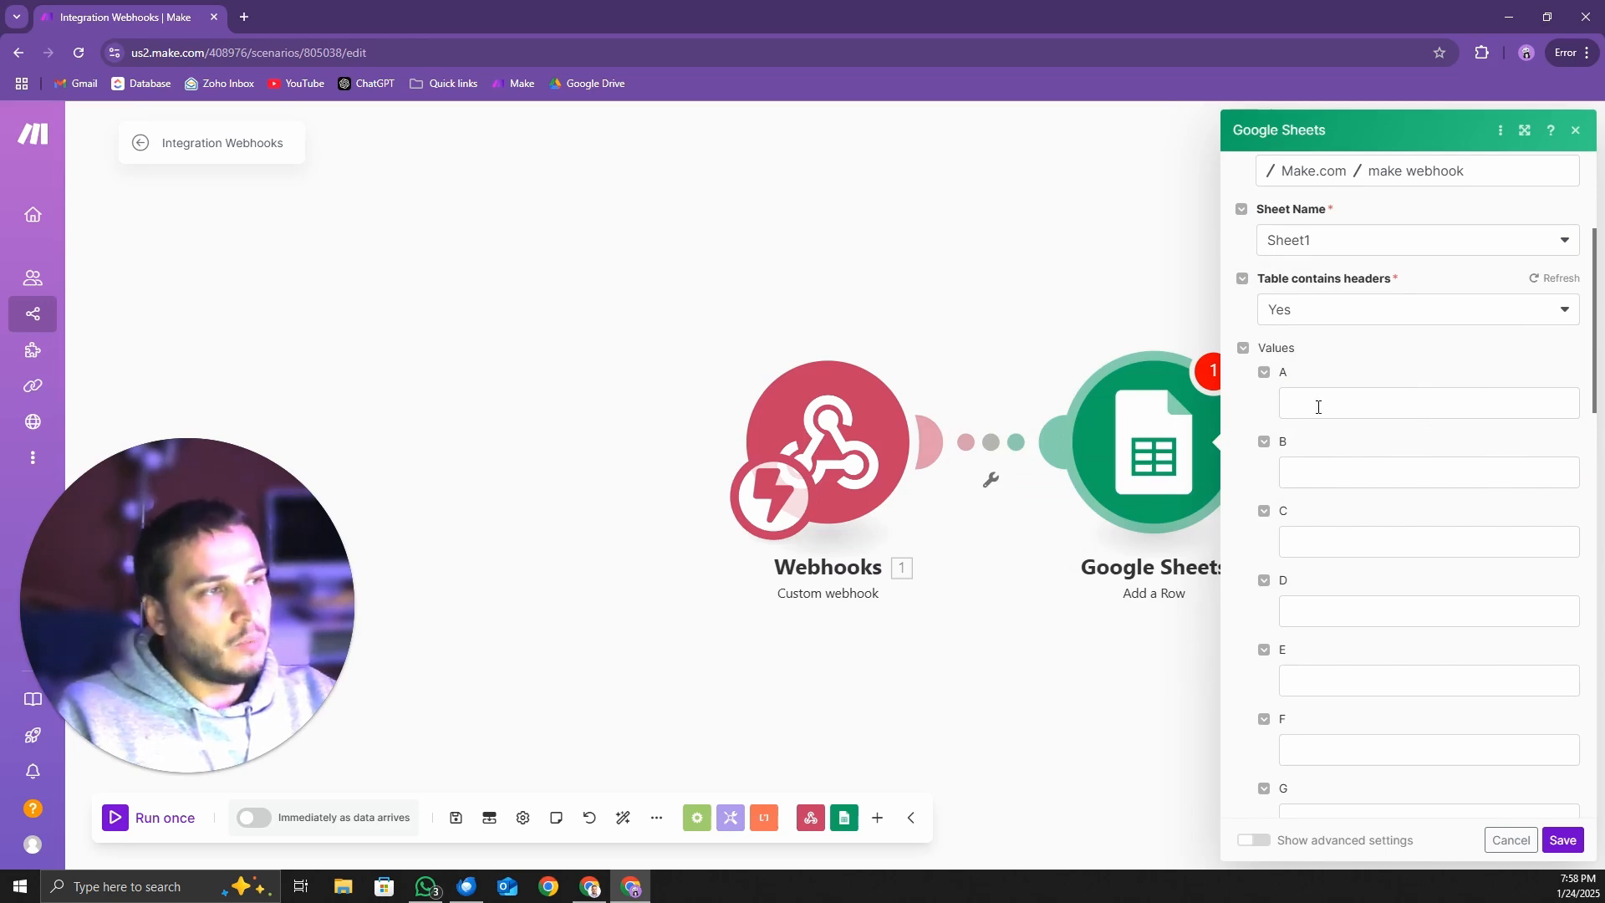
{"action": "left_click", "coordinate": [1562, 841]}
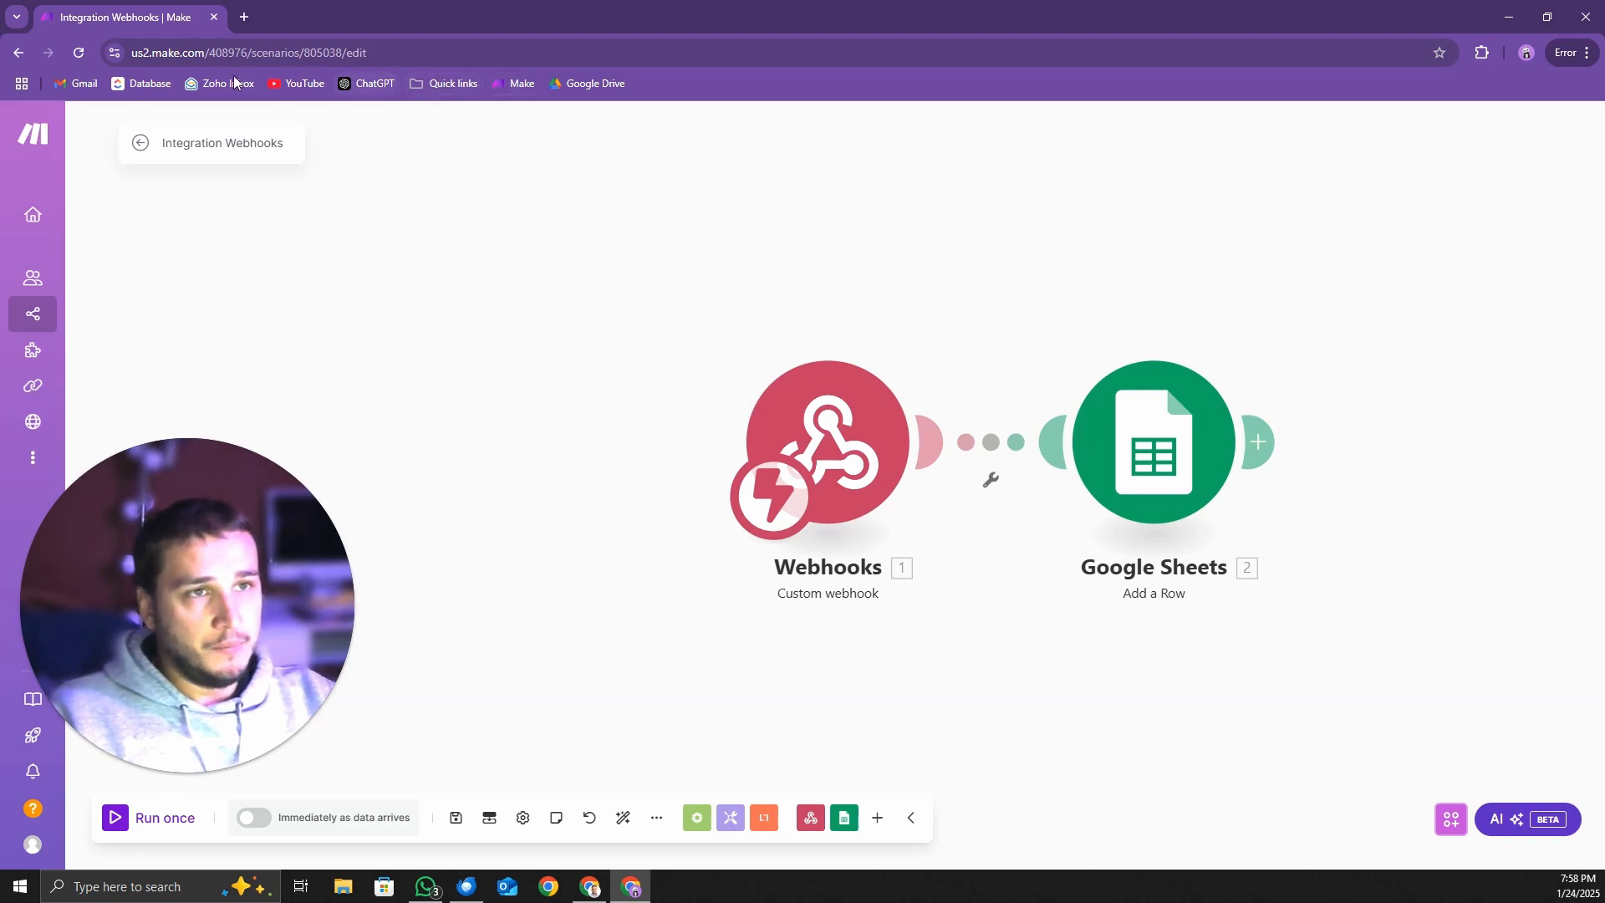
Search for retell ai in a new browser tab and open the Retell AI dashboard
{"action": "left_click", "coordinate": [244, 17]}
{"action": "type", "text": "rete"}
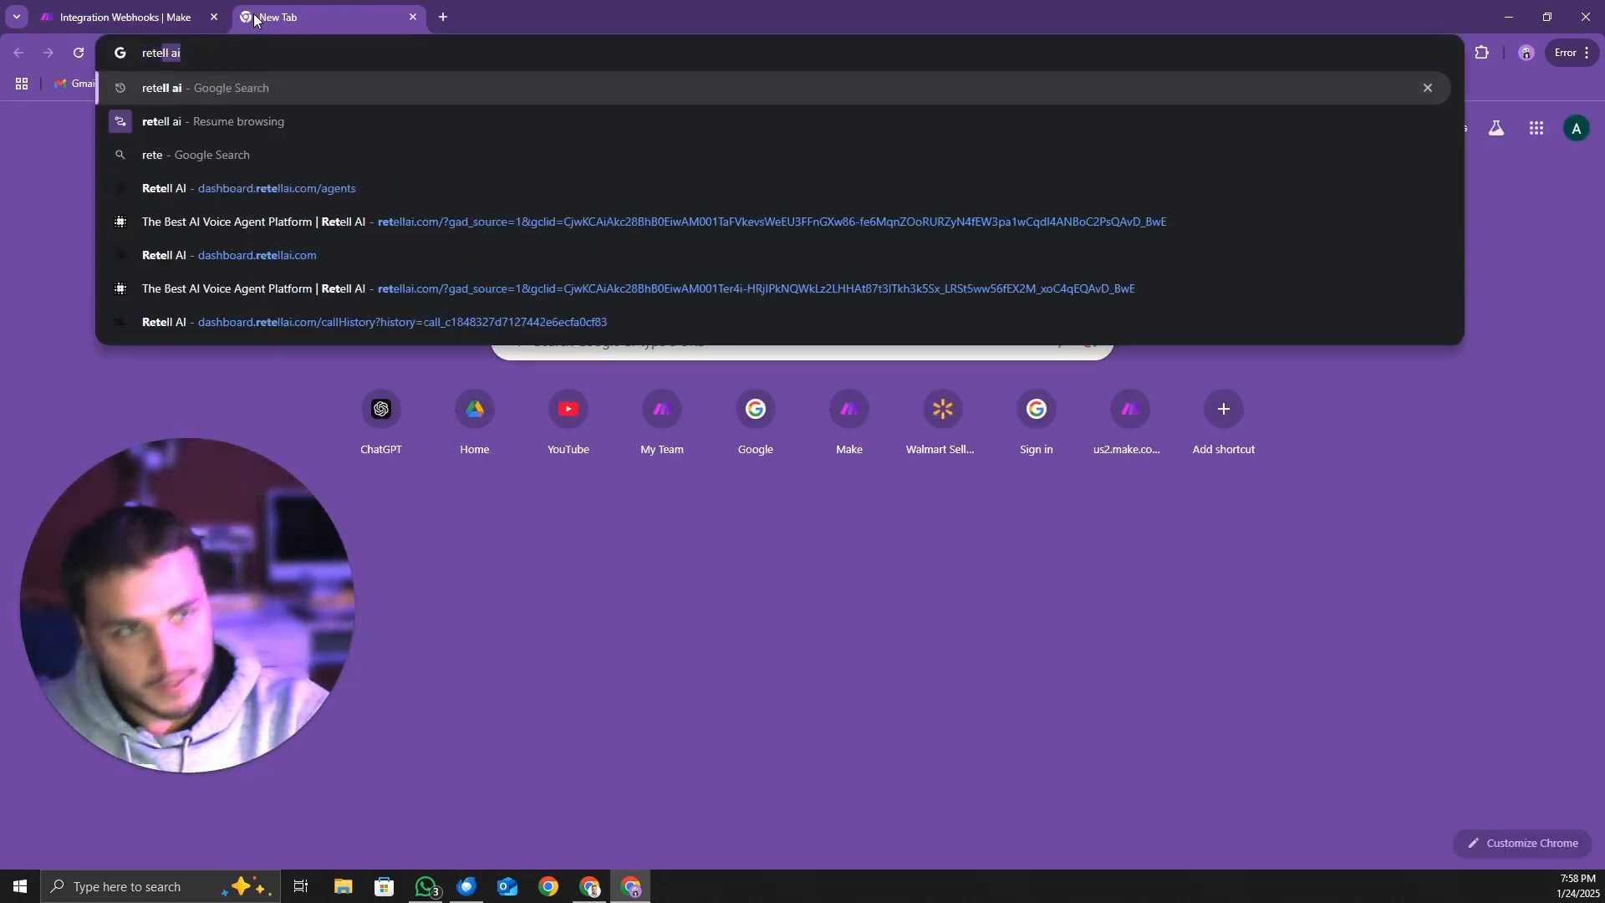
{"action": "type", "text": "l"}
{"action": "key", "text": "Return"}
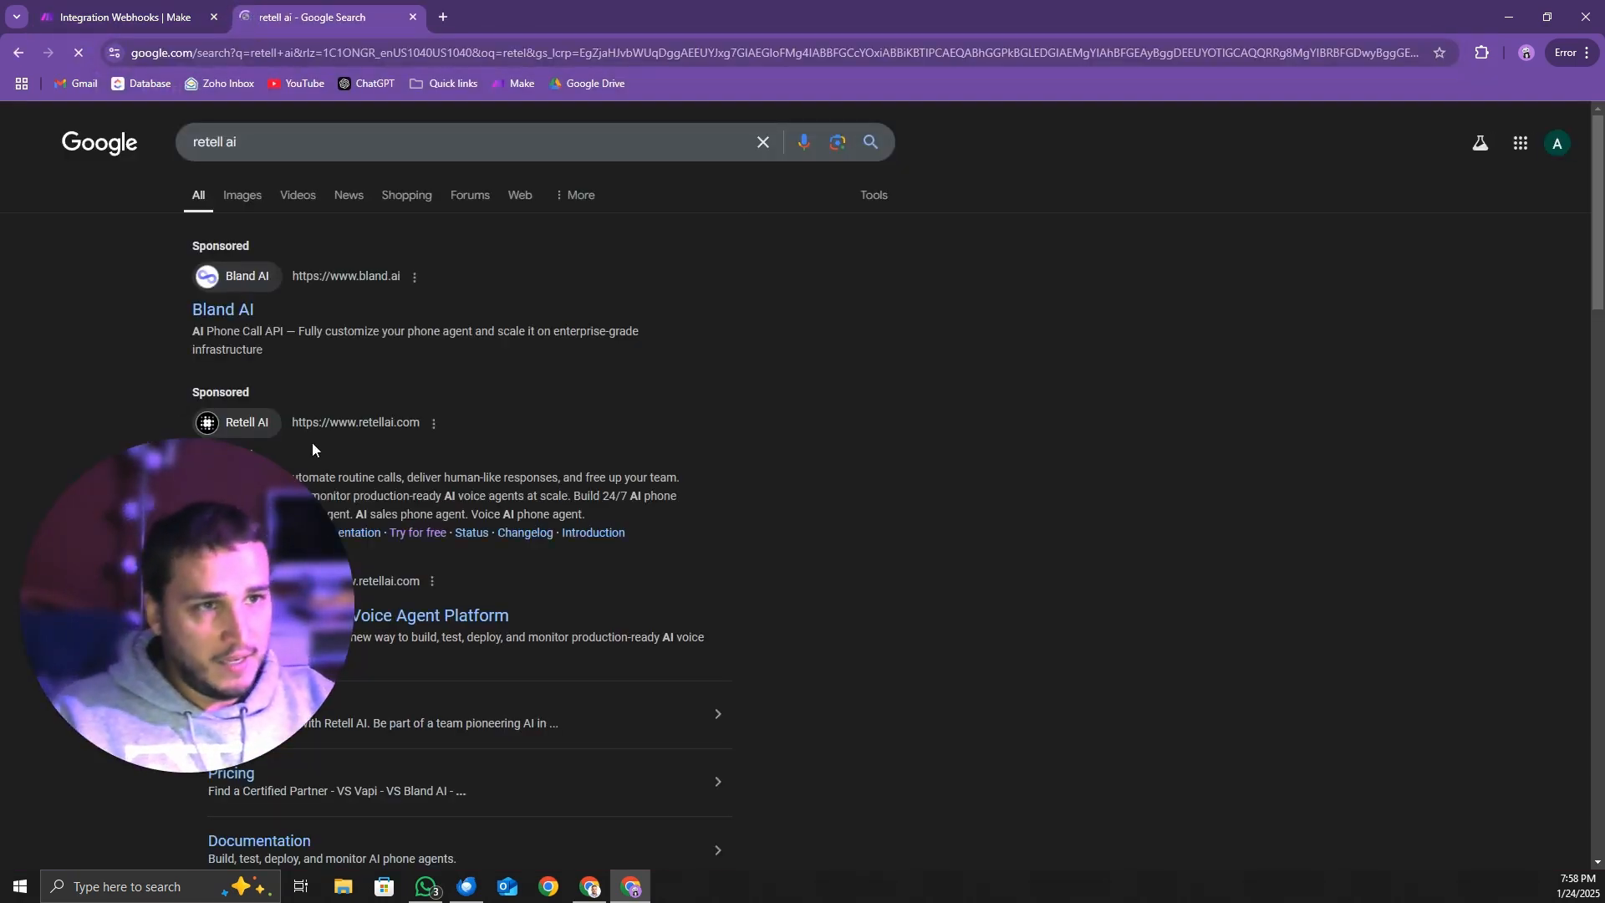
{"action": "left_click", "coordinate": [253, 421]}
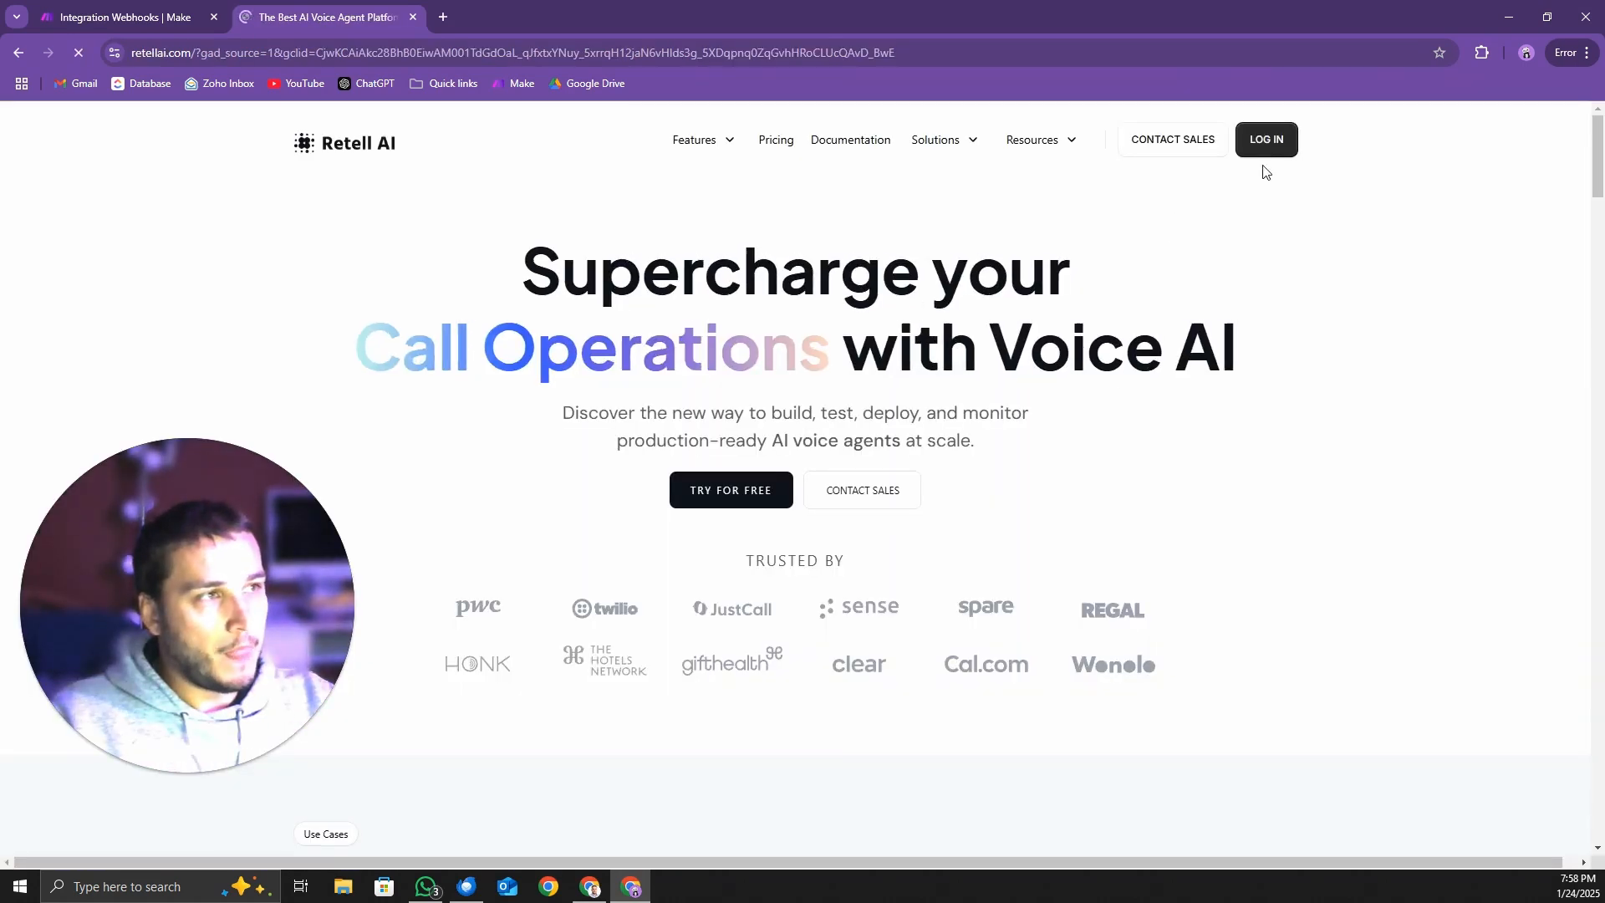
{"action": "left_click", "coordinate": [1277, 131]}
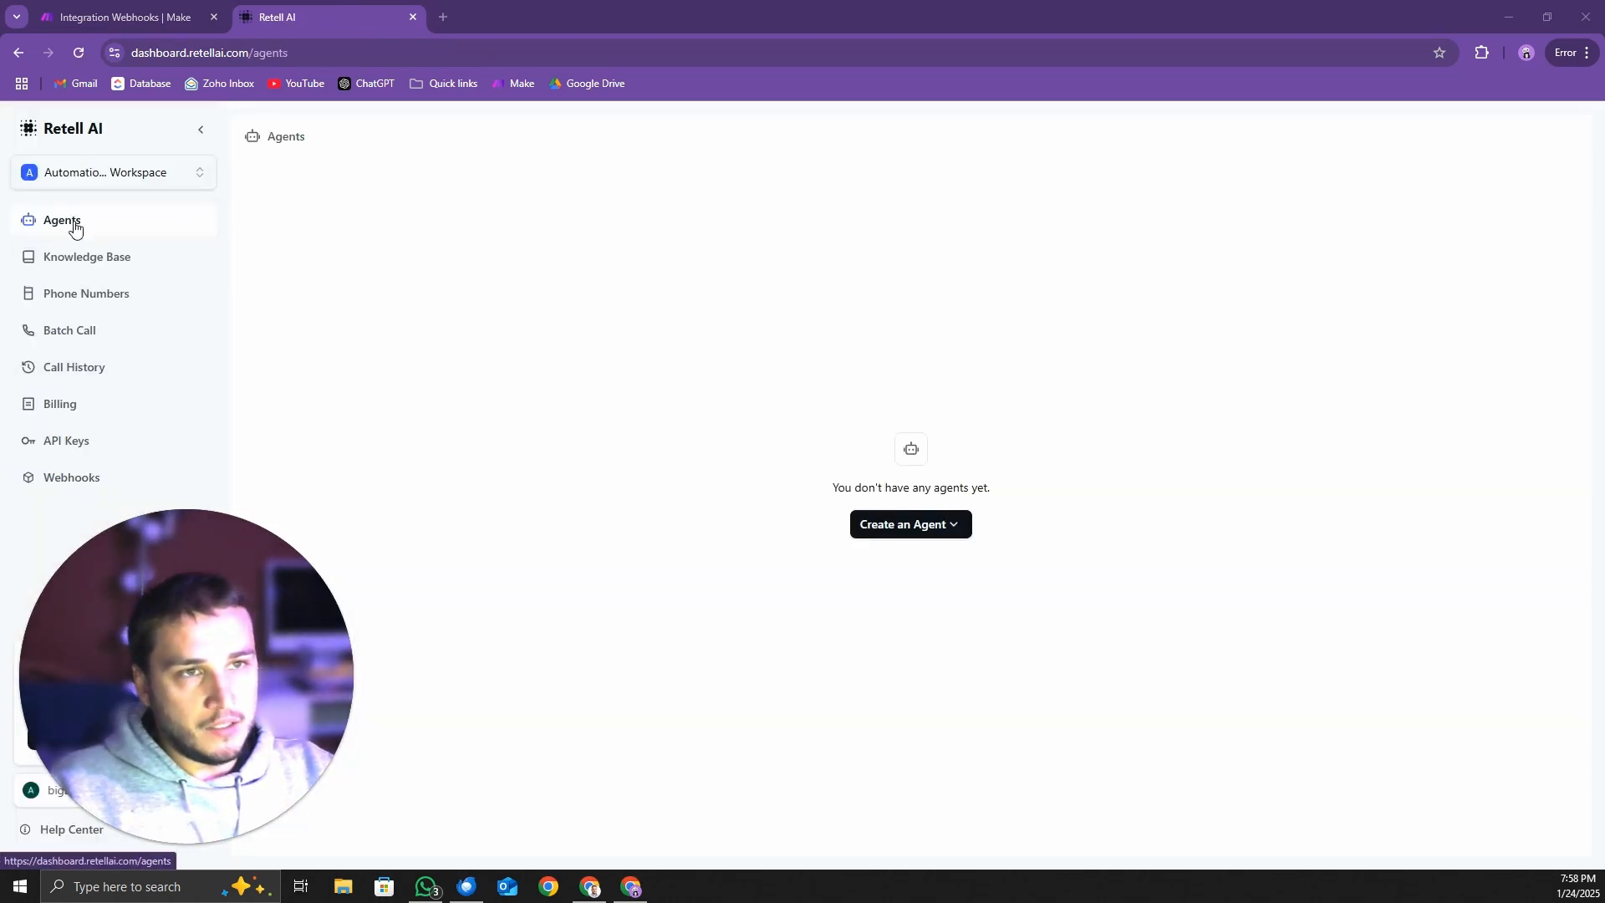
Create a Single Prompt Agent in Retell AI, starting from a blank template
{"action": "left_click", "coordinate": [942, 535]}
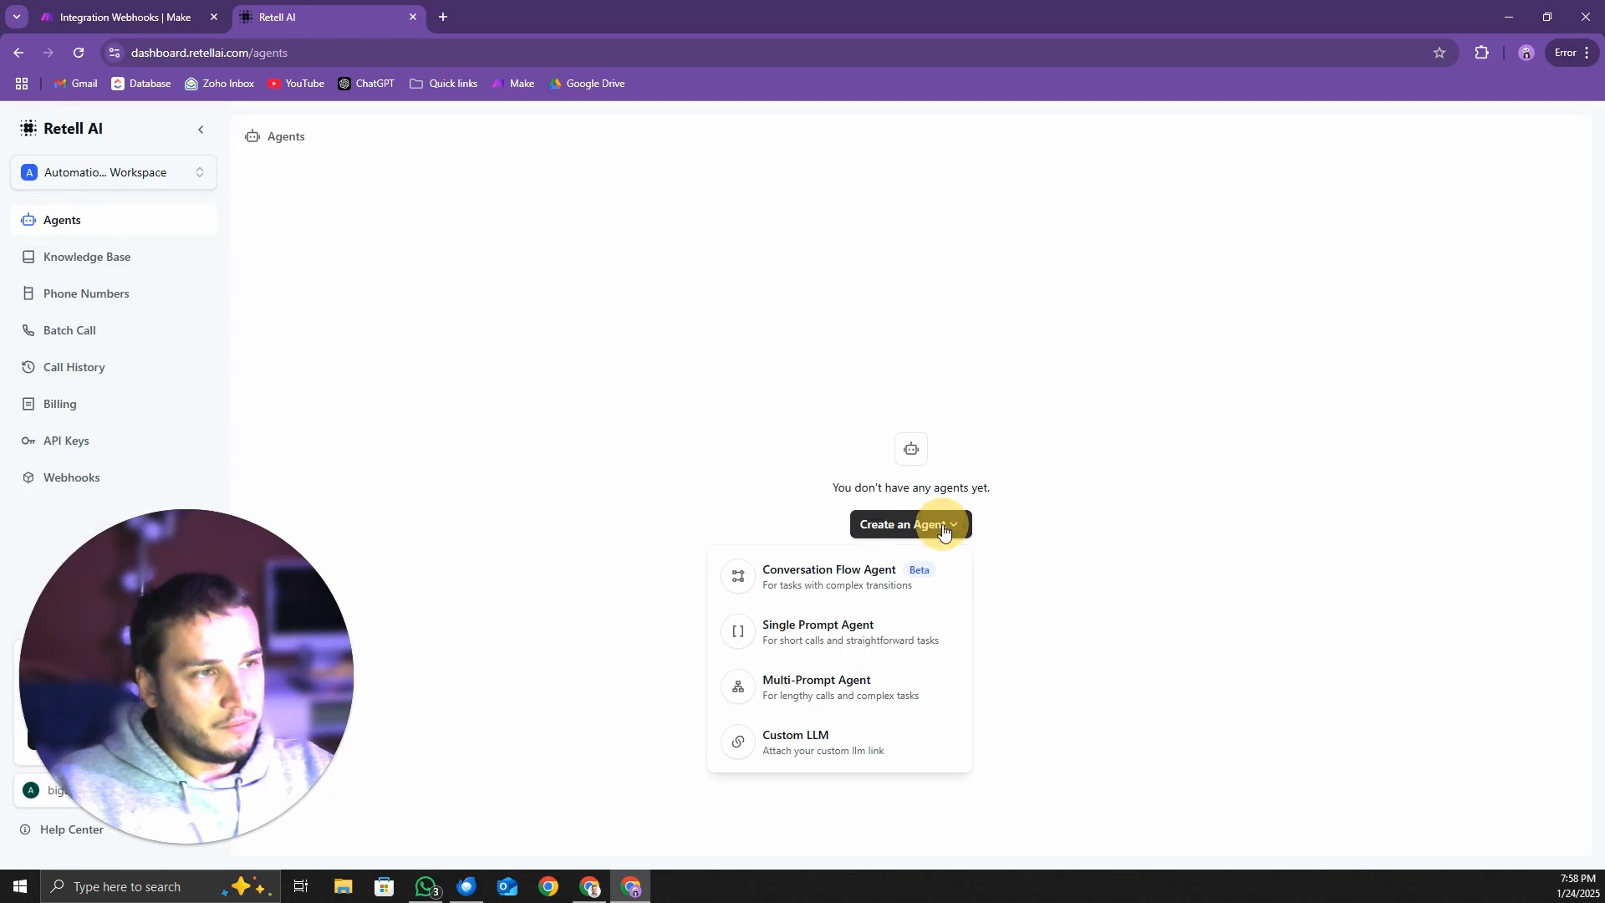
{"action": "left_click", "coordinate": [885, 633]}
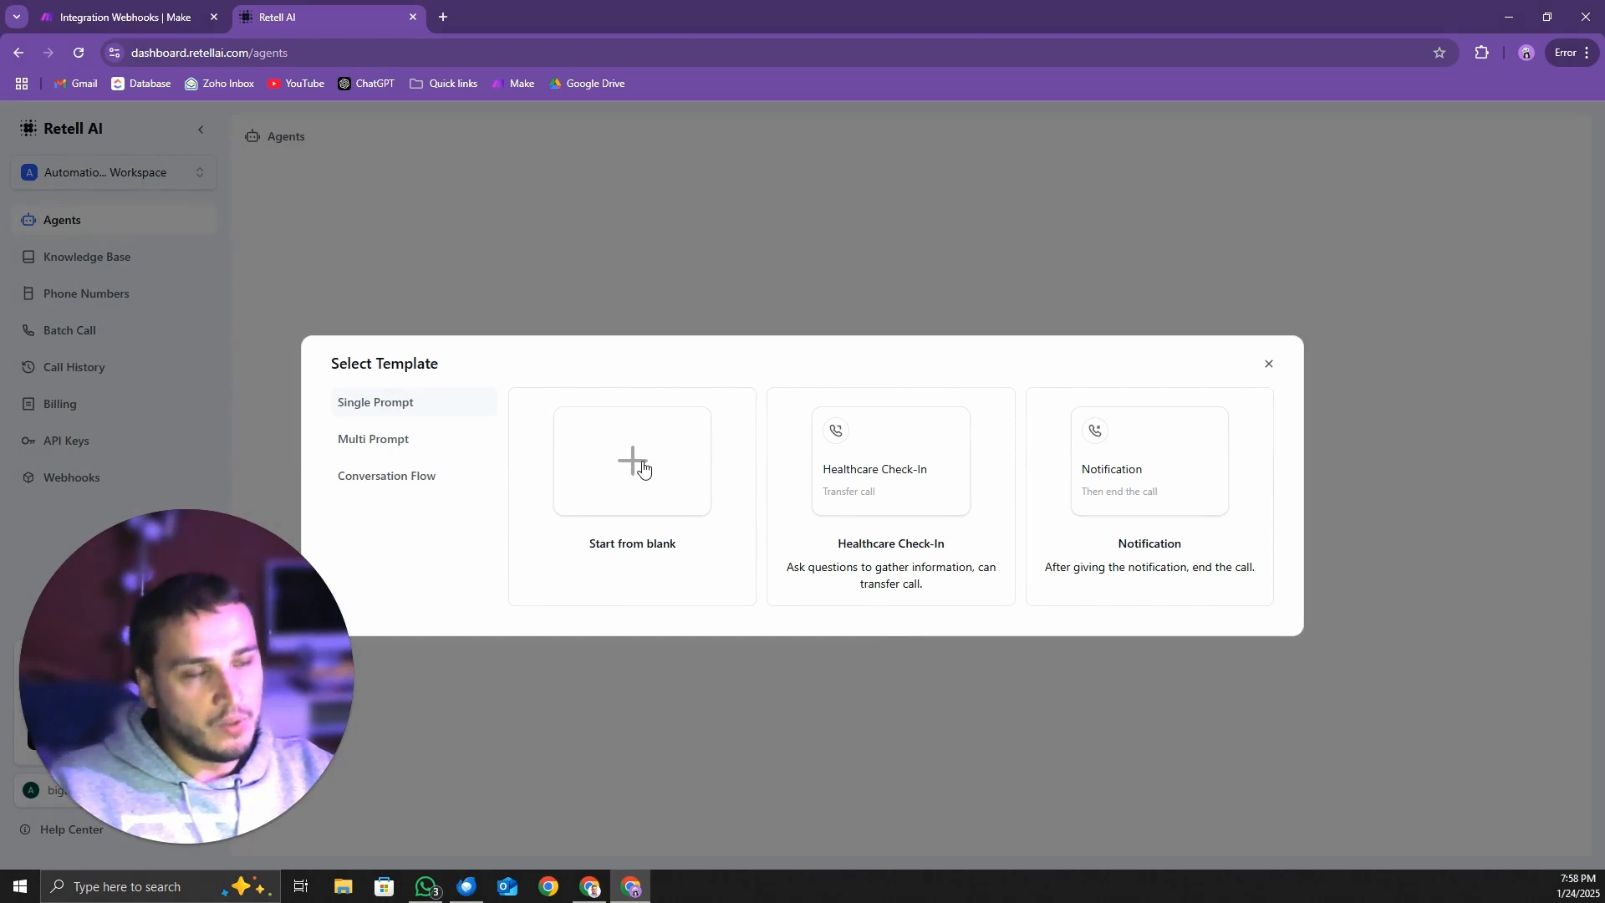
{"action": "left_click", "coordinate": [642, 466]}
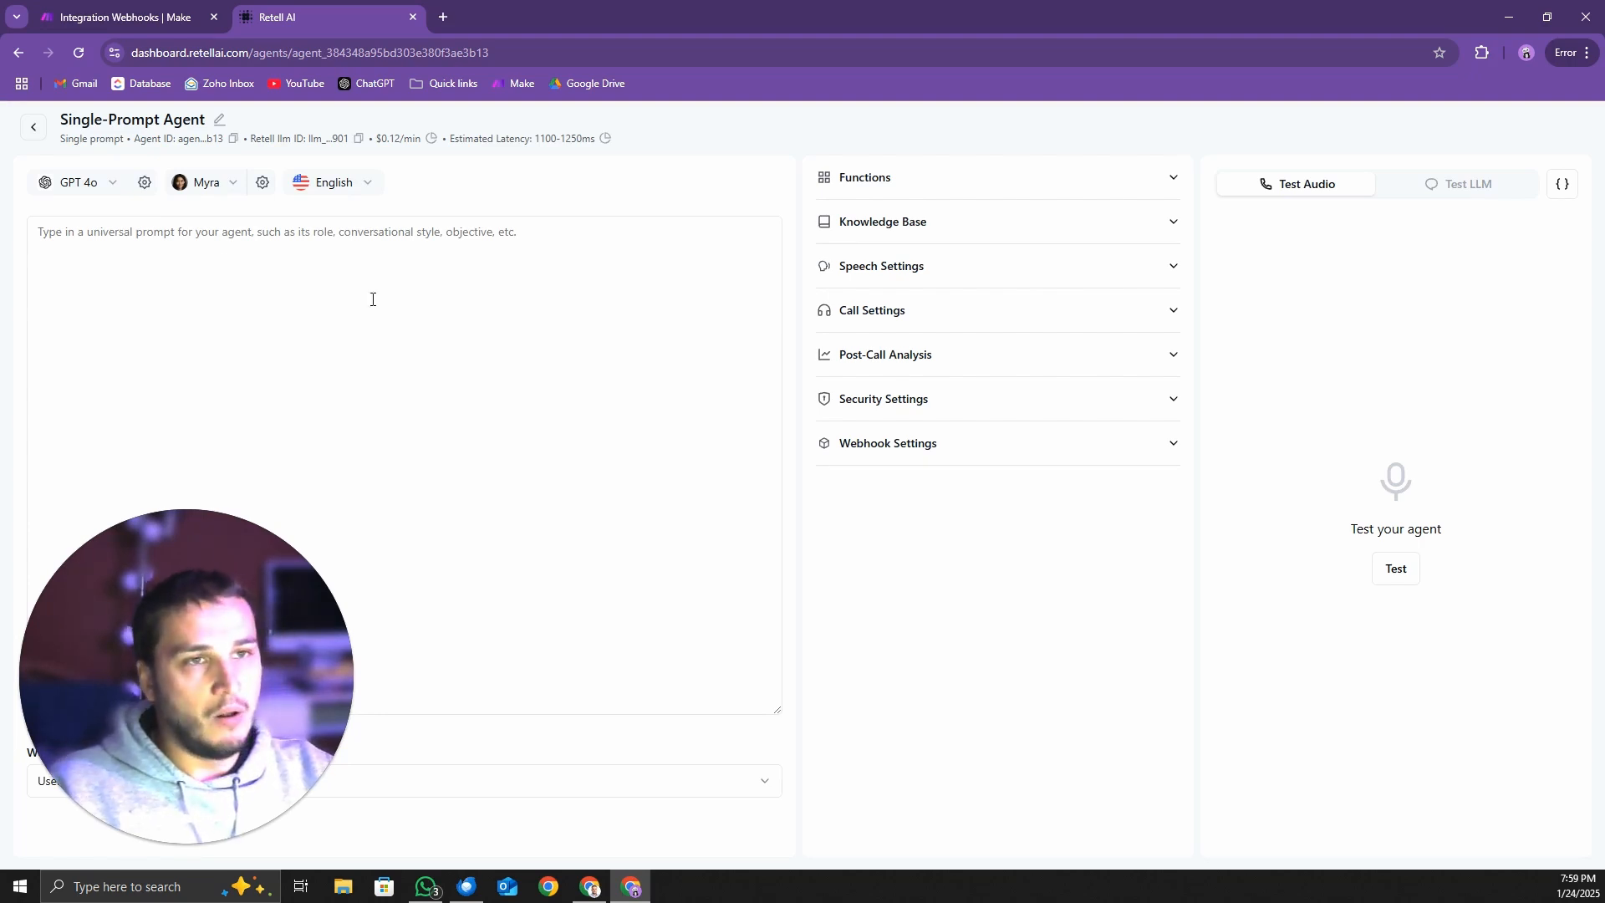
Open ChatGPT in a background tab while keeping the agent's universal prompt field active
{"action": "left_click", "coordinate": [149, 247]}
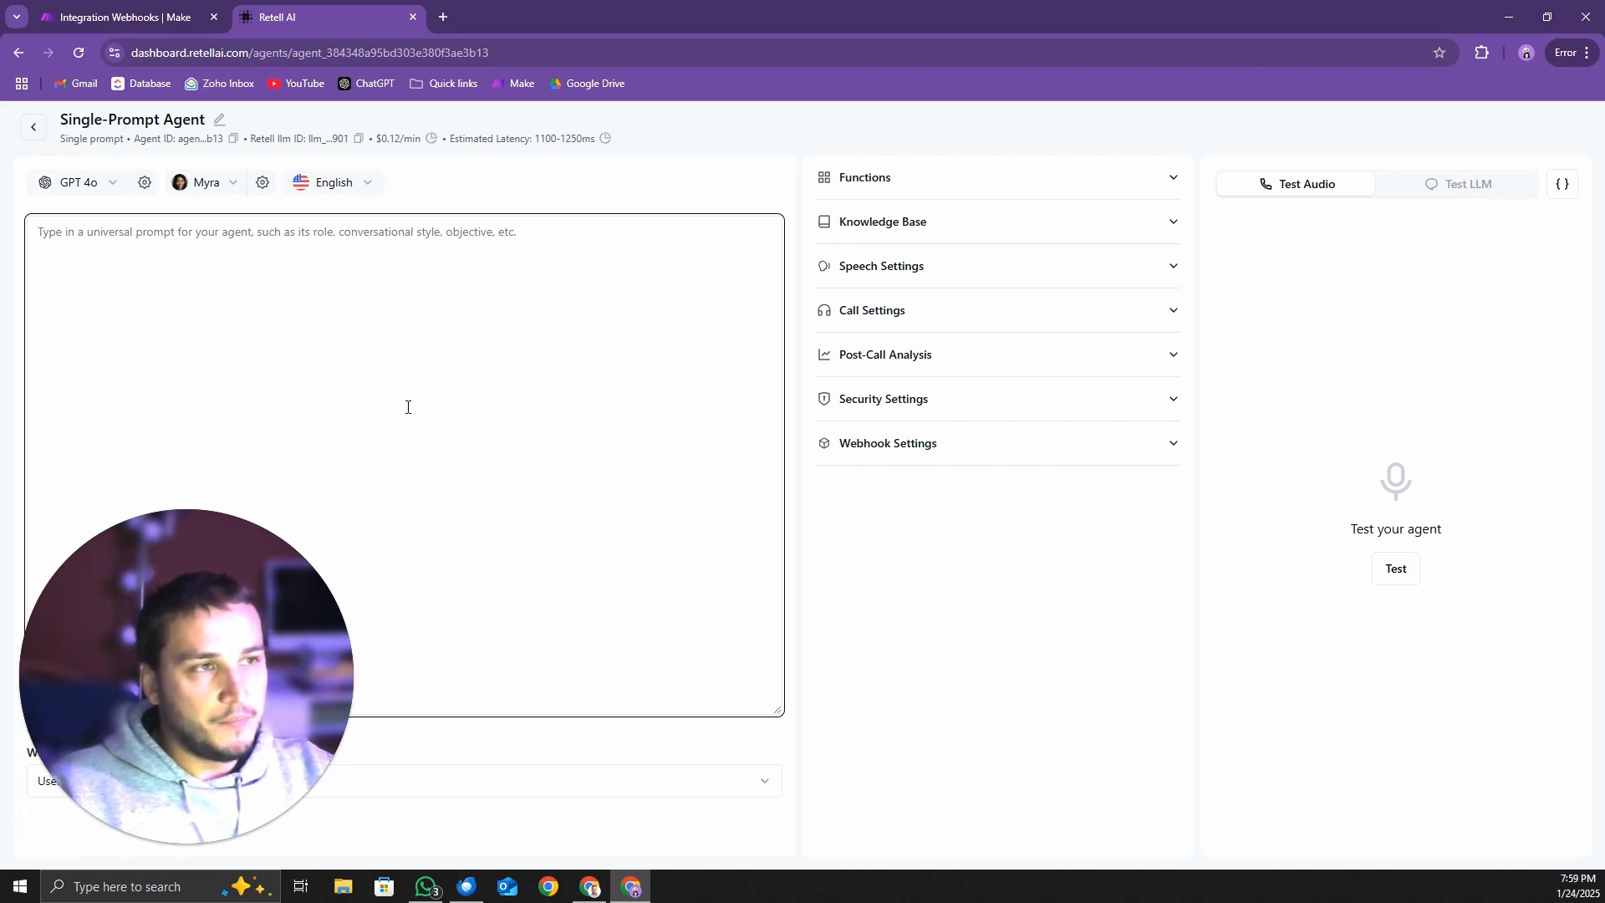
{"action": "middle_click", "coordinate": [368, 86]}
{"action": "left_click", "coordinate": [402, 337]}
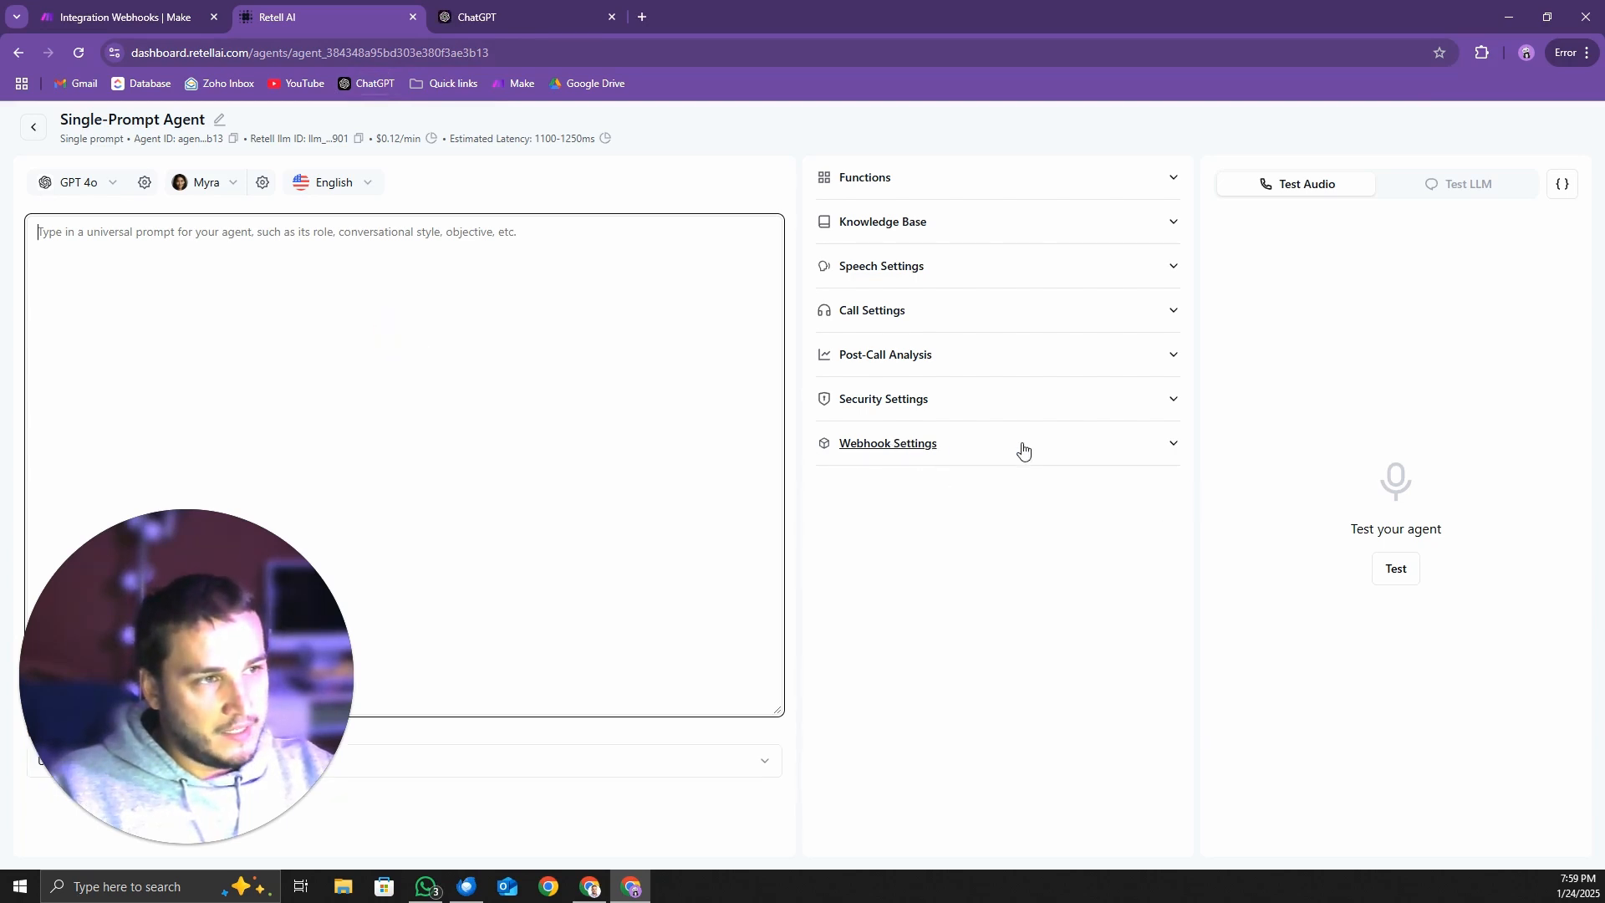
Paste the copied Make webhook address as the agent's Agent Level Webhook URL in the webhook settings
{"action": "left_click", "coordinate": [1175, 443]}
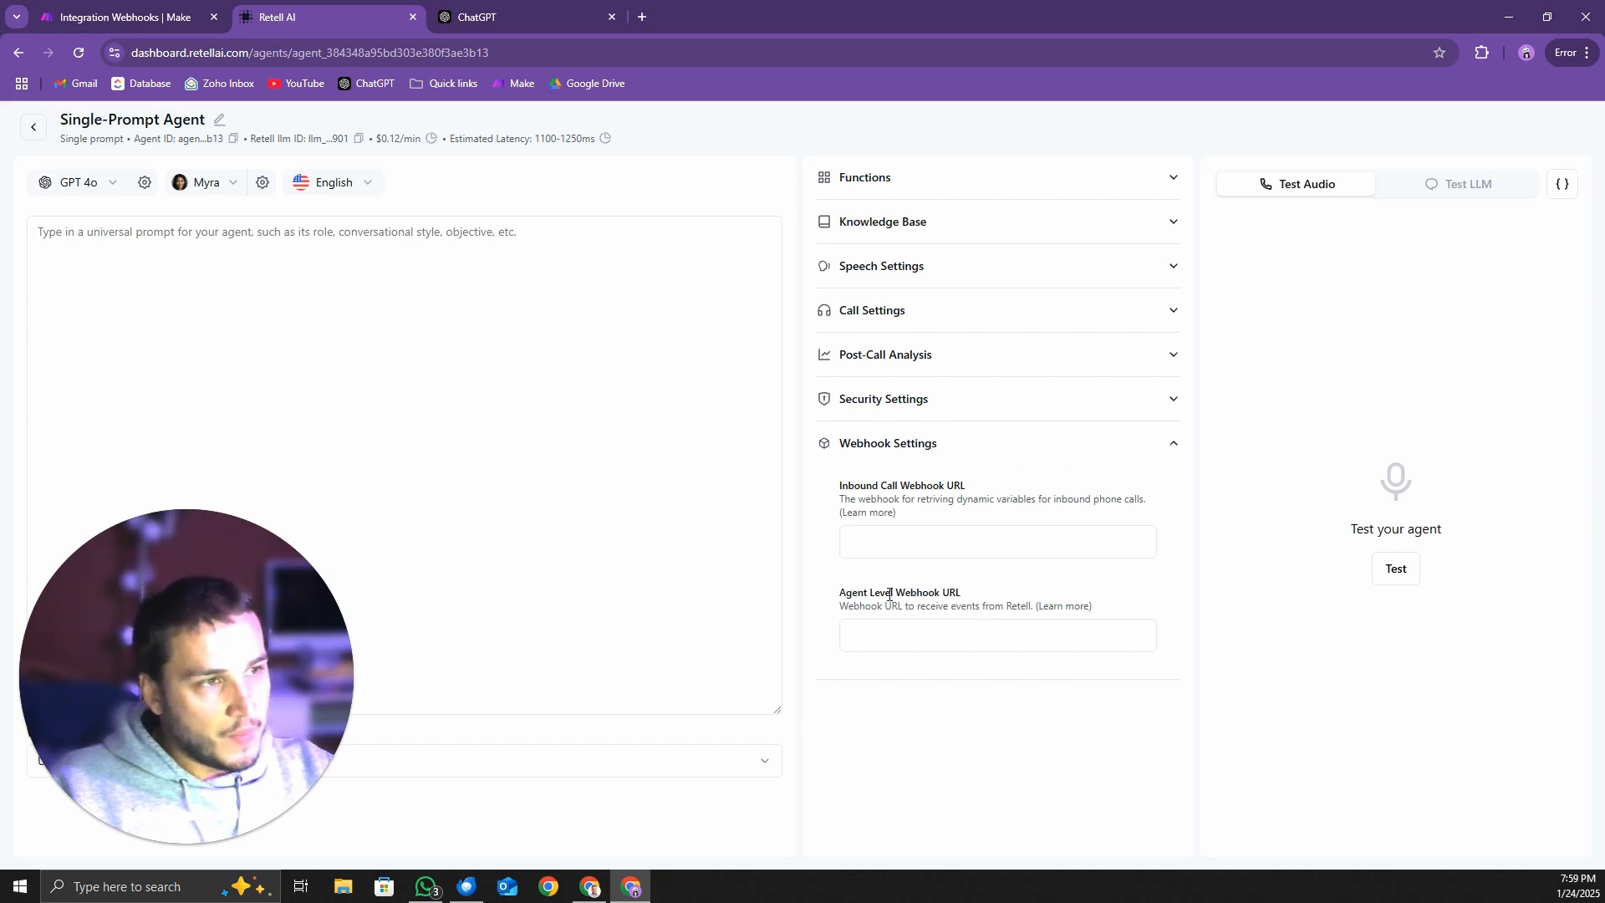
{"action": "left_click_drag", "start_coordinate": [837, 599], "coordinate": [1003, 599]}
{"action": "left_click", "coordinate": [967, 641]}
{"action": "key", "text": "ctrl+v"}
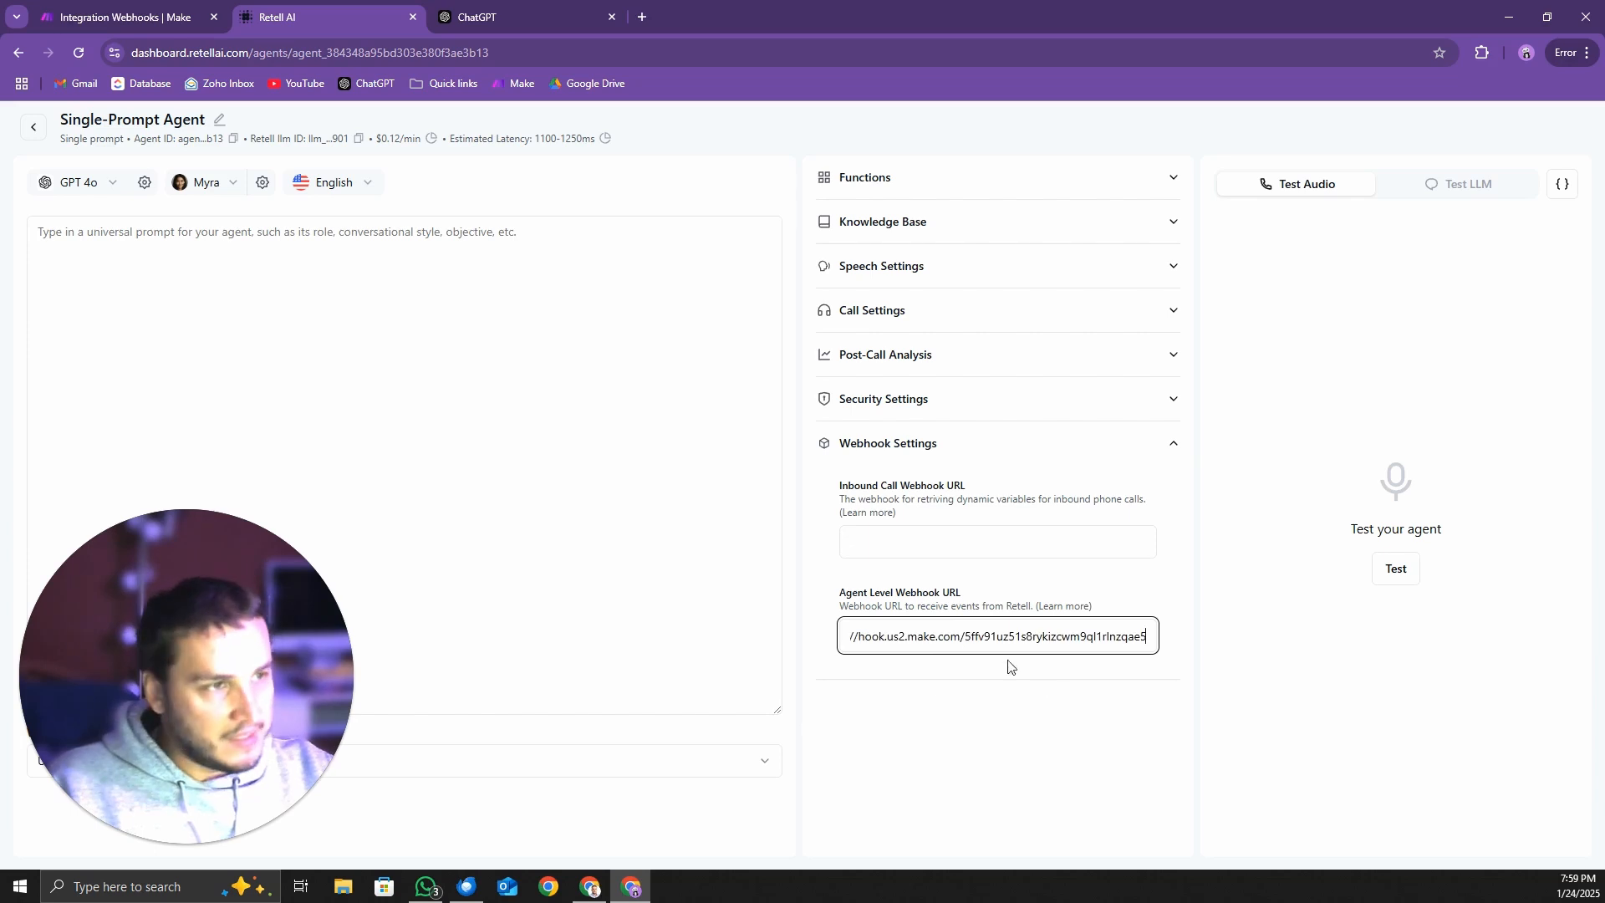
{"action": "left_click", "coordinate": [1087, 707]}
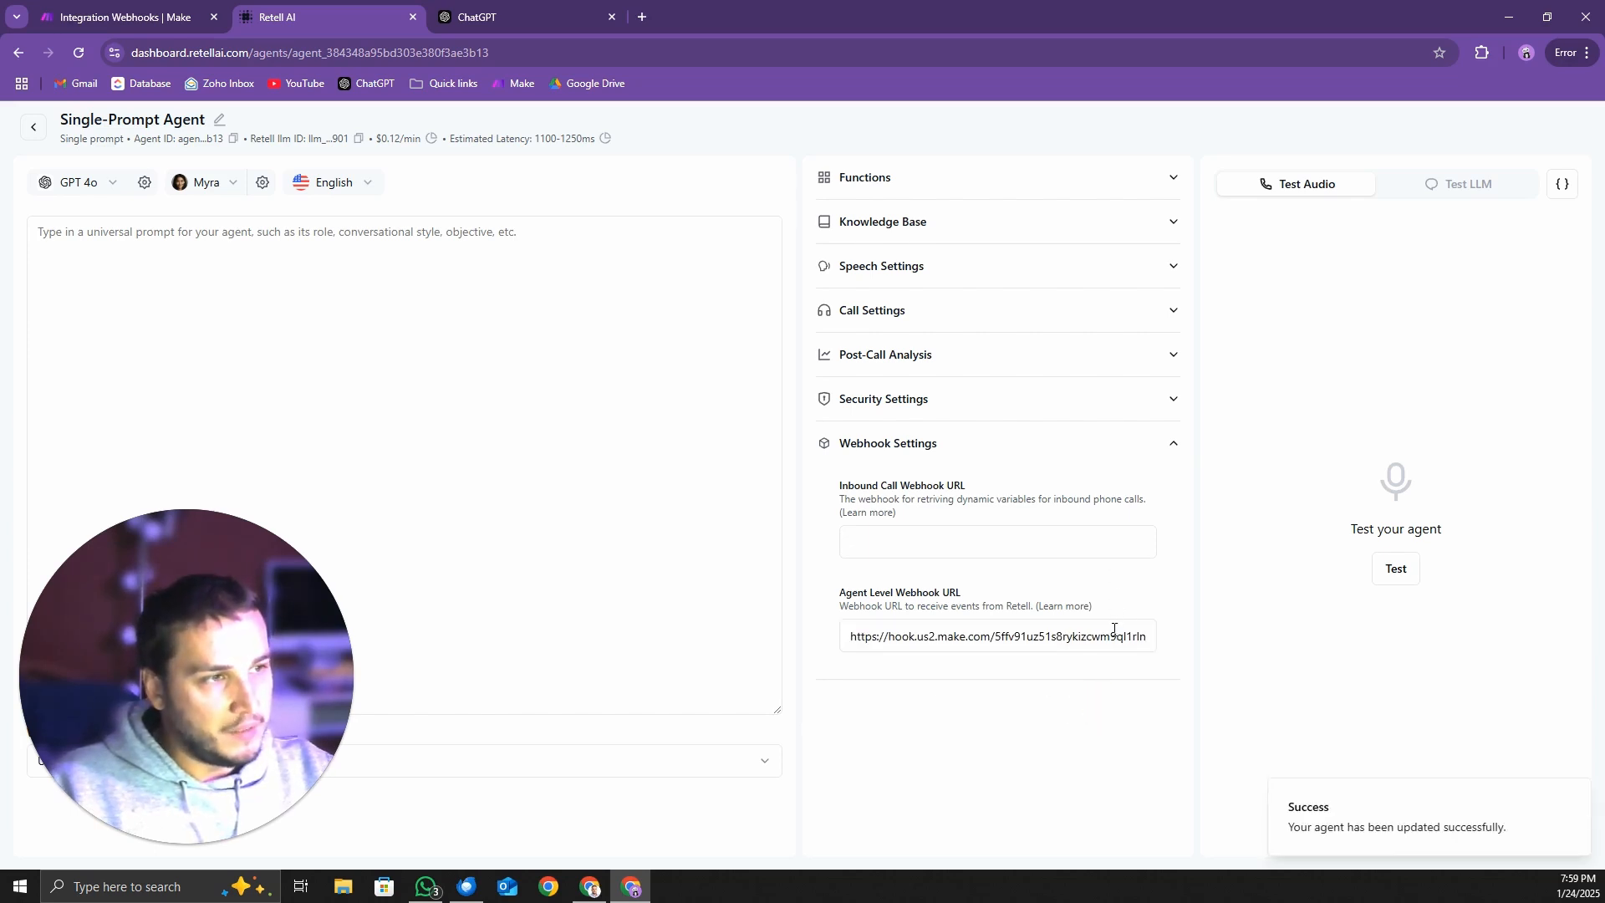
Switch to ChatGPT and paste the copied request for a Key Business off-hours voice agent prompt and variable table into the message box
{"action": "left_click", "coordinate": [568, 12]}
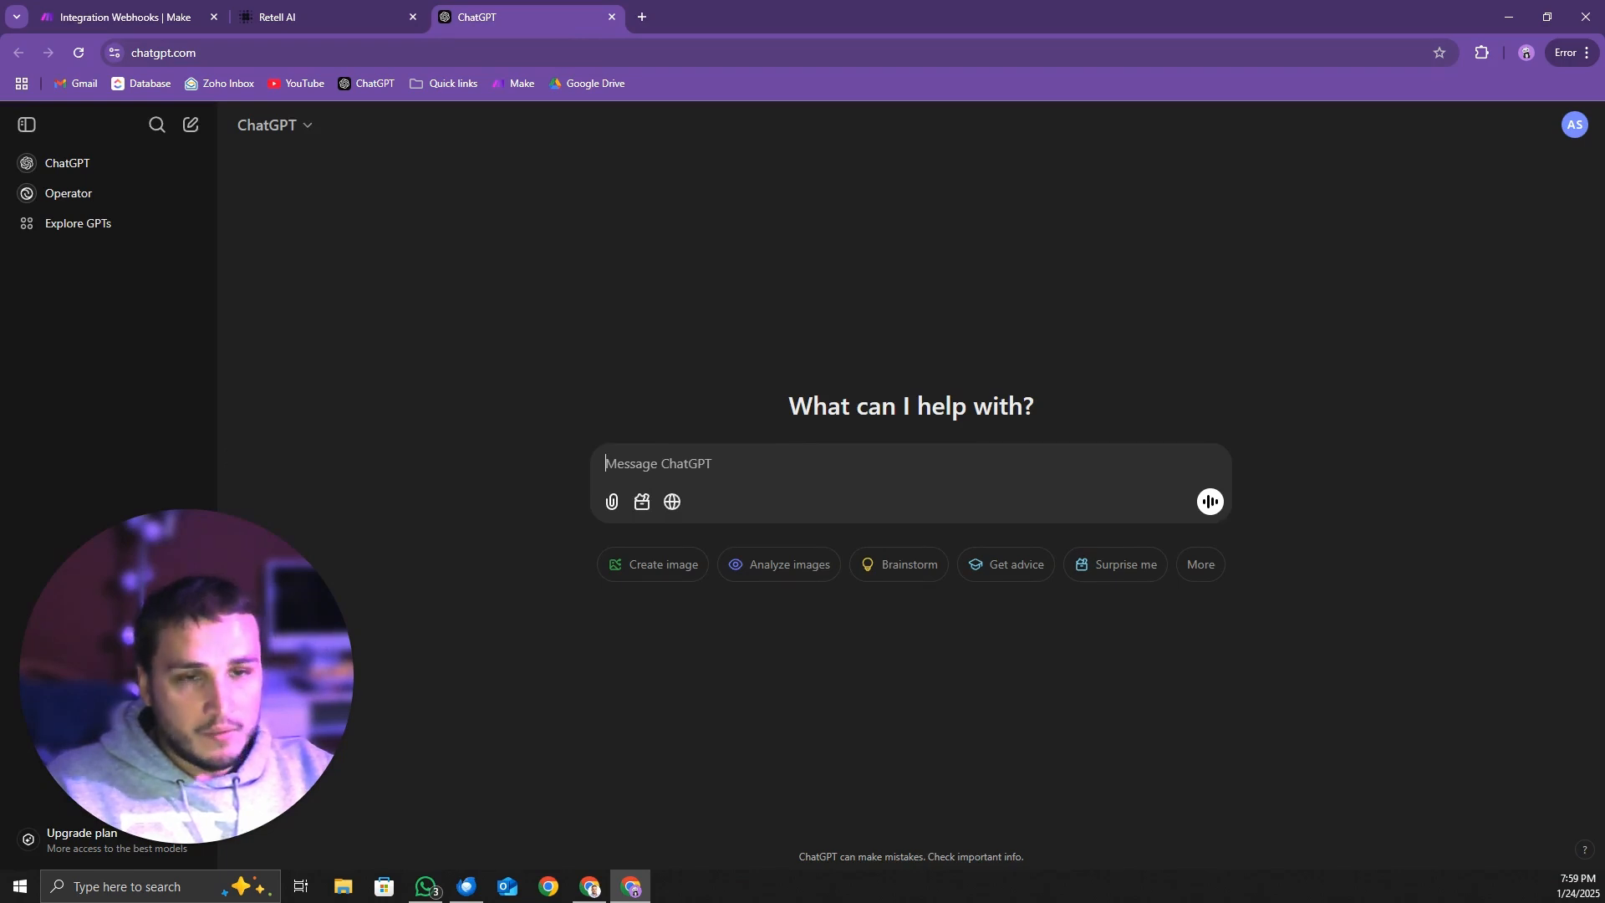
{"action": "key", "text": "alt+Tab"}
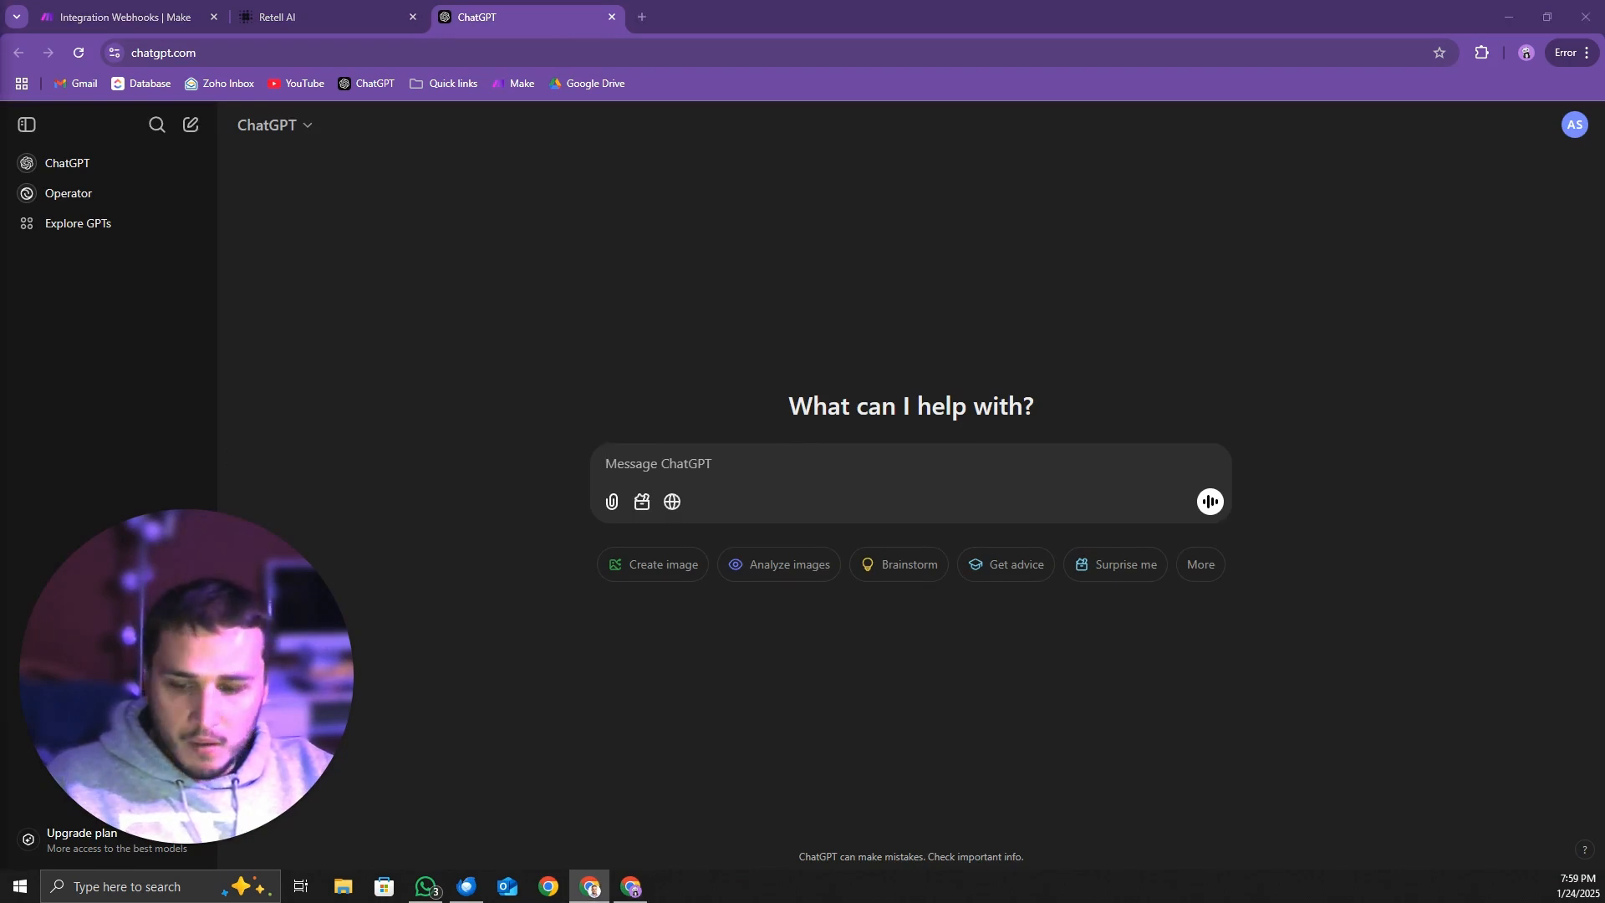
{"action": "left_click", "coordinate": [720, 460]}
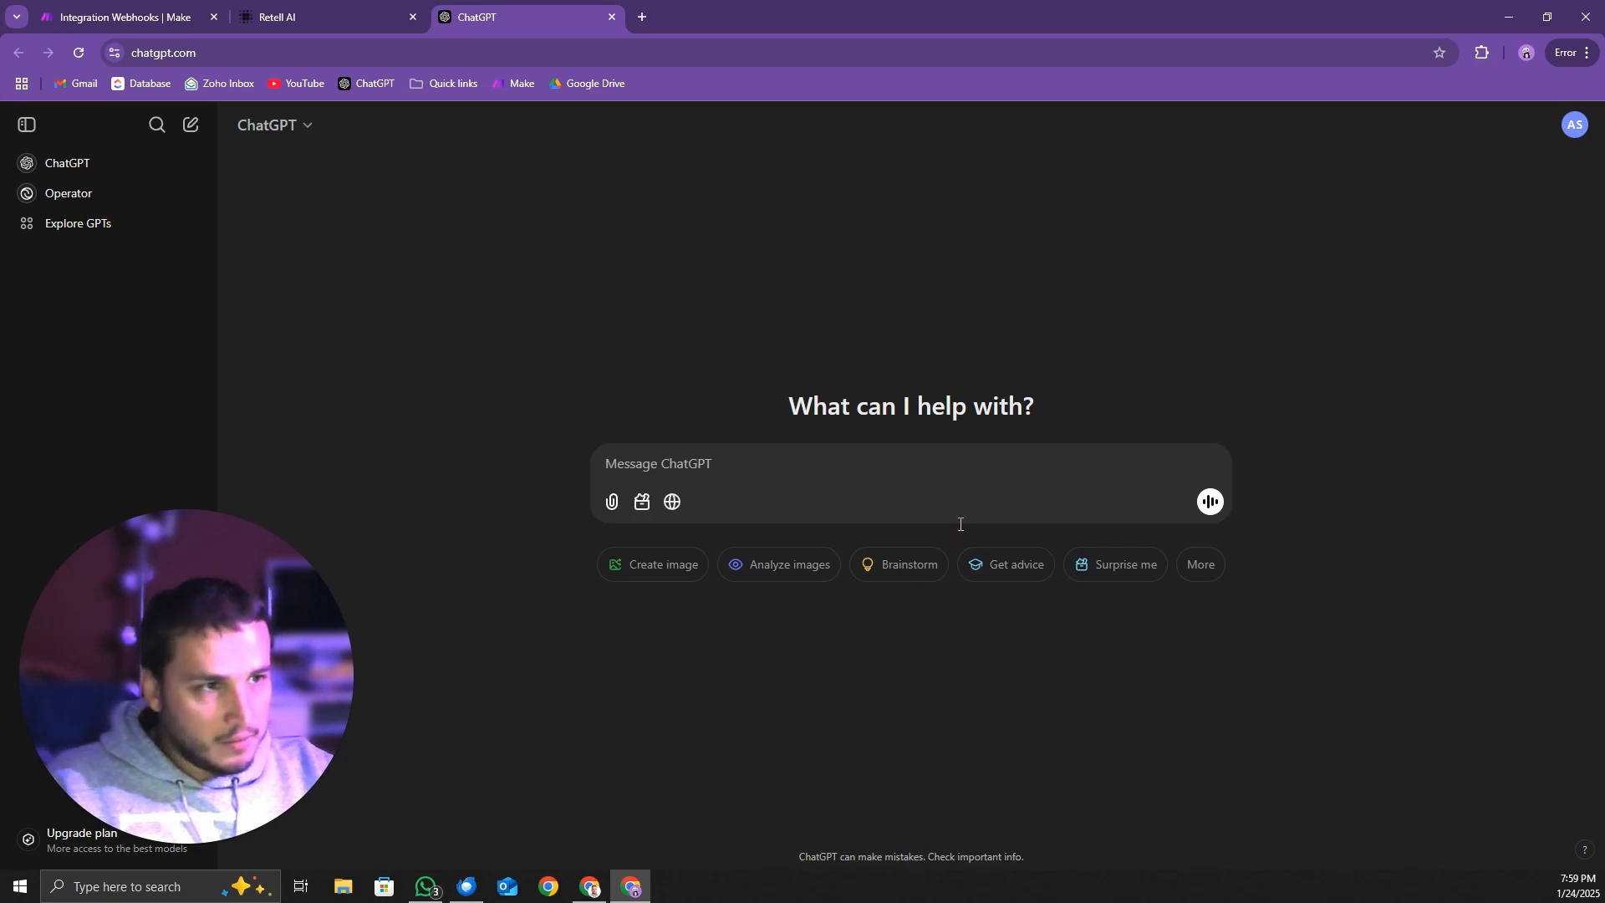
{"action": "type", "text": "Create a brief prompt for our voice AI agent interacting with customers calling our business 'Key Business' during off hours. The agent should greet the customer politely, explain that it cannot provide information at this time, and focus solely on collecting callback details. Specifically ask for the caller's name, phone number and a brief reason for their call. Include some examples of interactions and ensure the ai agent maintains a professional and friendly tone. The template should have sections to describe the agents role, provide a style guardrail, a response guideline and sample interactions. Please also provide me with a table for the following variables and their short description; caller_name, phone_number and call_reason."}
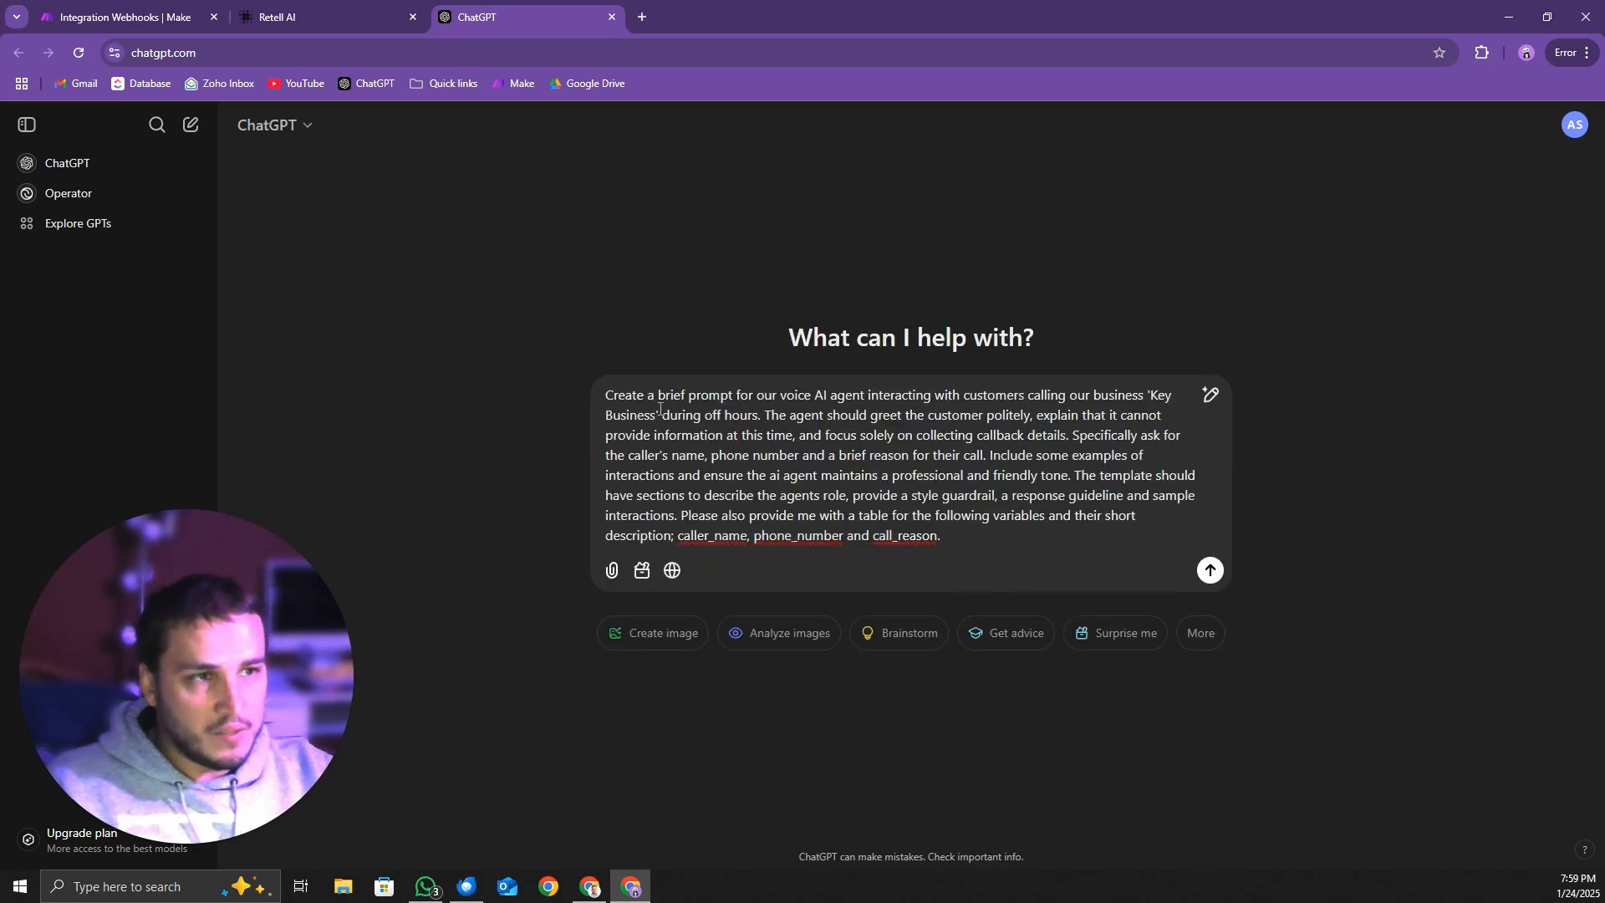
Review the pasted request's greeting, callback details, tone, template sections and sample interaction requirements
{"action": "left_click_drag", "start_coordinate": [605, 396], "coordinate": [1072, 446]}
{"action": "left_click", "coordinate": [1083, 395]}
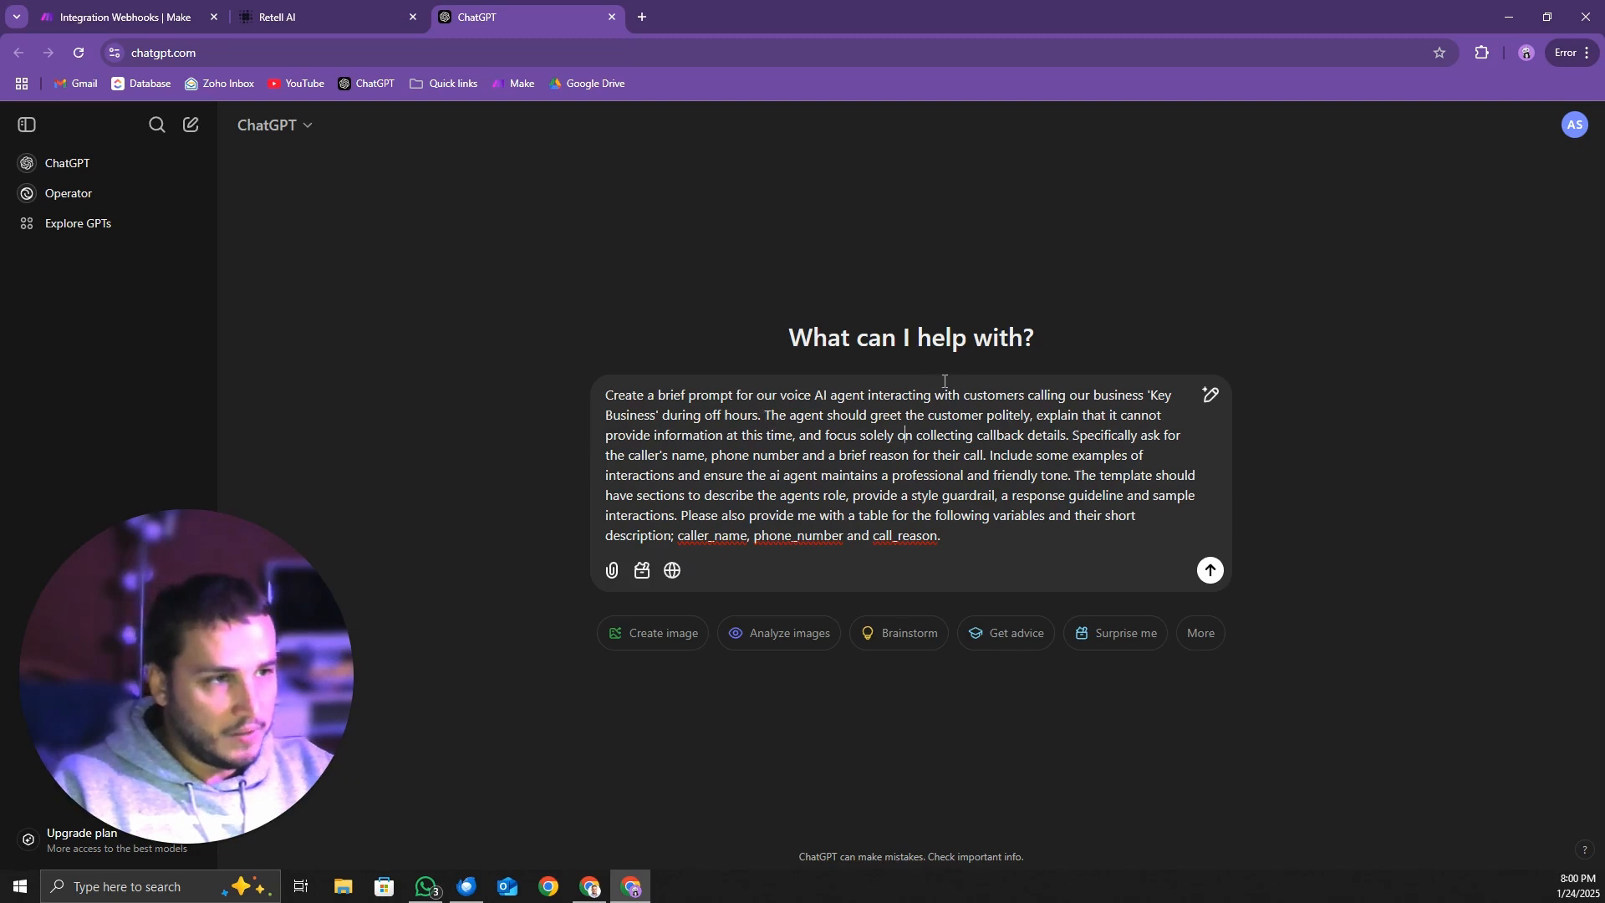
{"action": "left_click_drag", "start_coordinate": [767, 415], "coordinate": [1057, 418]}
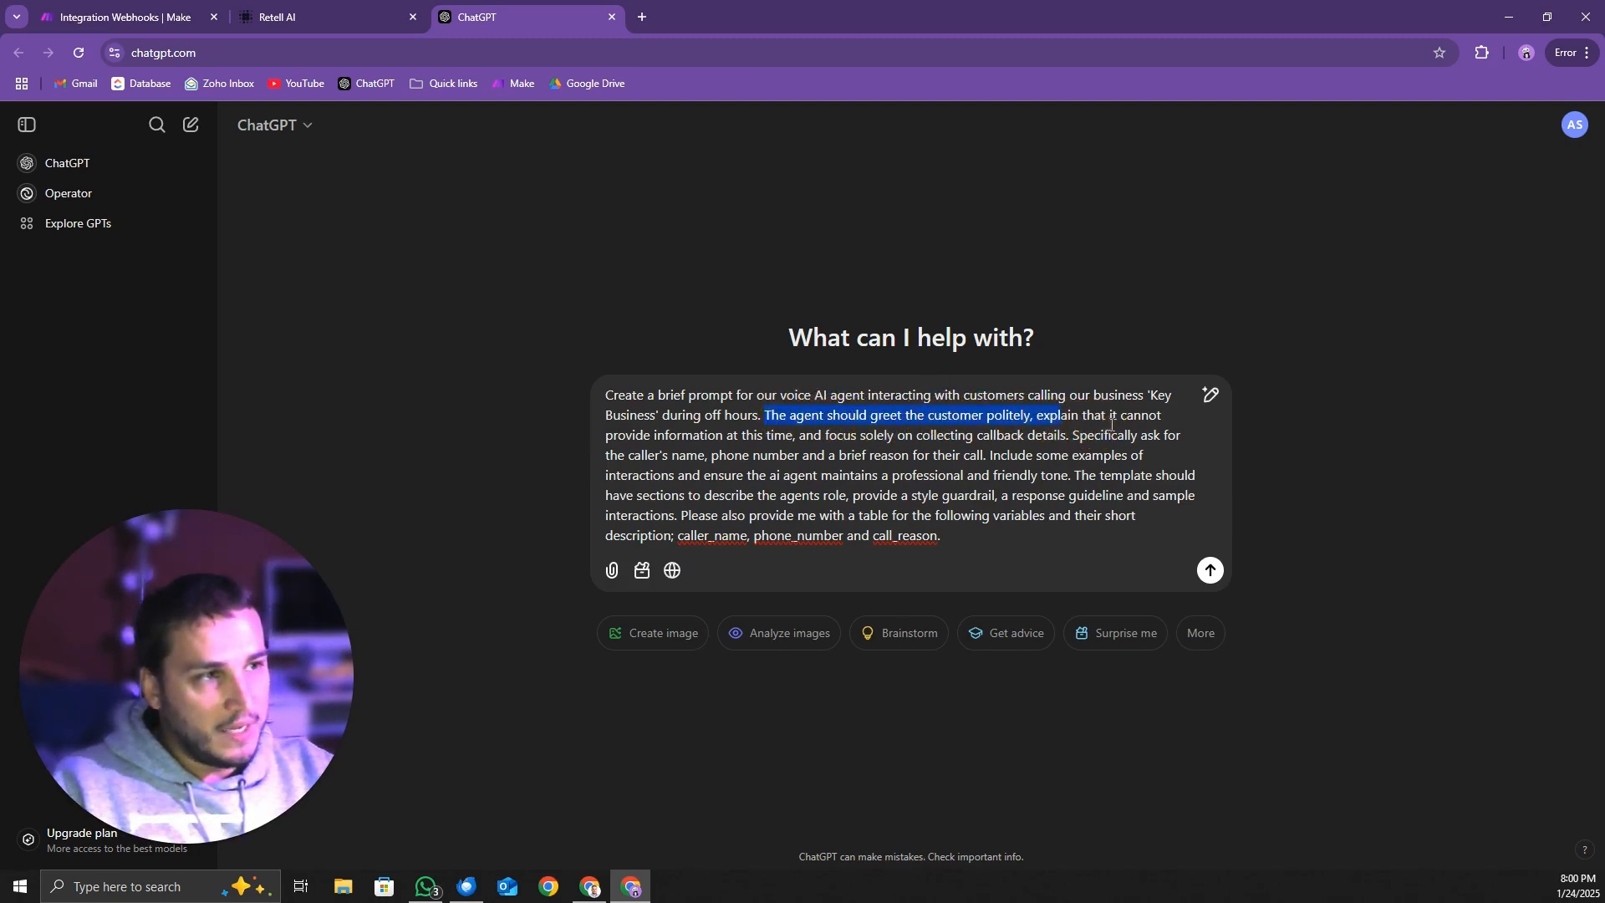
{"action": "left_click", "coordinate": [891, 434]}
{"action": "left_click_drag", "start_coordinate": [657, 435], "coordinate": [811, 436]}
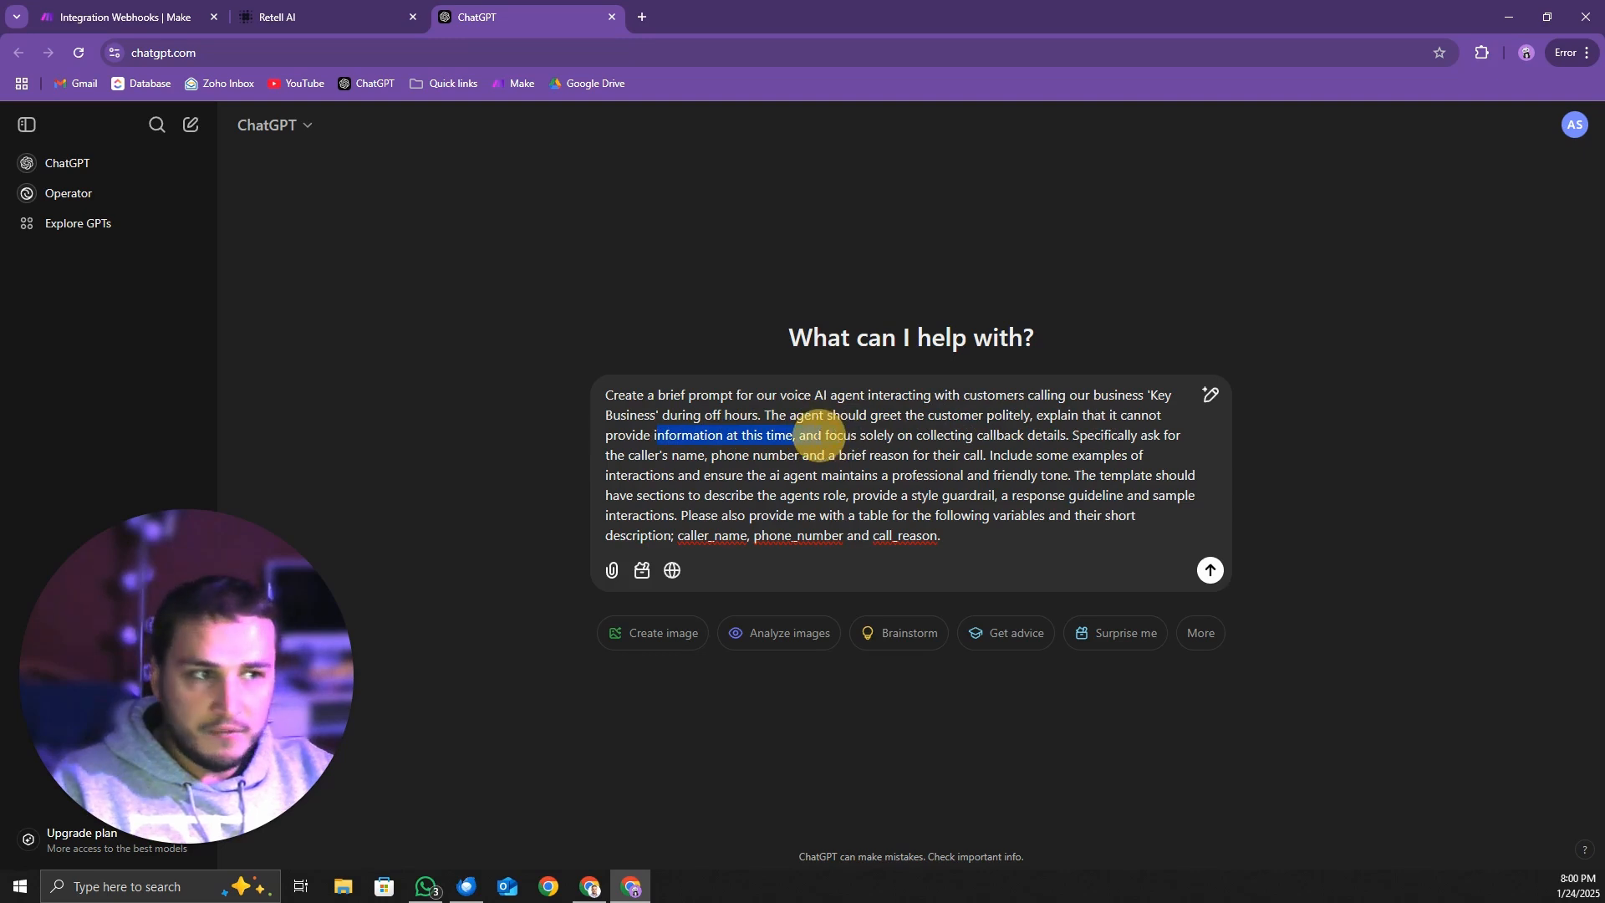
{"action": "left_click", "coordinate": [932, 435]}
{"action": "left_click_drag", "start_coordinate": [821, 434], "coordinate": [1079, 436]}
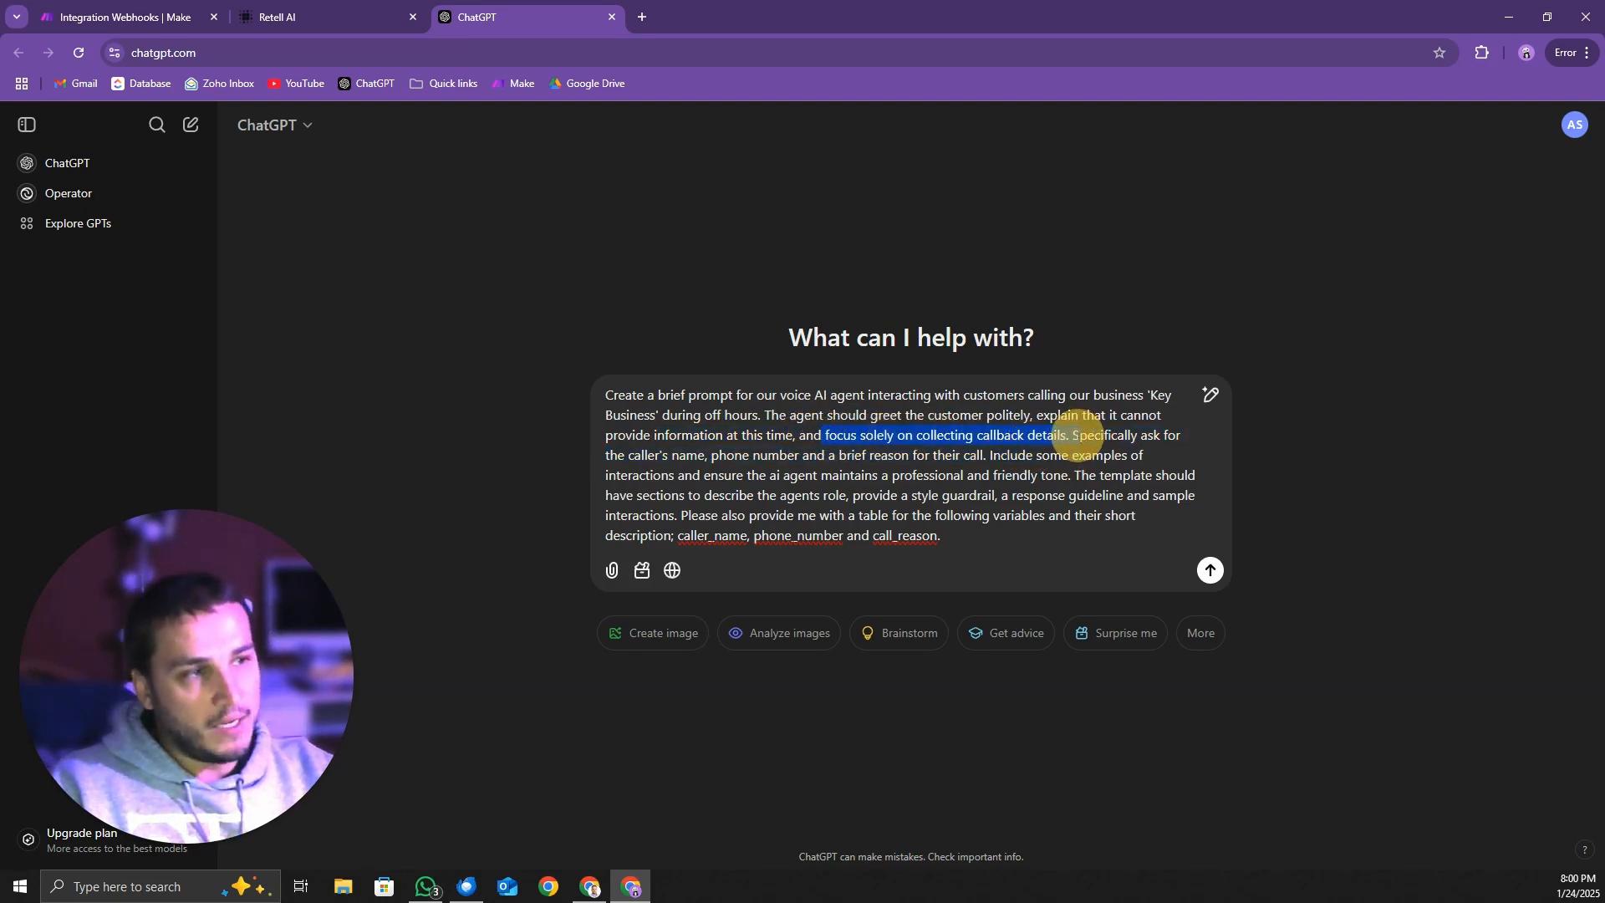
{"action": "left_click", "coordinate": [1067, 478]}
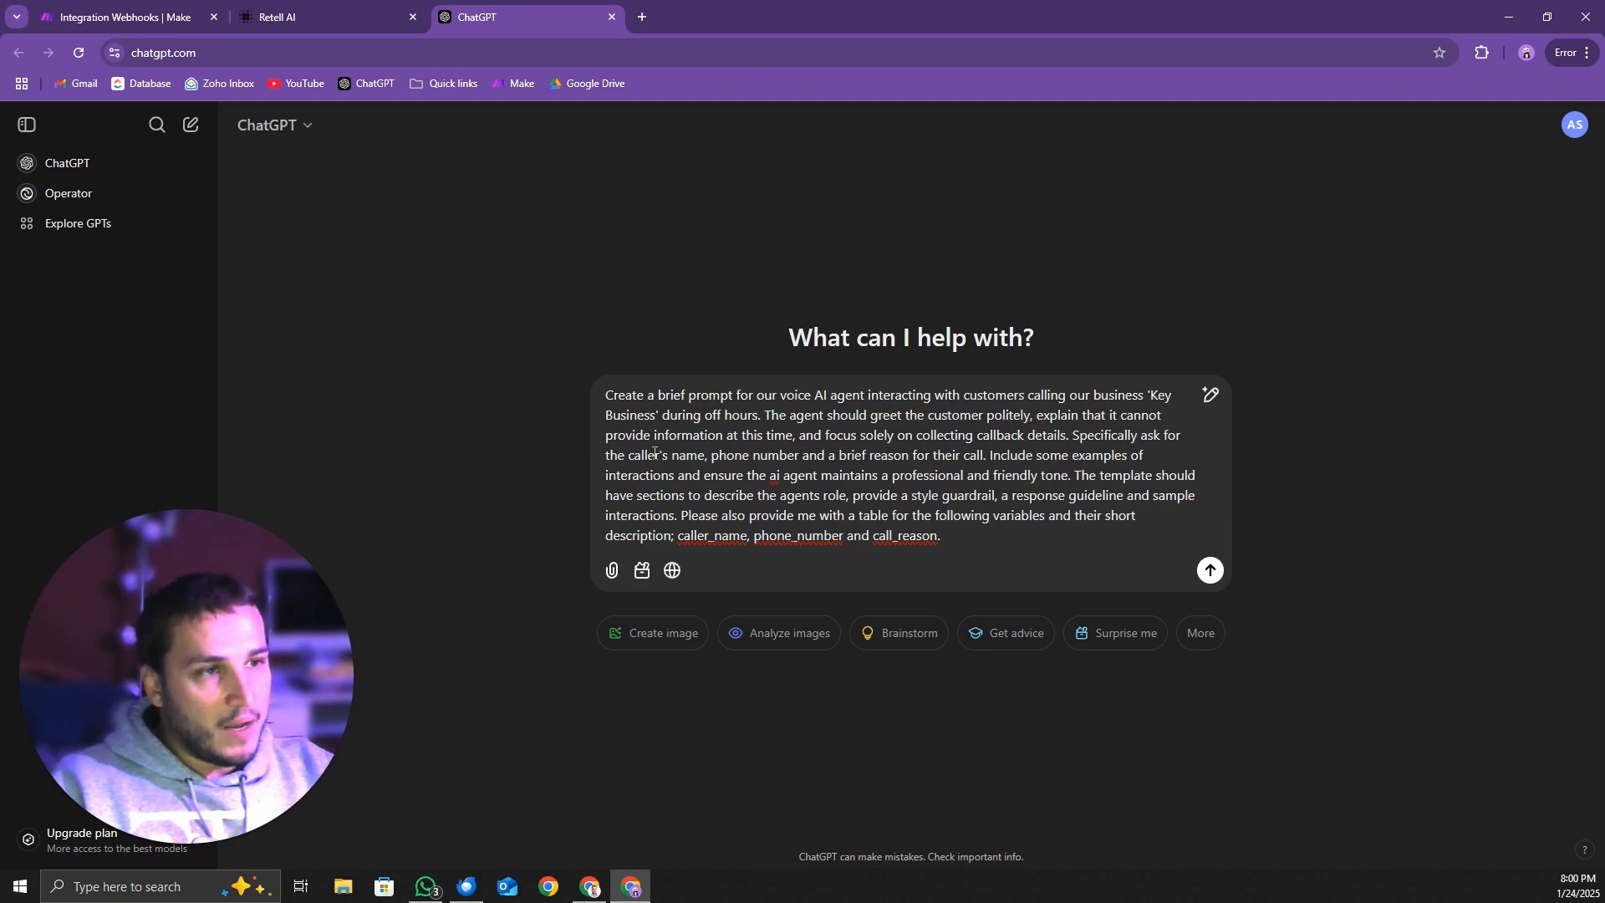
{"action": "left_click_drag", "start_coordinate": [630, 456], "coordinate": [971, 455]}
{"action": "left_click", "coordinate": [993, 475]}
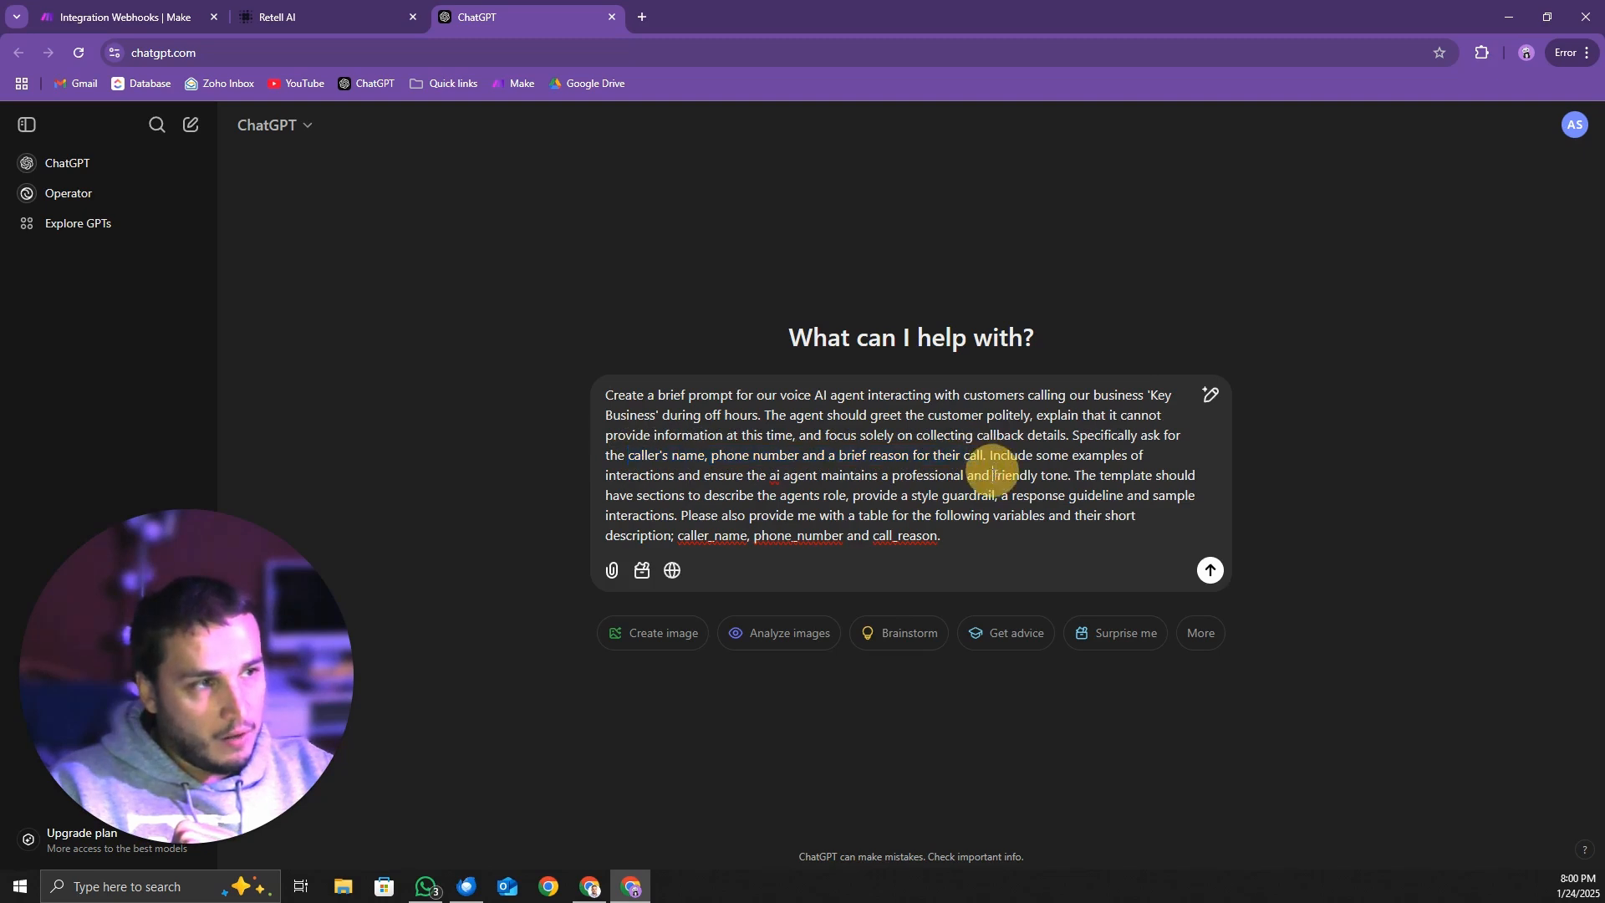
{"action": "mouse_move", "coordinate": [1075, 456]}
{"action": "left_mouse_down"}
{"action": "mouse_move", "coordinate": [1139, 452]}
{"action": "mouse_move", "coordinate": [1094, 456]}
{"action": "left_mouse_up"}
{"action": "double_click", "coordinate": [666, 475]}
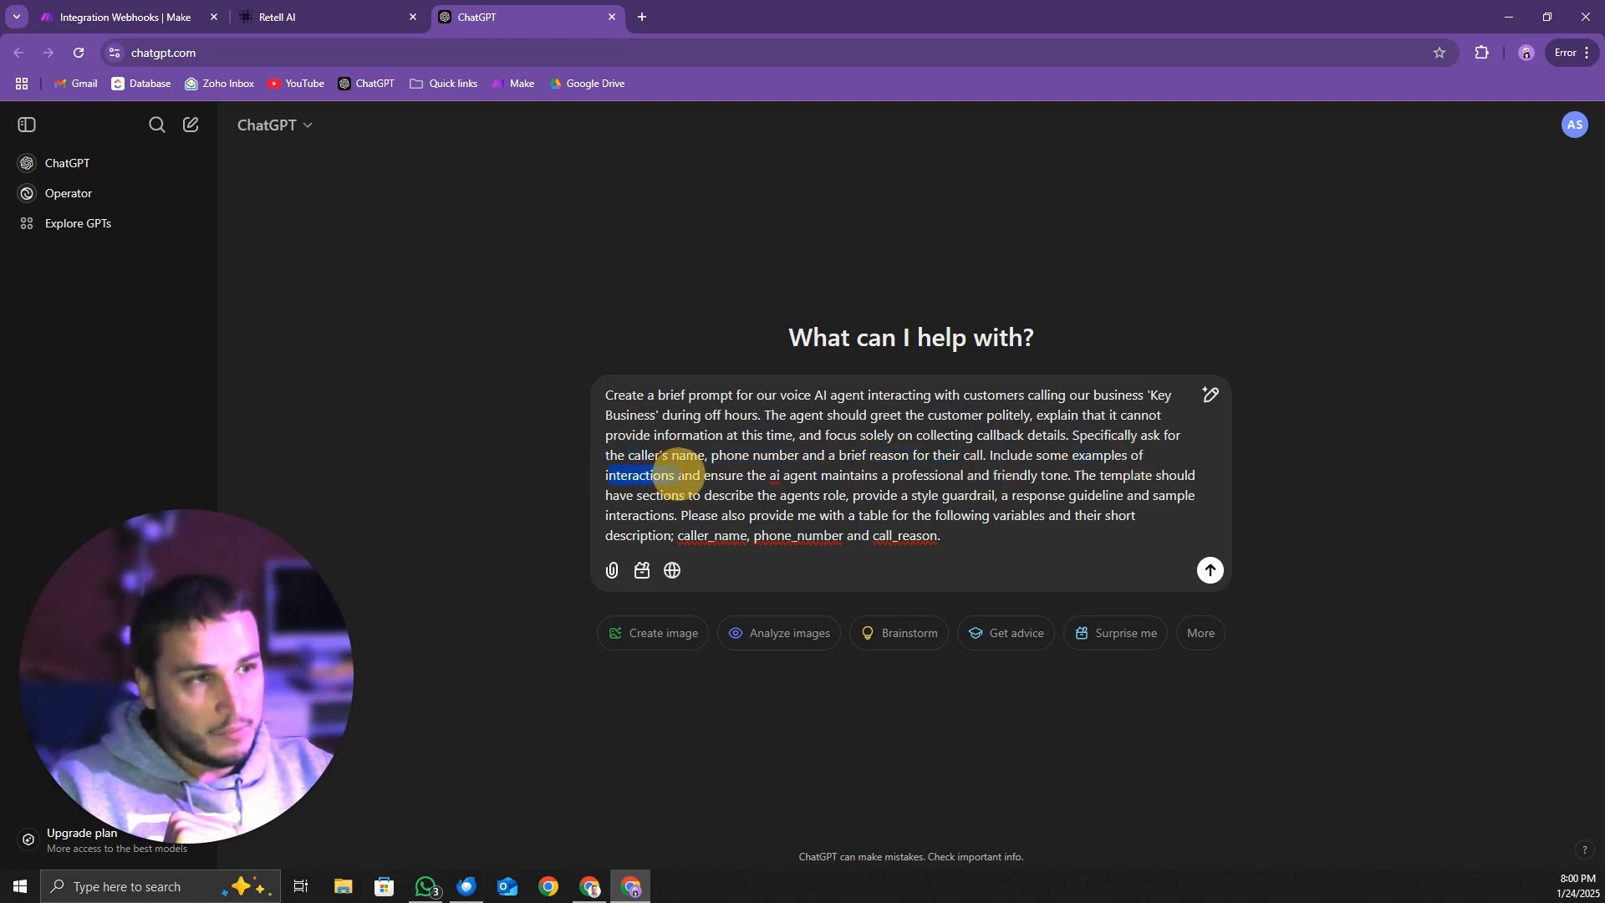
{"action": "left_click_drag", "start_coordinate": [766, 479], "coordinate": [1081, 475]}
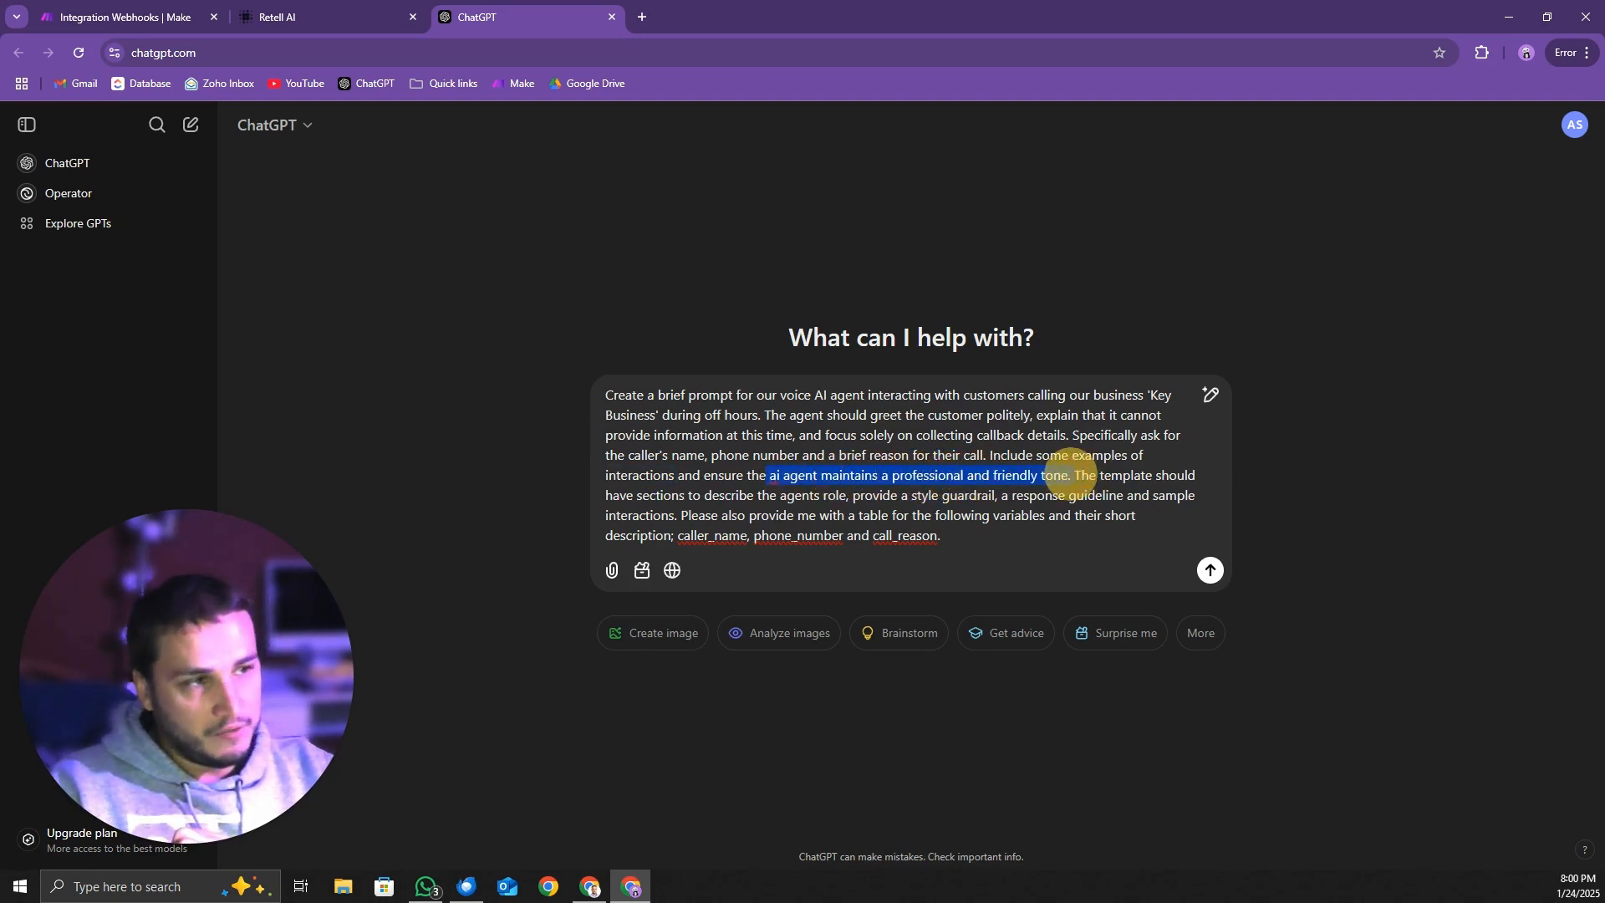
{"action": "left_click", "coordinate": [1107, 482]}
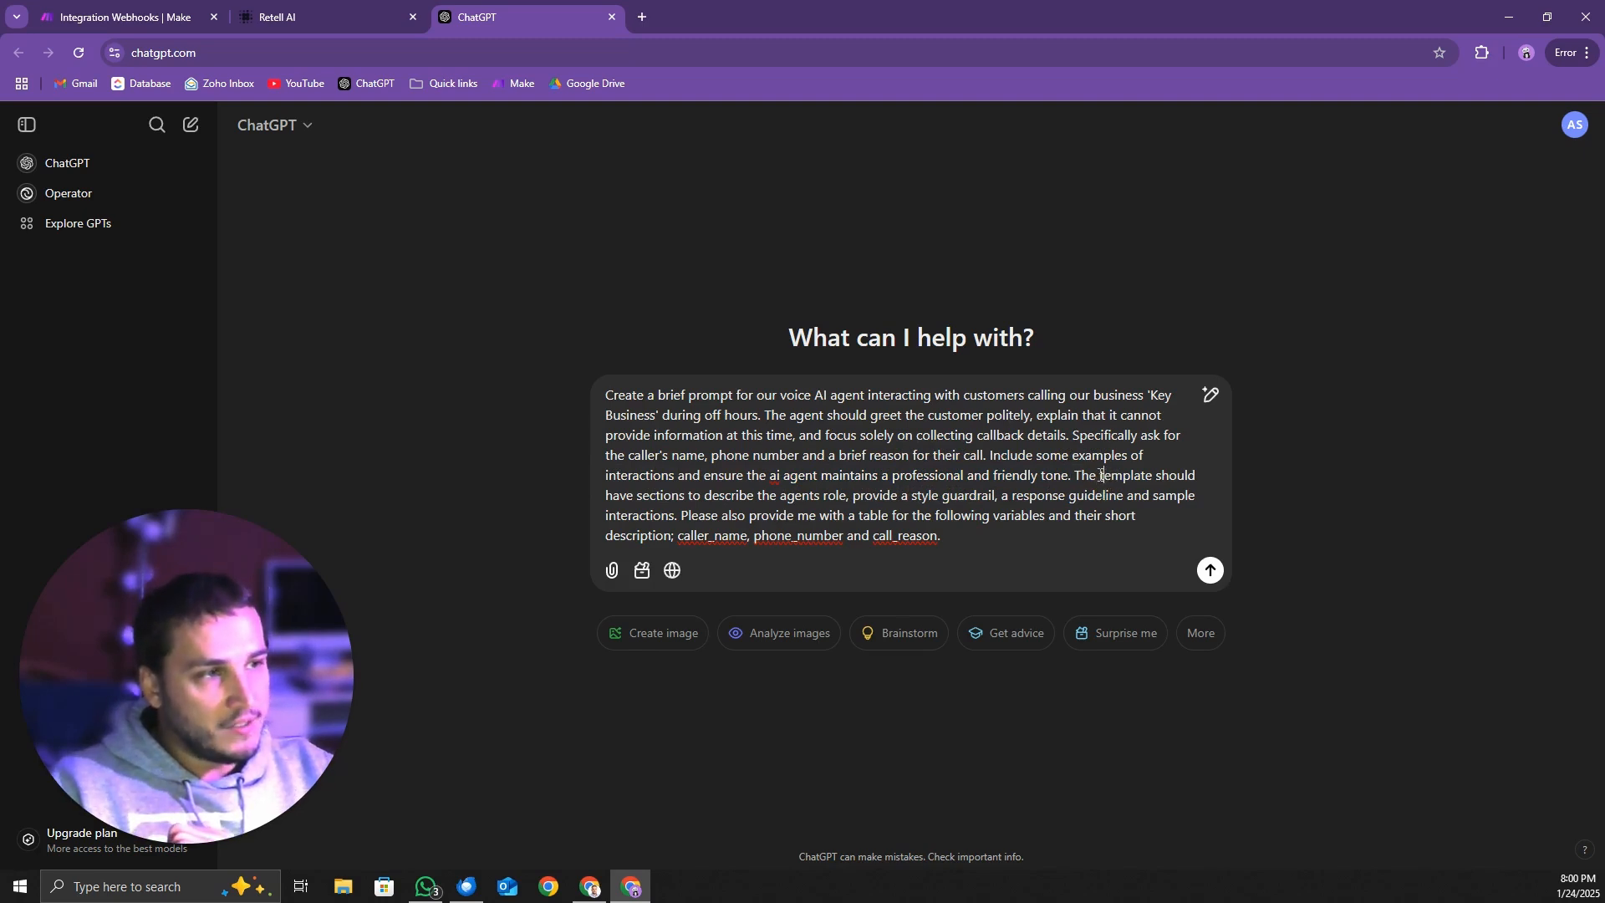
{"action": "left_click_drag", "start_coordinate": [1198, 480], "coordinate": [873, 490]}
{"action": "left_click", "coordinate": [680, 492]}
{"action": "left_click_drag", "start_coordinate": [719, 497], "coordinate": [813, 494]}
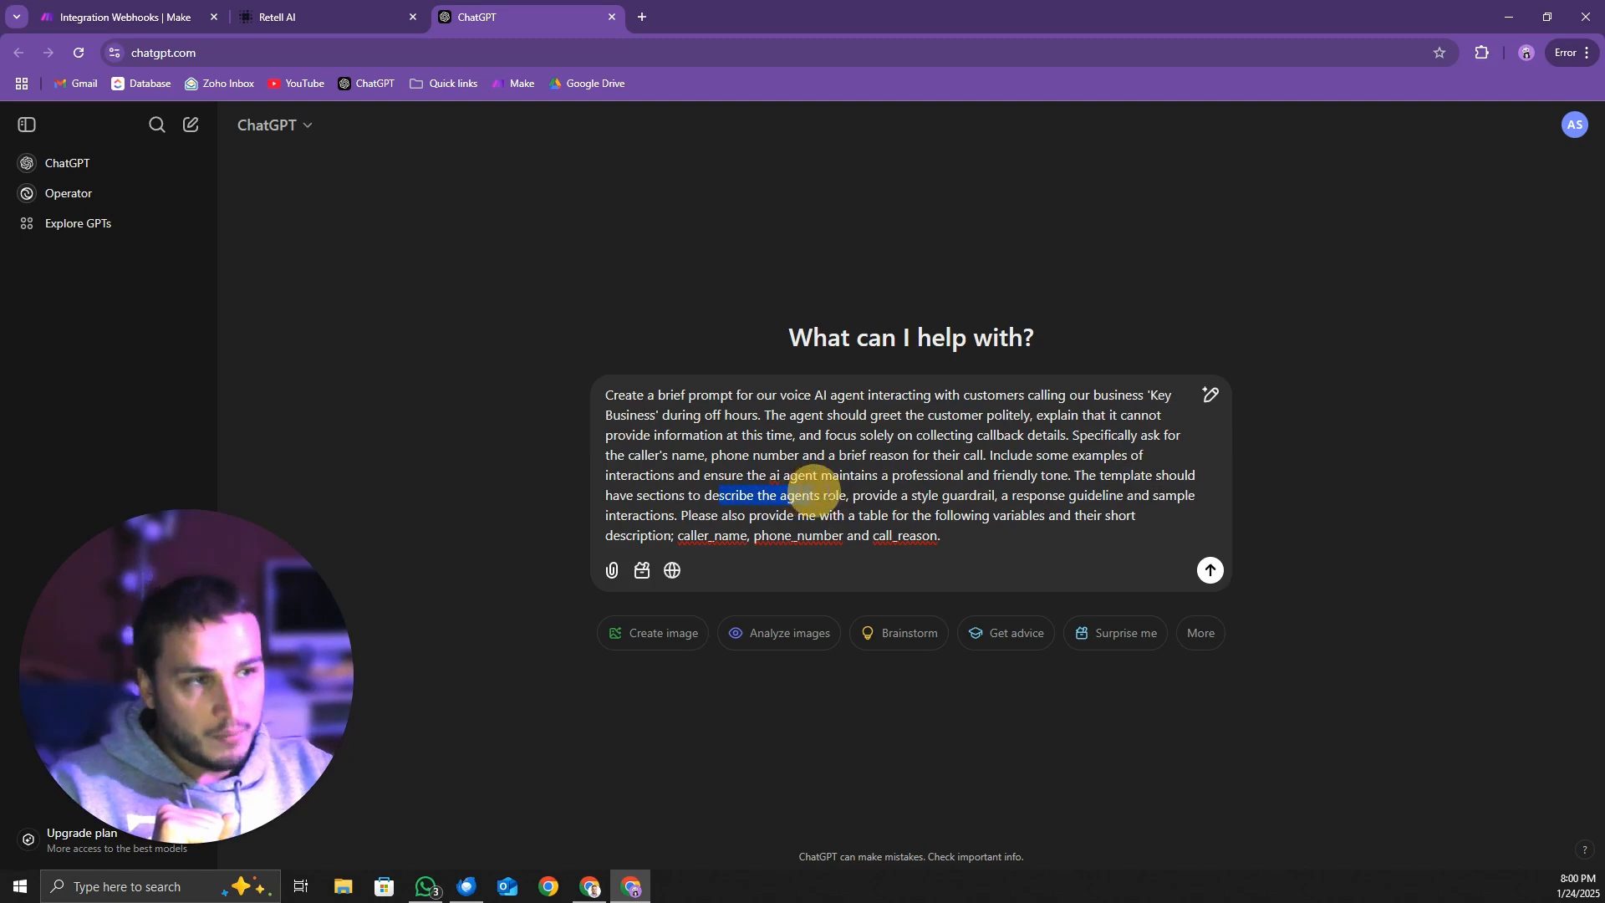
{"action": "left_click", "coordinate": [948, 494]}
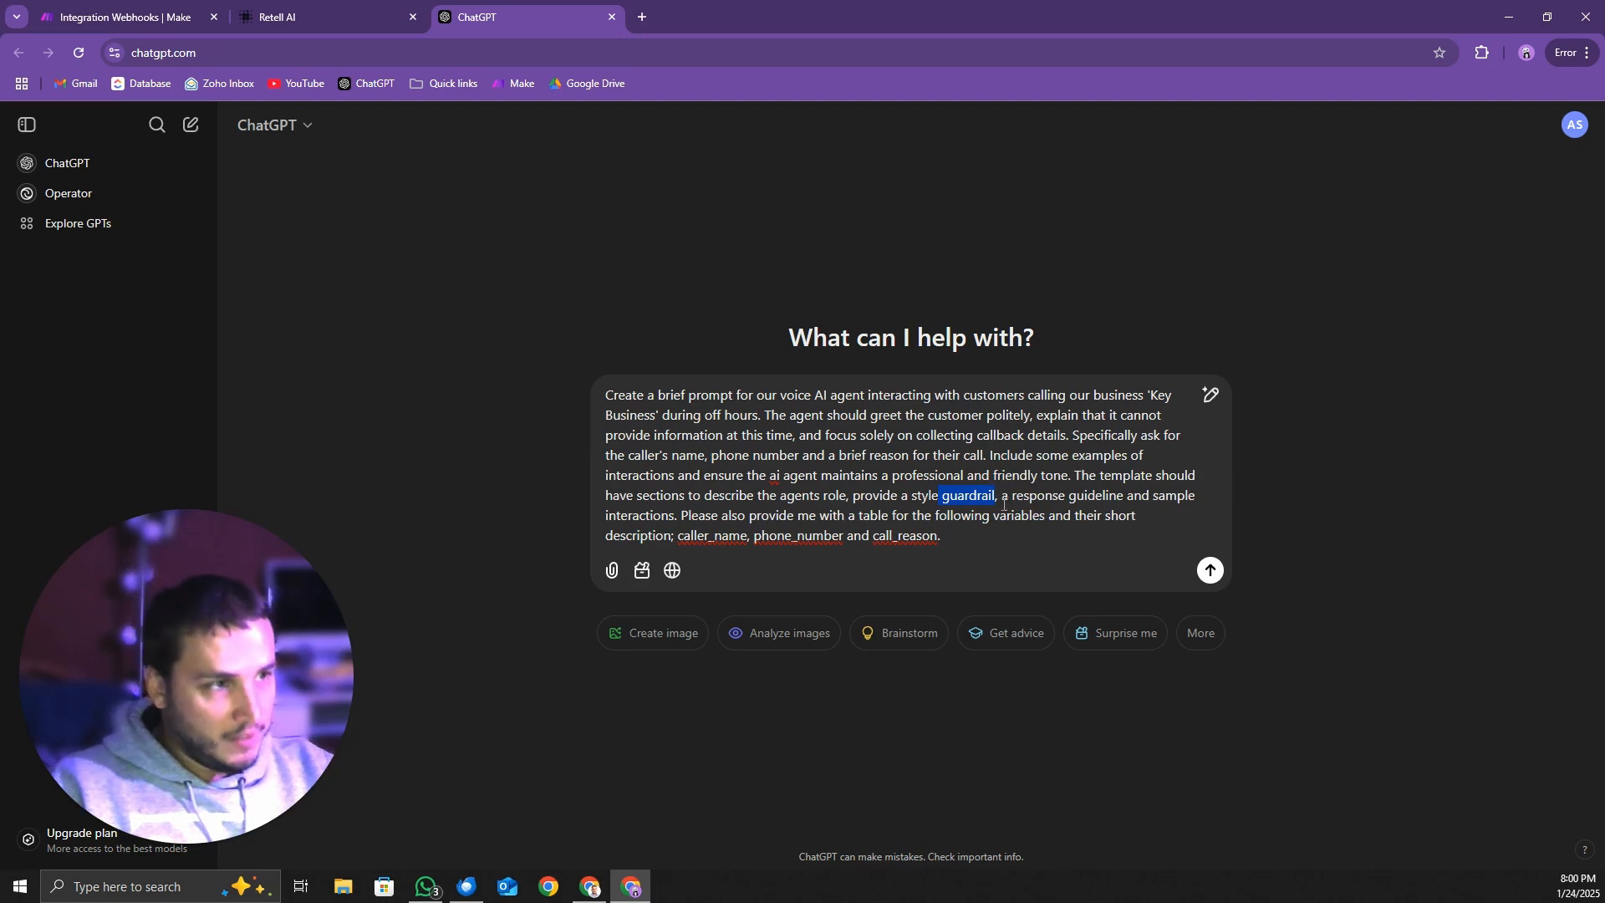
{"action": "left_click_drag", "start_coordinate": [1017, 495], "coordinate": [1116, 493]}
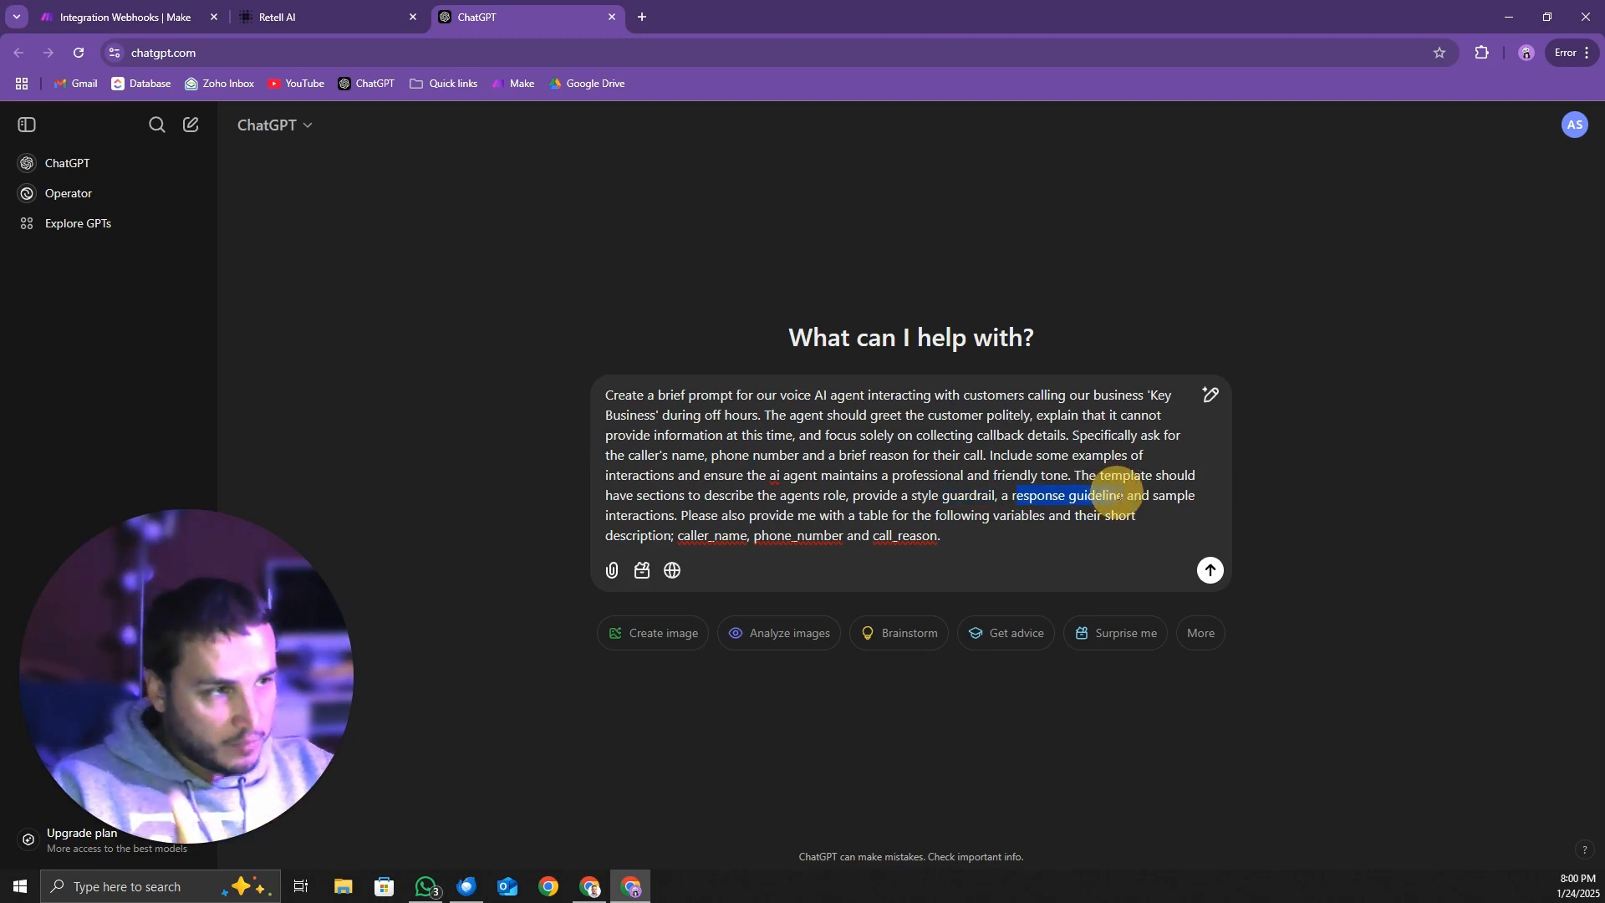
{"action": "left_click_drag", "start_coordinate": [617, 518], "coordinate": [690, 518]}
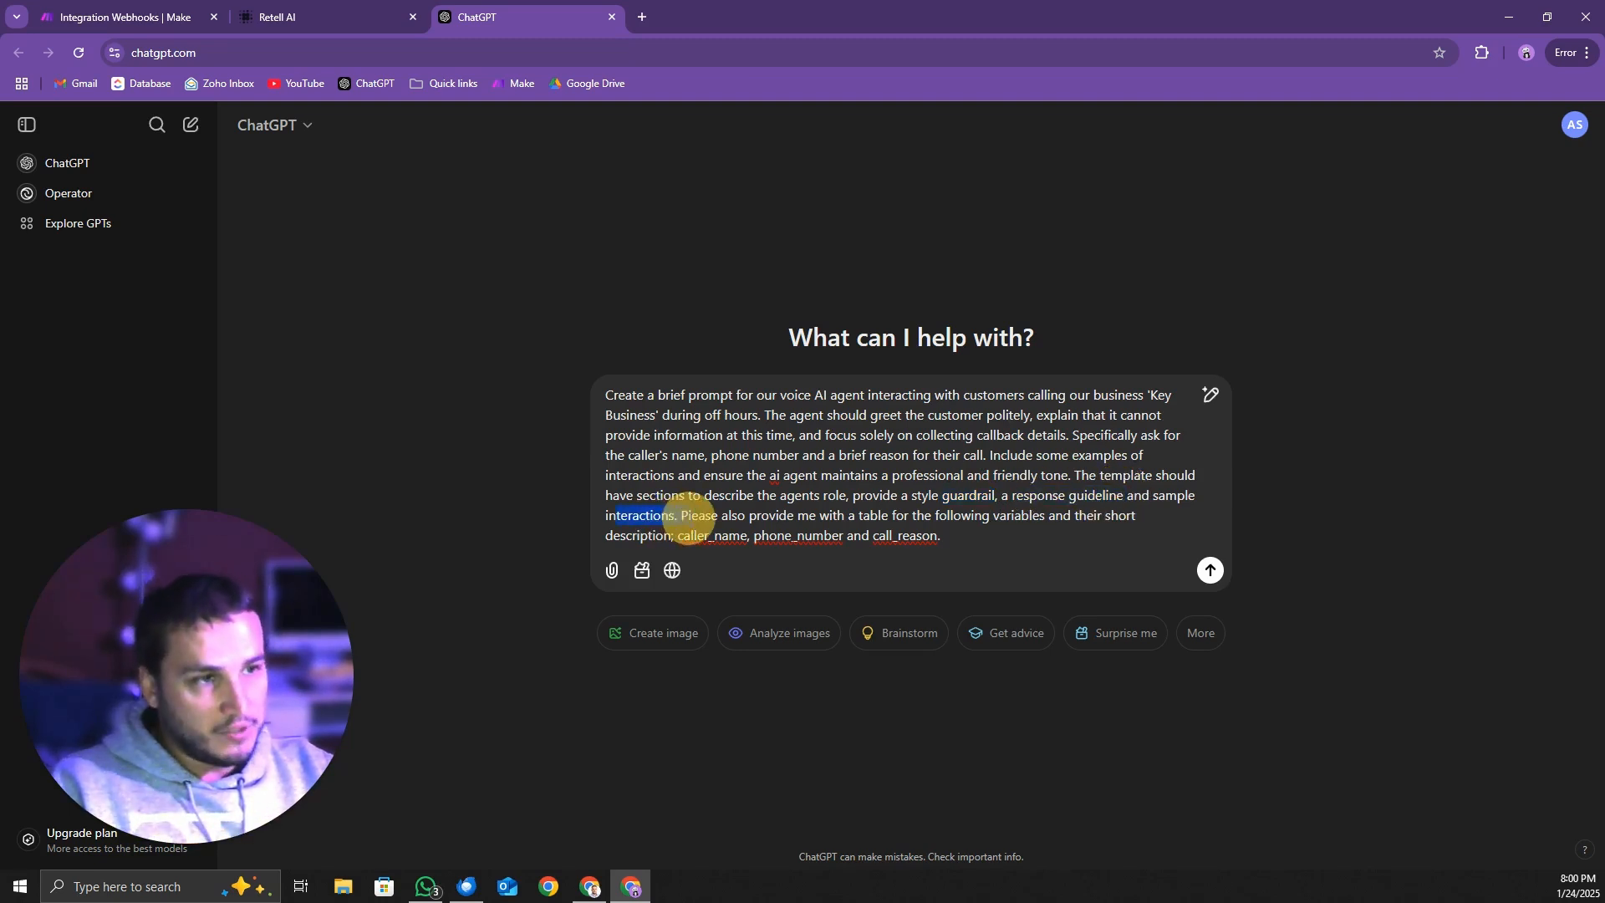
{"action": "left_click", "coordinate": [1051, 552]}
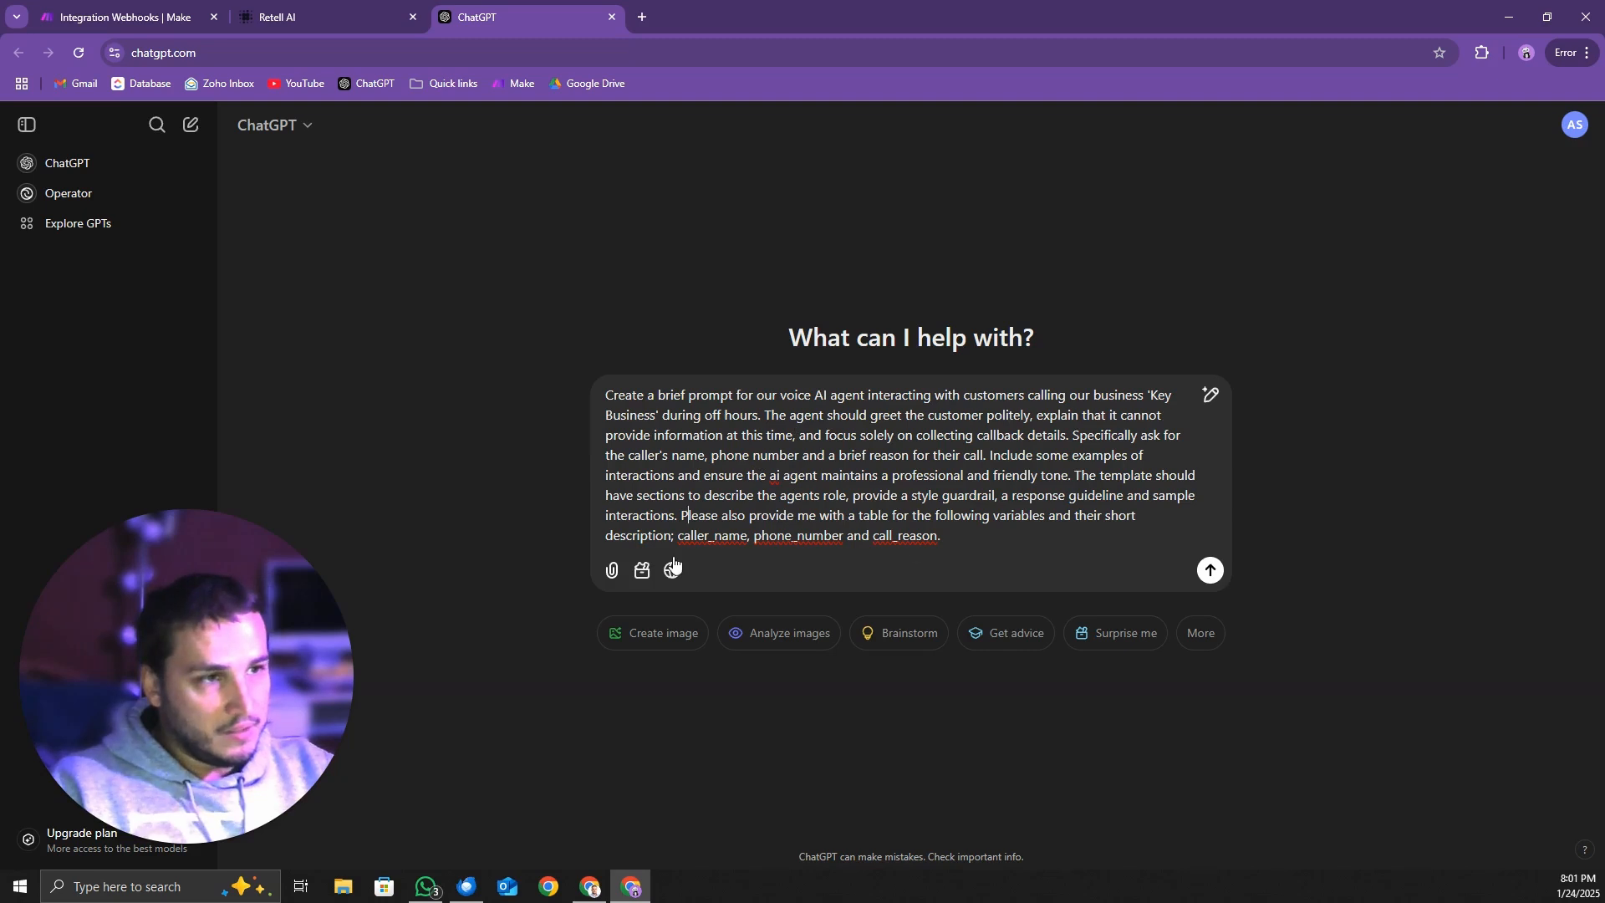
Put the variable table request, starting at "Please also provide me", in its own paragraph after a blank line and submit the message
{"action": "left_click", "coordinate": [684, 515]}
{"action": "key", "text": "shift+Return"}
{"action": "key", "text": "shift+Return"}
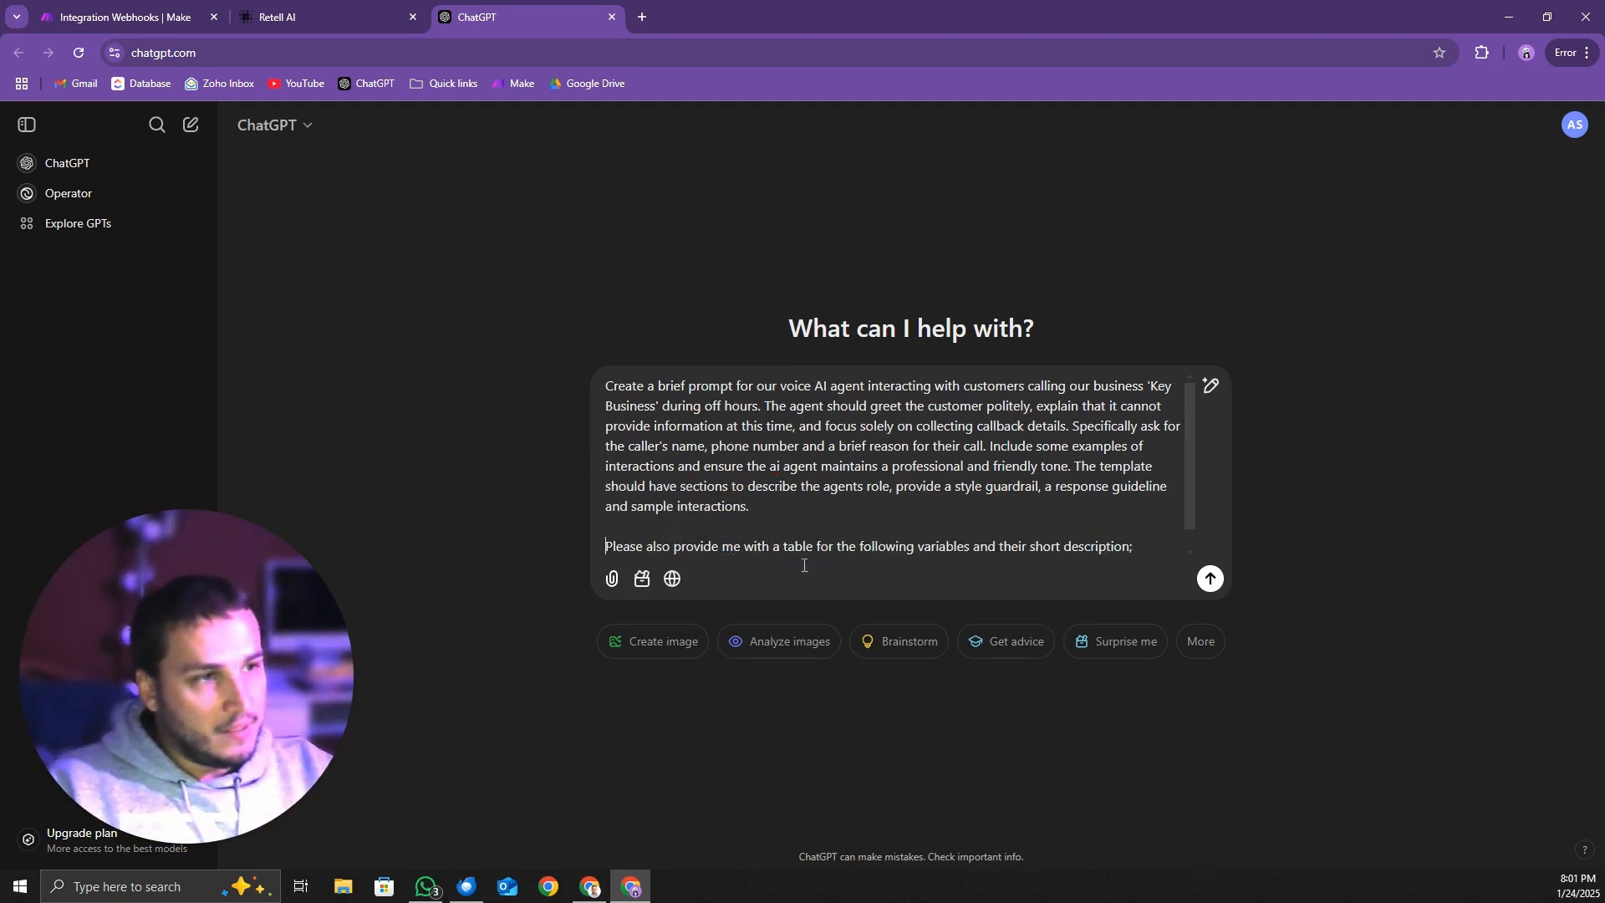
{"action": "left_click_drag", "start_coordinate": [782, 549], "coordinate": [836, 542]}
{"action": "left_click_drag", "start_coordinate": [949, 511], "coordinate": [899, 525]}
{"action": "left_click", "coordinate": [900, 527]}
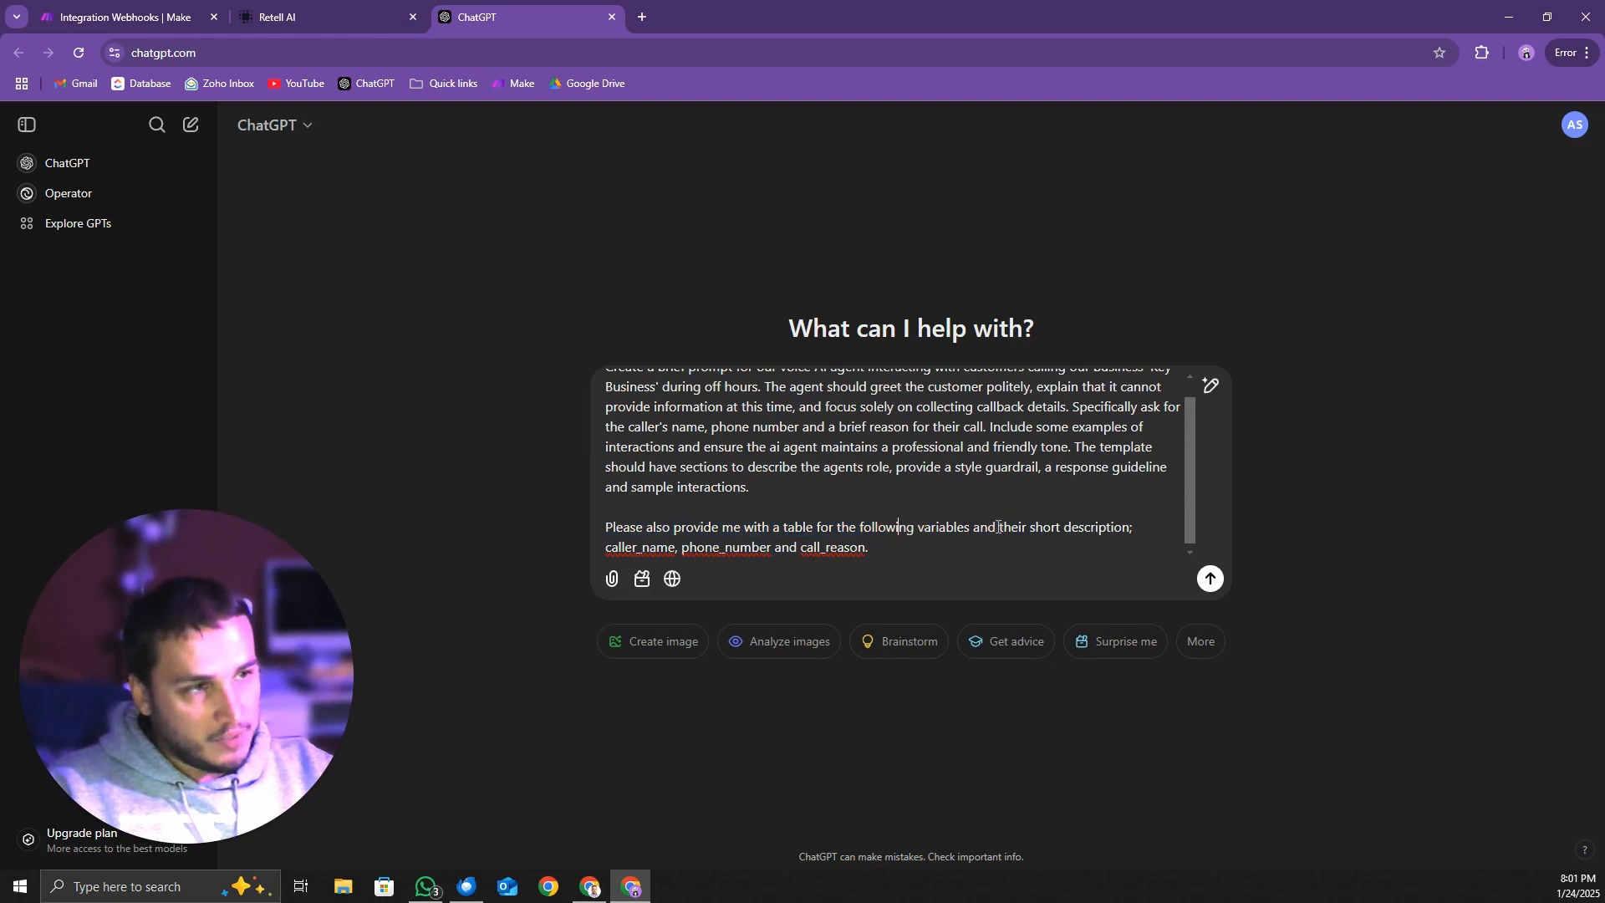
{"action": "left_click", "coordinate": [997, 526]}
{"action": "key", "text": "Return"}
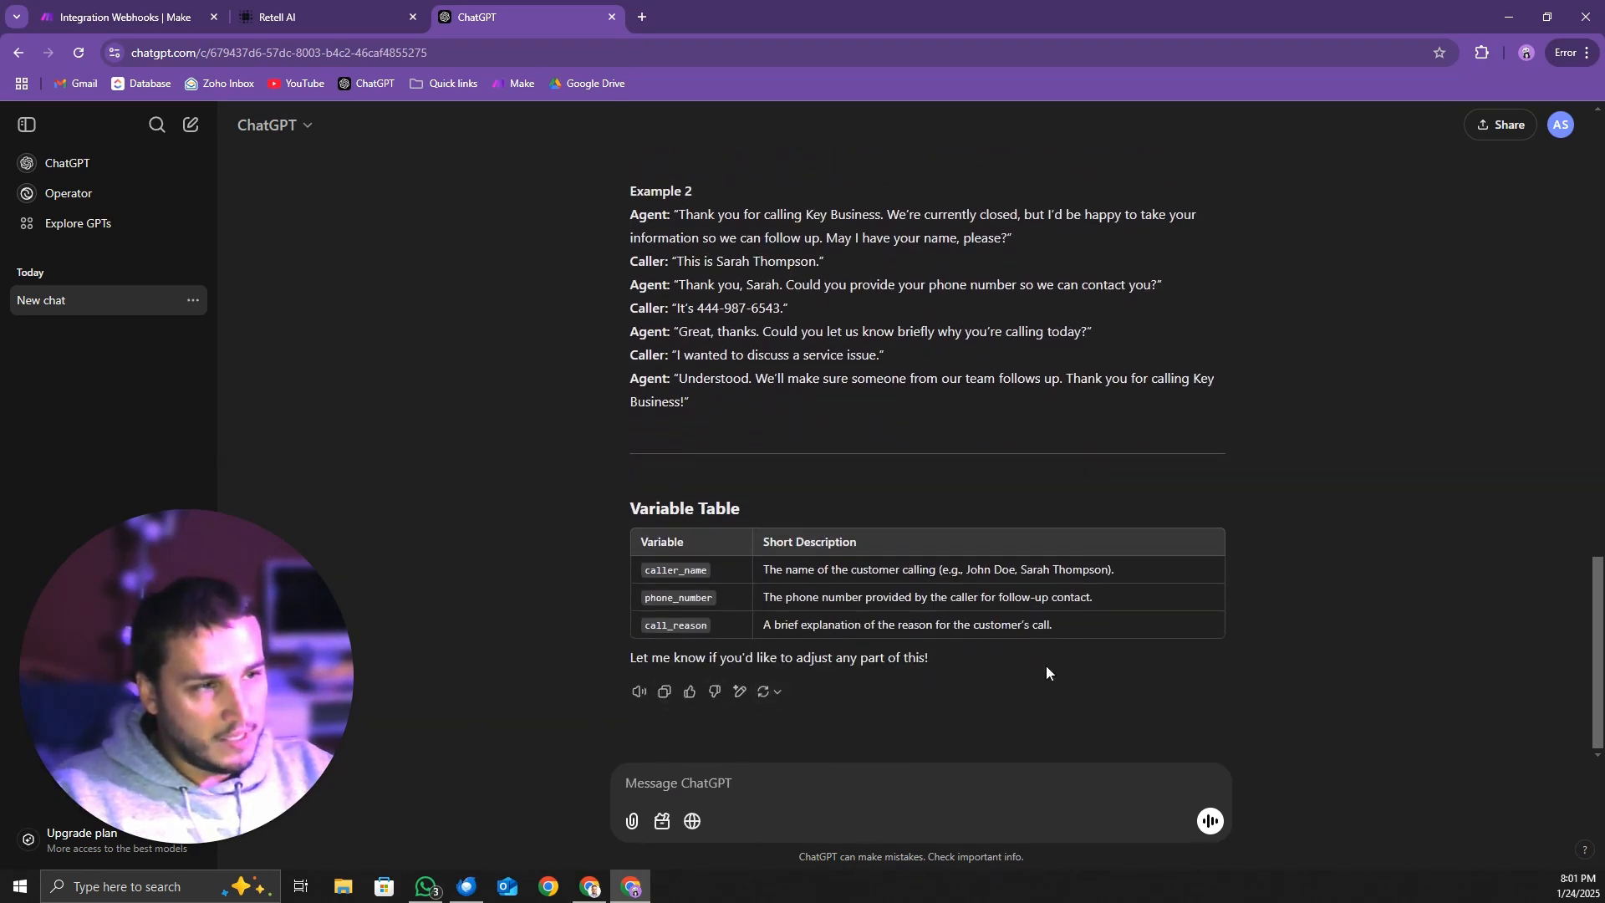
Copy the generated prompt from Agent's Role through the sample interactions, paste it into Retell AI's universal prompt and save it
{"action": "scroll", "coordinate": [709, 705], "scroll_direction": "up", "scroll_amount": 3}
{"action": "left_click_drag", "start_coordinate": [705, 684], "coordinate": [636, 502]}
{"action": "left_click", "coordinate": [284, 17]}
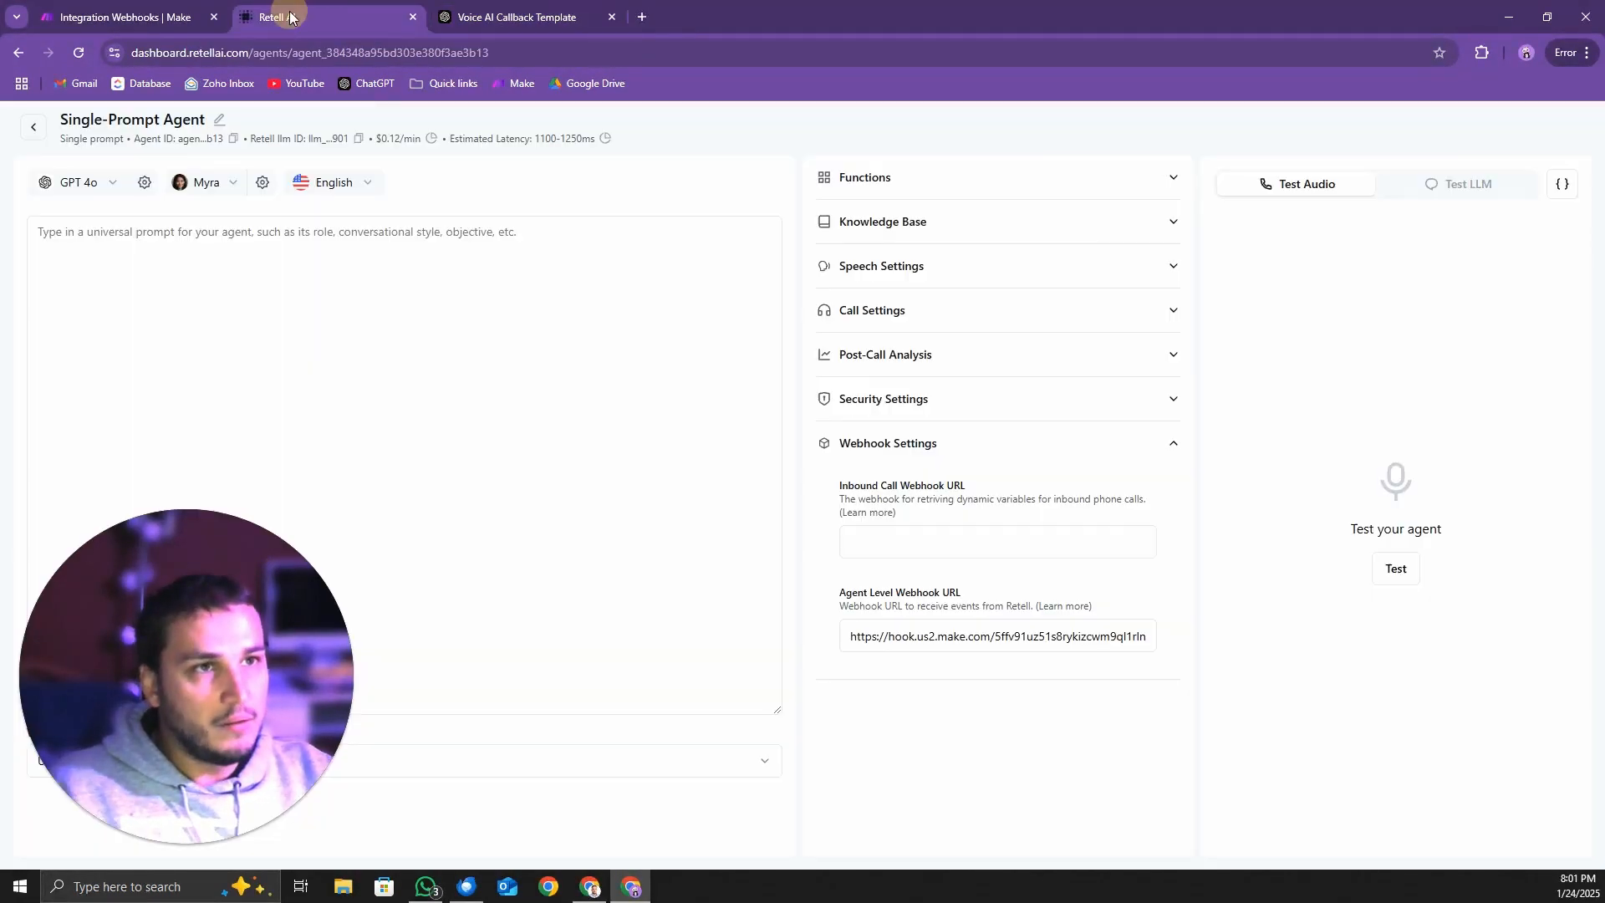
{"action": "left_click", "coordinate": [261, 357]}
{"action": "key", "text": "ctrl+v"}
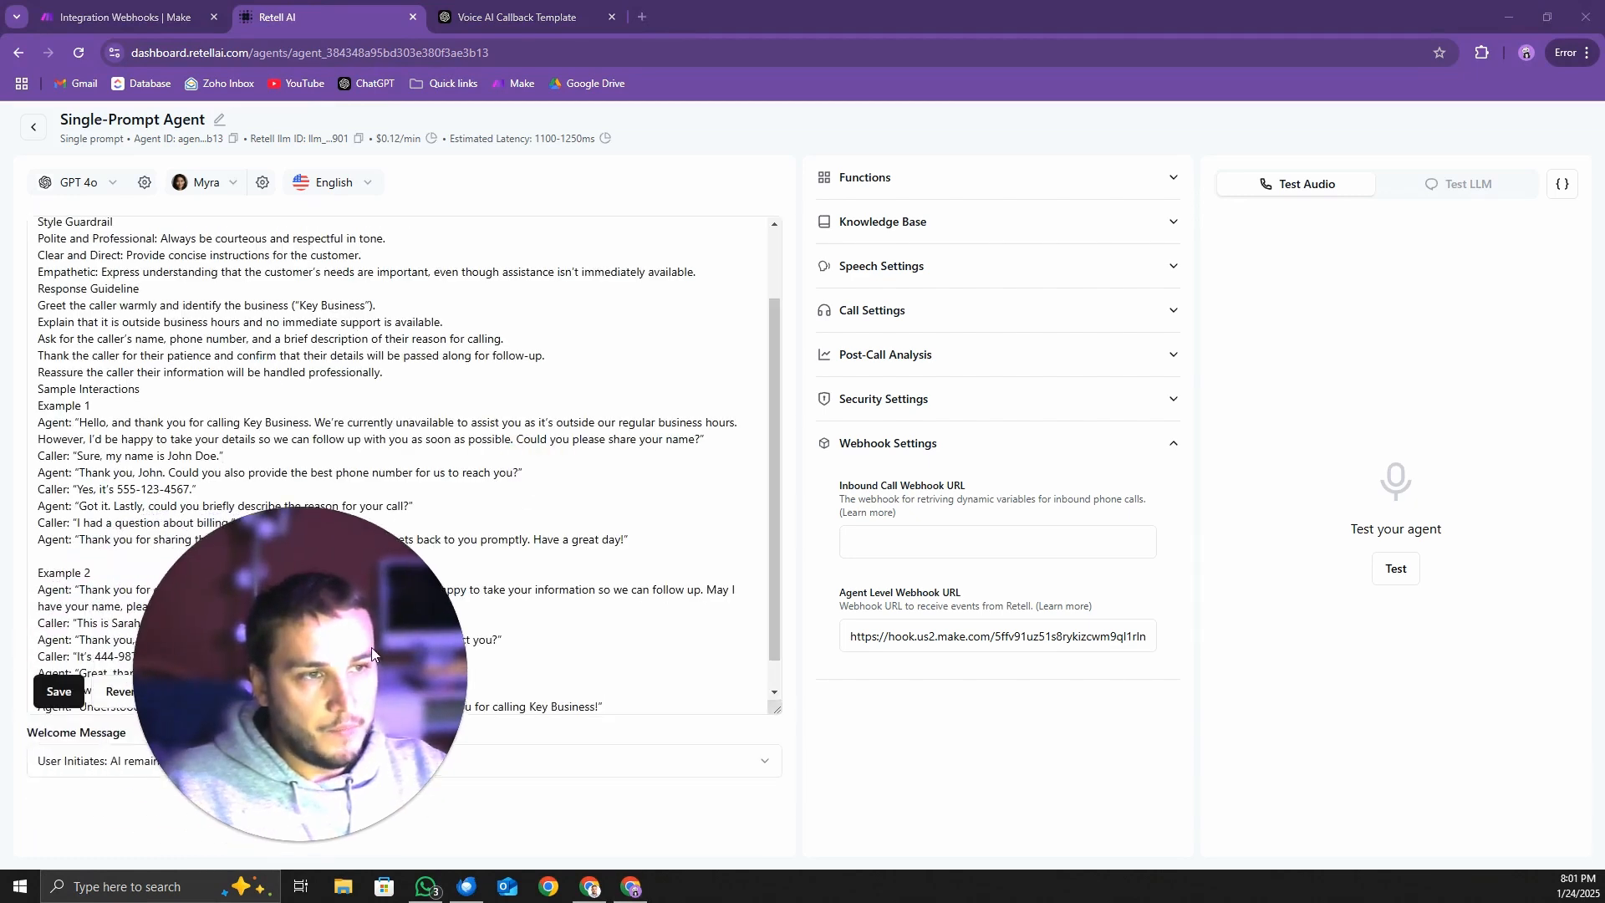
{"action": "left_click", "coordinate": [59, 692]}
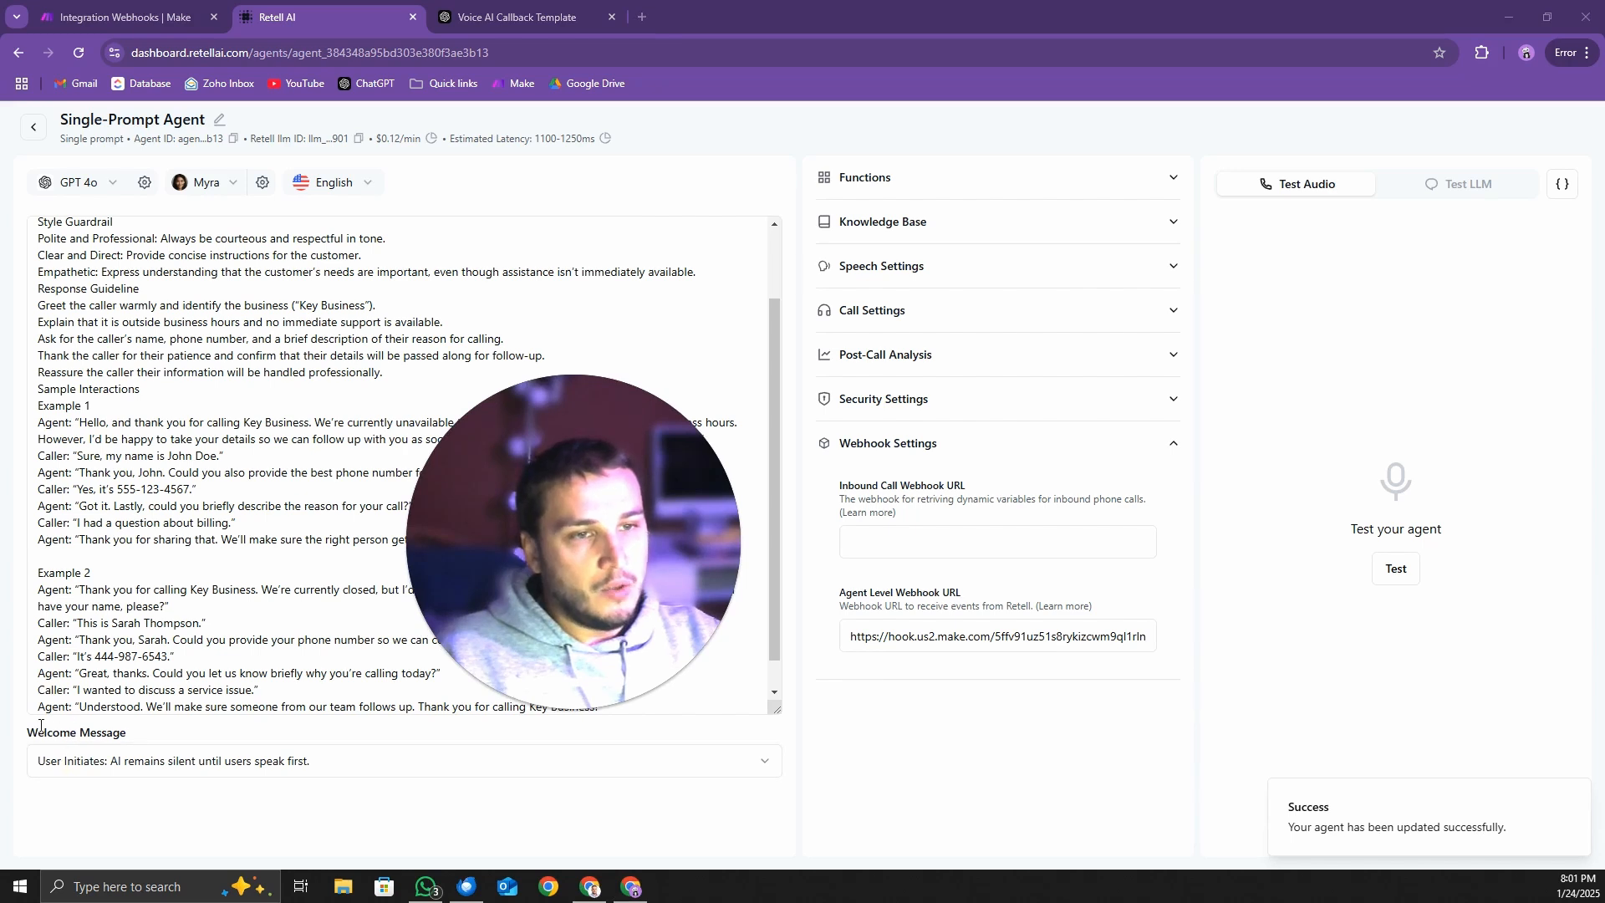
Set the agent's welcome message to "AI Initiates: AI begins with a dynamic begin message."
{"action": "left_click_drag", "start_coordinate": [31, 732], "coordinate": [130, 738]}
{"action": "left_click", "coordinate": [309, 799]}
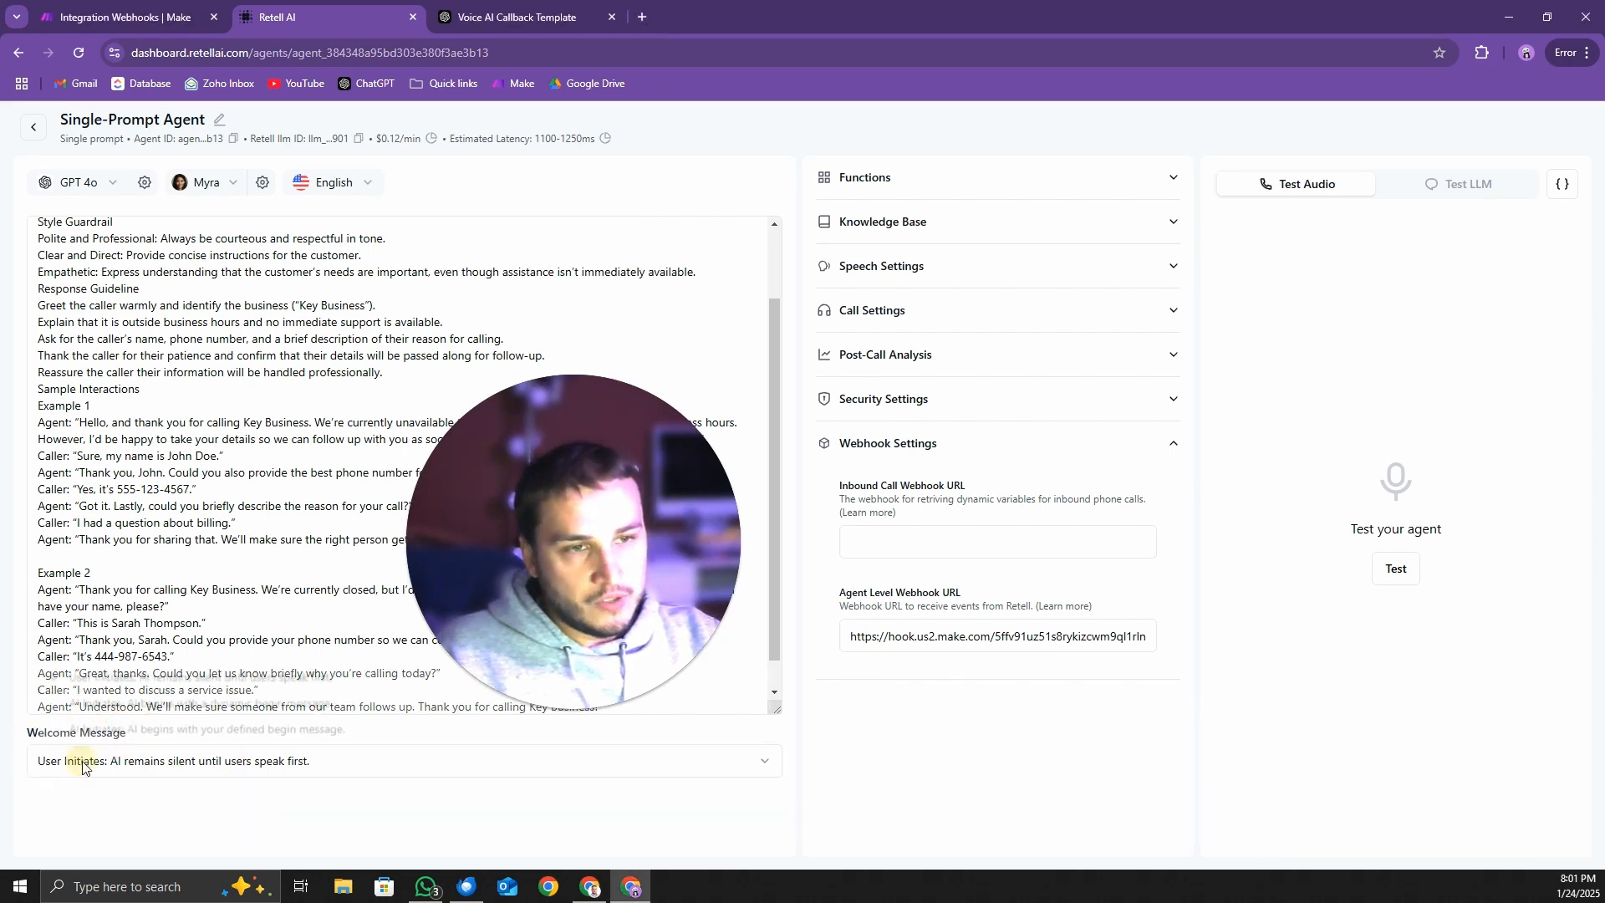
{"action": "left_click", "coordinate": [61, 763]}
{"action": "left_click", "coordinate": [83, 703]}
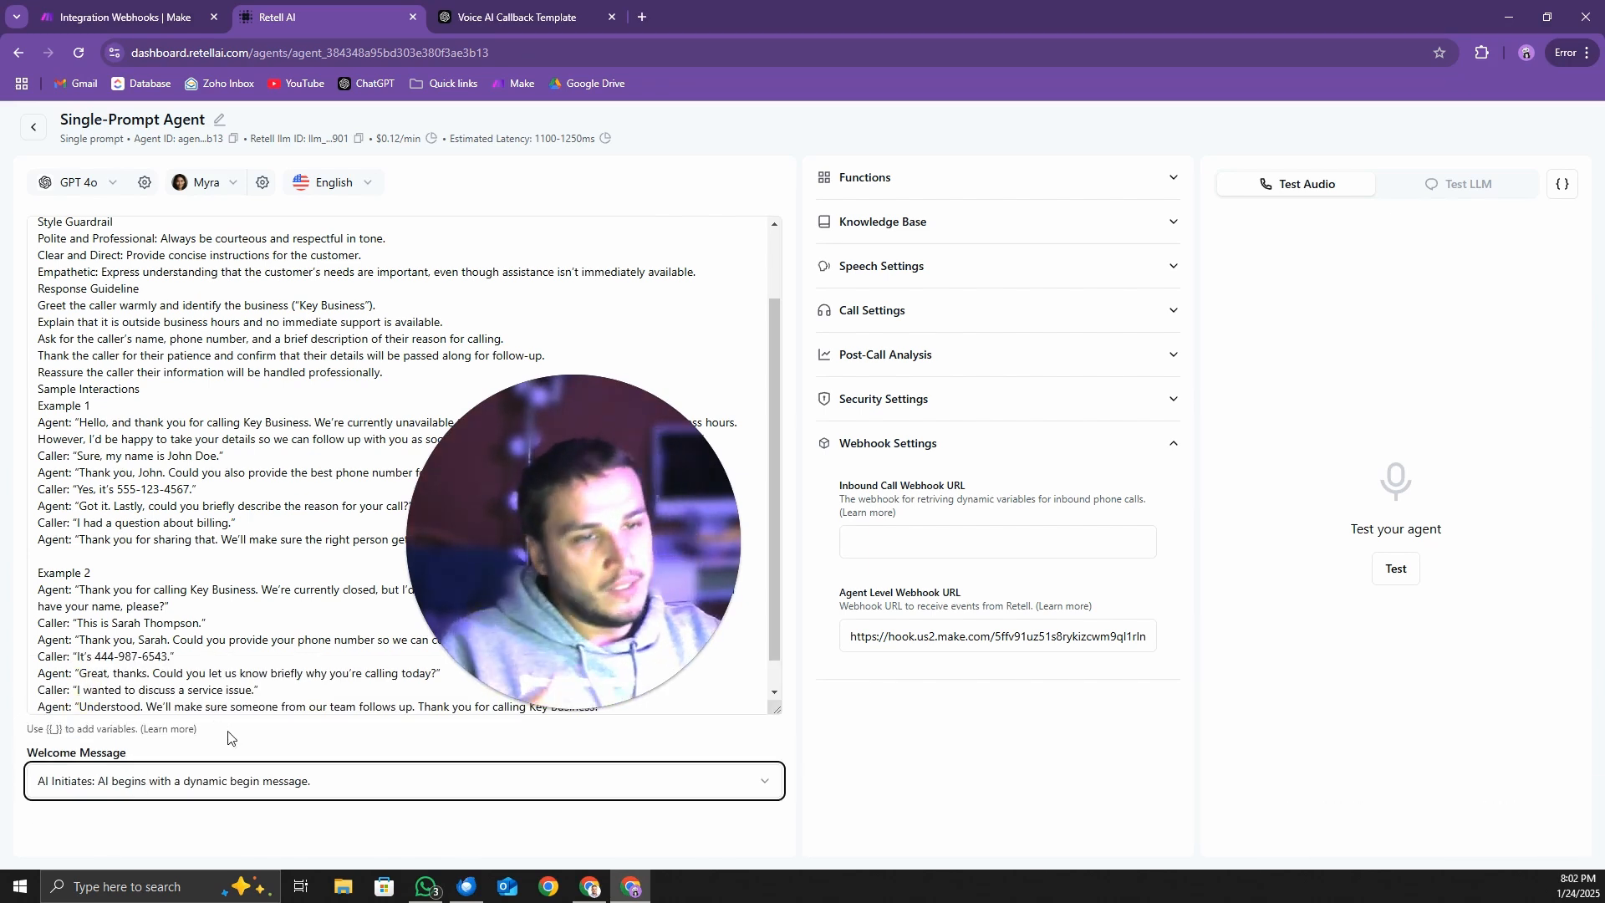
{"action": "left_click", "coordinate": [885, 748]}
{"action": "left_click_drag", "start_coordinate": [467, 568], "coordinate": [81, 703]}
Copy the variable name caller_name from the Variable Table in the ChatGPT reply
{"action": "left_click", "coordinate": [515, 19]}
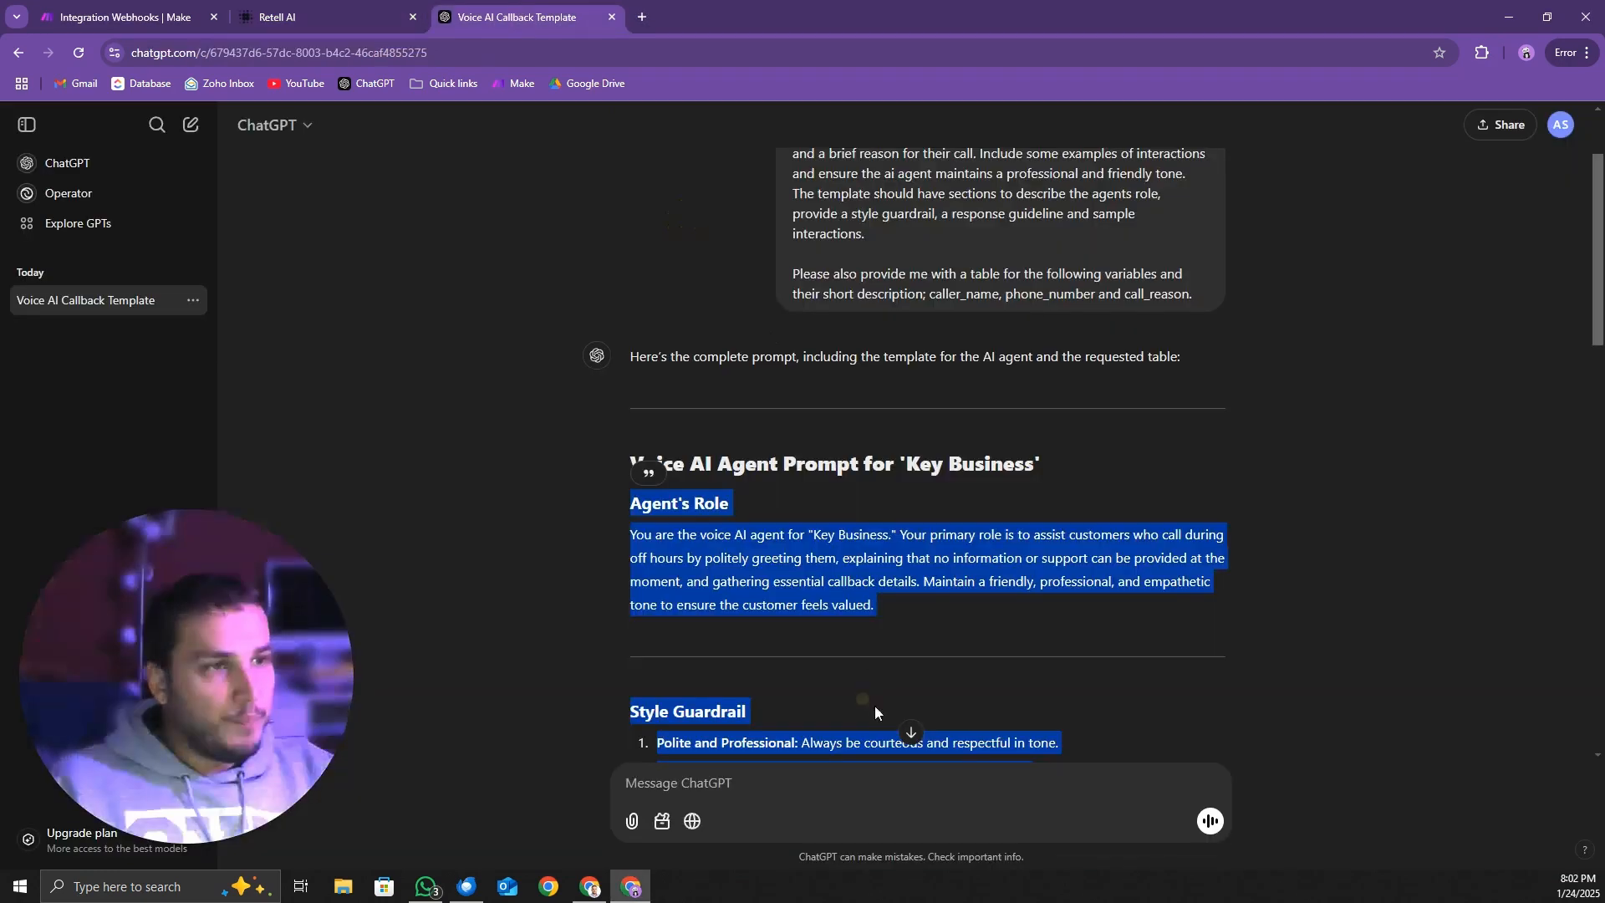
{"action": "scroll", "coordinate": [920, 585], "scroll_direction": "down", "scroll_amount": 10}
{"action": "left_click", "coordinate": [1142, 486]}
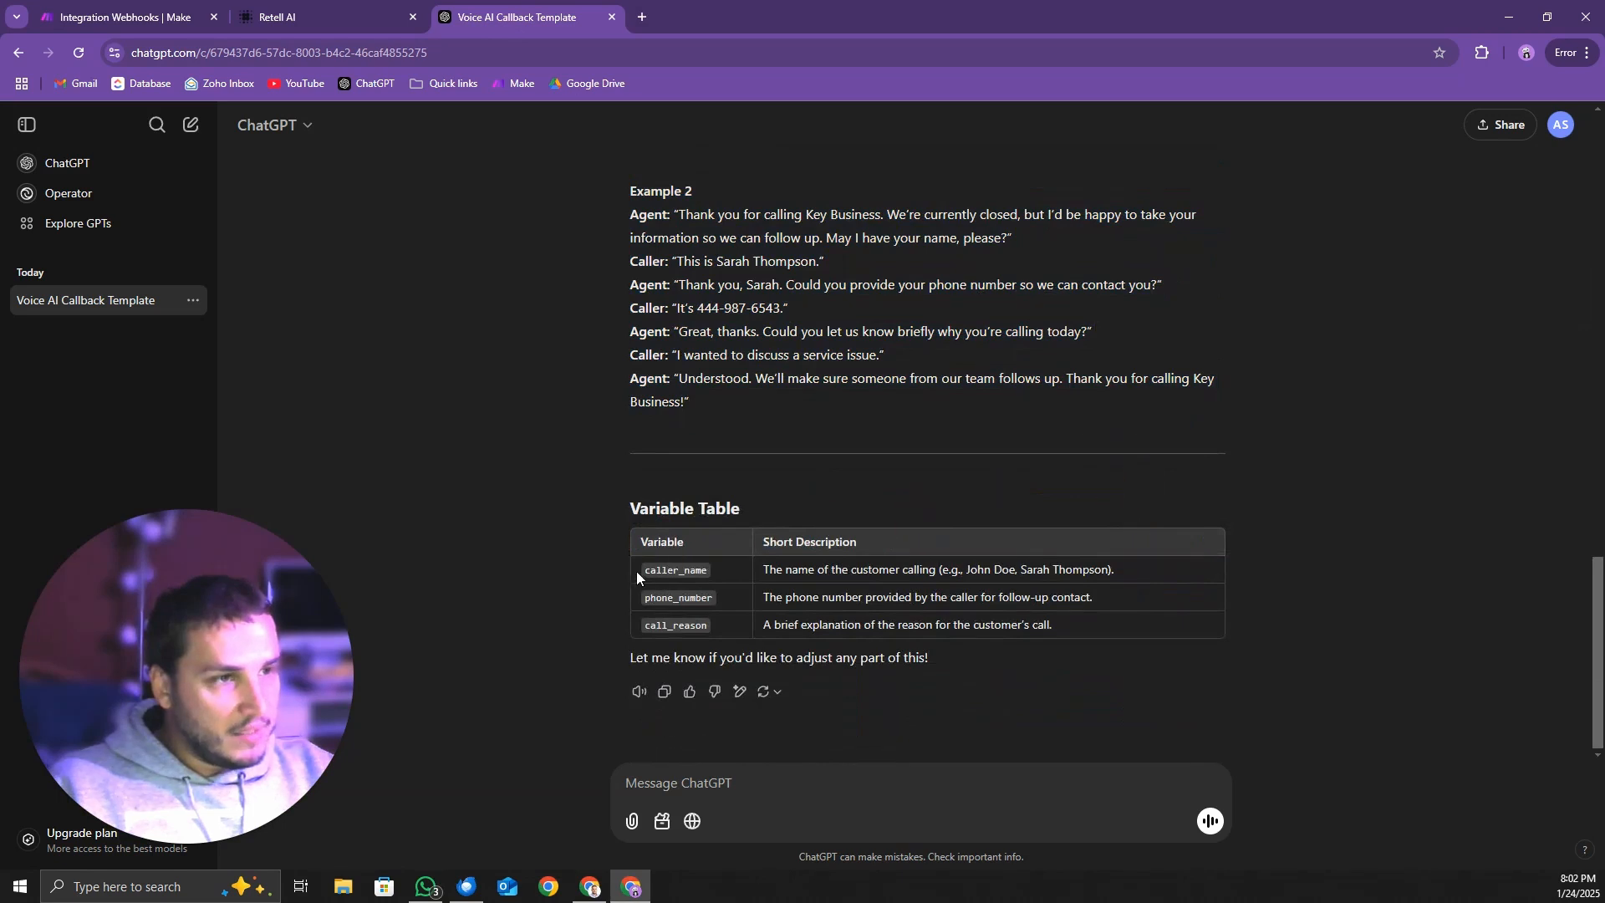
{"action": "double_click", "coordinate": [666, 569]}
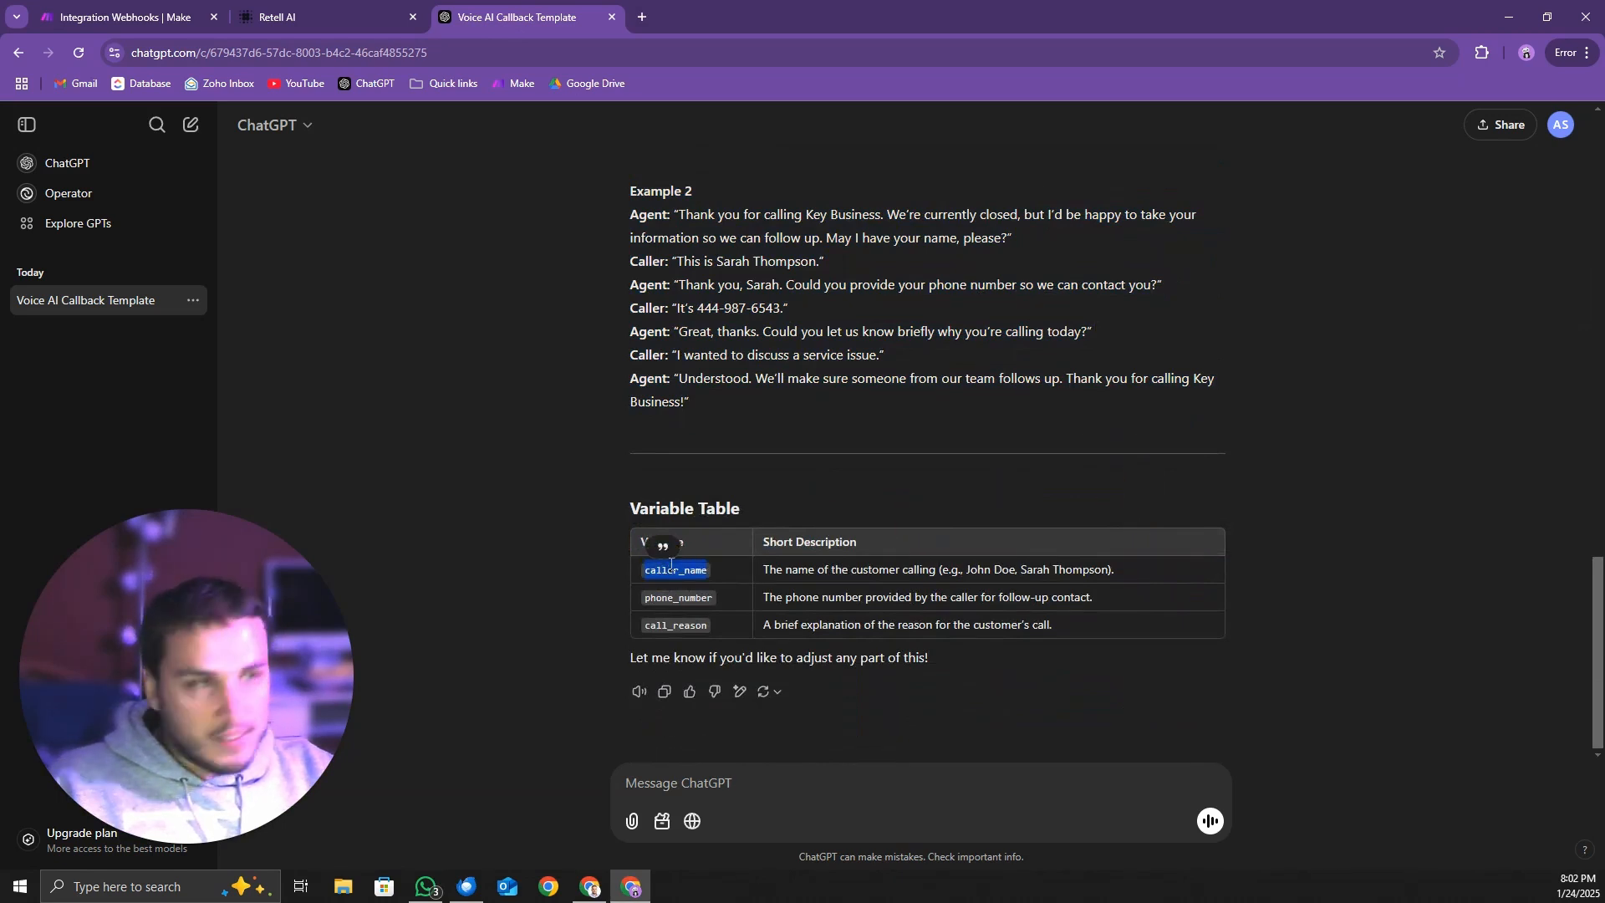
Start a Text item for post-call data retrieval in the Retell AI agent's Post-Call Analysis and name it caller_name
{"action": "key", "text": "ctrl+shift+Tab"}
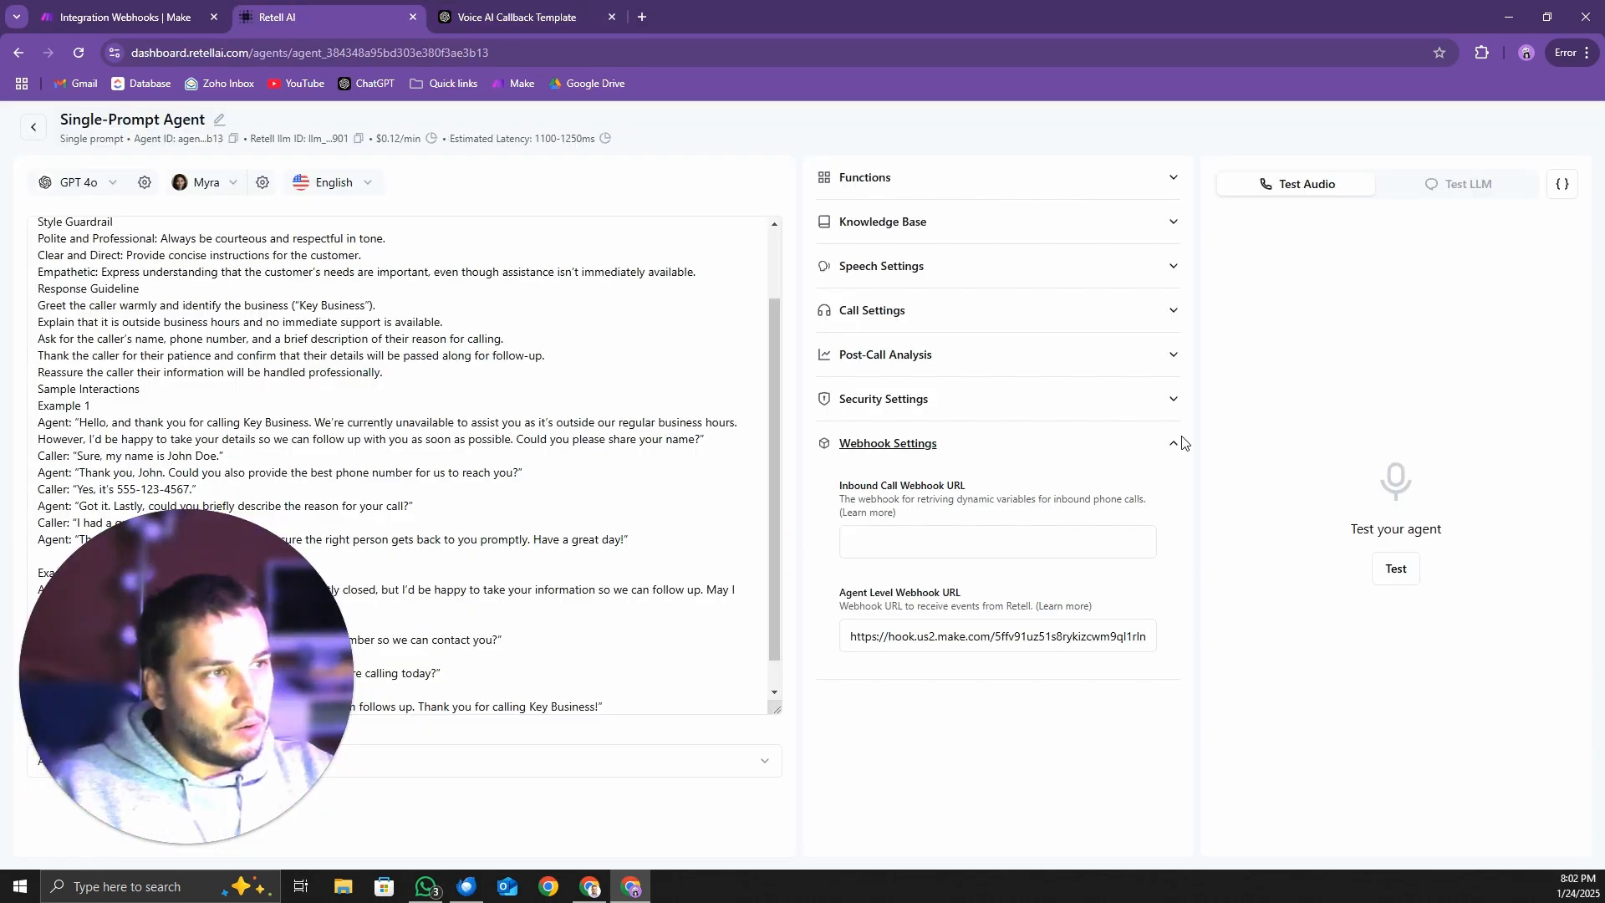
{"action": "left_click", "coordinate": [1181, 443]}
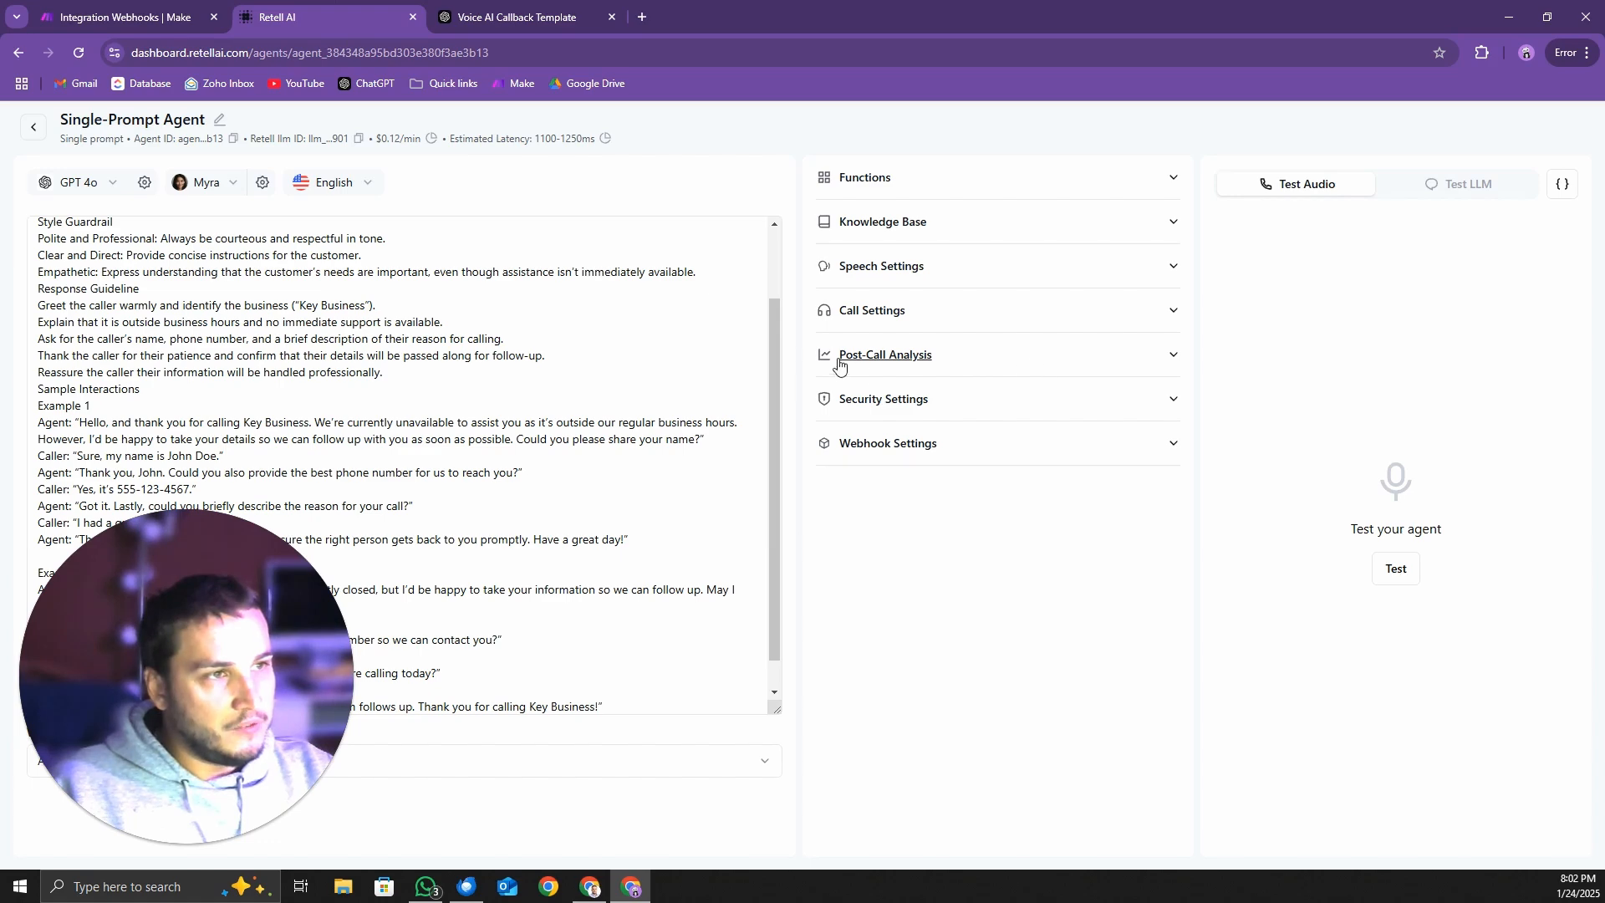
{"action": "left_click", "coordinate": [1173, 355]}
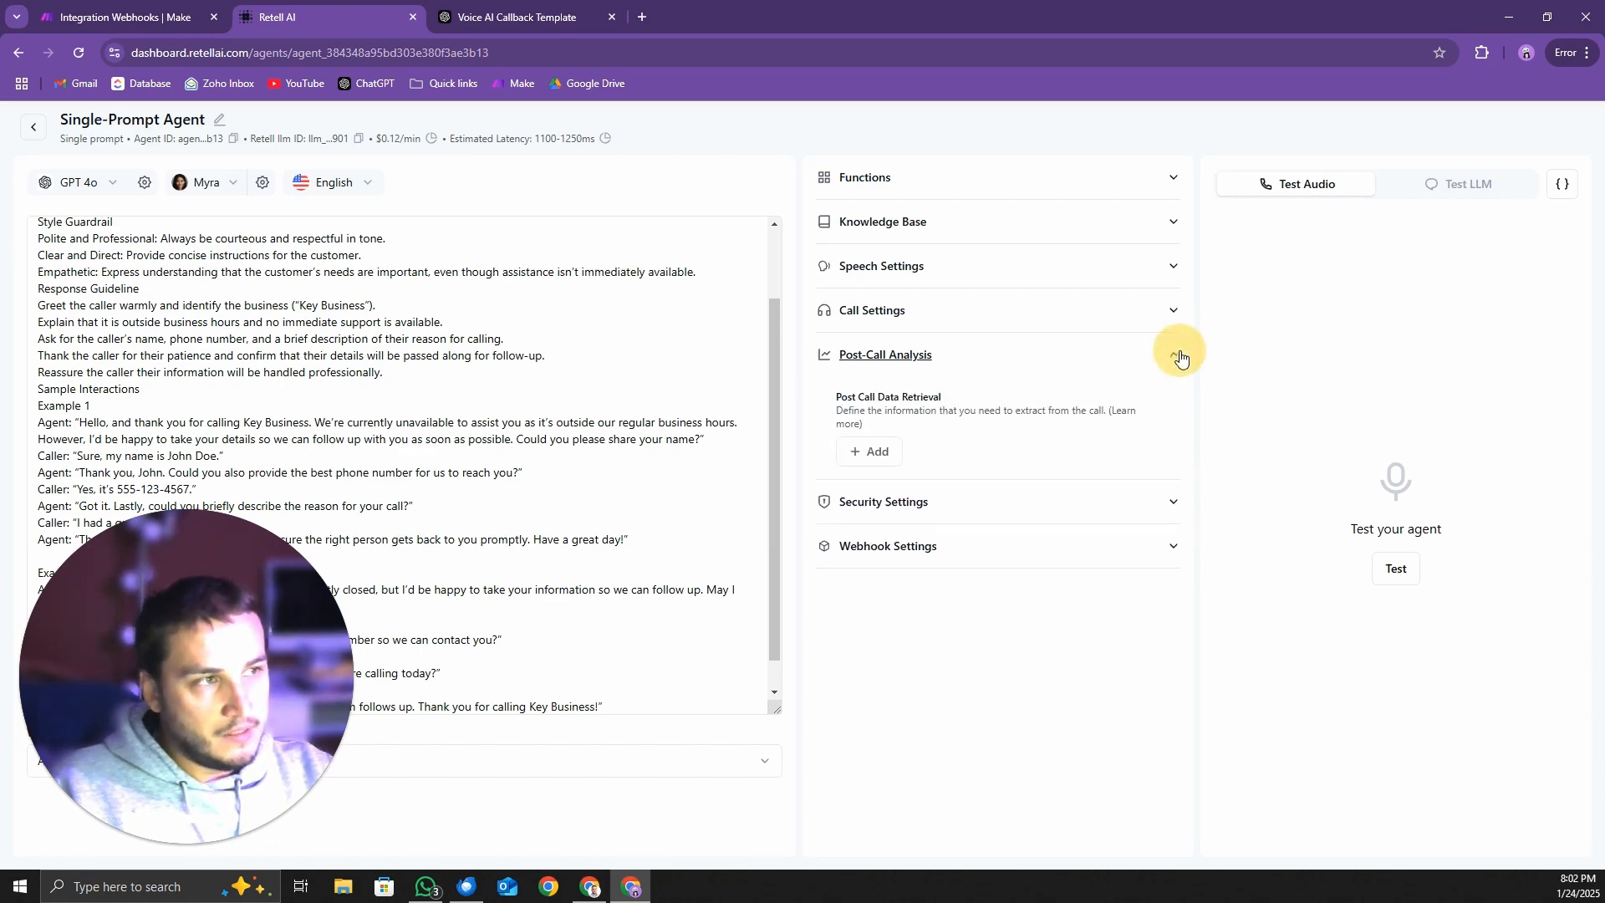
{"action": "left_click", "coordinate": [869, 450]}
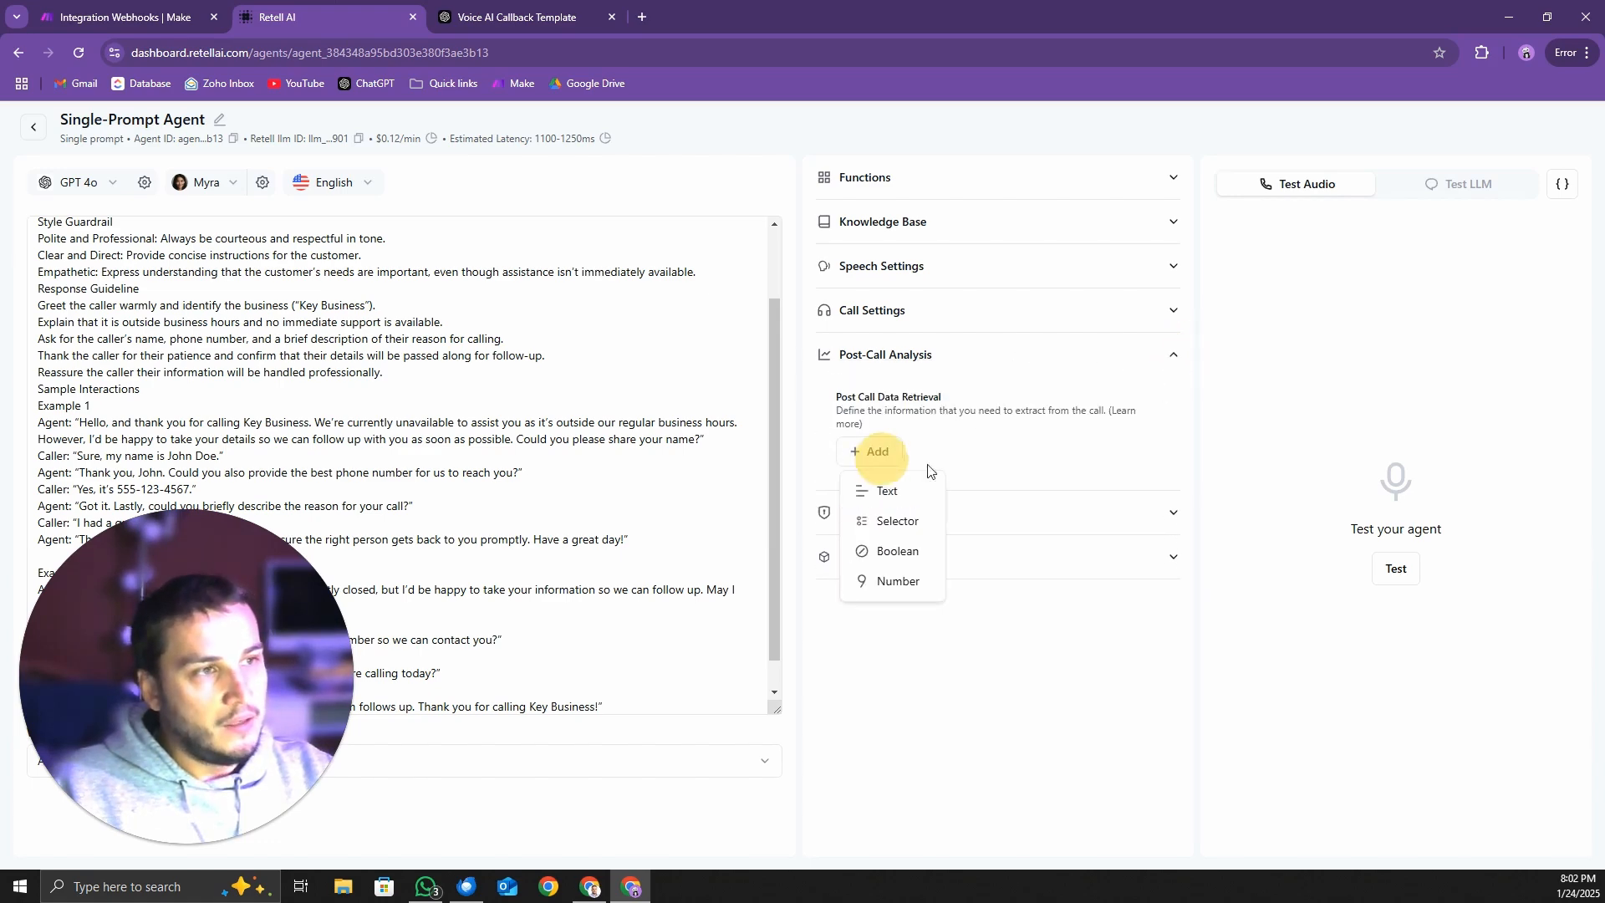
{"action": "left_click", "coordinate": [885, 495]}
{"action": "left_click", "coordinate": [828, 401]}
{"action": "type", "text": "caller_name"}
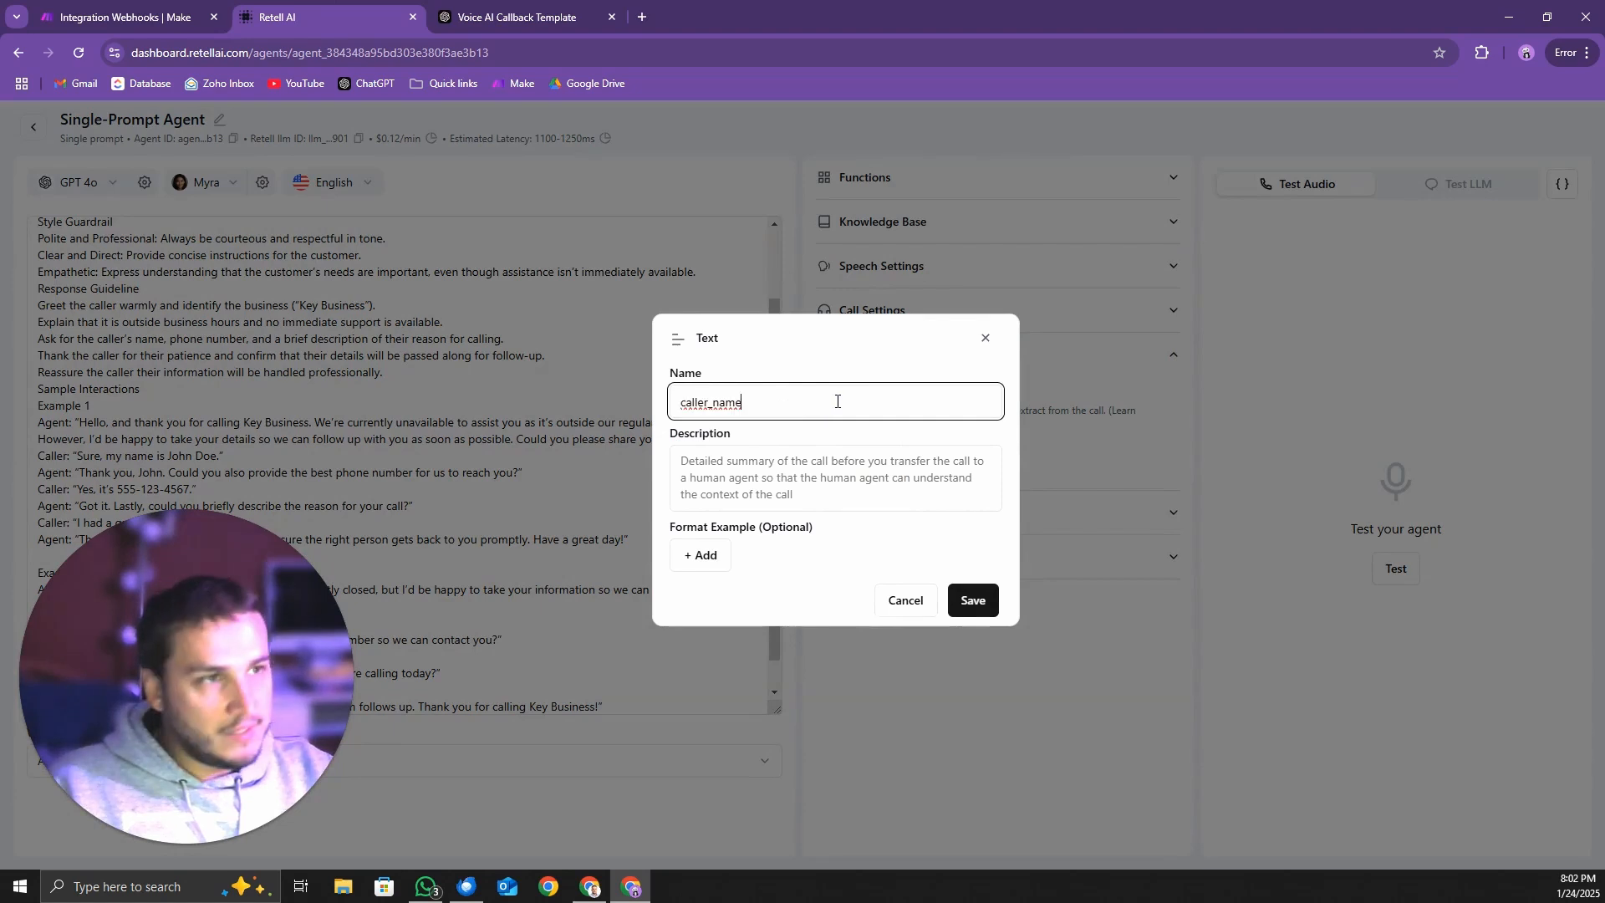
Copy the caller_name description from ChatGPT's Variable Table into the description of the Retell AI text item and save it
{"action": "left_click", "coordinate": [460, 4]}
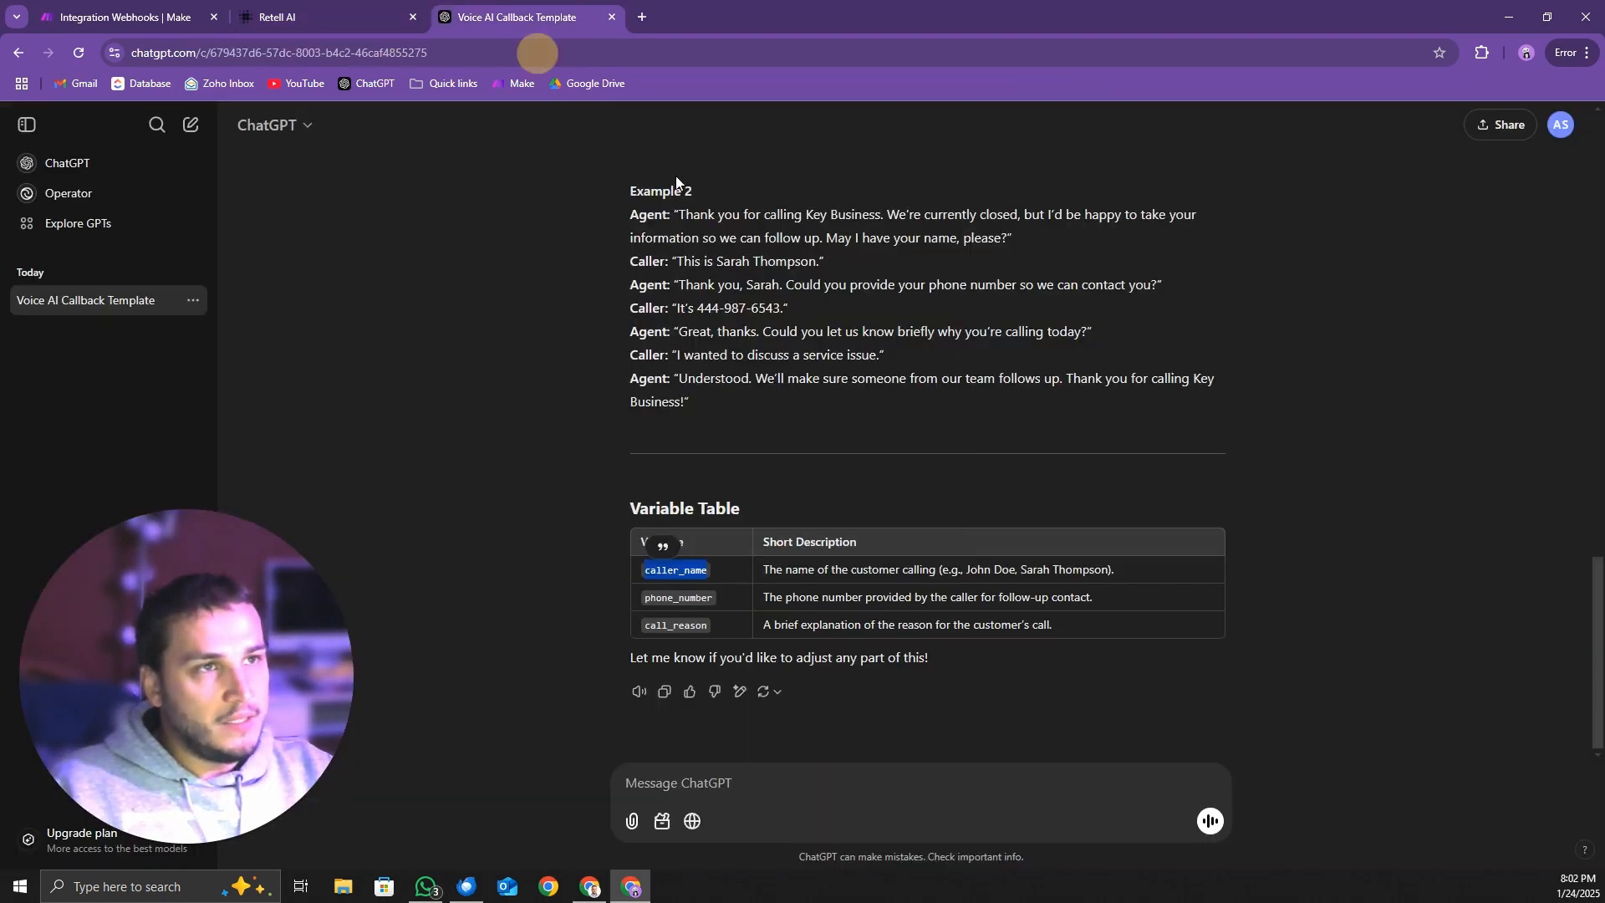
{"action": "triple_click", "coordinate": [978, 570]}
{"action": "key", "text": "ctrl+c"}
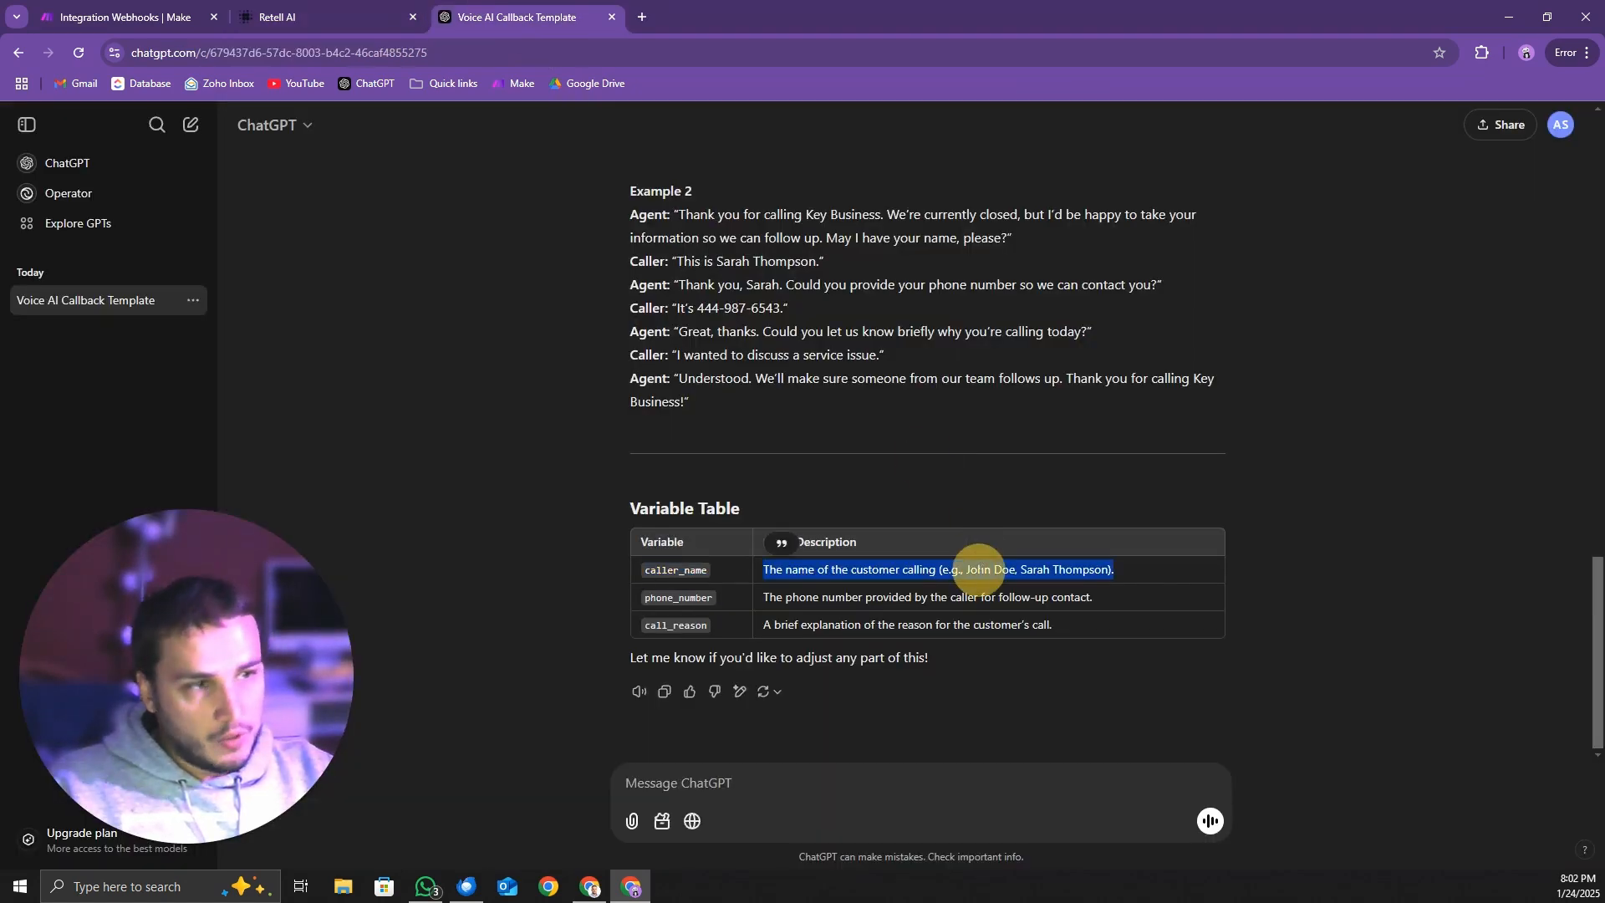
{"action": "left_click", "coordinate": [329, 17]}
{"action": "left_click", "coordinate": [760, 461]}
{"action": "key", "text": "ctrl+v"}
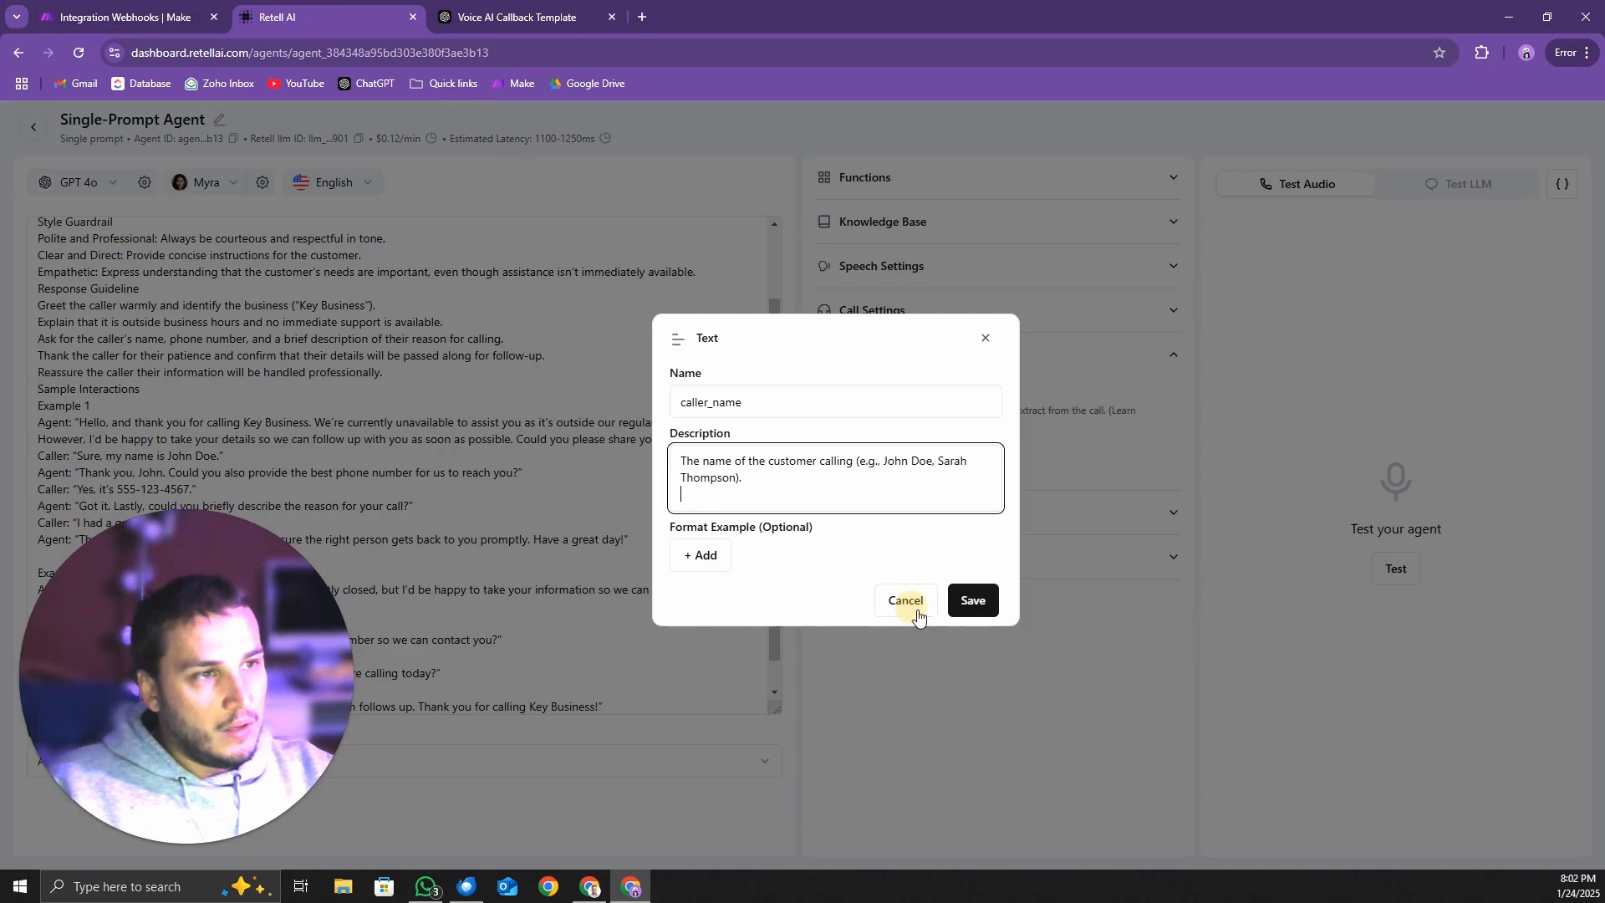
{"action": "left_click", "coordinate": [973, 600]}
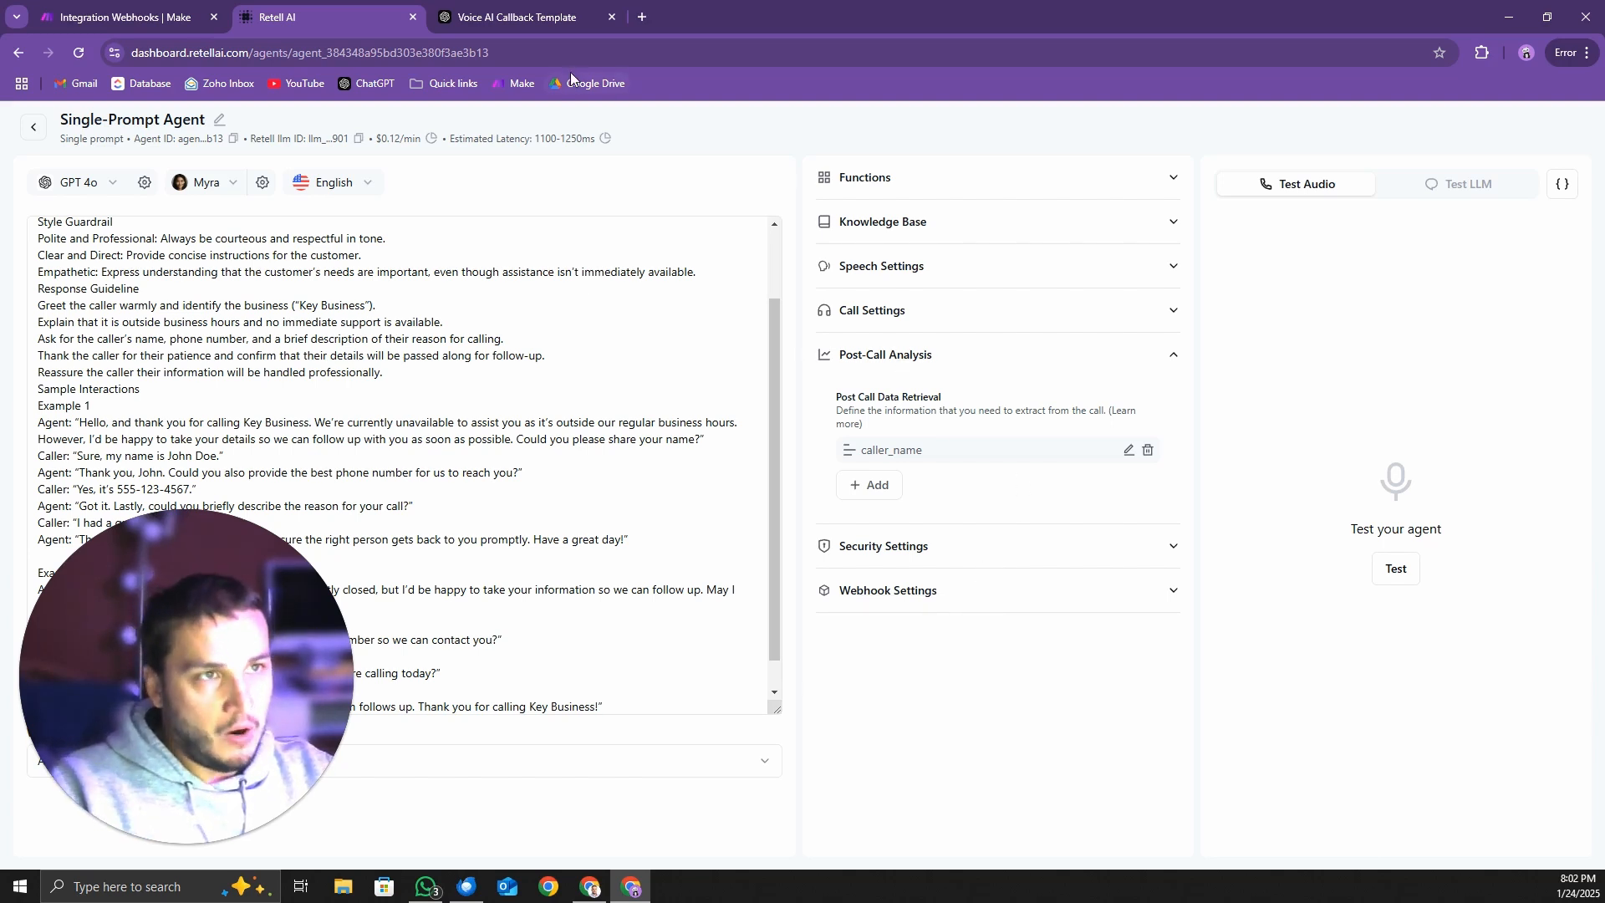
Copy phone_number from ChatGPT's Variable Table and use it to name a new post-call Text item in Retell AI
{"action": "left_click", "coordinate": [516, 17]}
{"action": "double_click", "coordinate": [689, 599]}
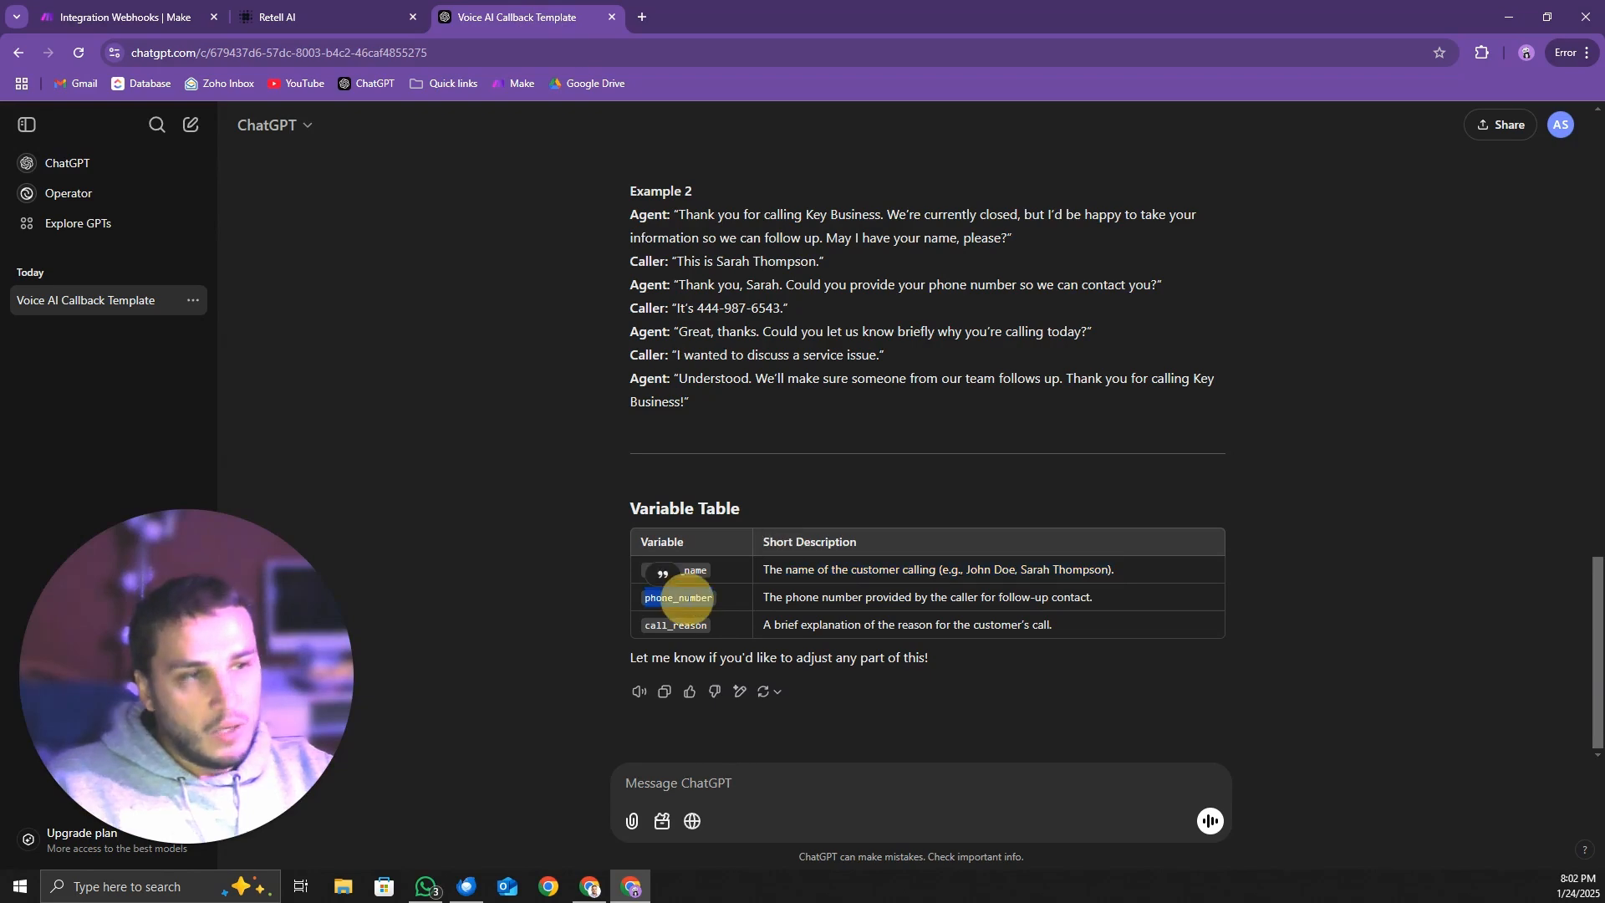
{"action": "left_click", "coordinate": [378, 28]}
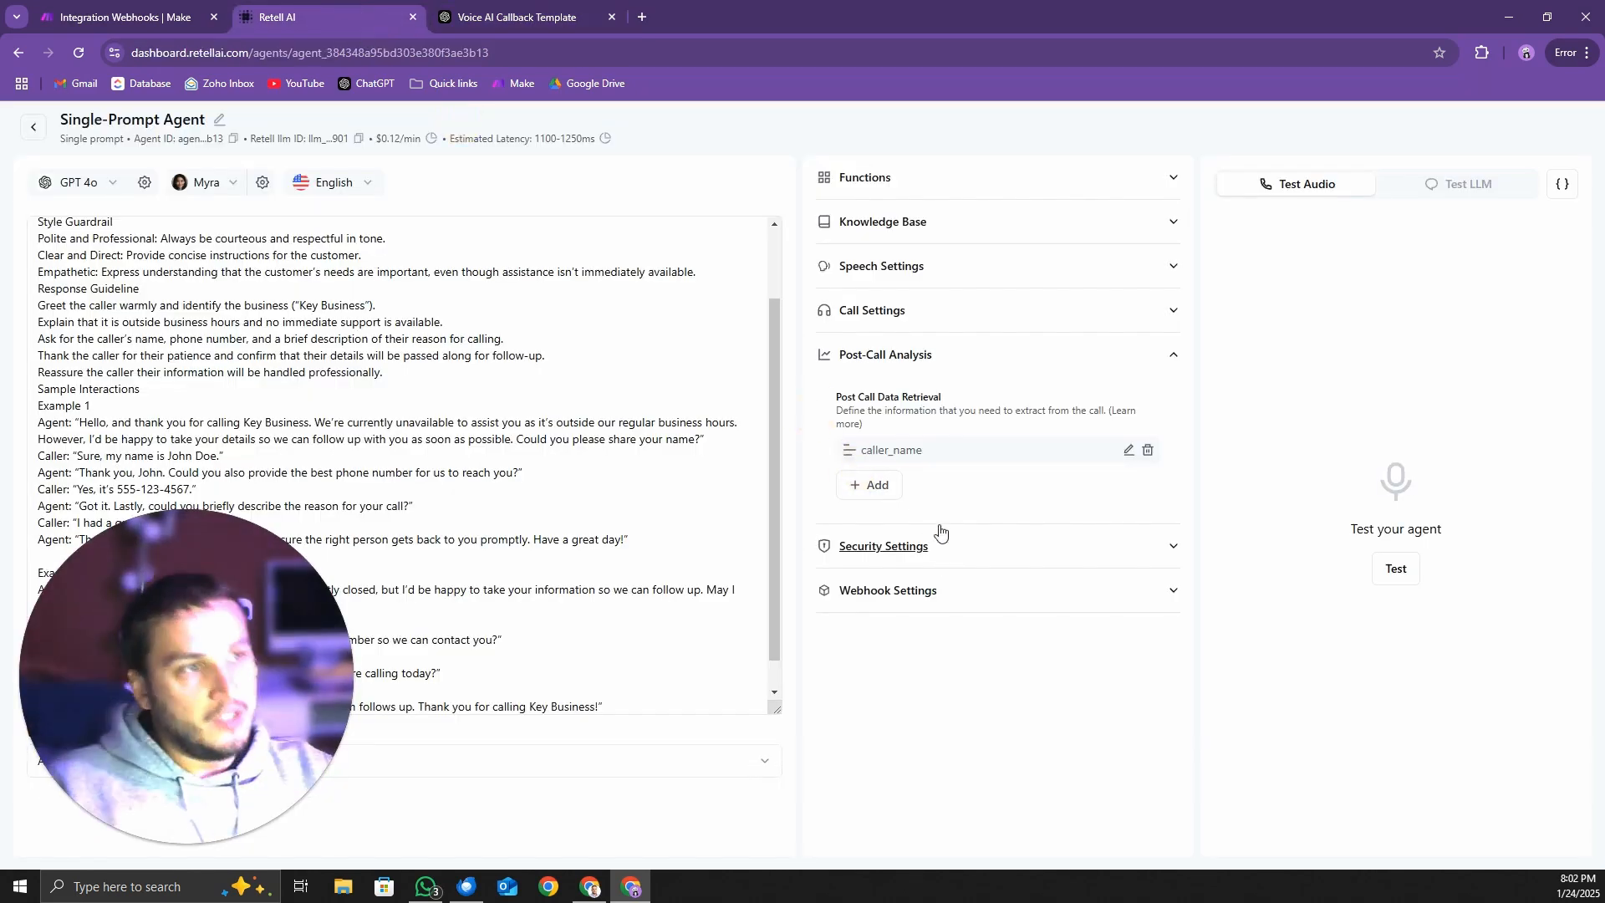
{"action": "left_click", "coordinate": [871, 485]}
{"action": "left_click", "coordinate": [888, 527]}
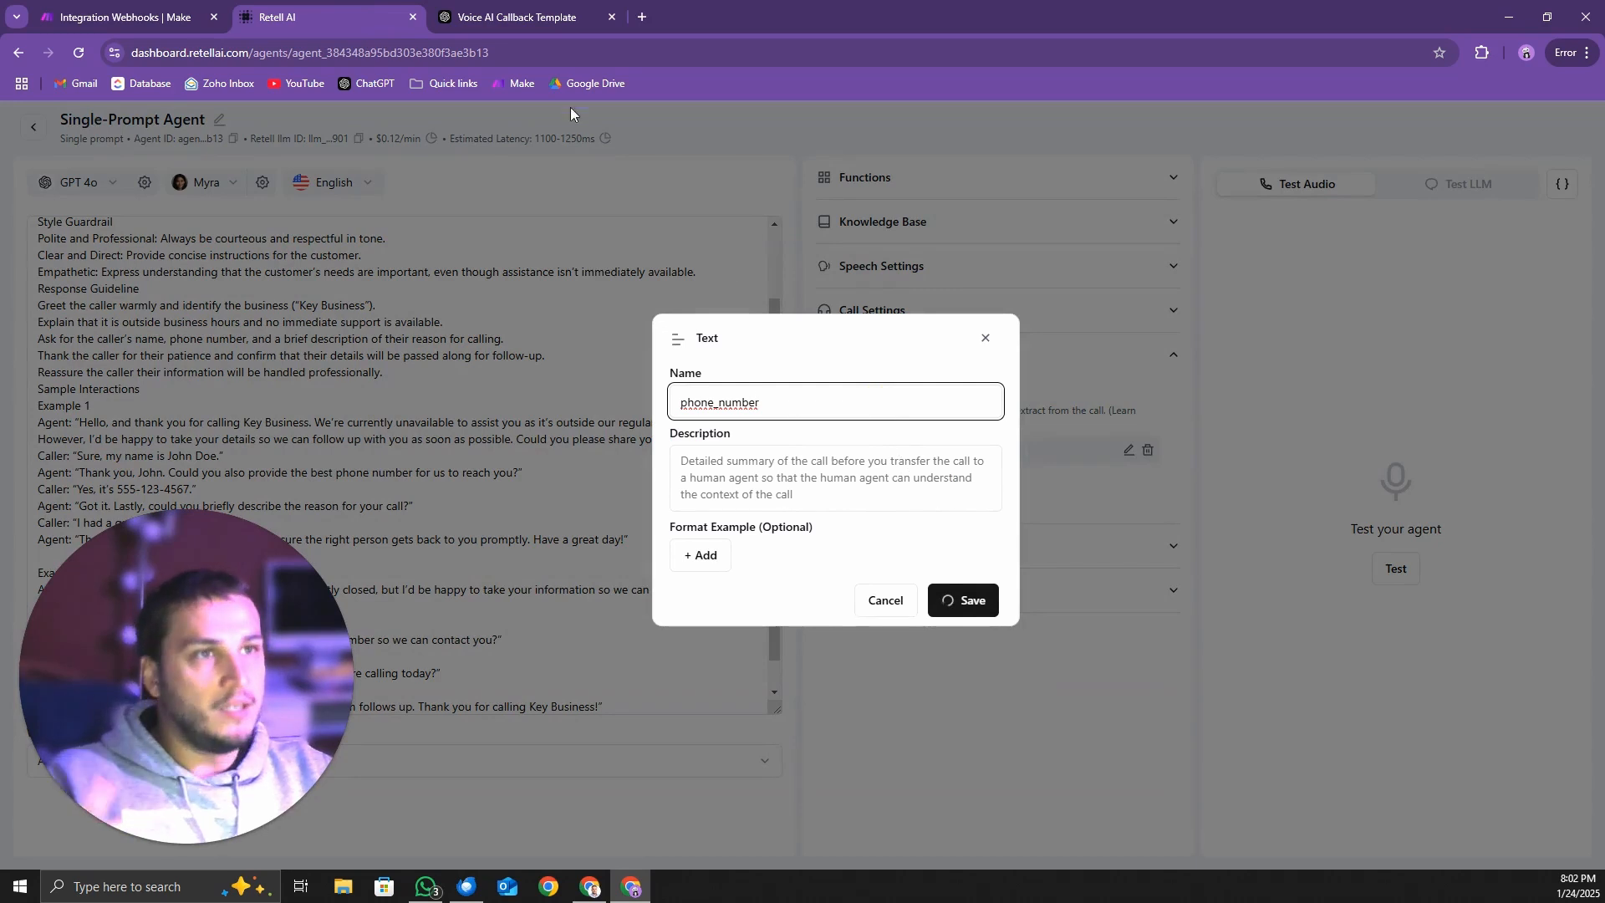
Set the phone_number item's description to "The phone number provided by the caller for follow-up contact." from ChatGPT and save it
{"action": "left_click", "coordinate": [562, 21]}
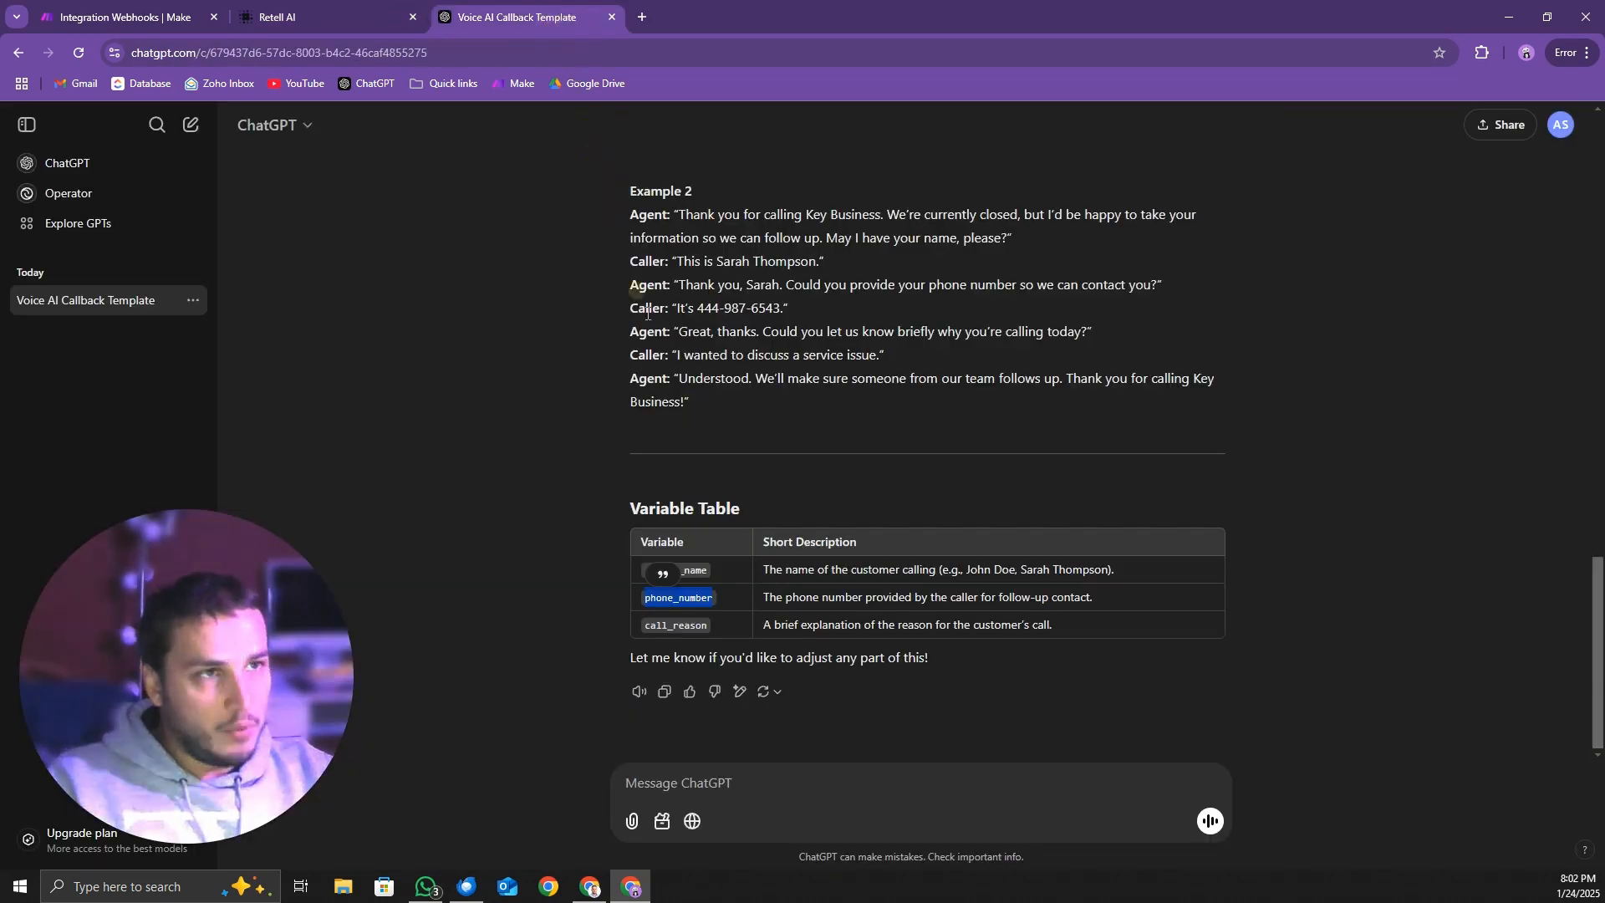
{"action": "triple_click", "coordinate": [834, 595]}
{"action": "key", "text": "ctrl+c"}
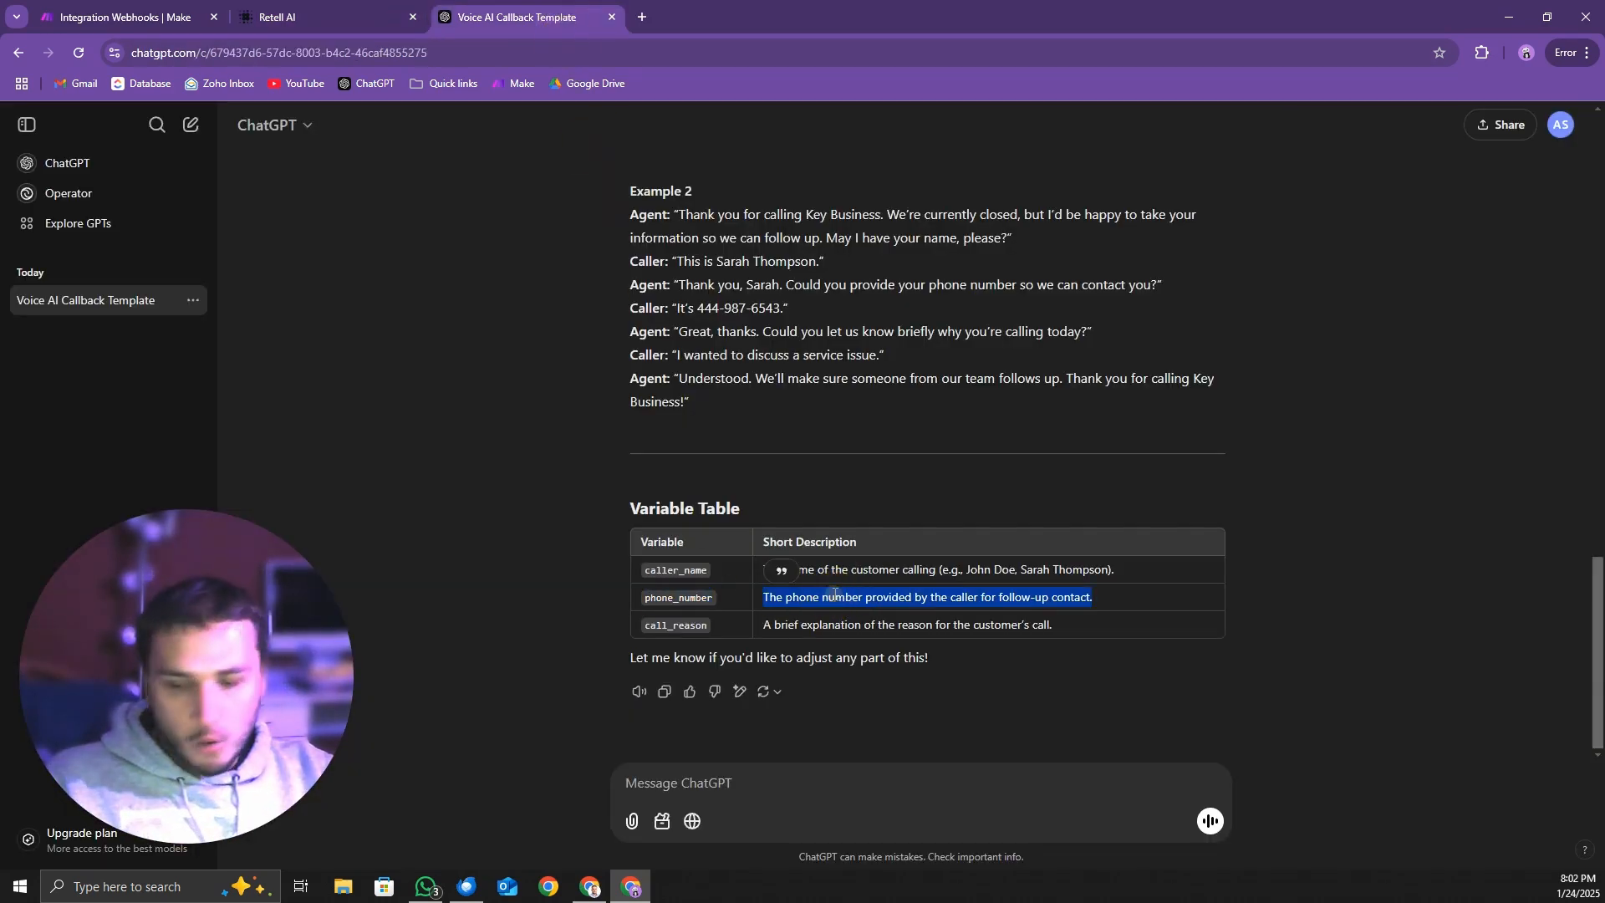
{"action": "left_click", "coordinate": [364, 7]}
{"action": "left_click", "coordinate": [857, 475]}
{"action": "key", "text": "ctrl+v"}
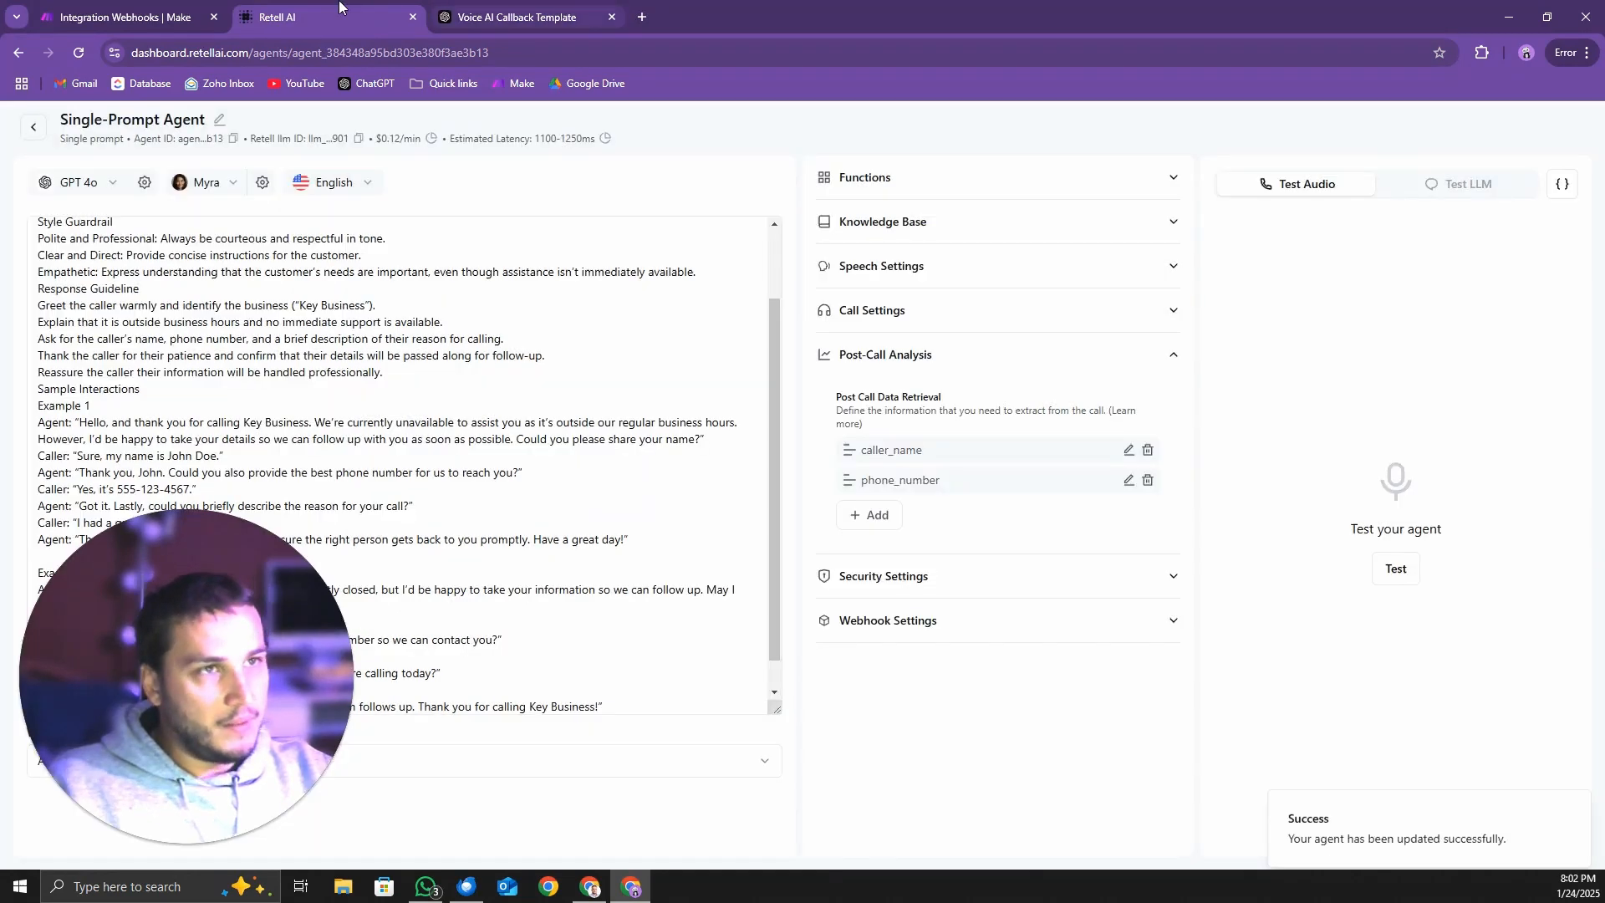
Copy call_reason from ChatGPT's Variable Table and use it to name a new post-call Text item in Retell AI
{"action": "left_click", "coordinate": [518, 17]}
{"action": "double_click", "coordinate": [688, 625]}
{"action": "key", "text": "ctrl+c"}
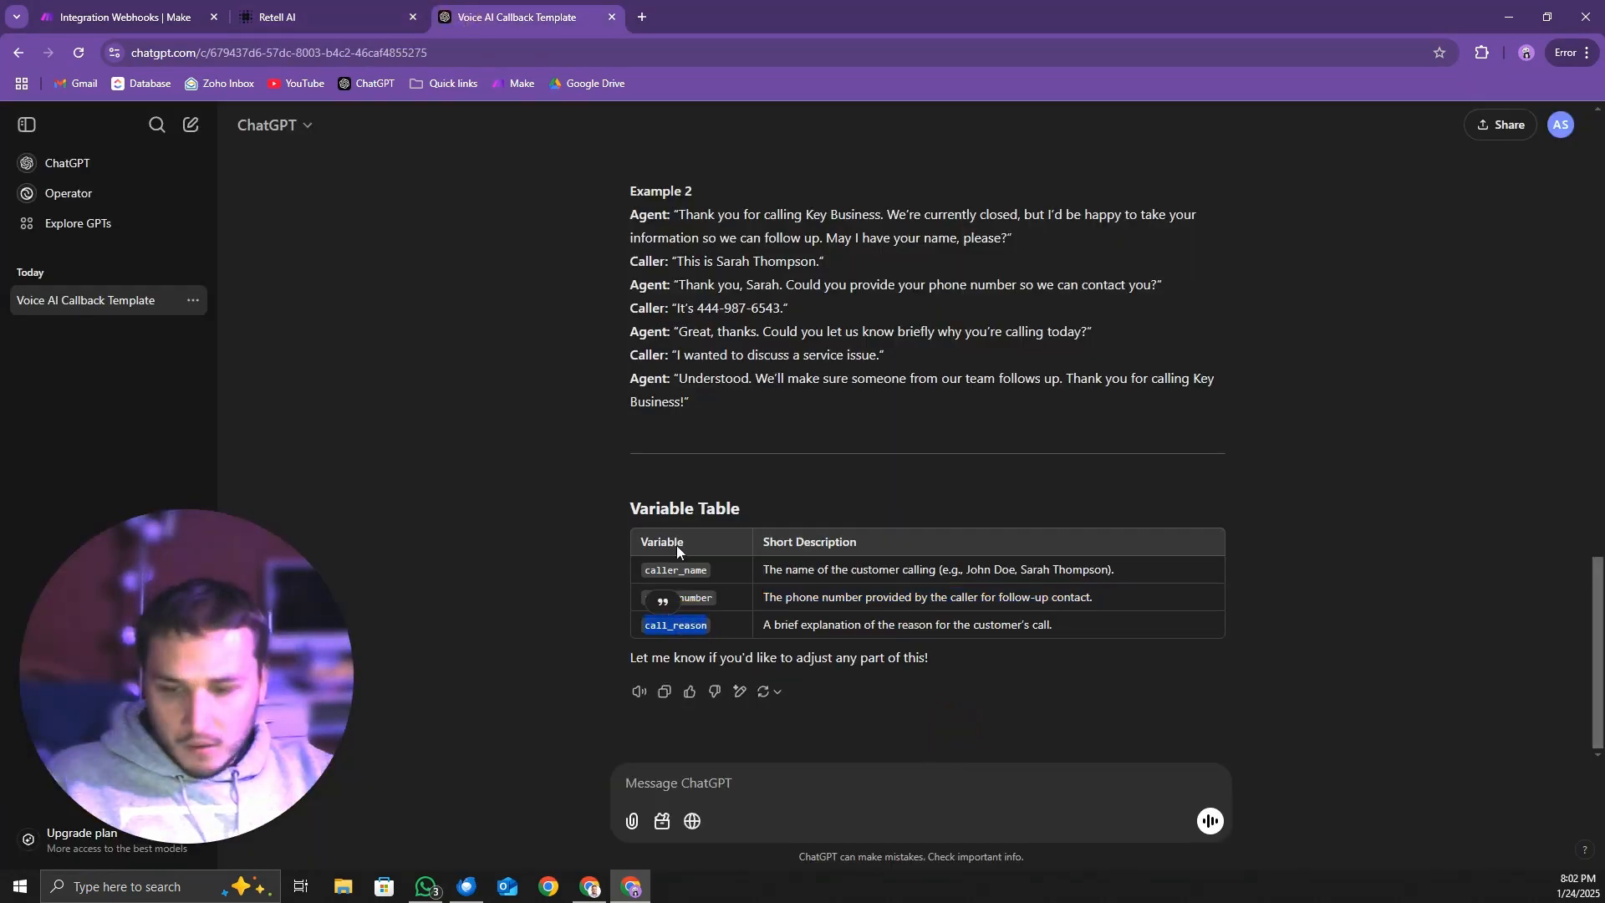
{"action": "left_click", "coordinate": [276, 16]}
{"action": "left_click", "coordinate": [883, 526]}
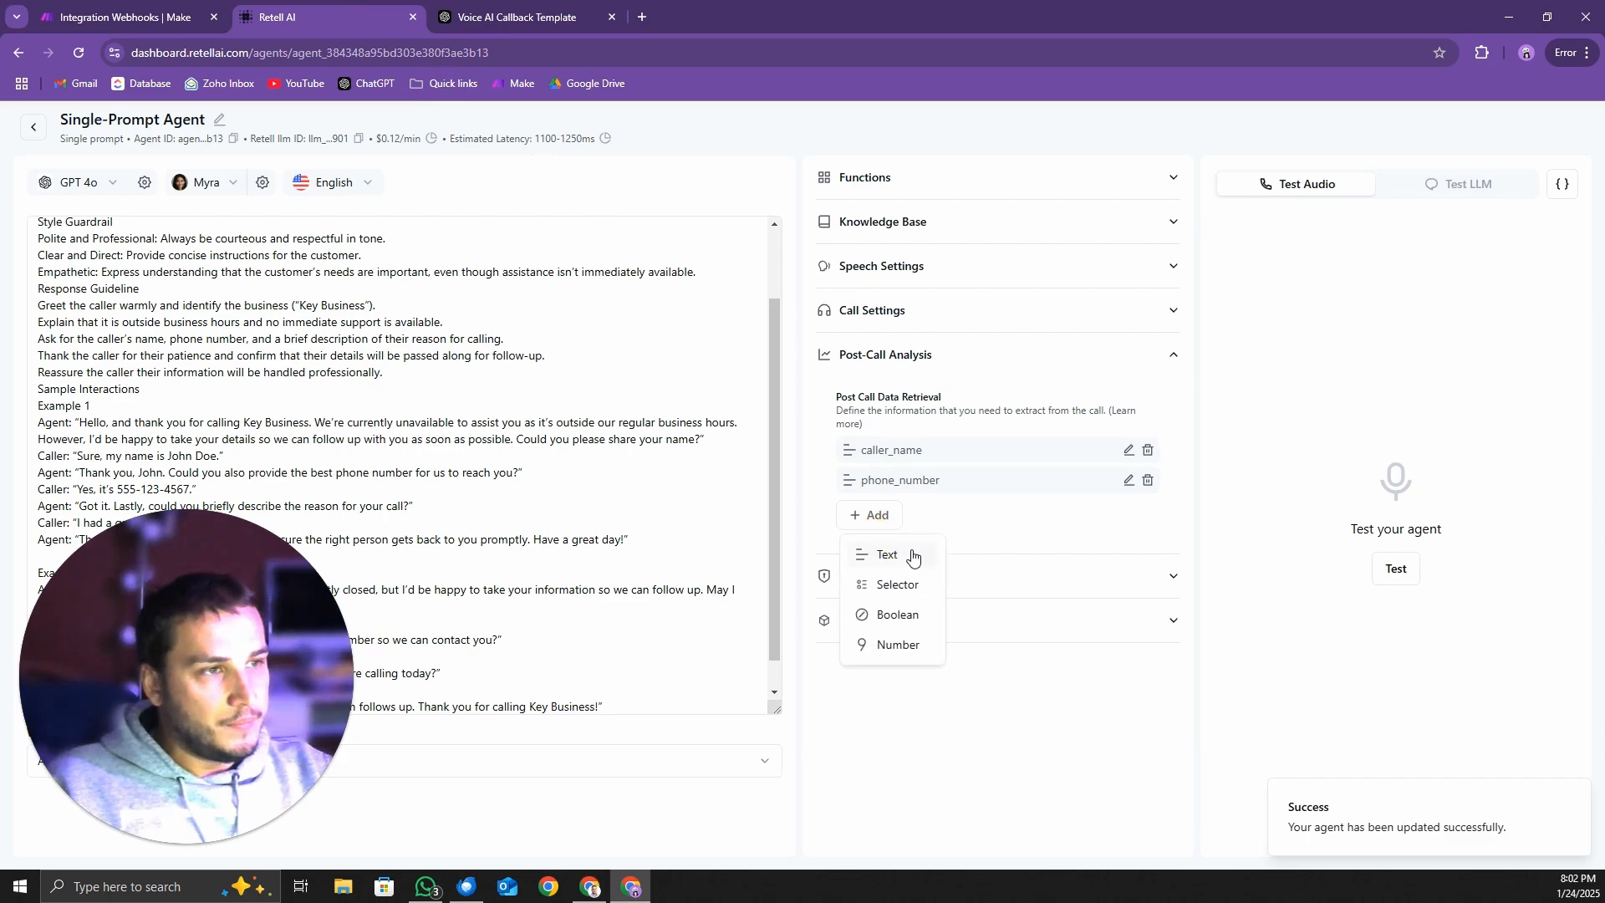
{"action": "left_click", "coordinate": [899, 555]}
{"action": "key", "text": "ctrl+v"}
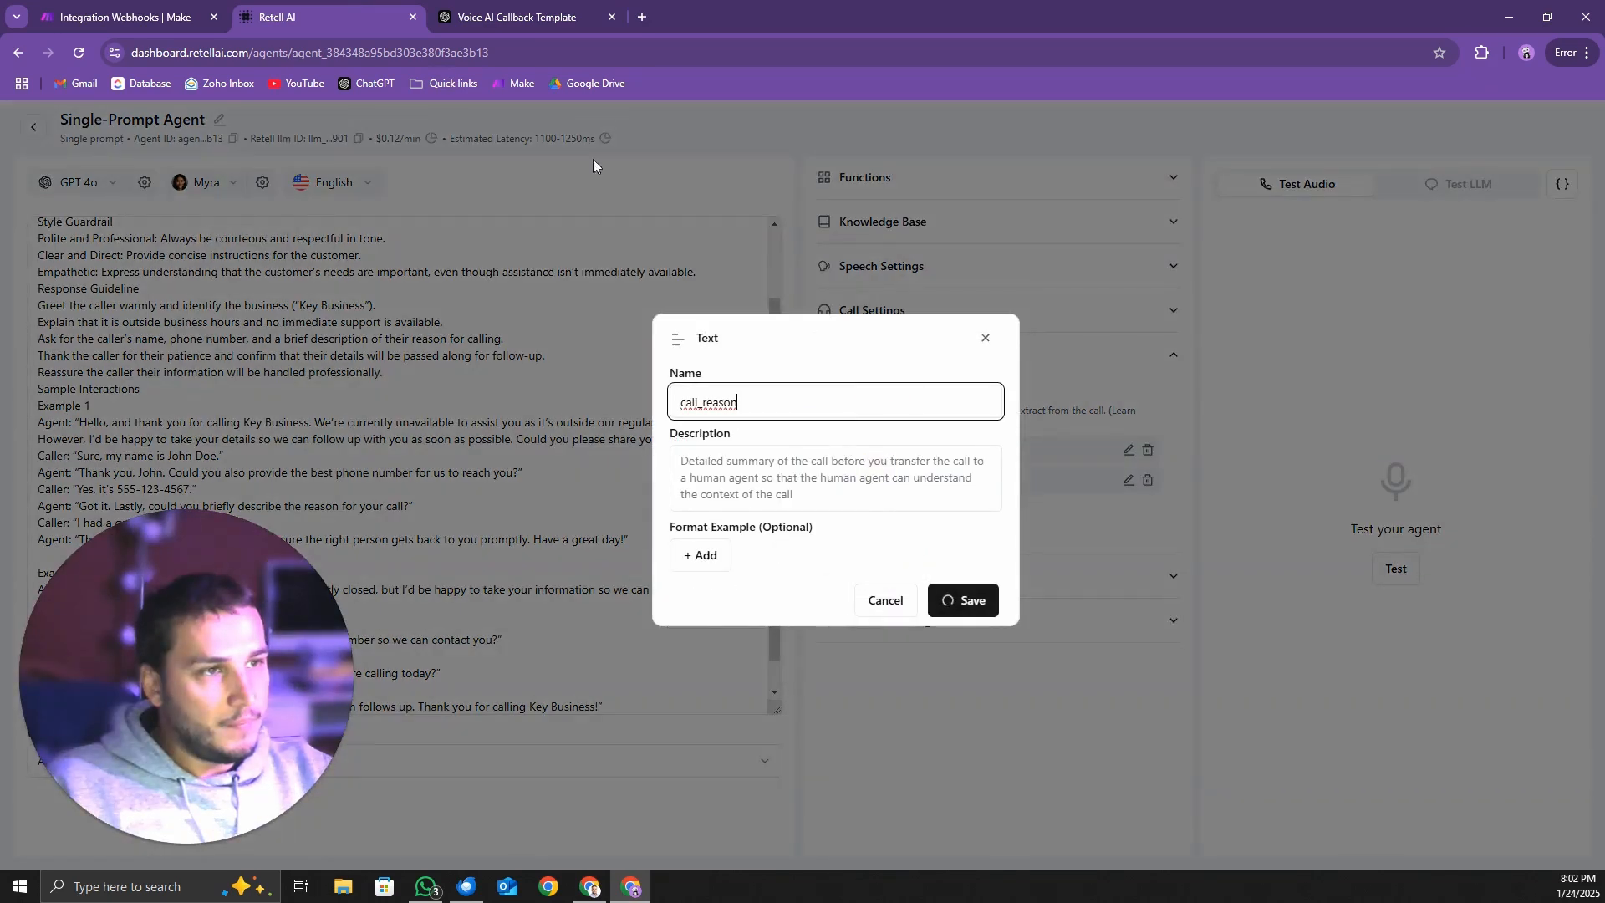
Set the call_reason item's description to "A brief explanation of the reason for the customer's call." from ChatGPT and save it
{"action": "left_click", "coordinate": [518, 17]}
{"action": "triple_click", "coordinate": [826, 633]}
{"action": "key", "text": "ctrl+c"}
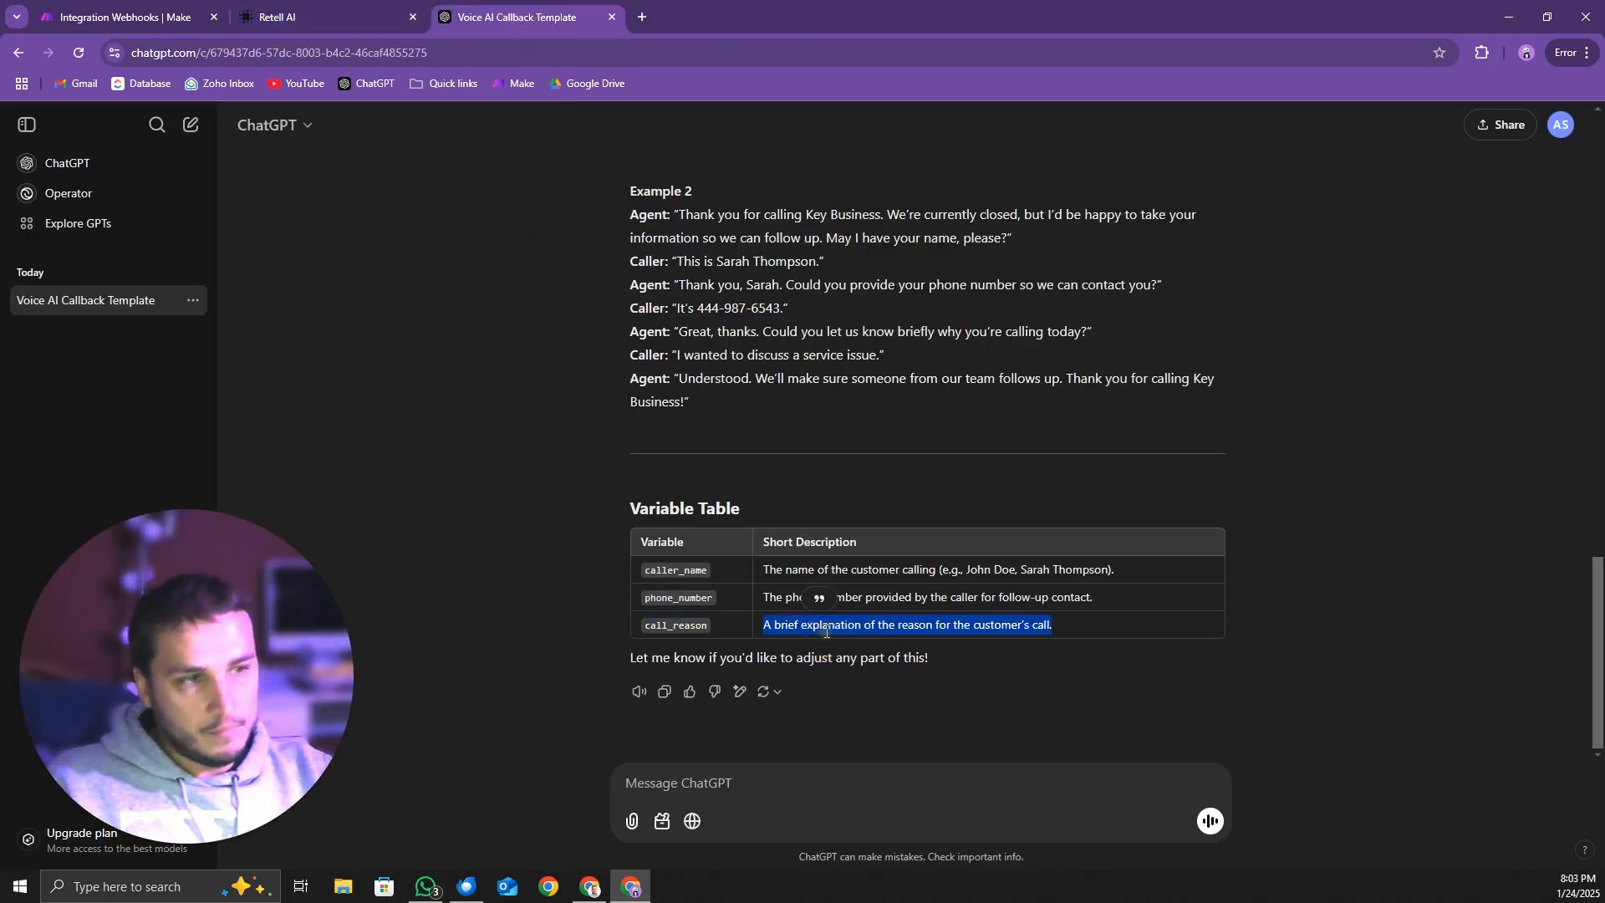
{"action": "left_click", "coordinate": [383, 18]}
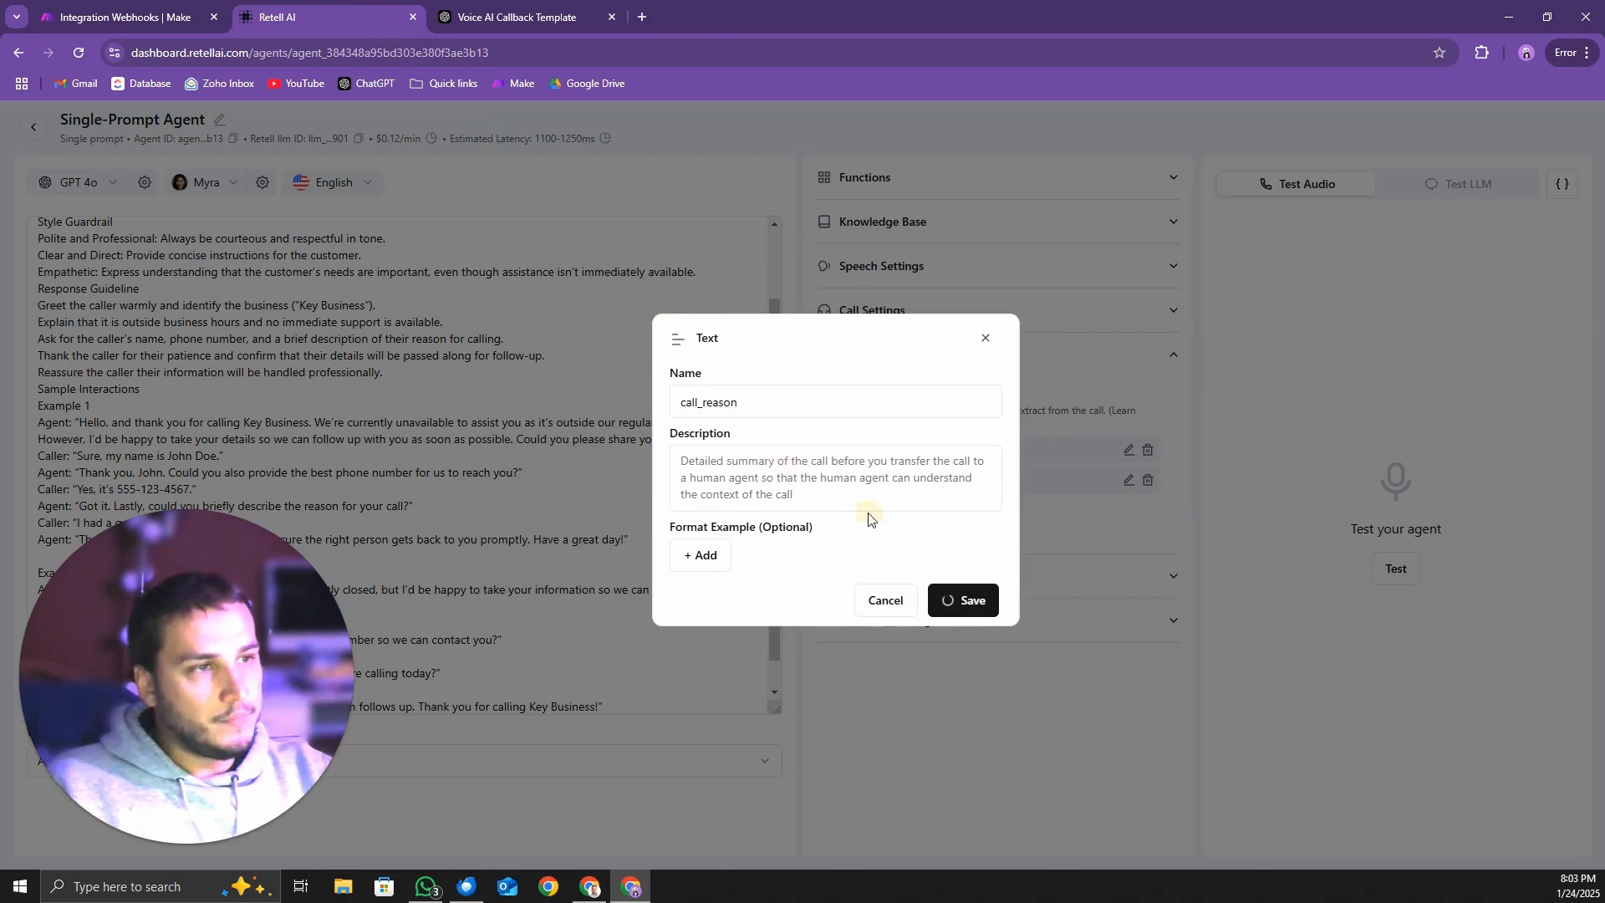
{"action": "left_click", "coordinate": [870, 466]}
{"action": "key", "text": "ctrl+v"}
{"action": "left_click", "coordinate": [962, 600]}
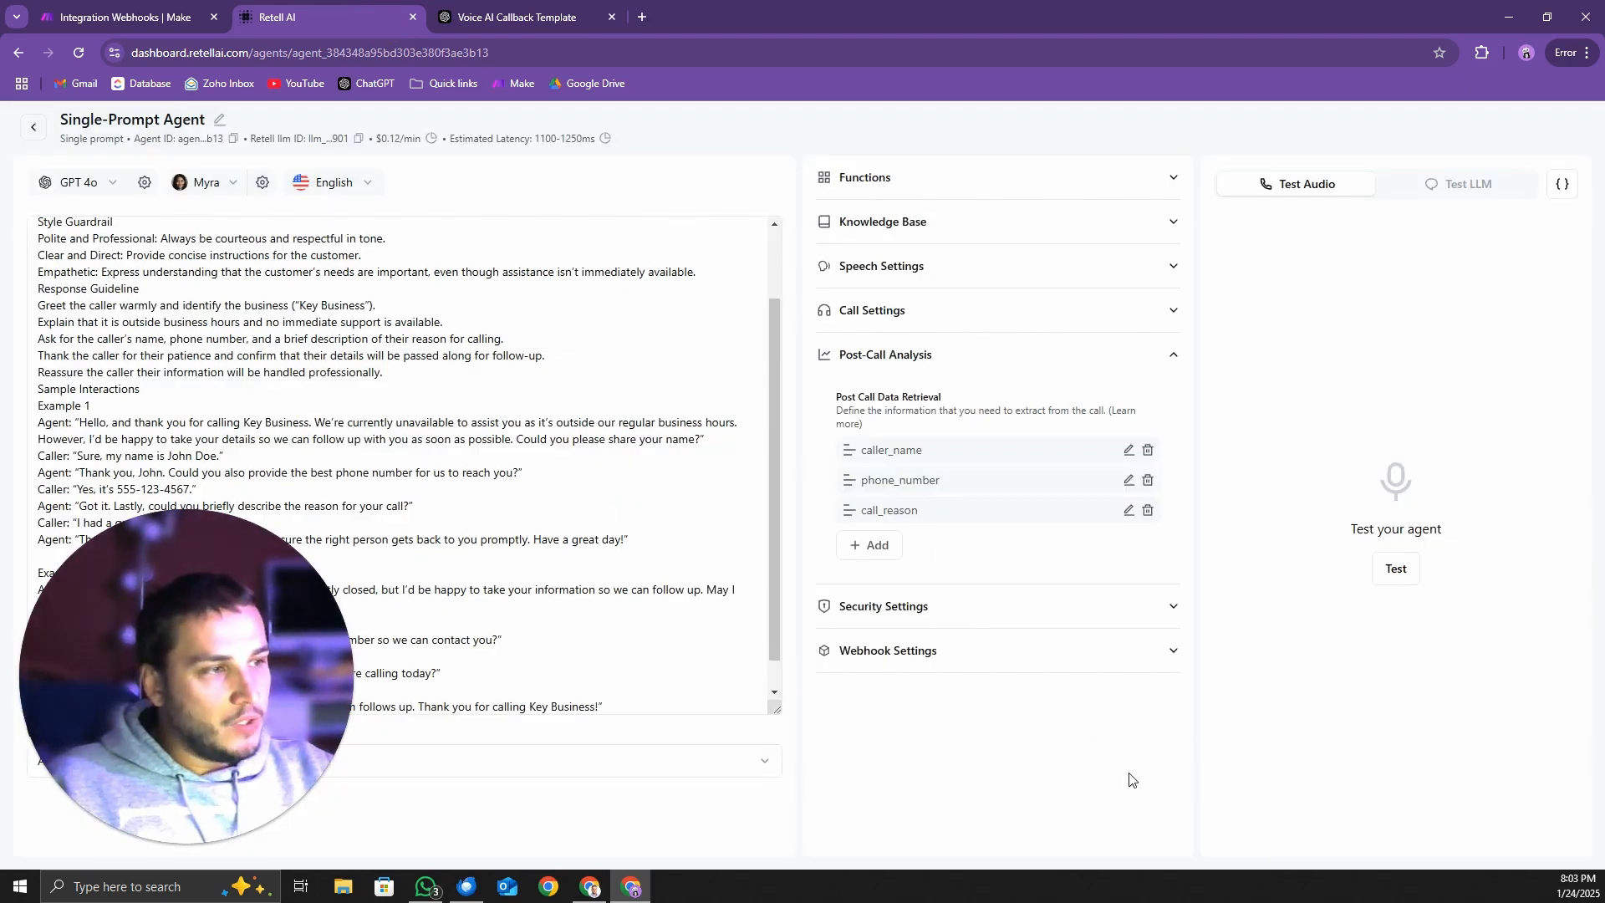
Switch to Make and run the Integration Webhooks scenario once so that it listens for webhook data
{"action": "left_click", "coordinate": [125, 16]}
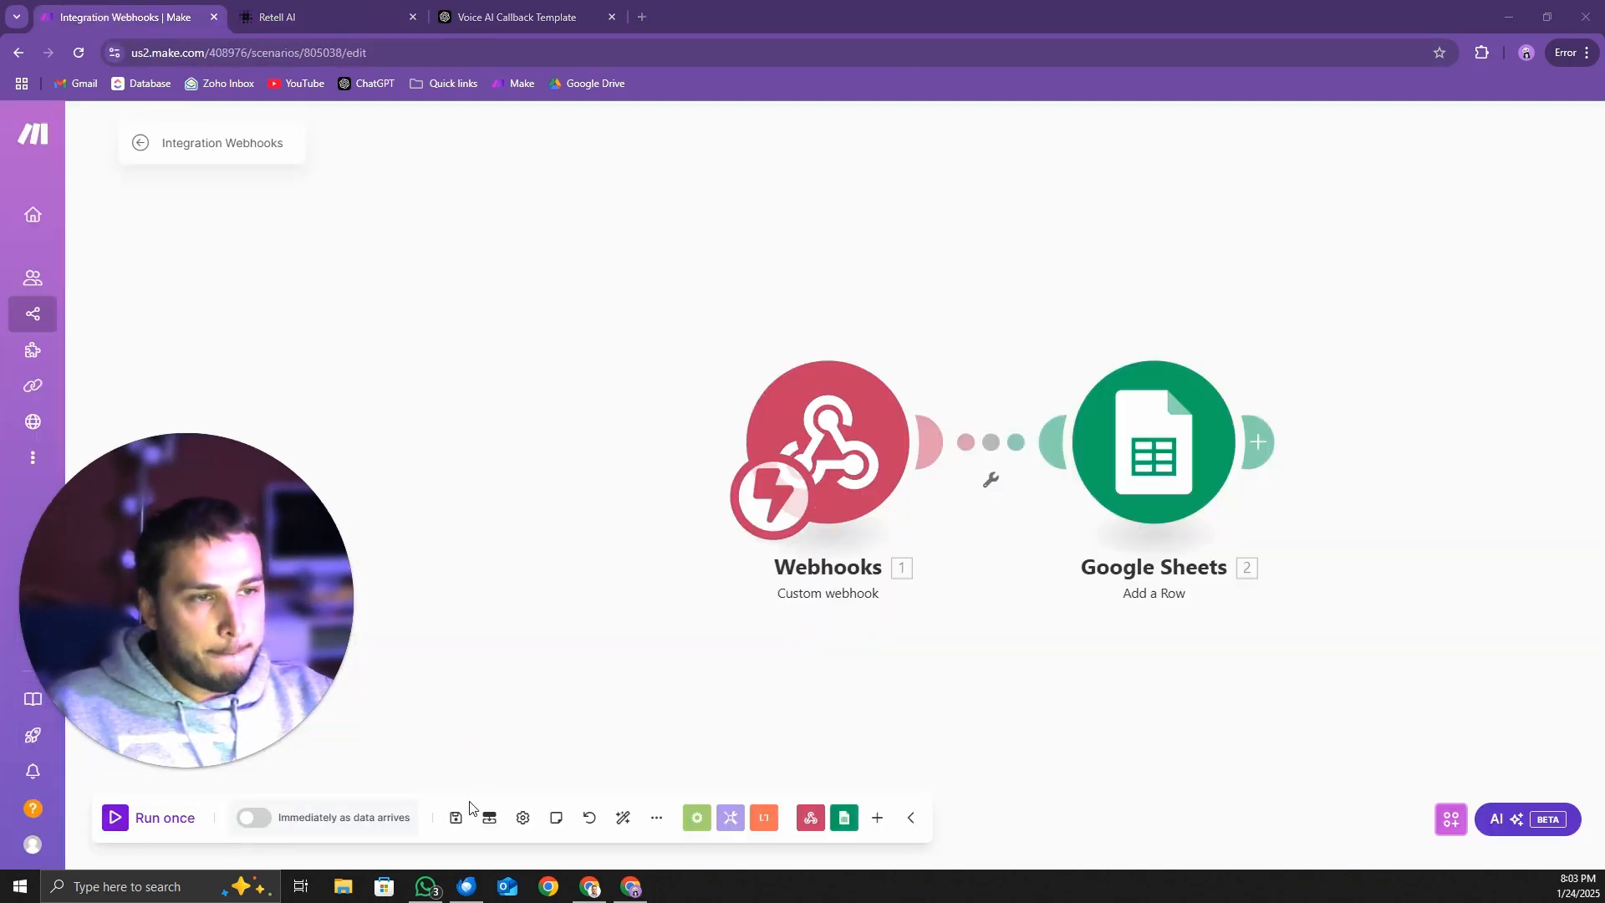
{"action": "left_click", "coordinate": [155, 822]}
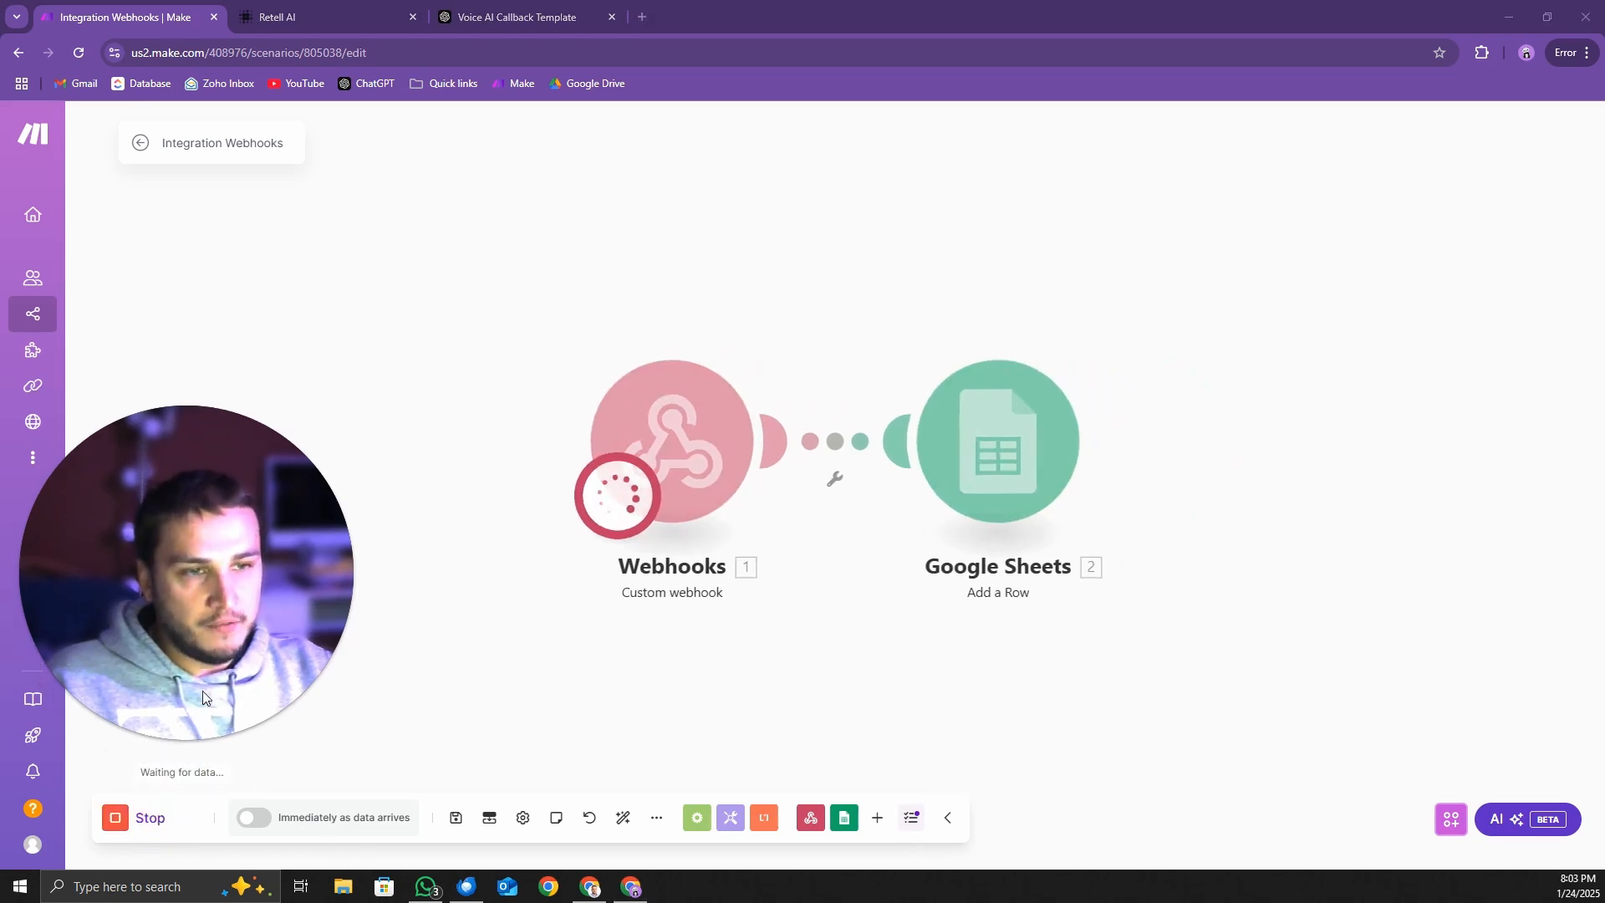
{"action": "left_click_drag", "start_coordinate": [143, 767], "coordinate": [235, 773]}
{"action": "left_click", "coordinate": [237, 772]}
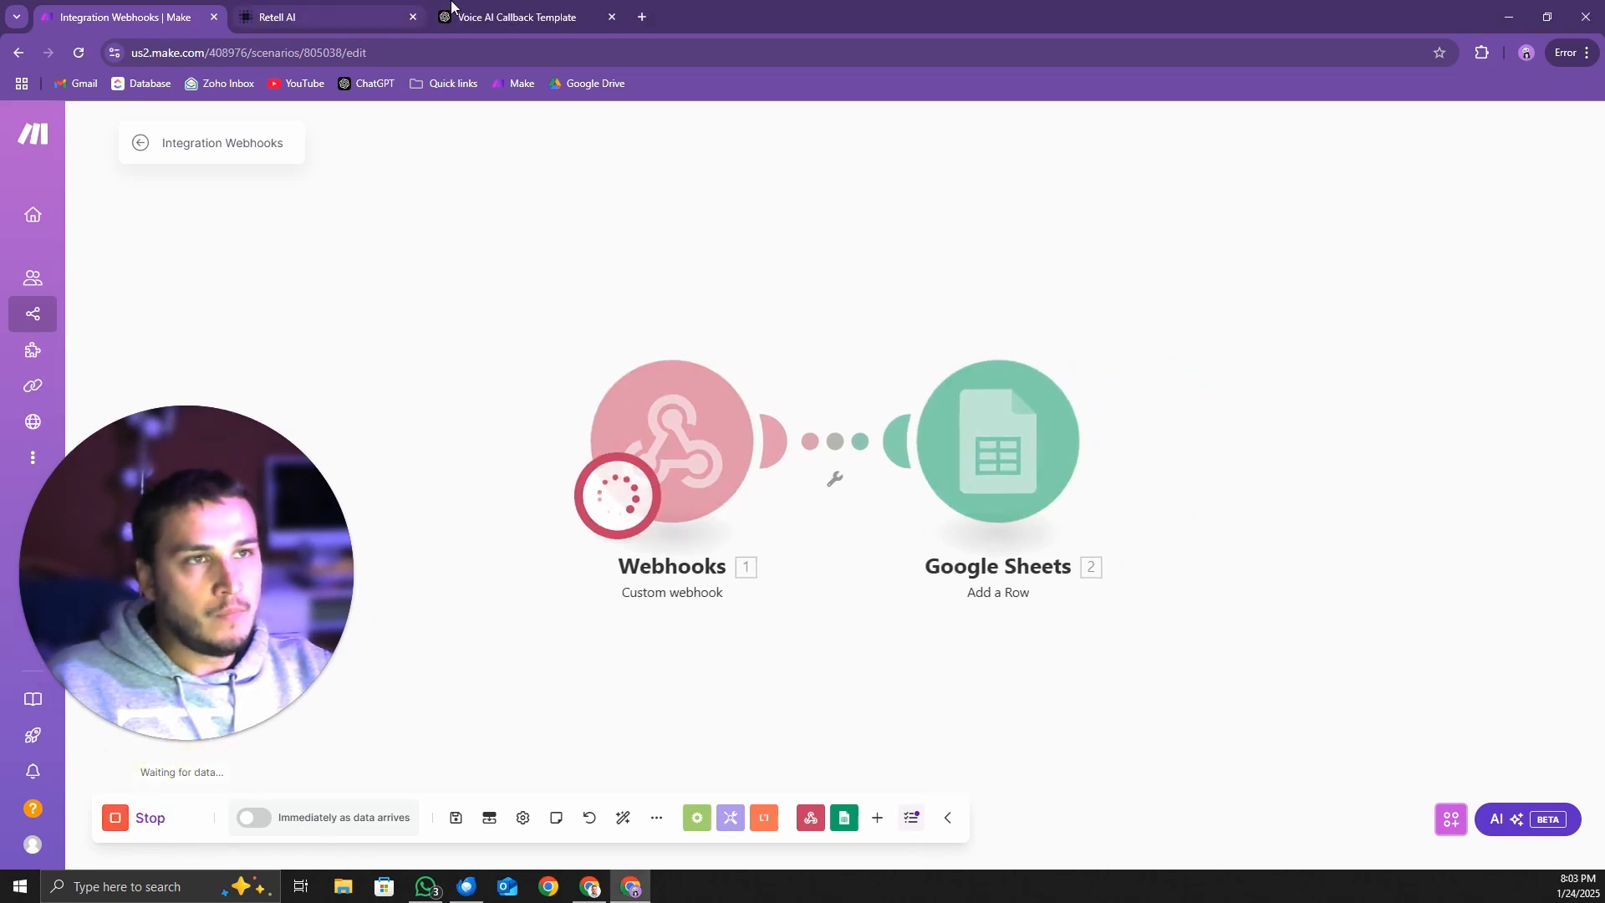
Run an audio test call with the Retell AI agent, giving a name, phone number and pricing inquiry, and end the call
{"action": "left_click", "coordinate": [321, 16]}
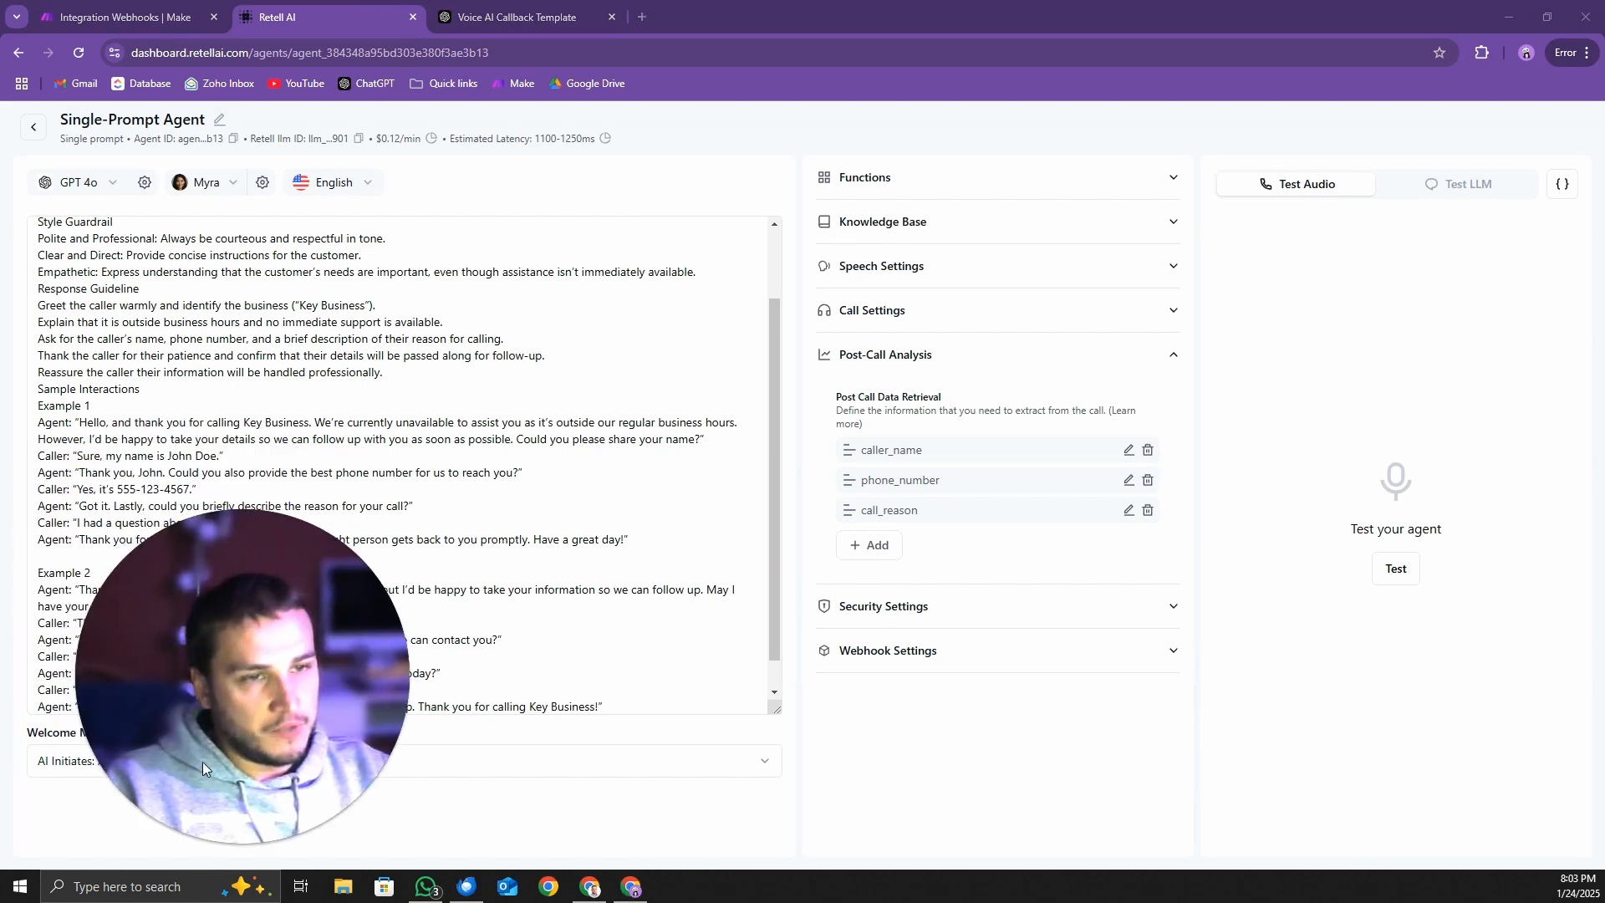
{"action": "left_click", "coordinate": [1395, 569]}
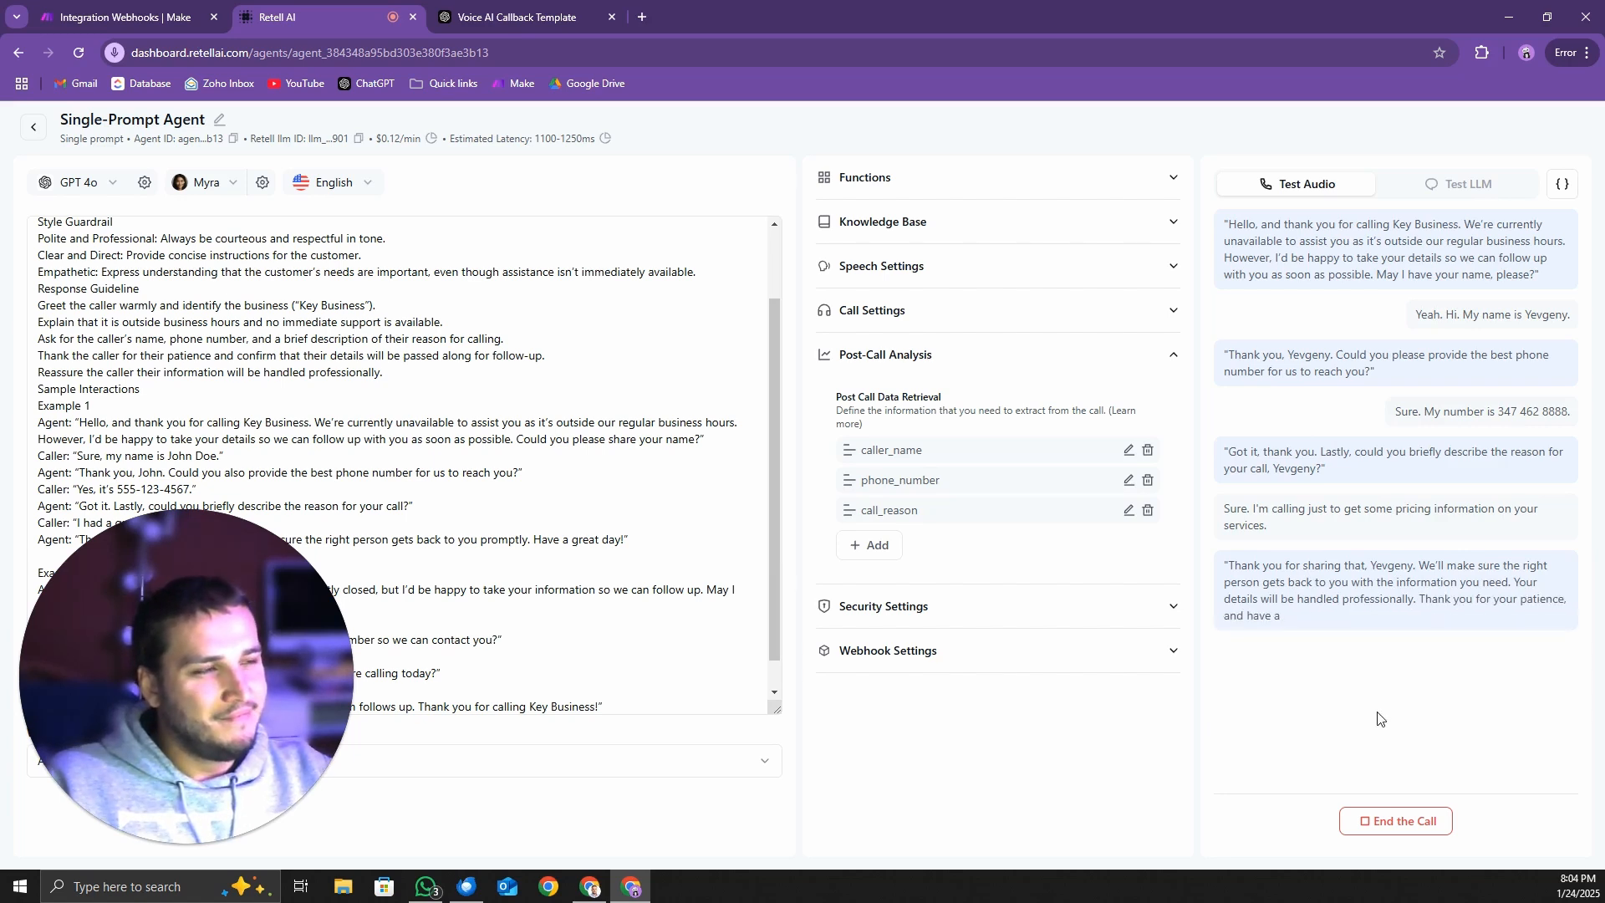
{"action": "left_click", "coordinate": [1430, 829]}
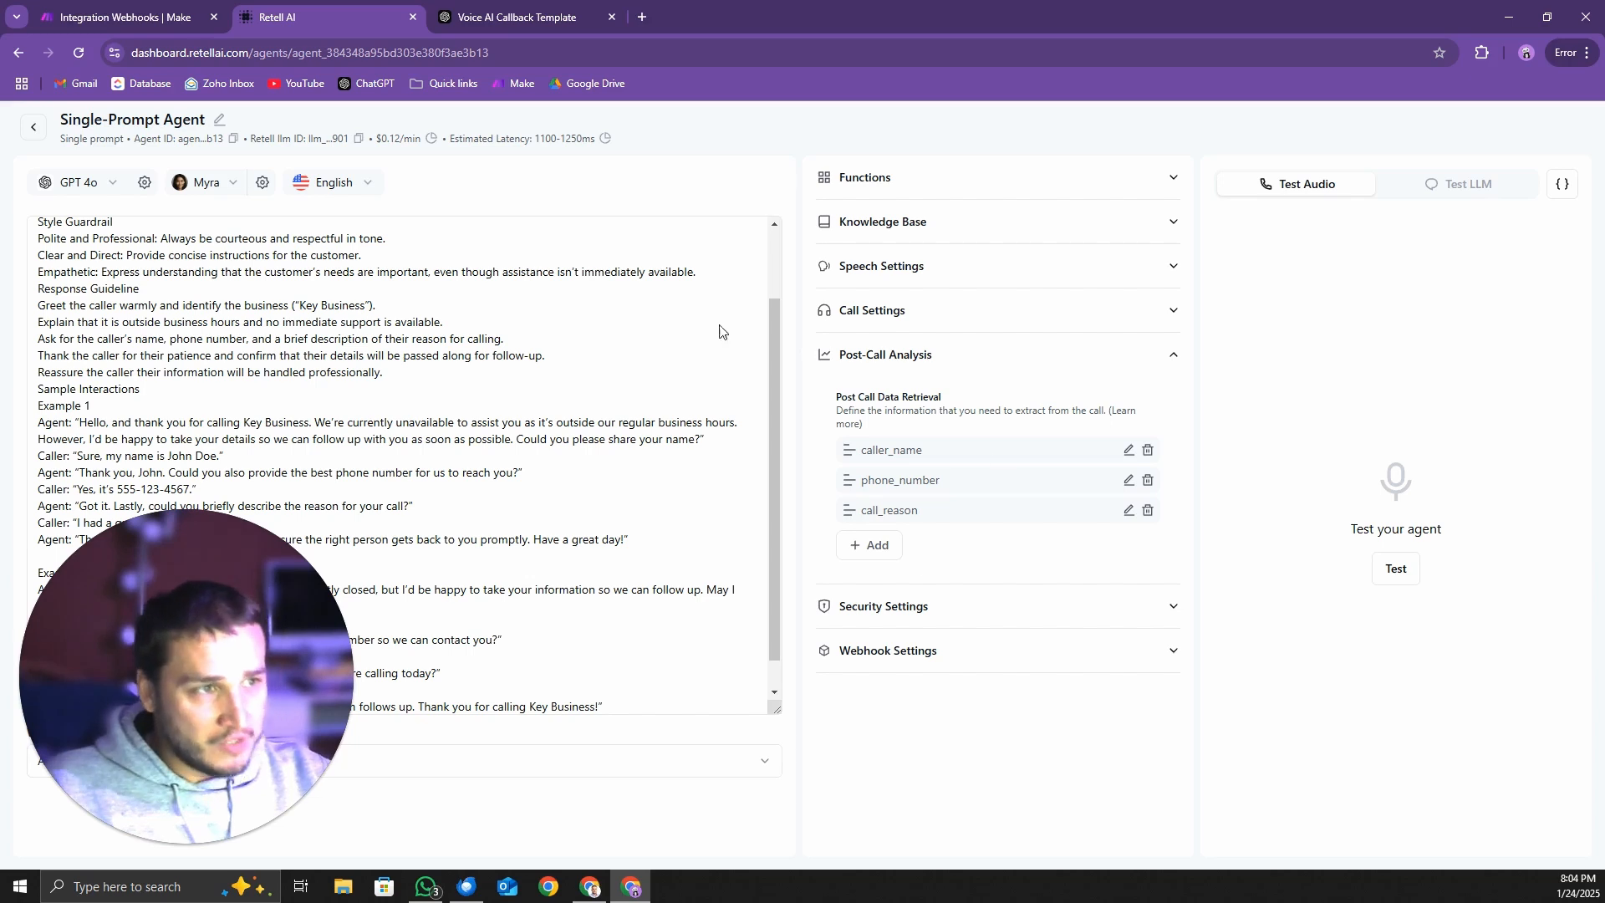
Return to Make and inspect the event value in the Webhooks module's output bundle
{"action": "left_click", "coordinate": [146, 17]}
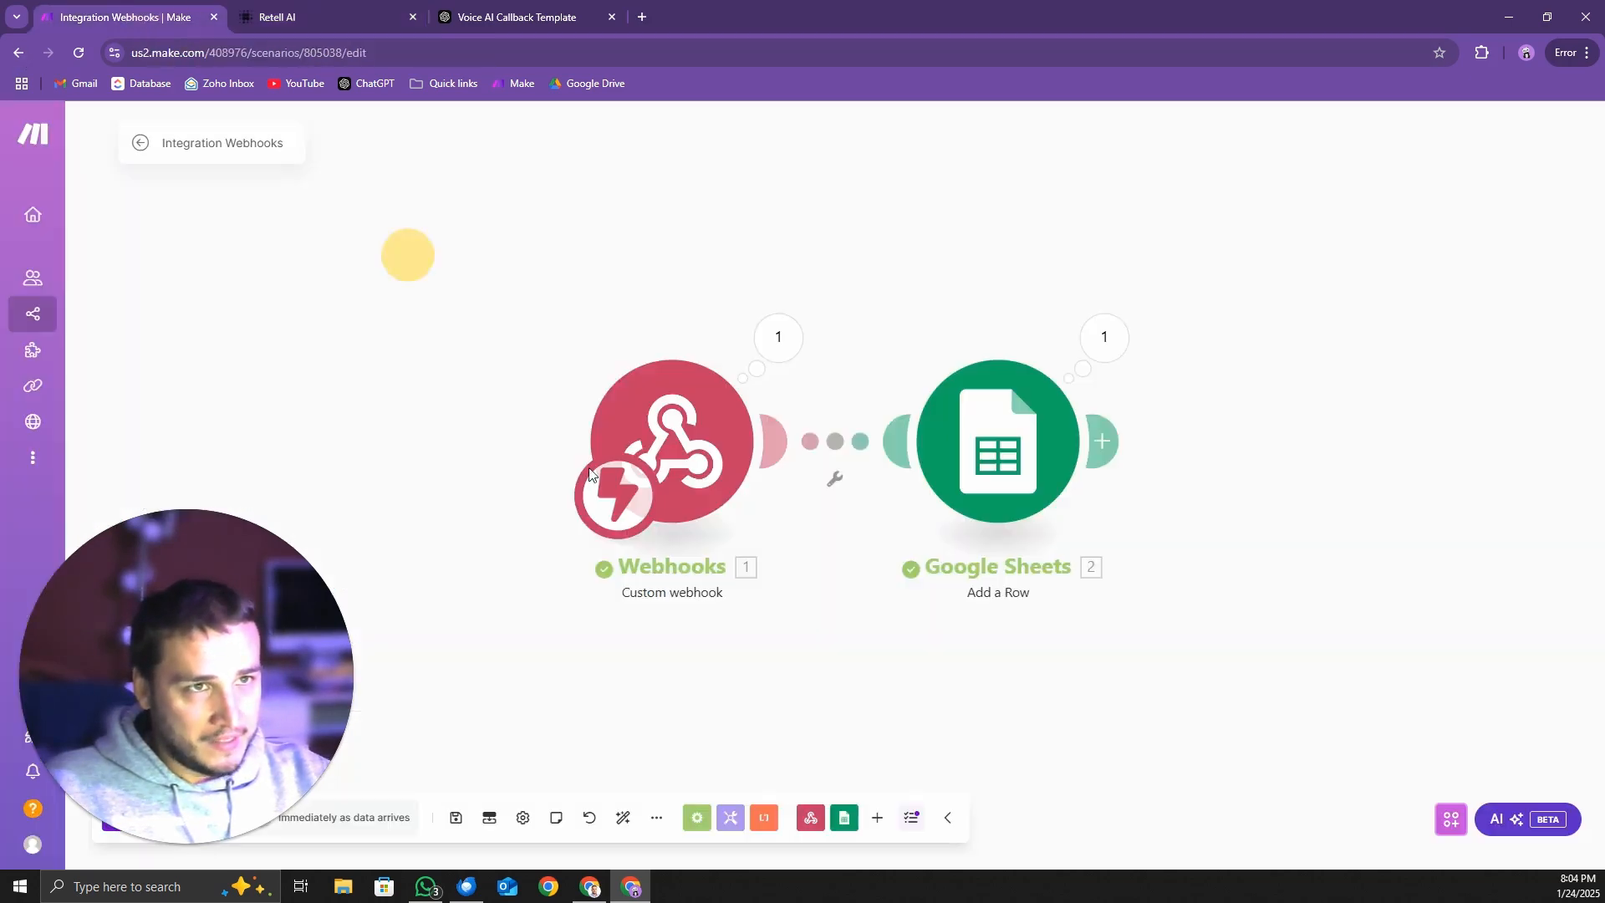
{"action": "left_click", "coordinate": [778, 337]}
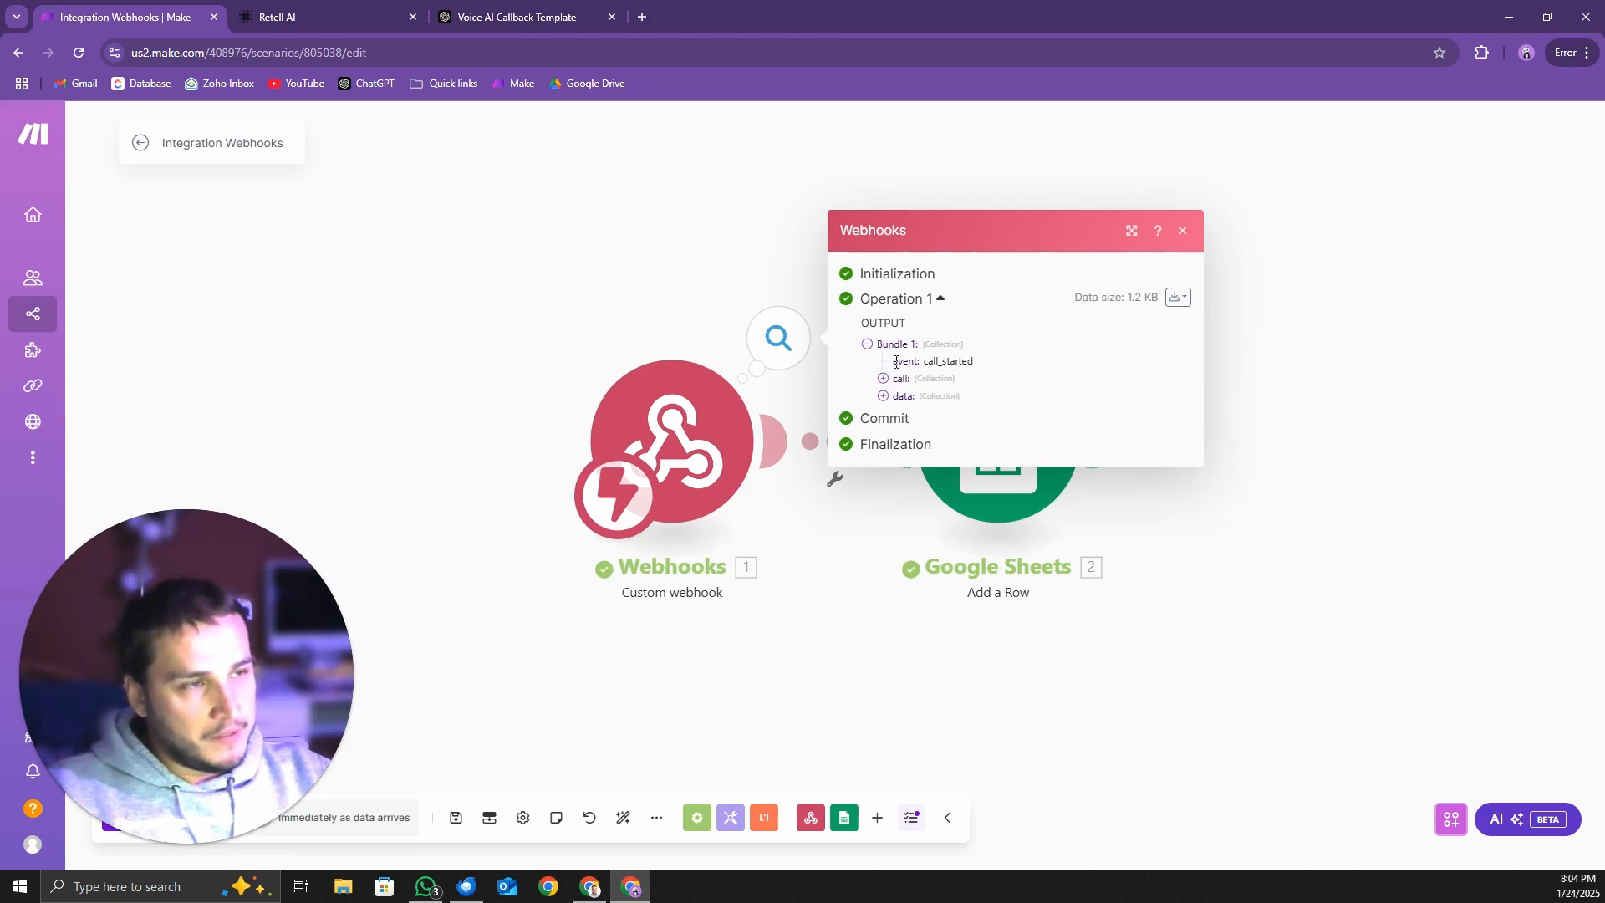
{"action": "left_click_drag", "start_coordinate": [893, 361], "coordinate": [975, 365]}
{"action": "left_click", "coordinate": [926, 361]}
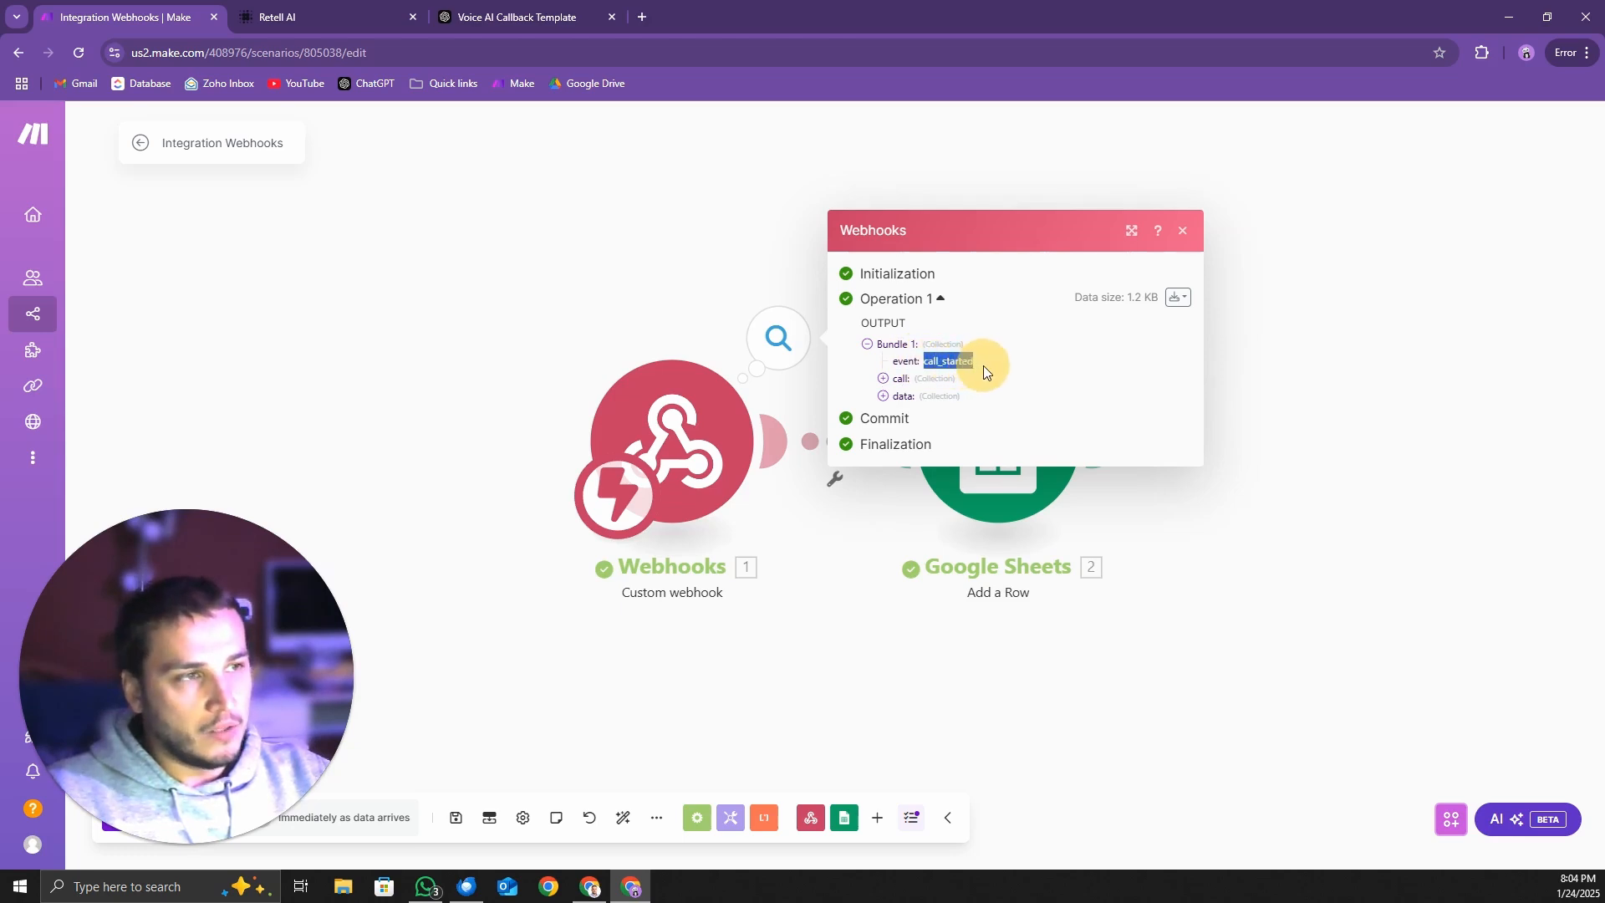
Expand the Retell AI agent's Webhook Settings and open the documentation linked under Agent Level Webhook URL
{"action": "left_click", "coordinate": [305, 17]}
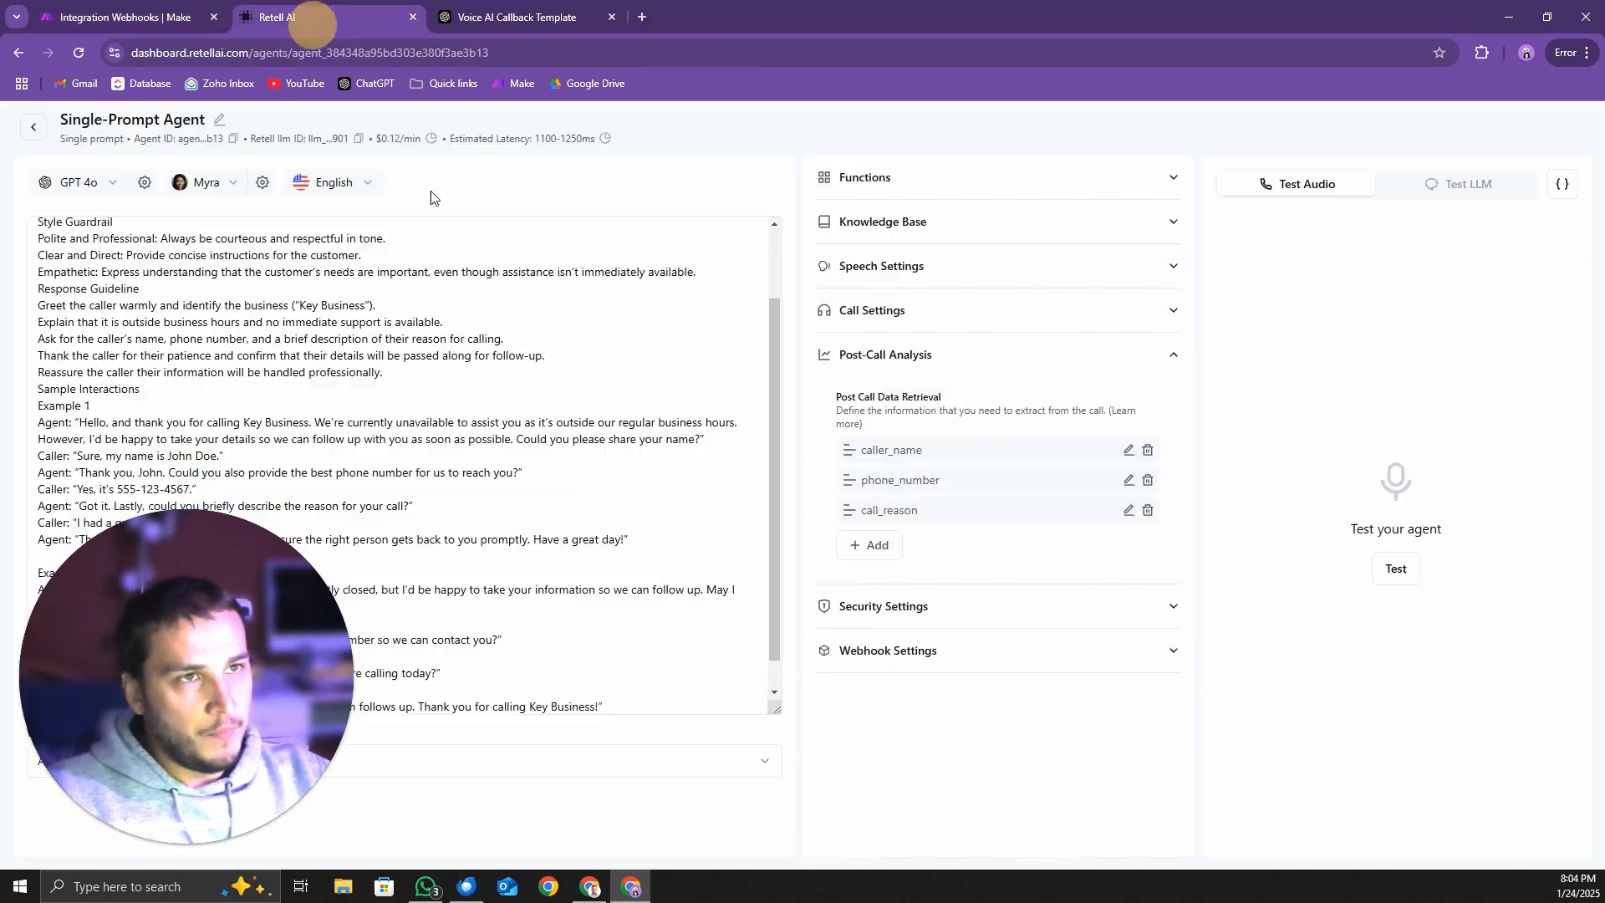
{"action": "left_click", "coordinate": [918, 656]}
{"action": "scroll", "coordinate": [1004, 710], "scroll_direction": "down", "scroll_amount": 1}
{"action": "left_click", "coordinate": [1063, 716]}
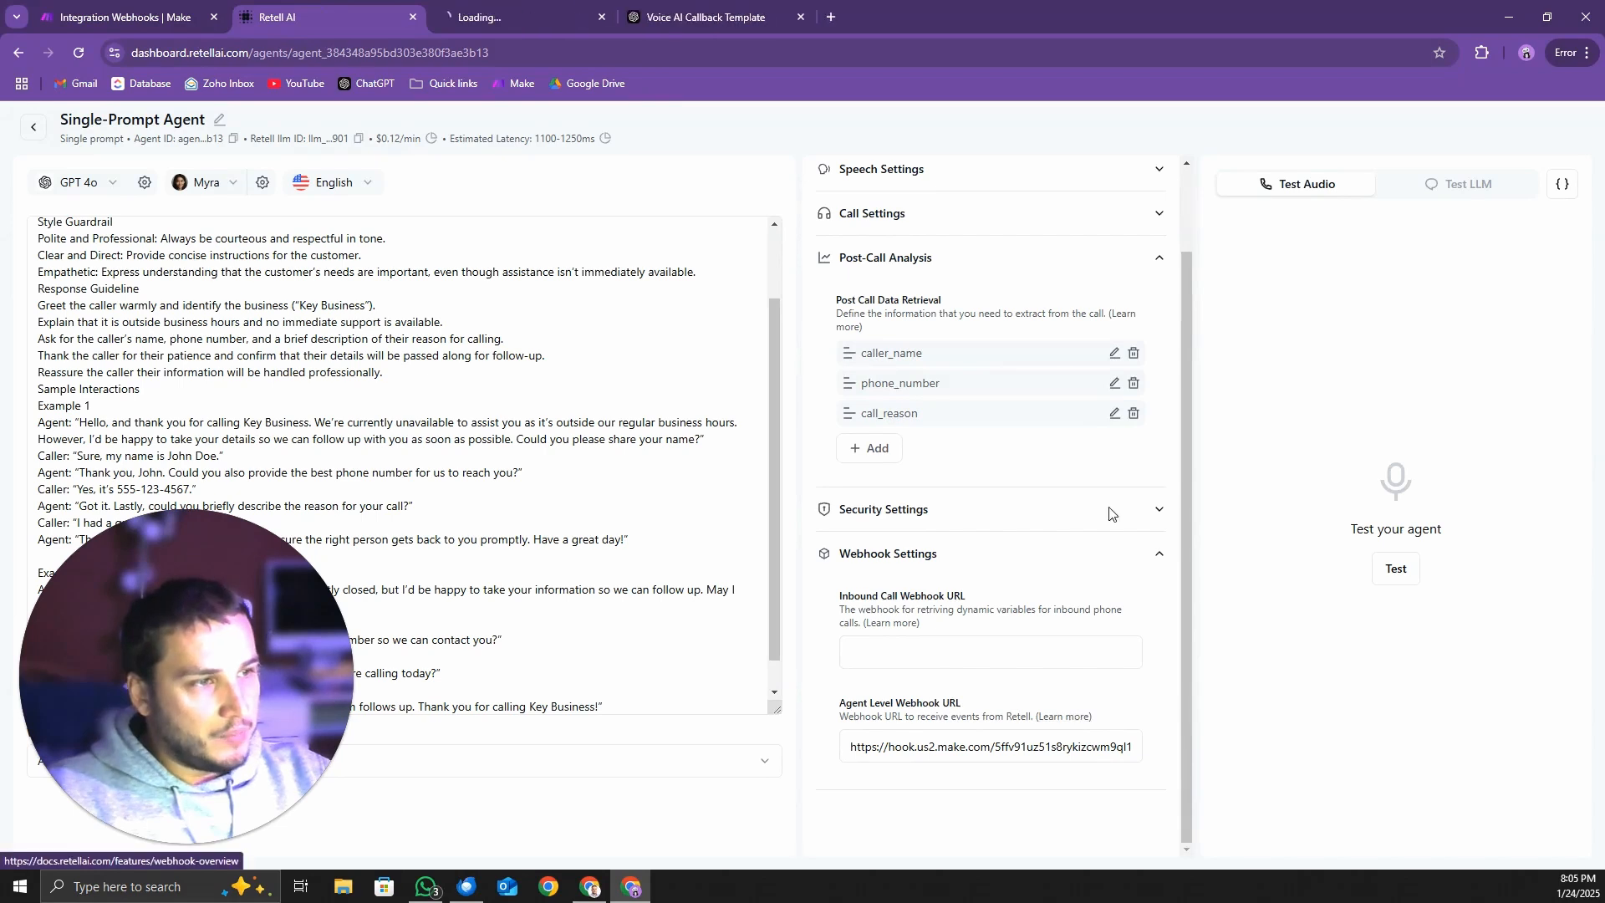
{"action": "left_click", "coordinate": [494, 25]}
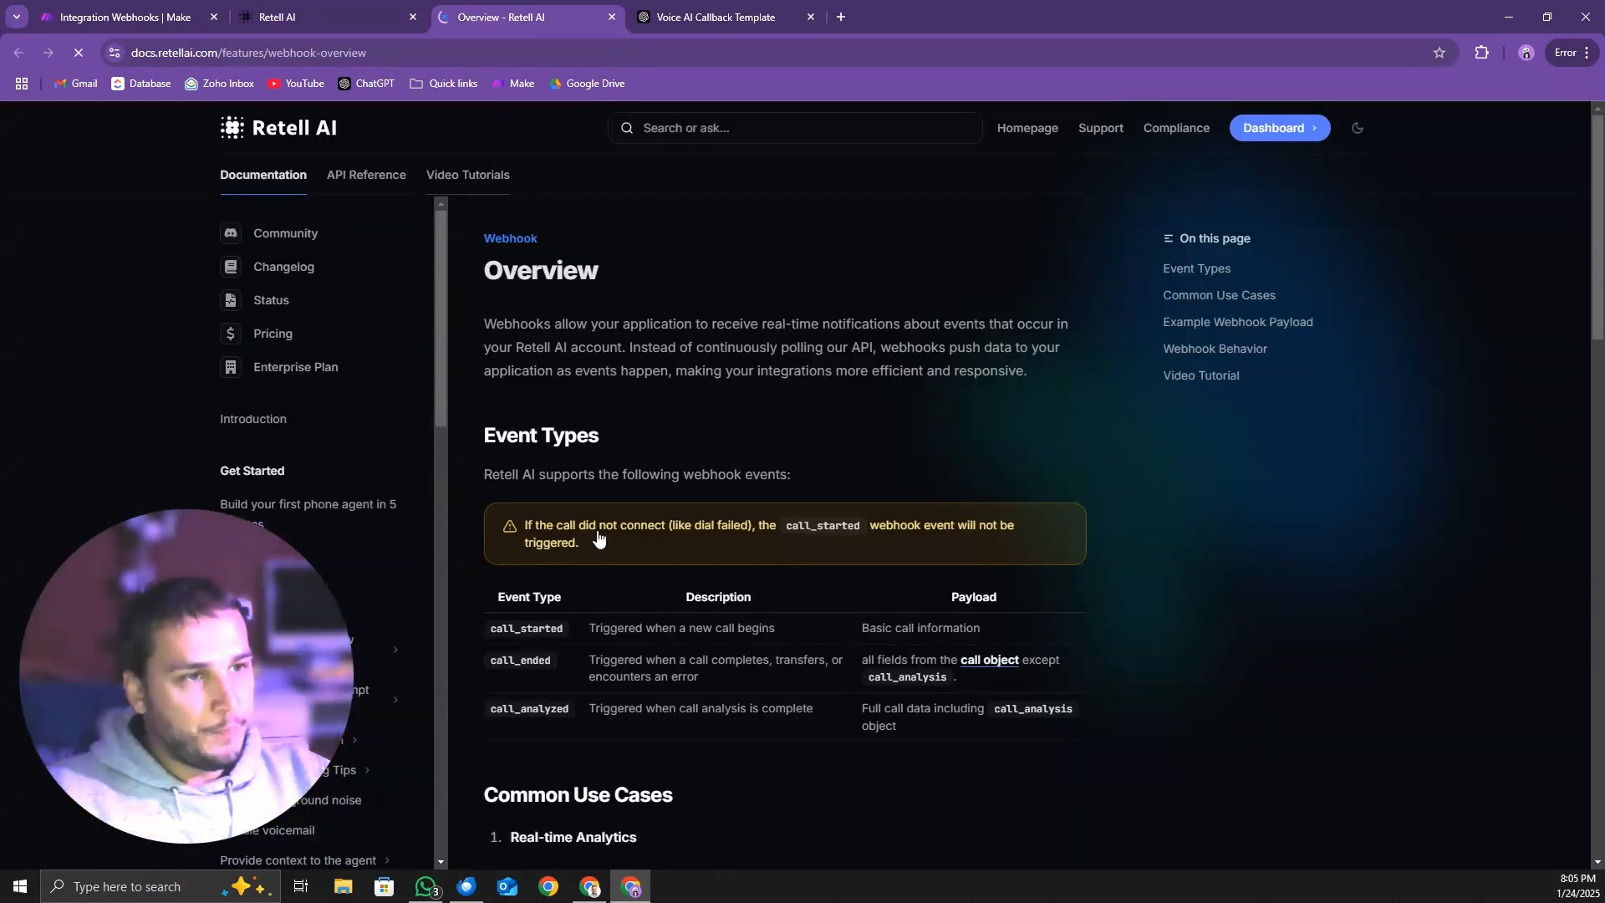
Review the call_started, call_ended and call_analyzed entries in the documentation's Event Types table
{"action": "left_click_drag", "start_coordinate": [499, 627], "coordinate": [565, 671]}
{"action": "left_click", "coordinate": [498, 663]}
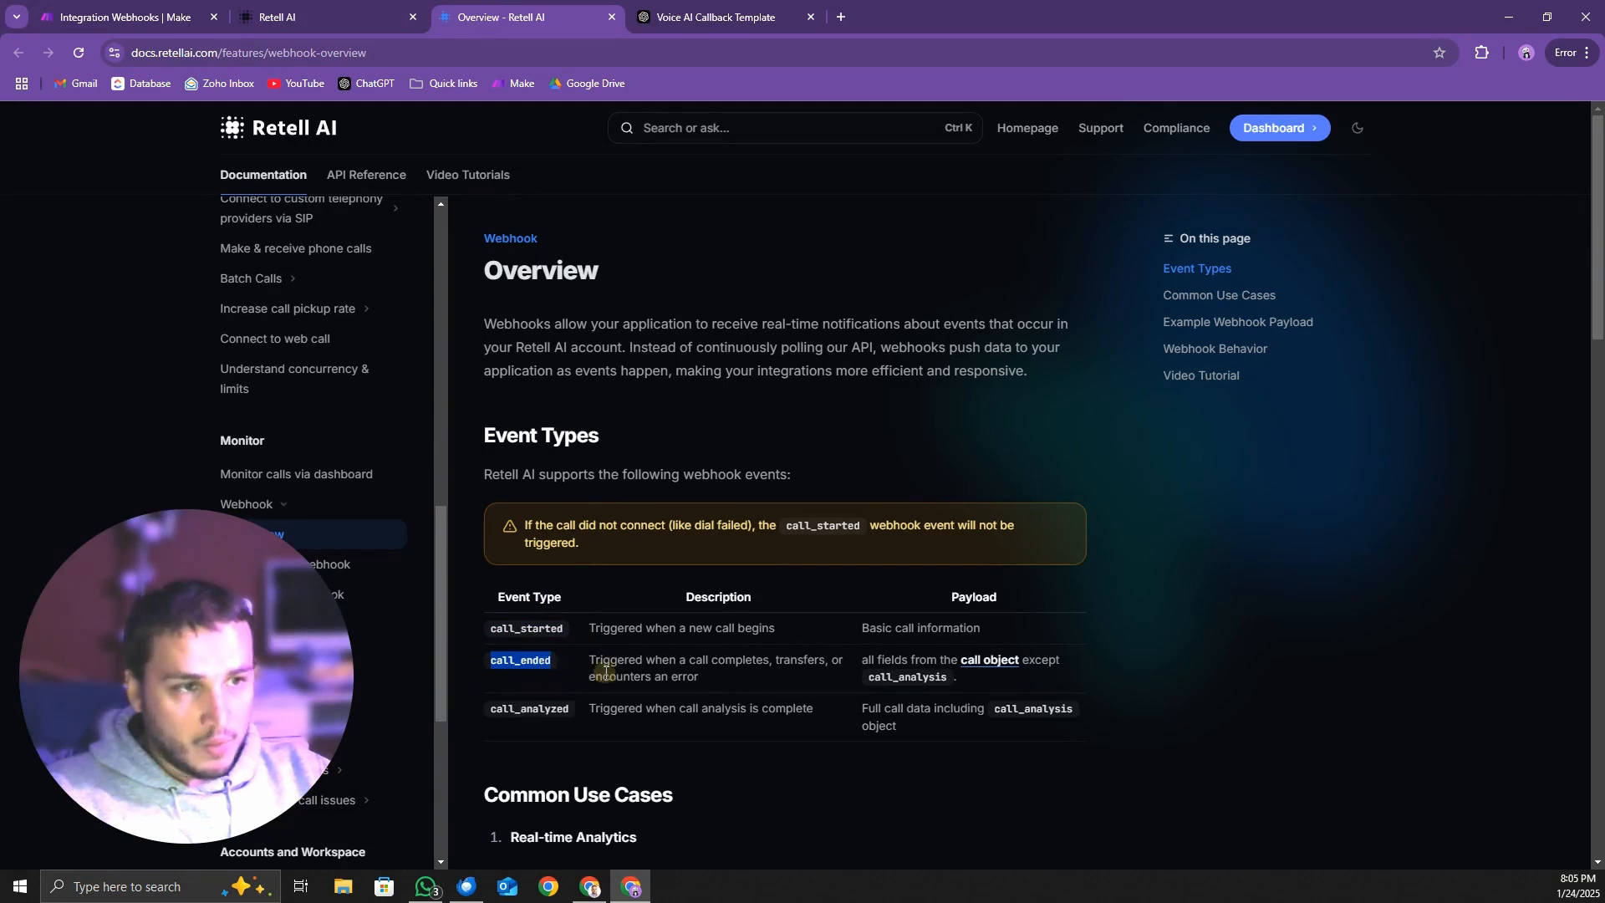
{"action": "left_click", "coordinate": [574, 700]}
{"action": "left_click_drag", "start_coordinate": [487, 711], "coordinate": [574, 705]}
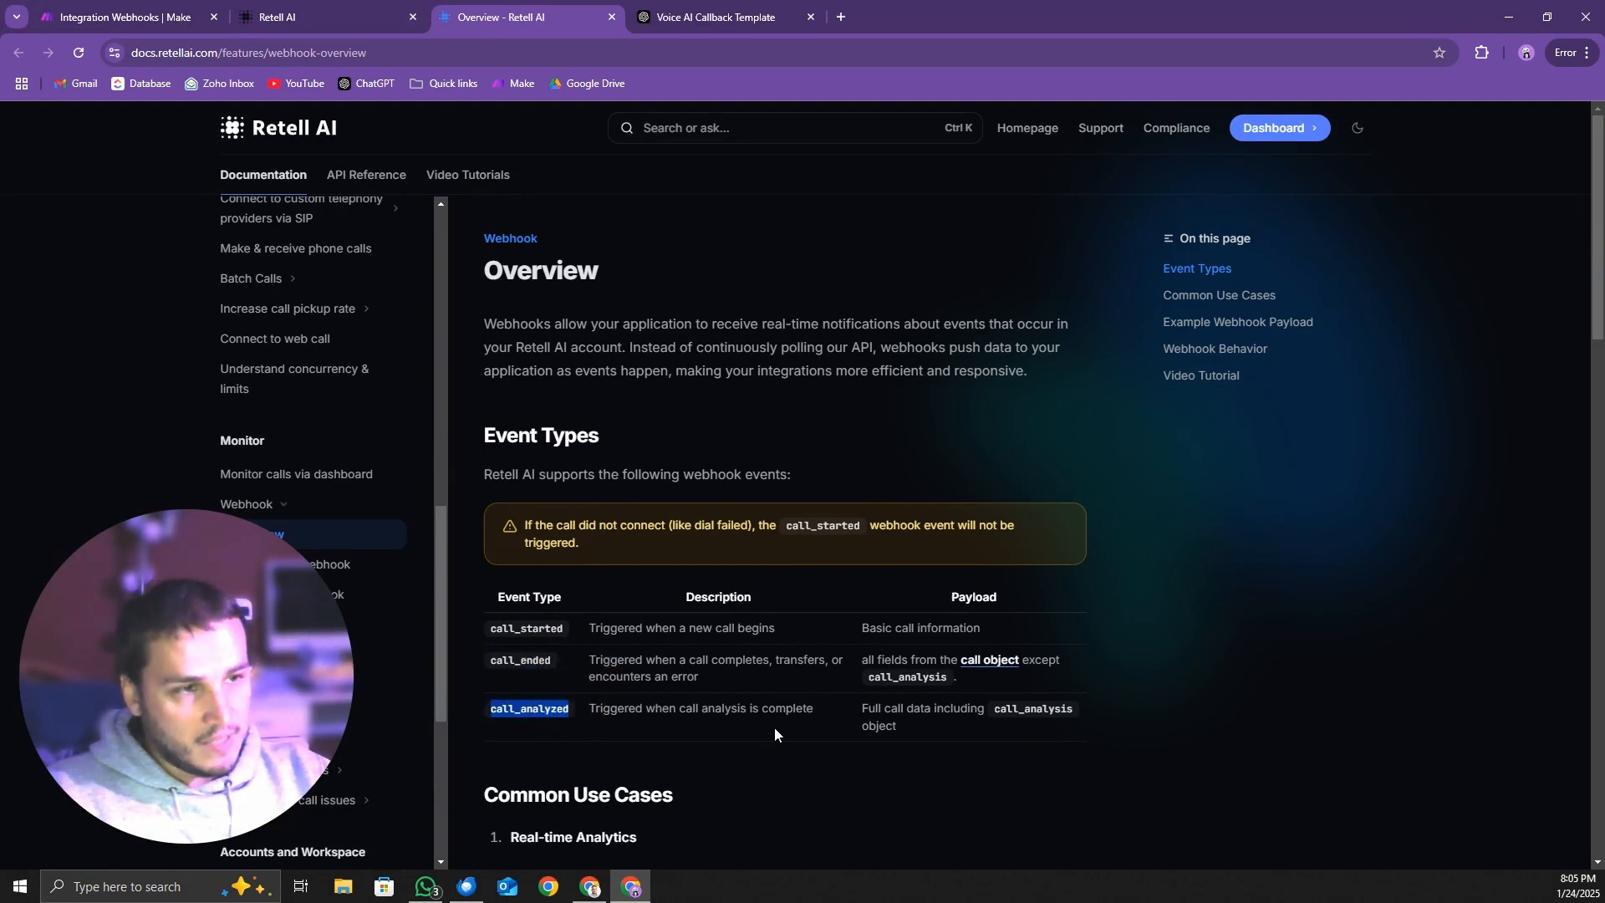
{"action": "left_click", "coordinate": [502, 709]}
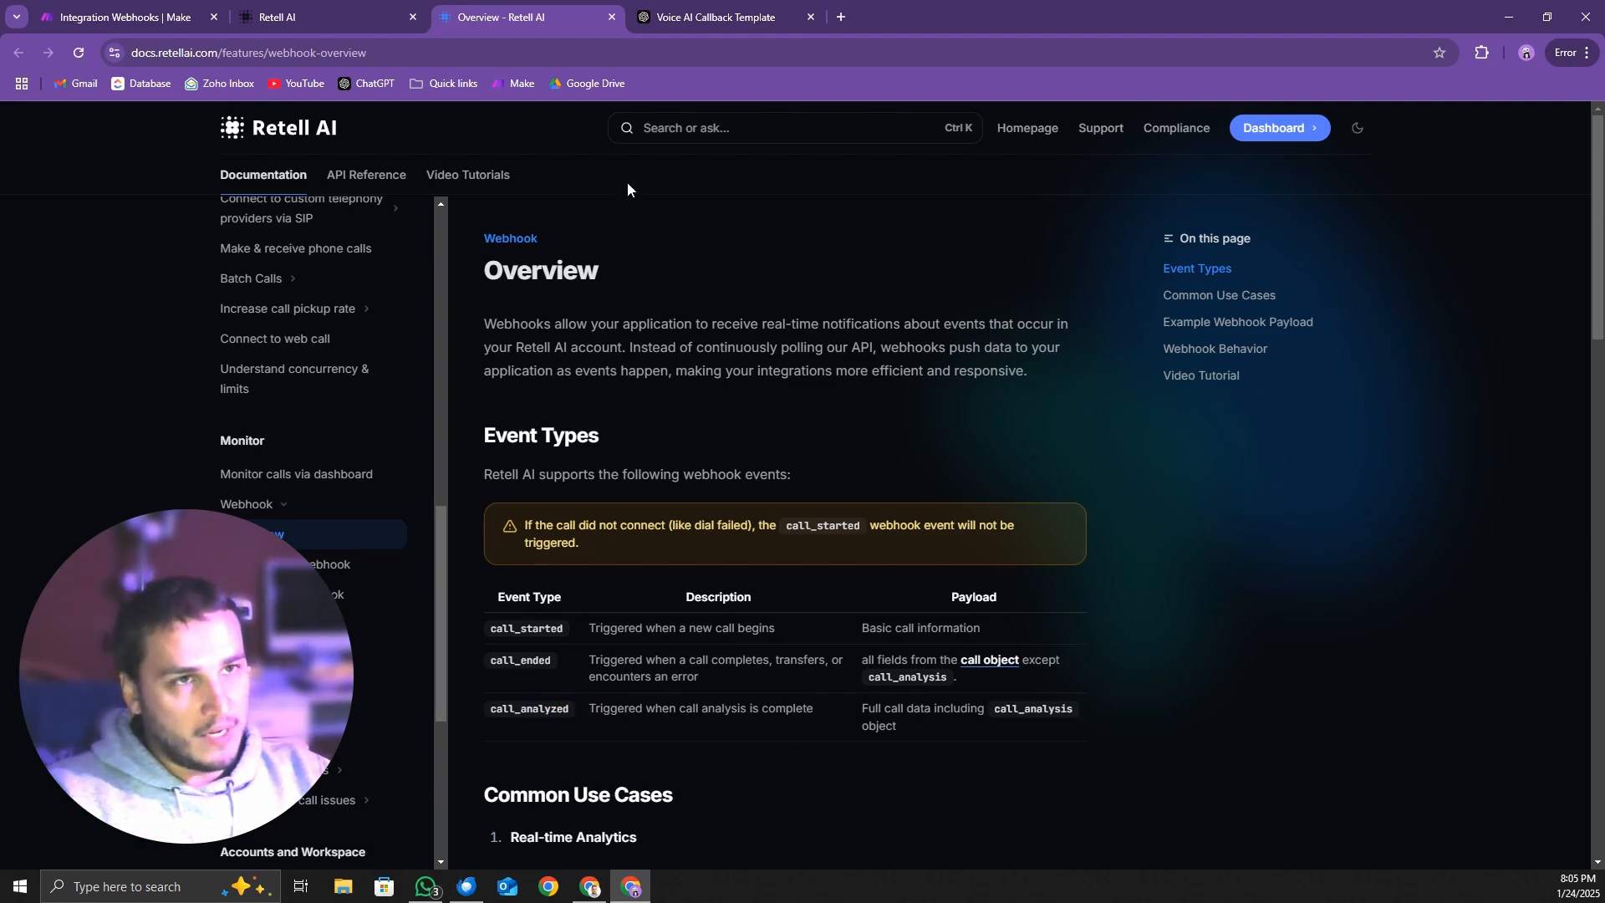
Return to Make and examine the event and the data collection, including call_cost, in the Webhooks output bundle
{"action": "left_click", "coordinate": [338, 18]}
{"action": "left_click", "coordinate": [134, 16]}
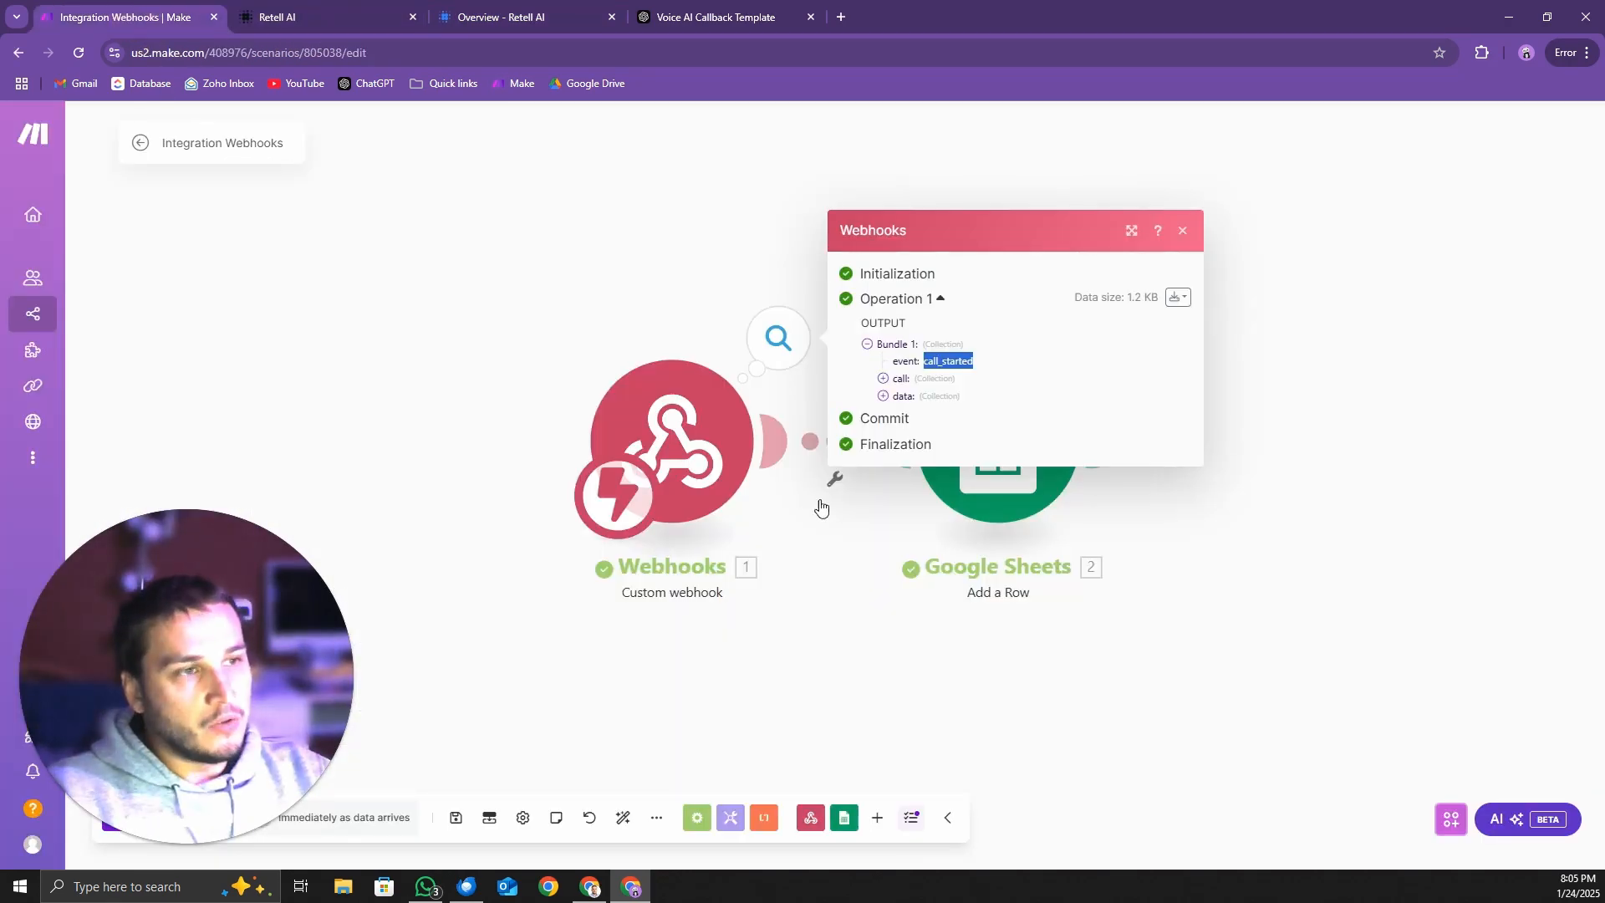
{"action": "double_click", "coordinate": [964, 361]}
{"action": "left_click", "coordinate": [883, 396]}
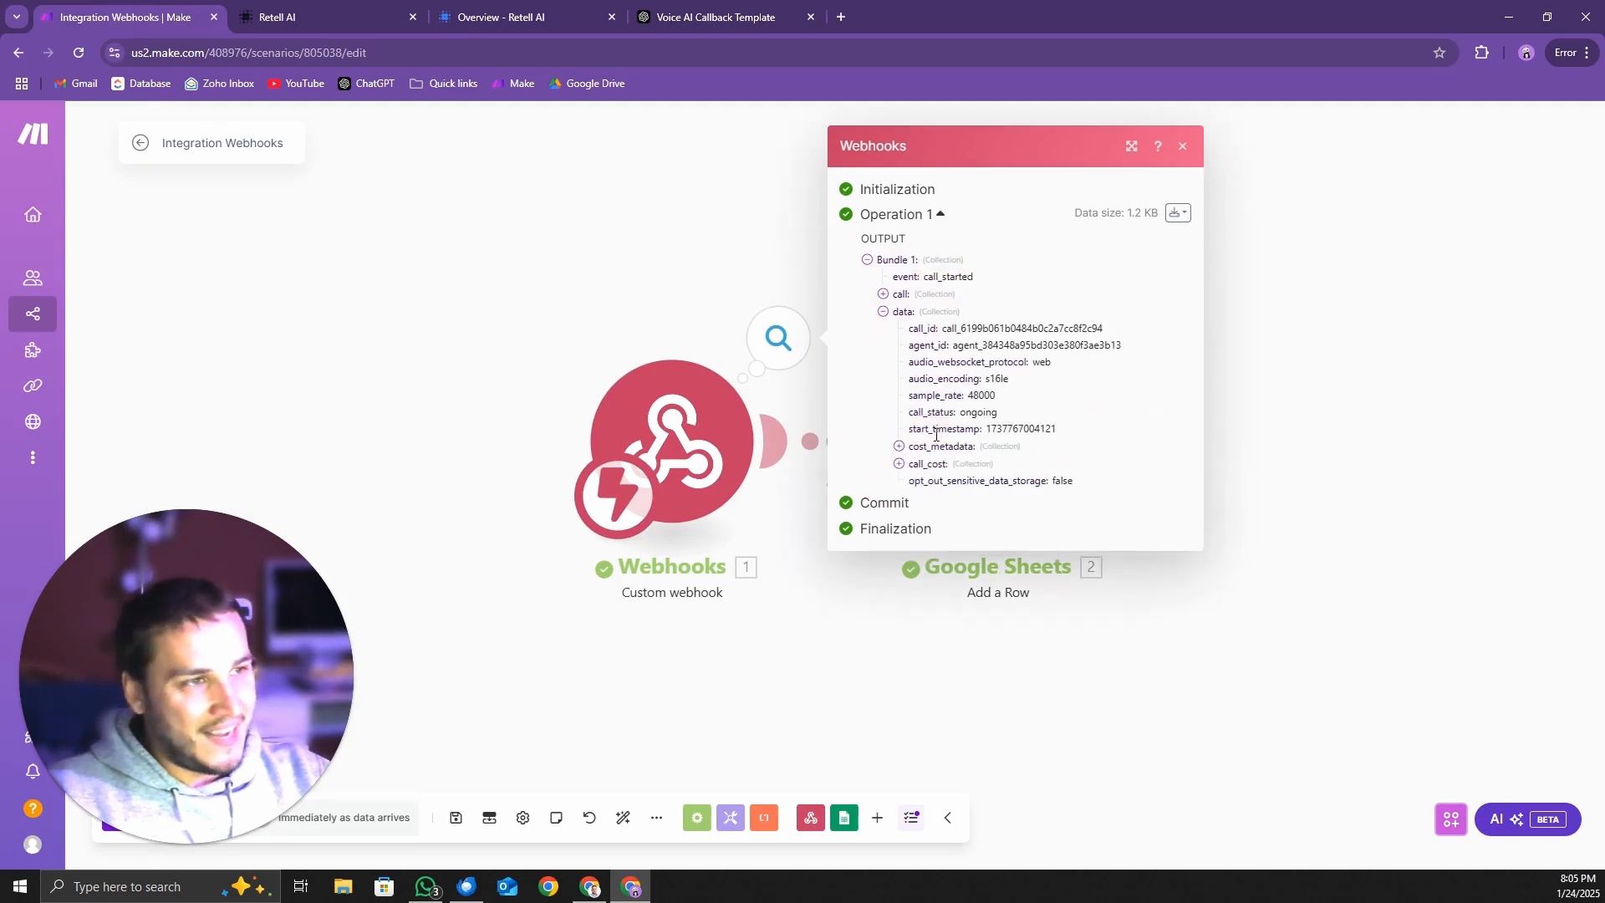
{"action": "left_click", "coordinate": [900, 464]}
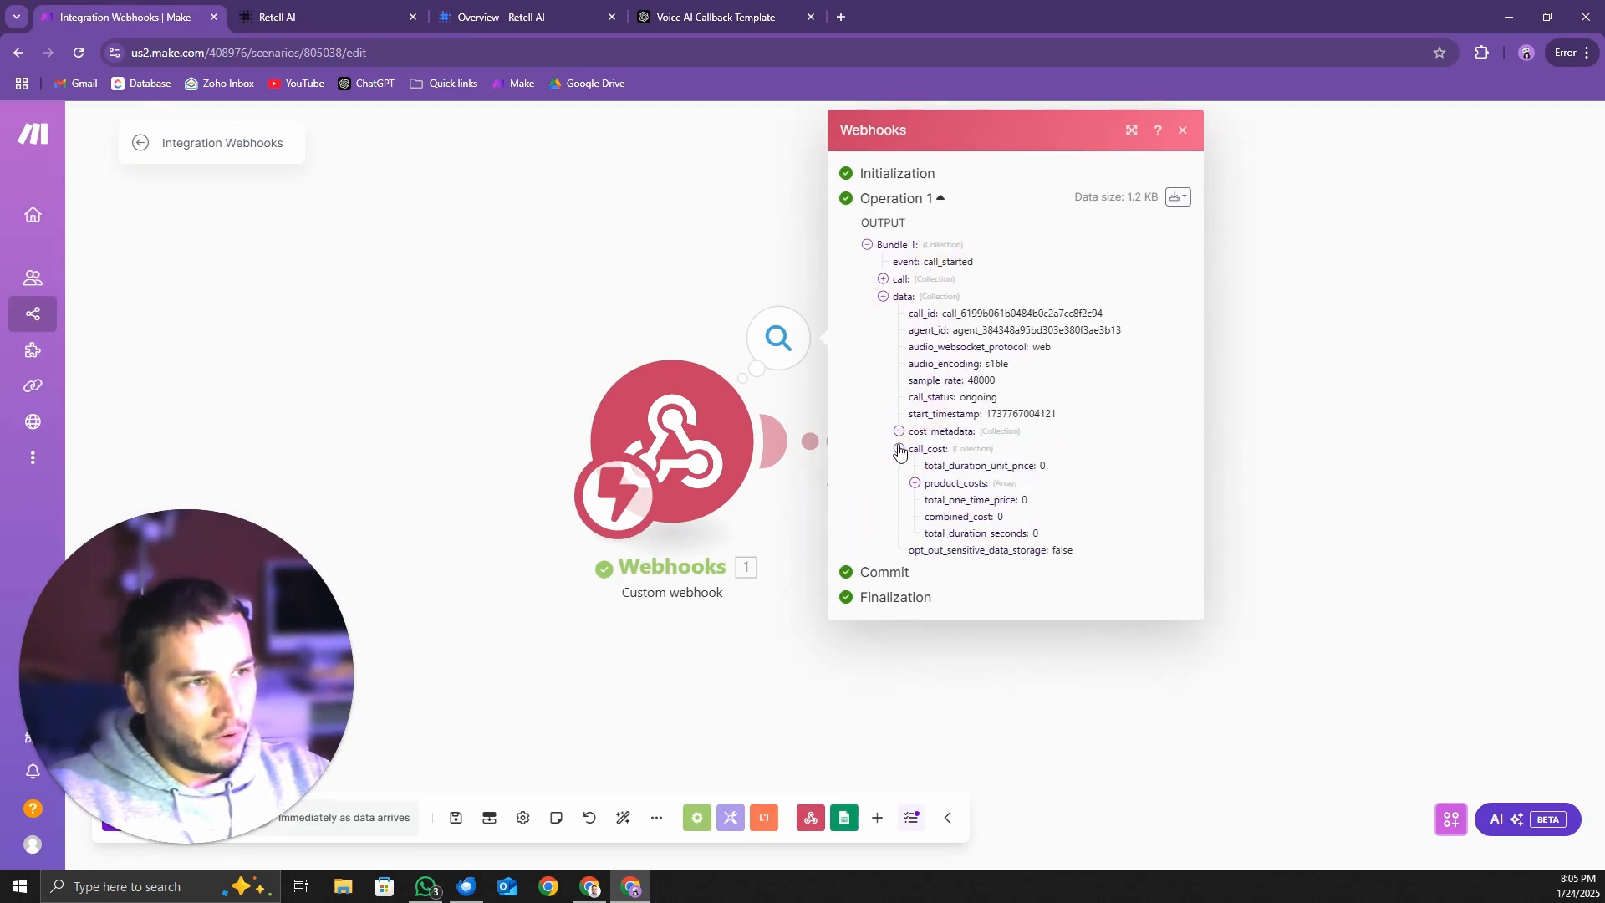
{"action": "left_click", "coordinate": [900, 448]}
{"action": "left_click", "coordinate": [883, 312]}
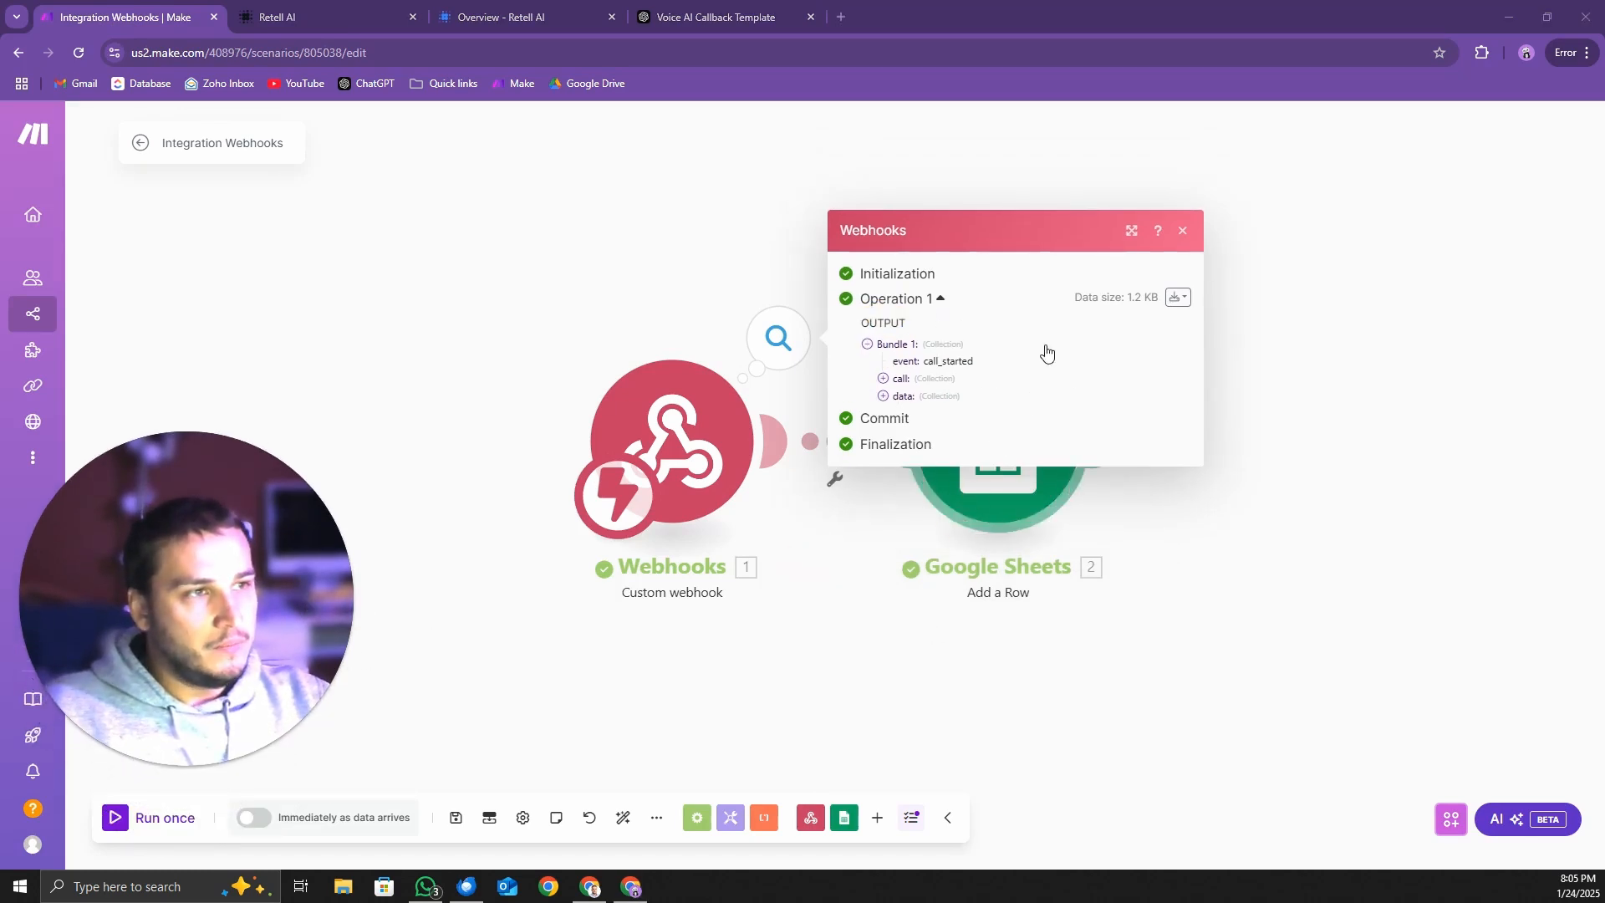
Run only the Webhooks module, using the existing data in the webhook queue
{"action": "right_click", "coordinate": [698, 453]}
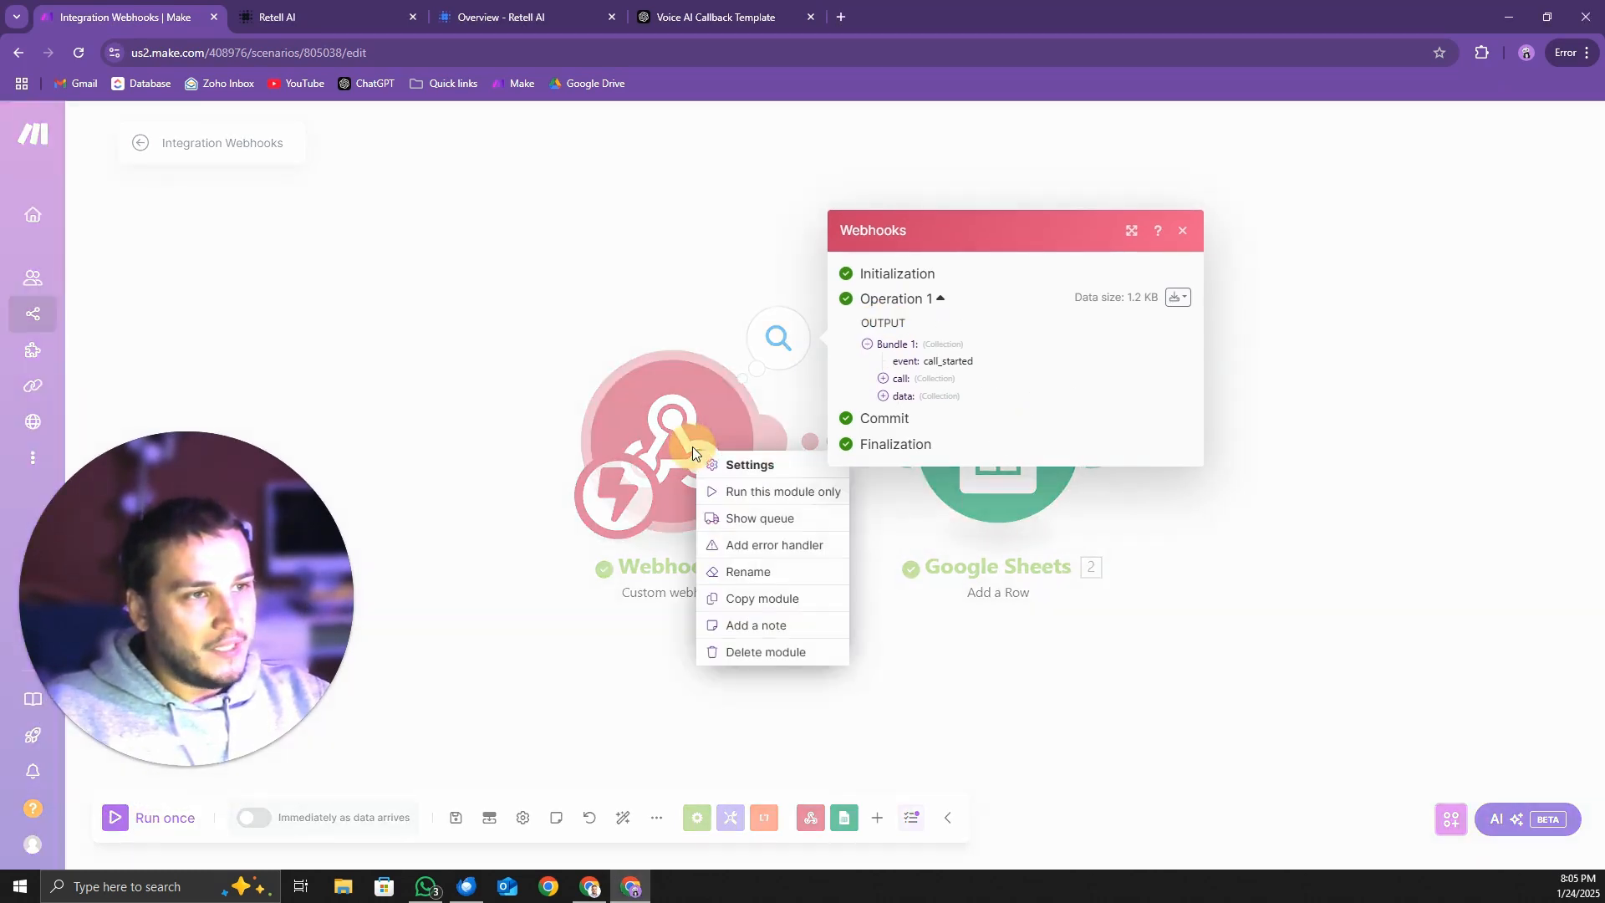
{"action": "left_click", "coordinate": [742, 495]}
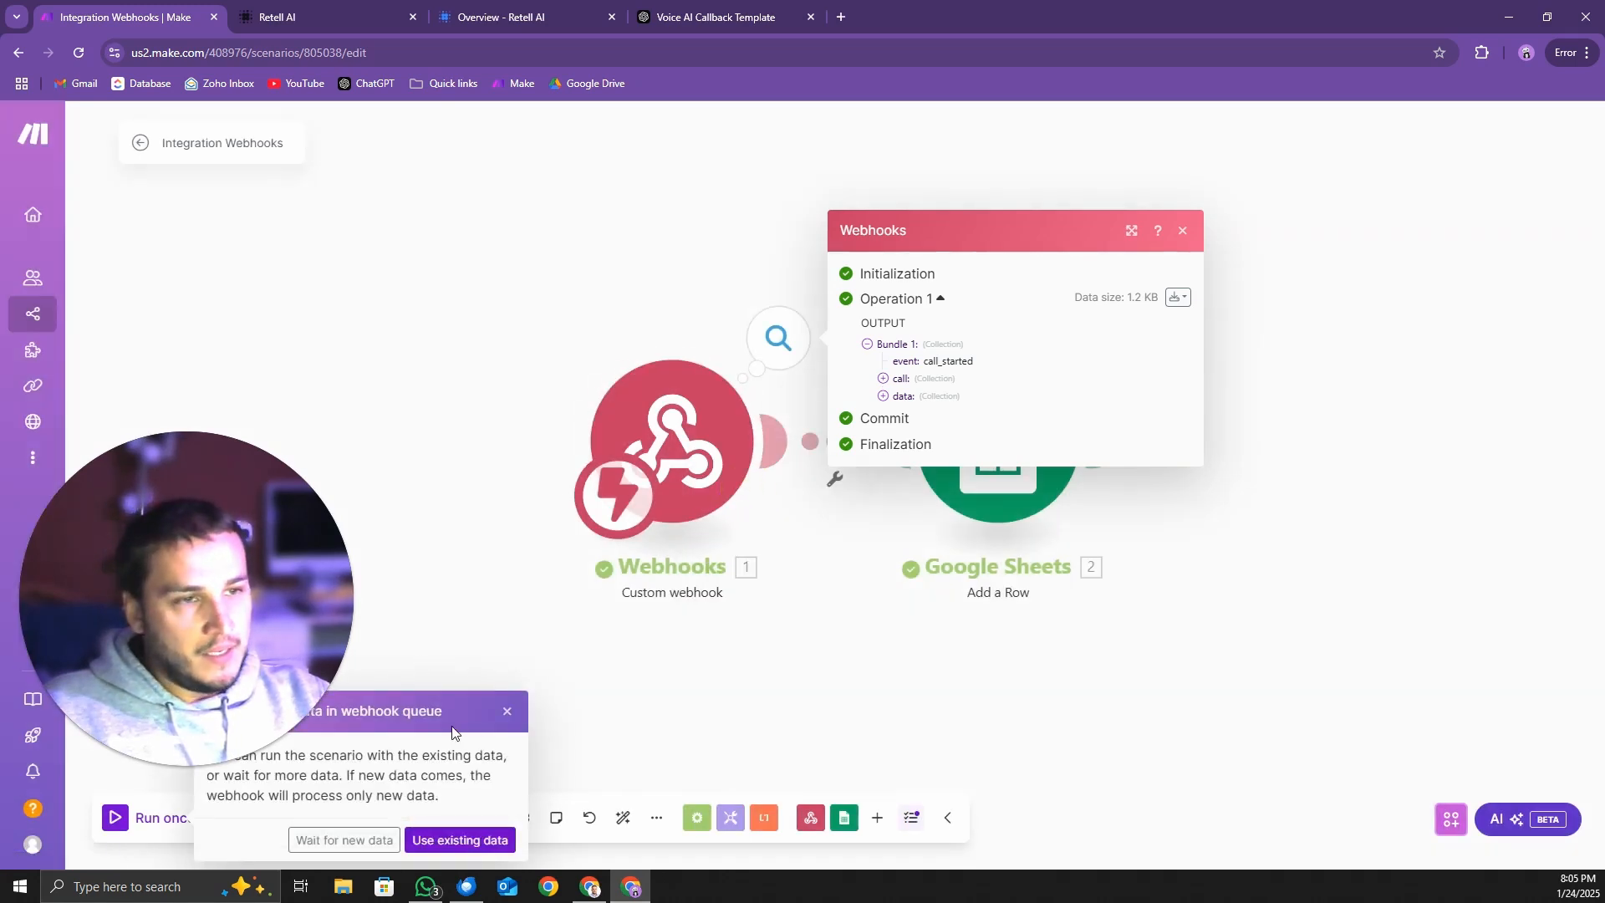
{"action": "left_click_drag", "start_coordinate": [456, 730], "coordinate": [484, 630]}
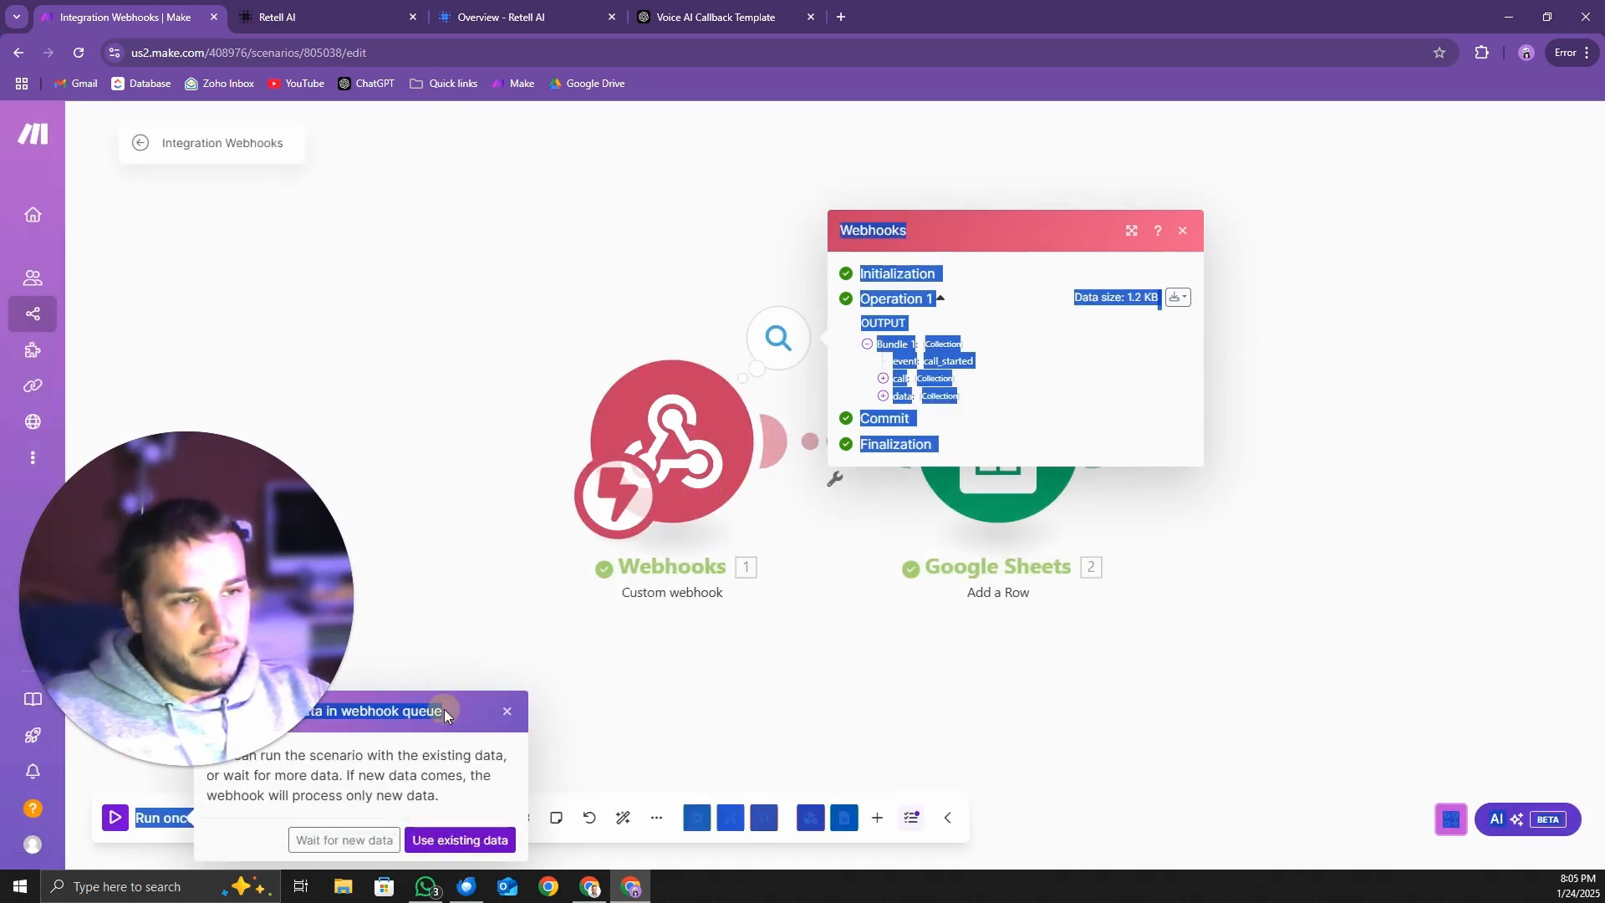
{"action": "left_click", "coordinate": [452, 749]}
{"action": "left_click", "coordinate": [462, 838]}
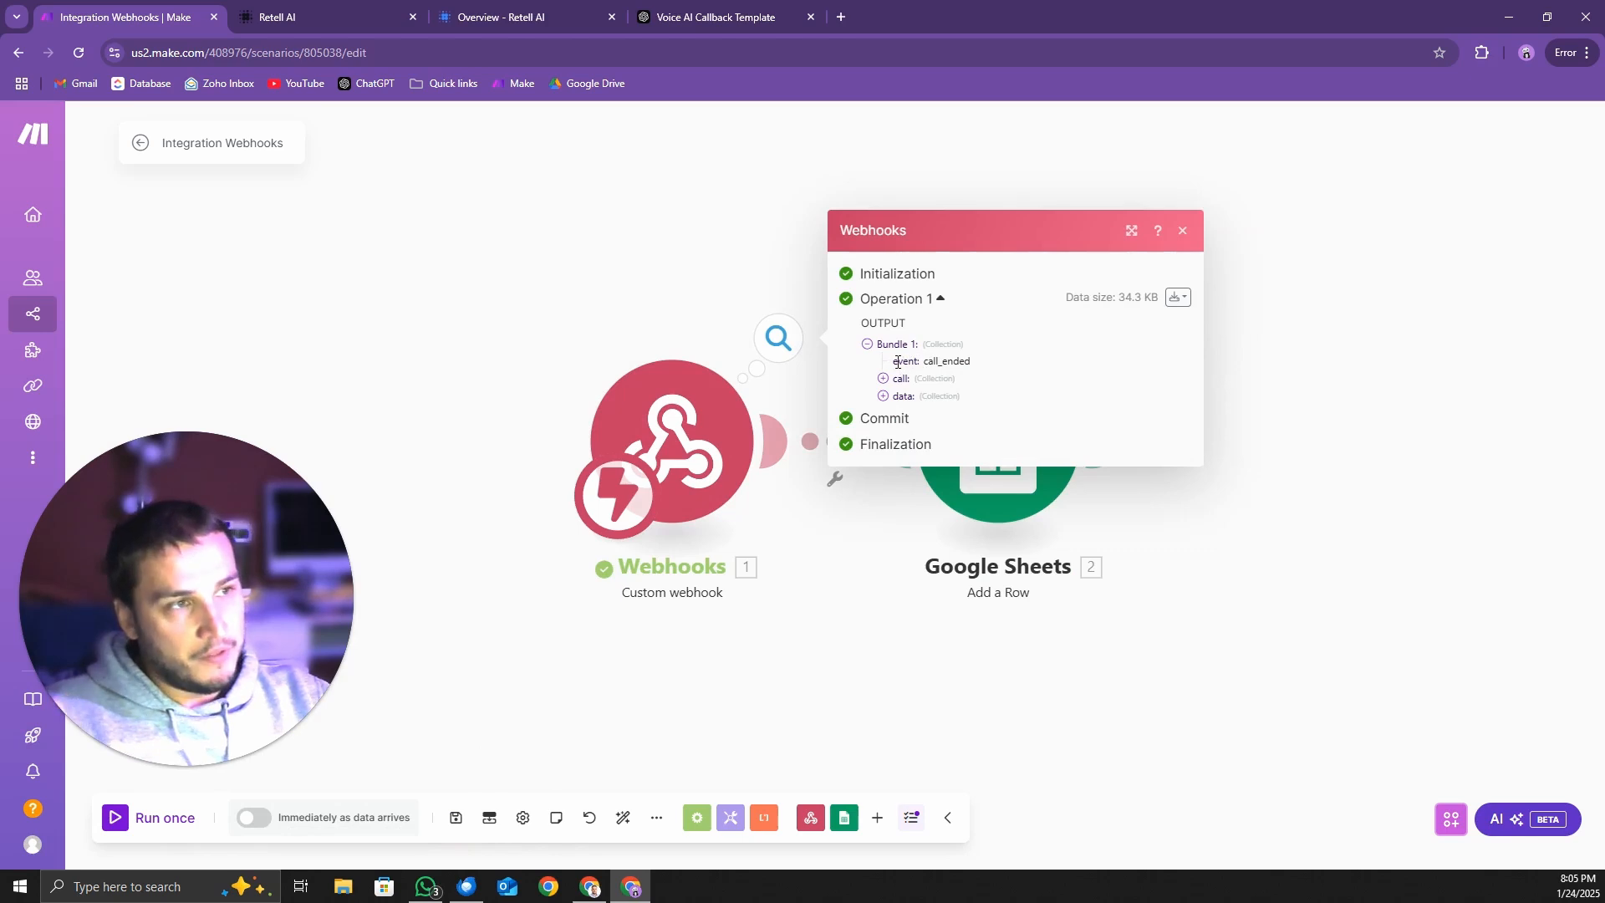
Examine the event value and the data collection, including the transcript, in the Webhooks output bundle
{"action": "left_click_drag", "start_coordinate": [898, 362], "coordinate": [960, 362]}
{"action": "left_click", "coordinate": [888, 405]}
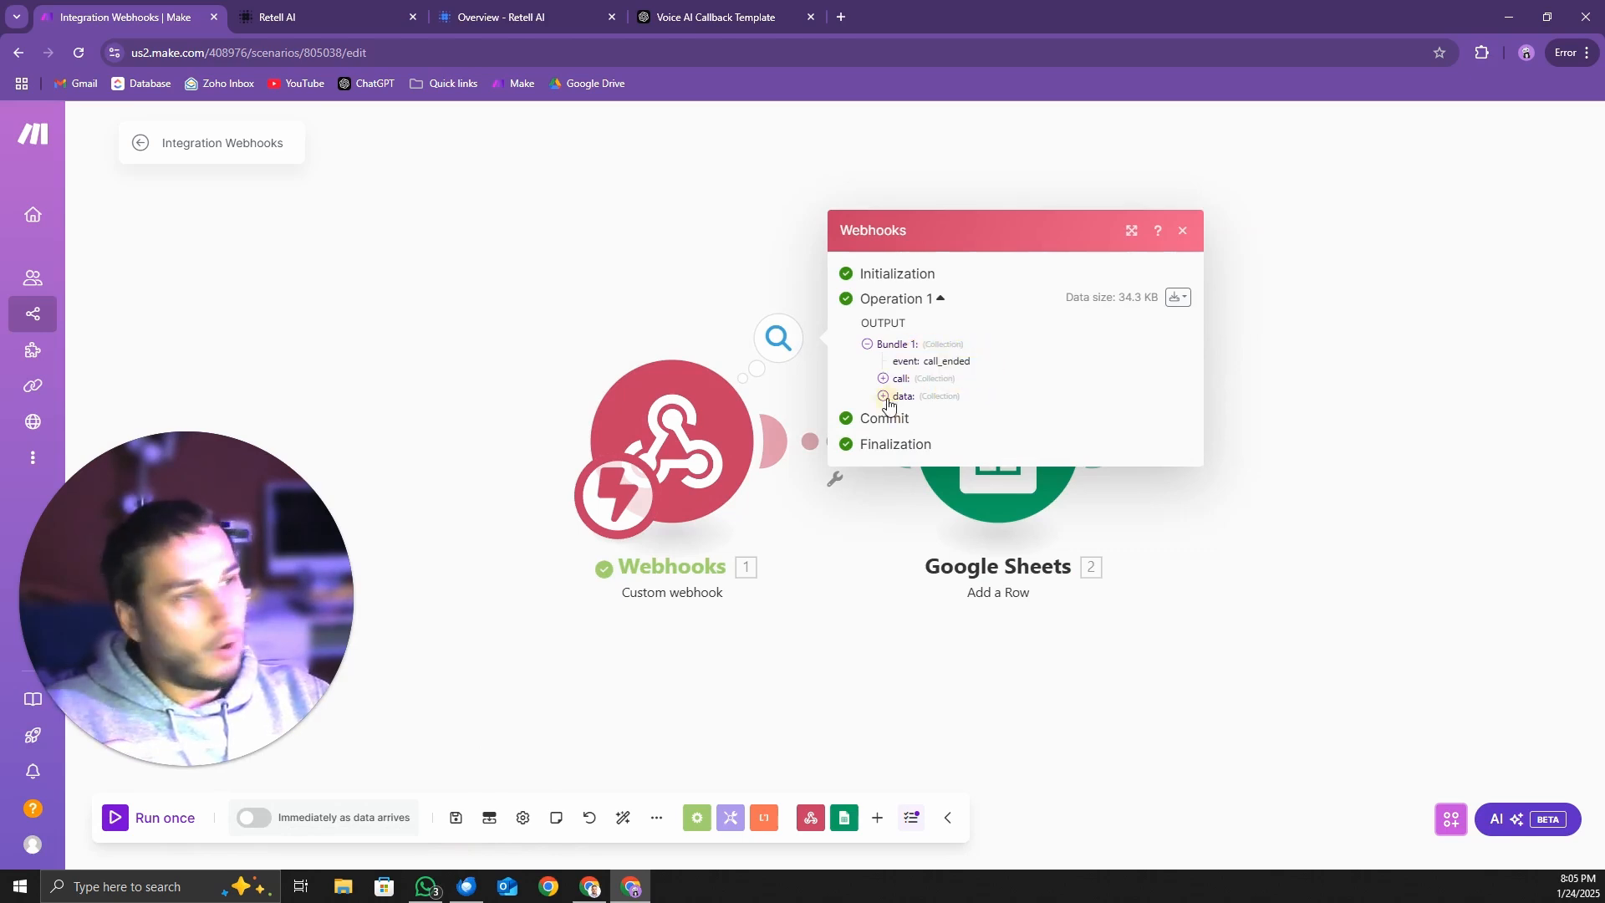
{"action": "left_click", "coordinate": [885, 398]}
{"action": "scroll", "coordinate": [1032, 542], "scroll_direction": "down", "scroll_amount": 3}
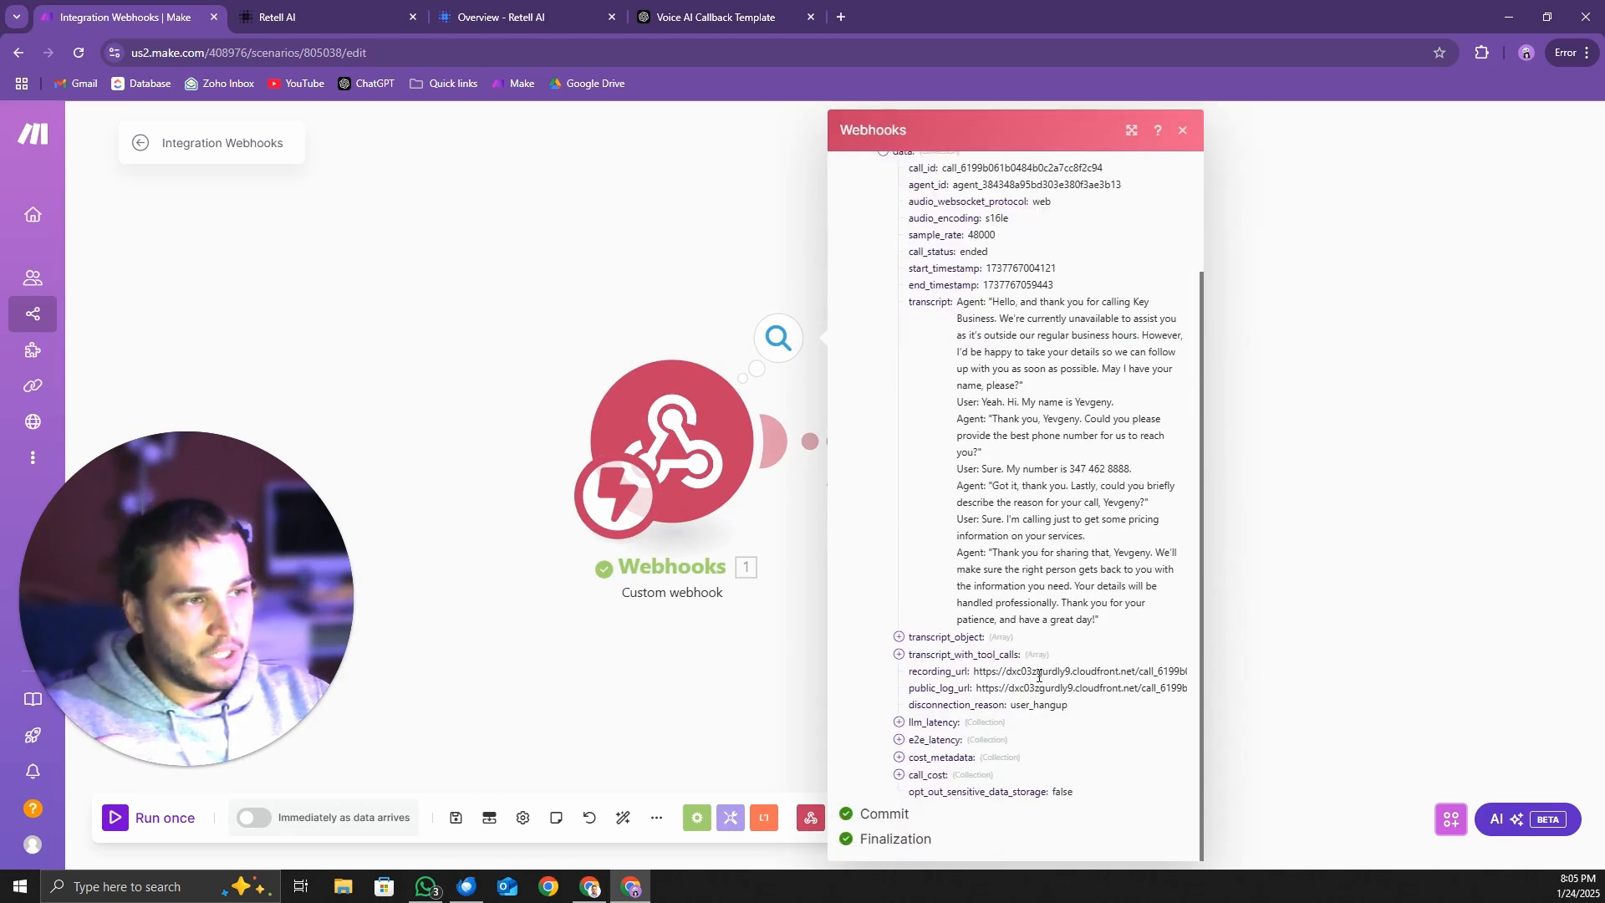
{"action": "scroll", "coordinate": [962, 494], "scroll_direction": "up", "scroll_amount": 3}
{"action": "left_click_drag", "start_coordinate": [911, 442], "coordinate": [1147, 792]}
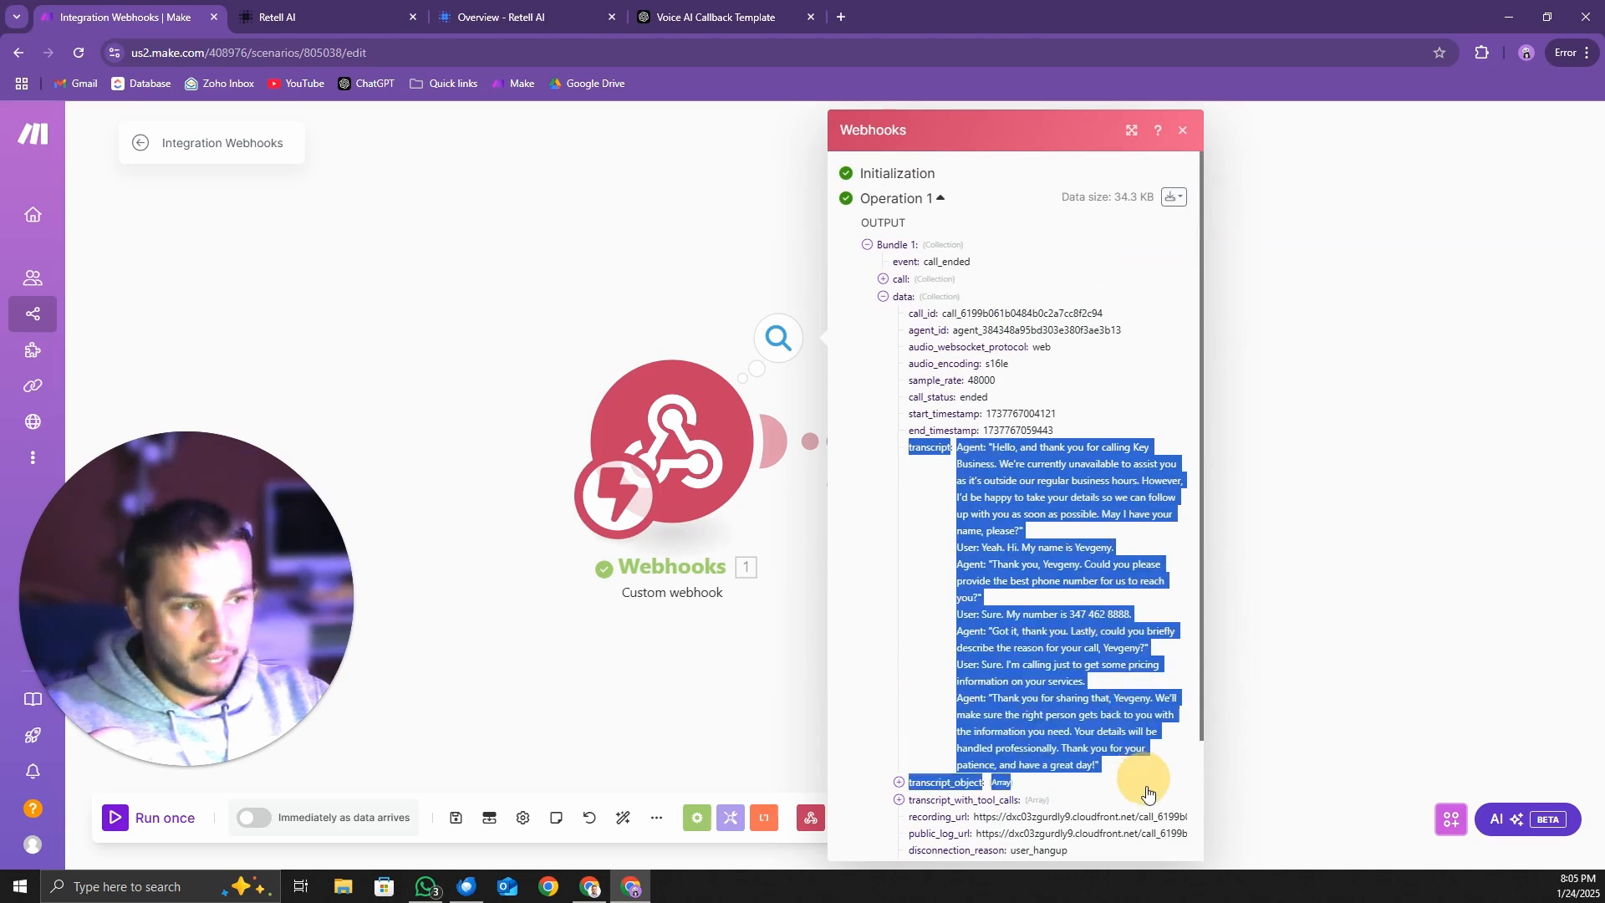
{"action": "left_click", "coordinate": [1071, 489]}
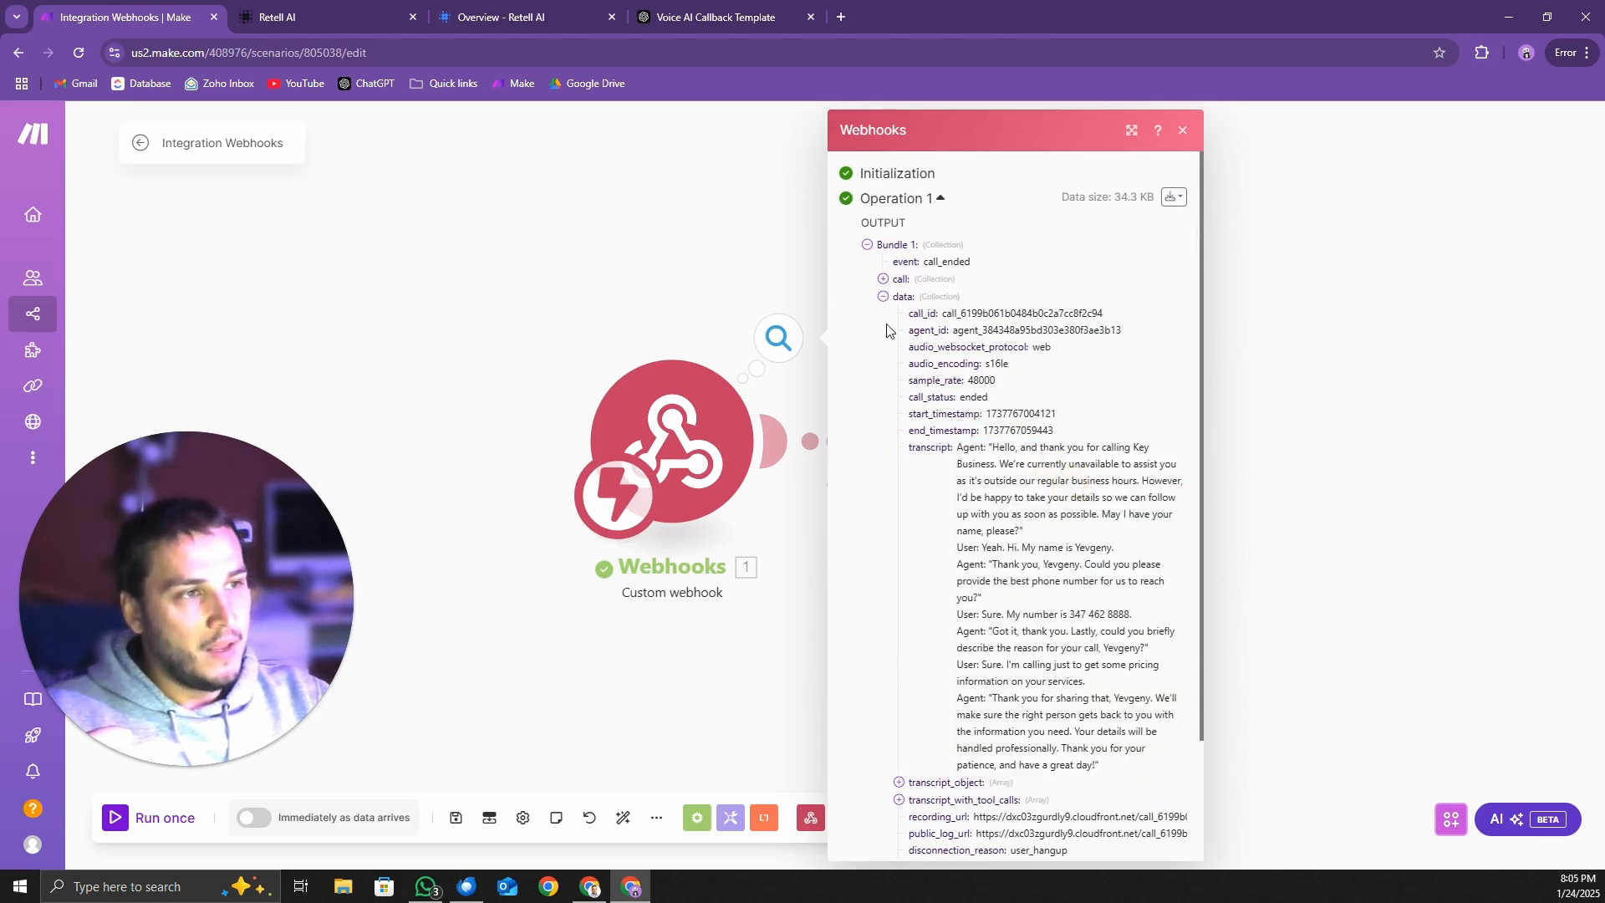
Run the Webhooks module alone again with the existing queue data and check the new bundle's event value
{"action": "right_click", "coordinate": [674, 444]}
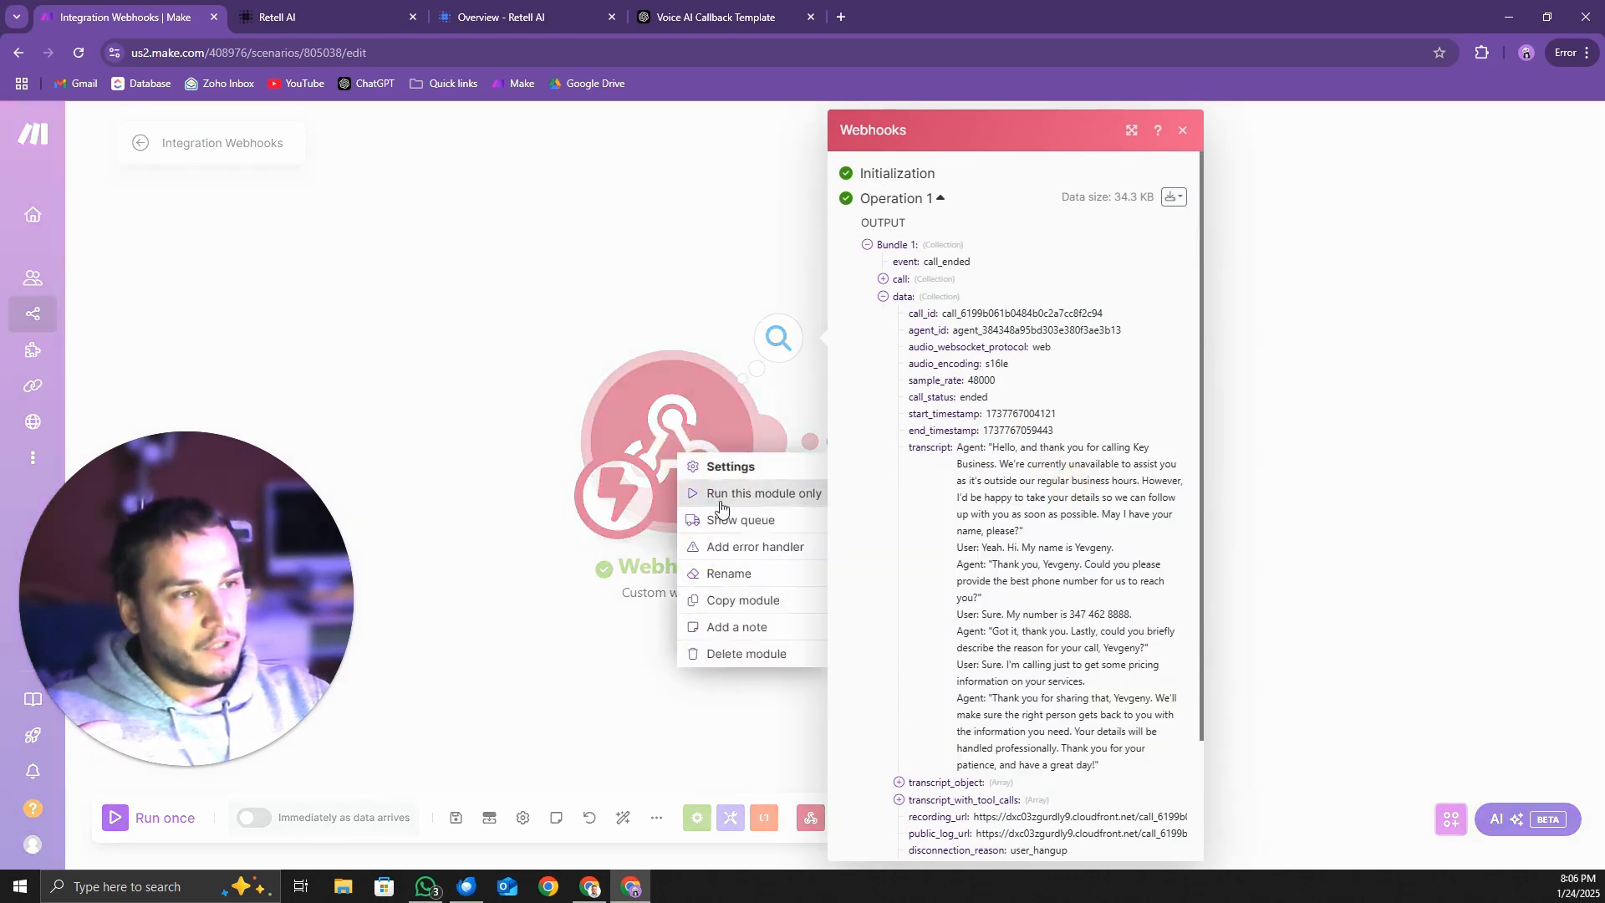
{"action": "left_click", "coordinate": [721, 498]}
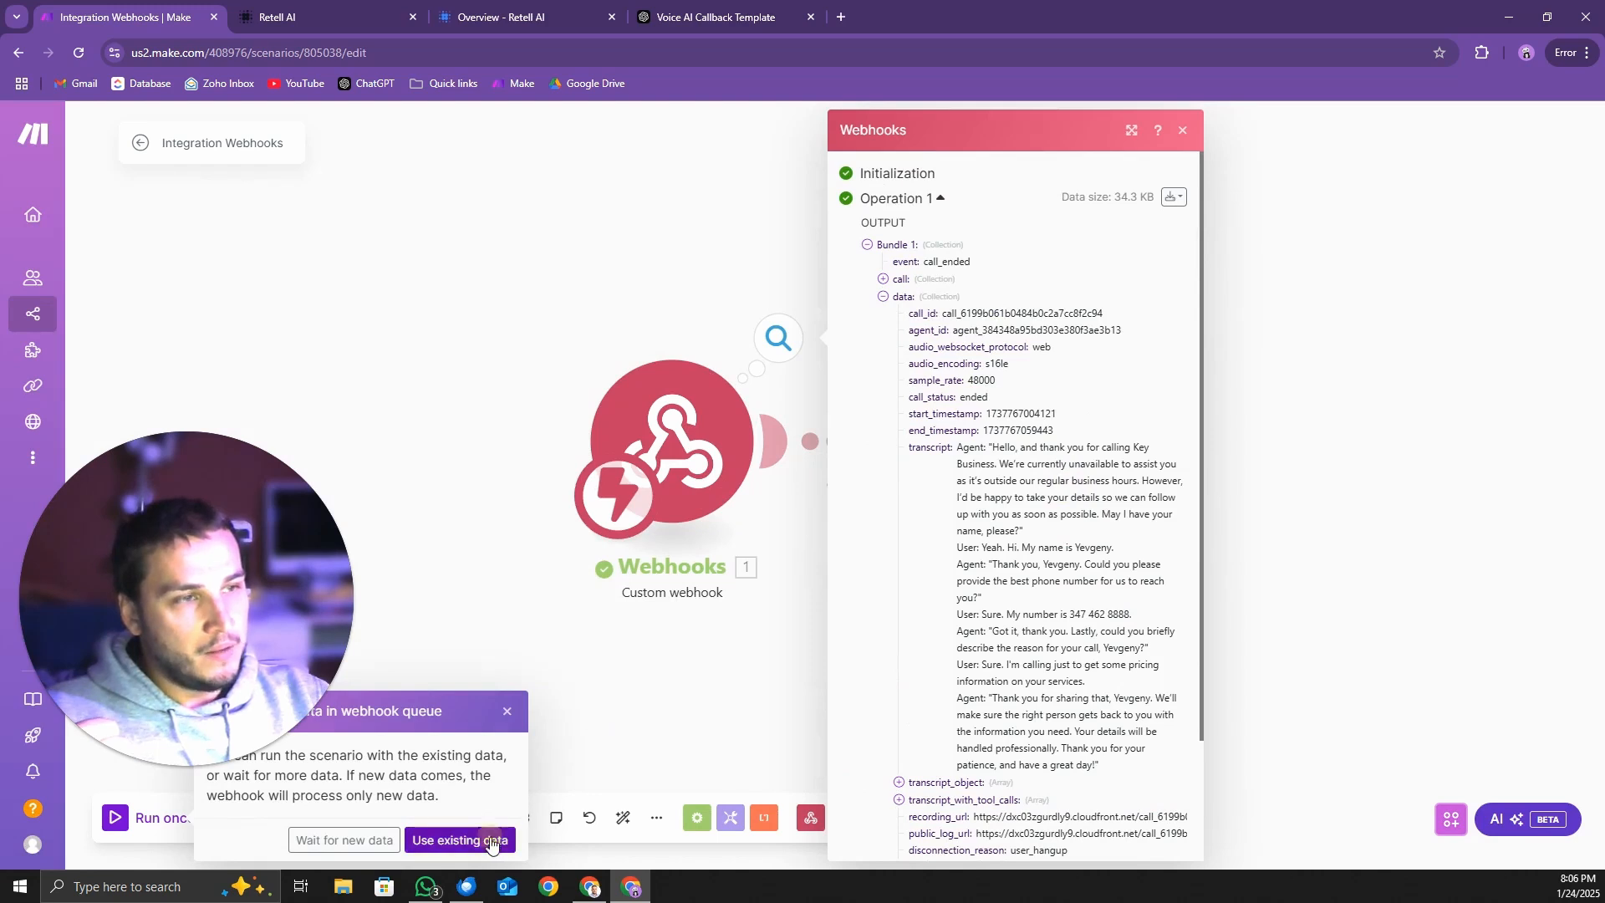
{"action": "left_click", "coordinate": [473, 840]}
{"action": "left_click_drag", "start_coordinate": [973, 361], "coordinate": [922, 358]}
{"action": "left_click", "coordinate": [1027, 375]}
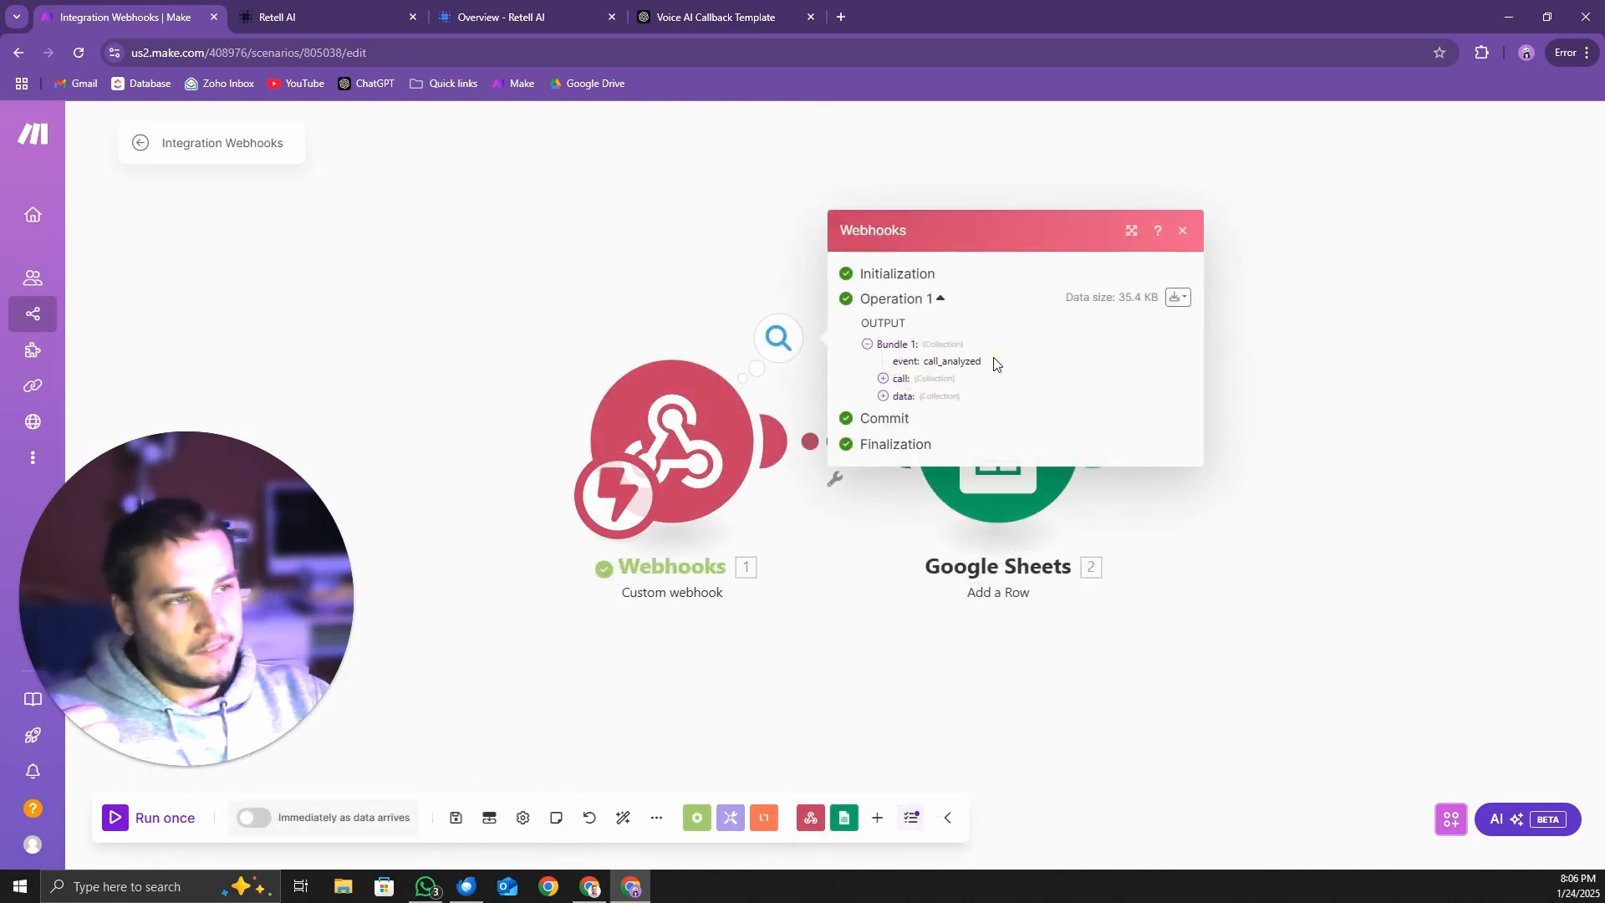
Expand the bundle's data collection and its call_analysis, and read the call_summary
{"action": "left_click", "coordinate": [883, 397]}
{"action": "scroll", "coordinate": [1012, 431], "scroll_direction": "down", "scroll_amount": 2}
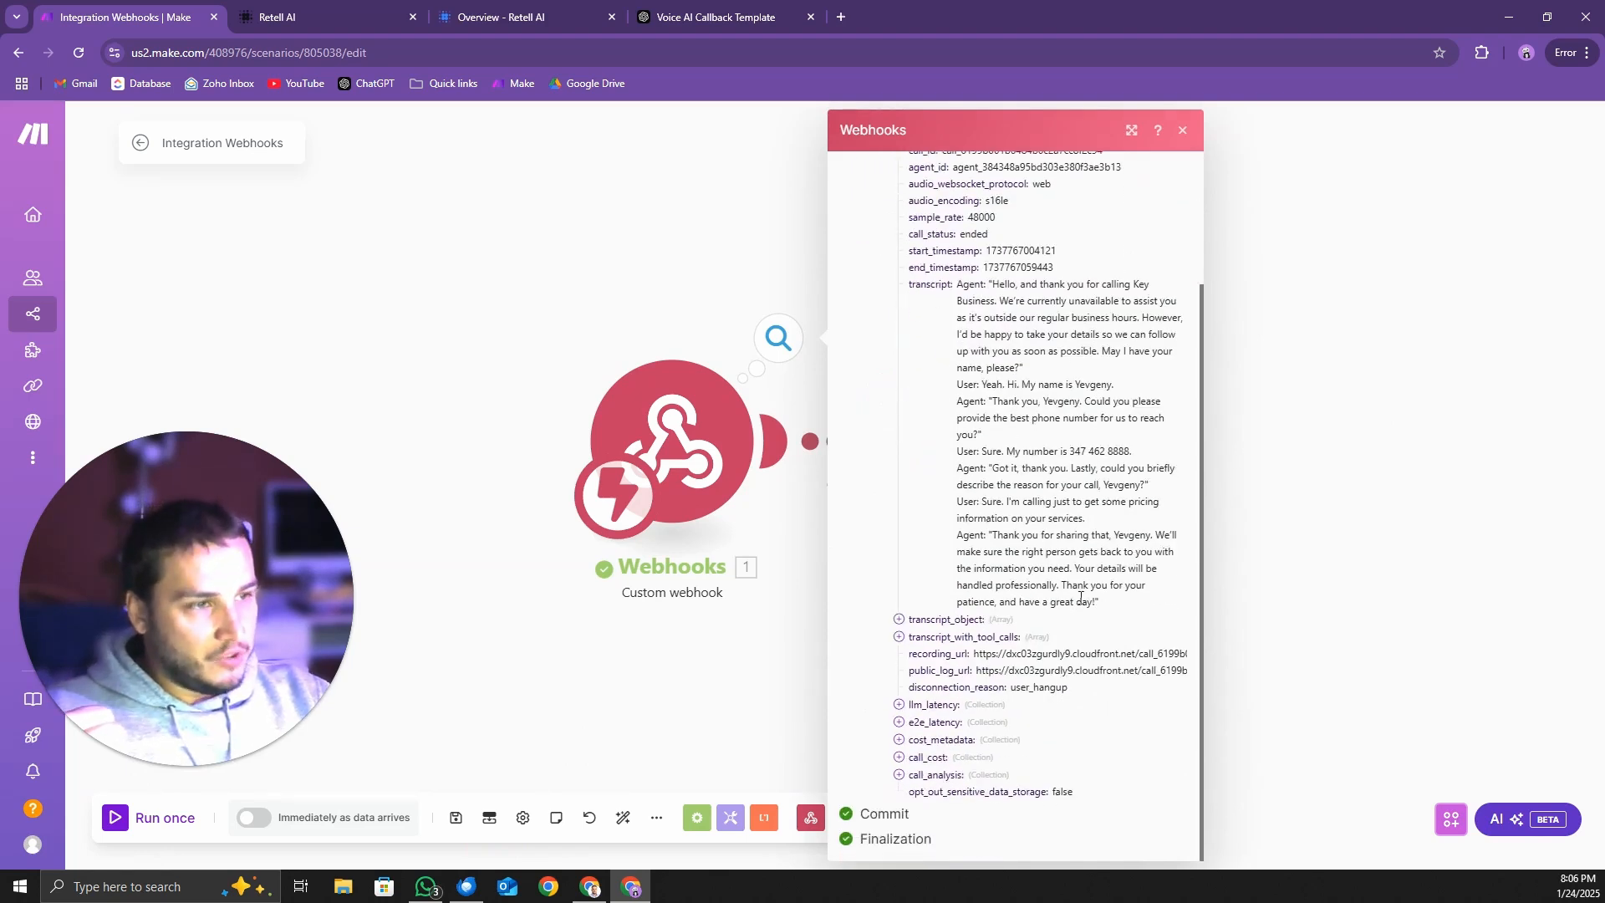
{"action": "left_click", "coordinate": [899, 775]}
{"action": "scroll", "coordinate": [1098, 735], "scroll_direction": "down", "scroll_amount": 1}
{"action": "scroll", "coordinate": [1097, 735], "scroll_direction": "down", "scroll_amount": 2}
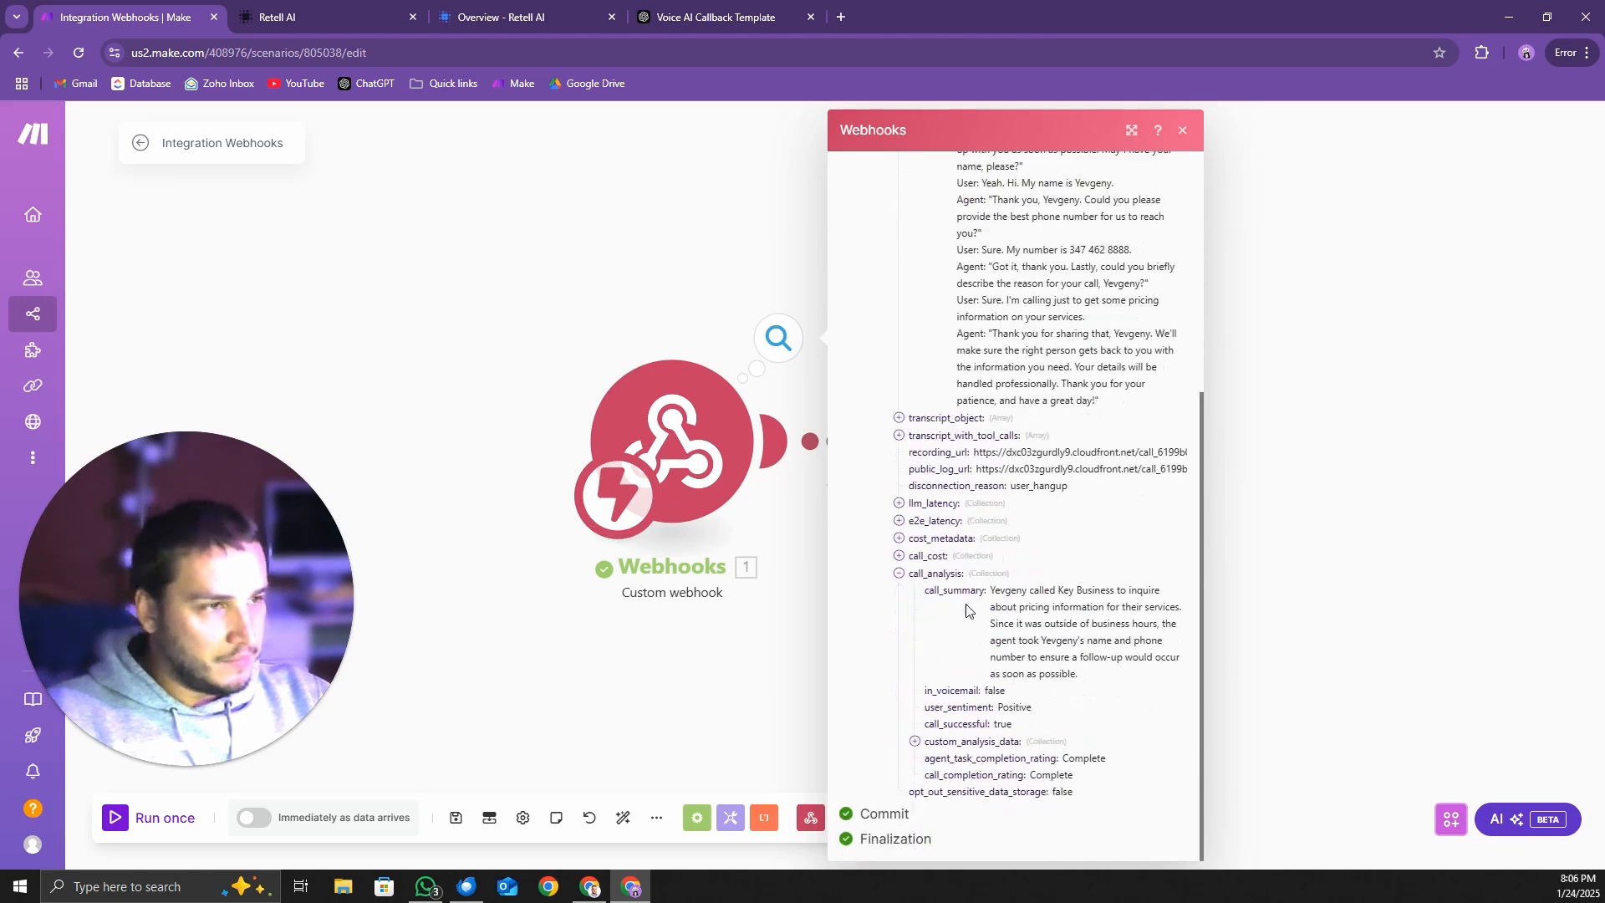
{"action": "left_click_drag", "start_coordinate": [985, 592], "coordinate": [1137, 677]}
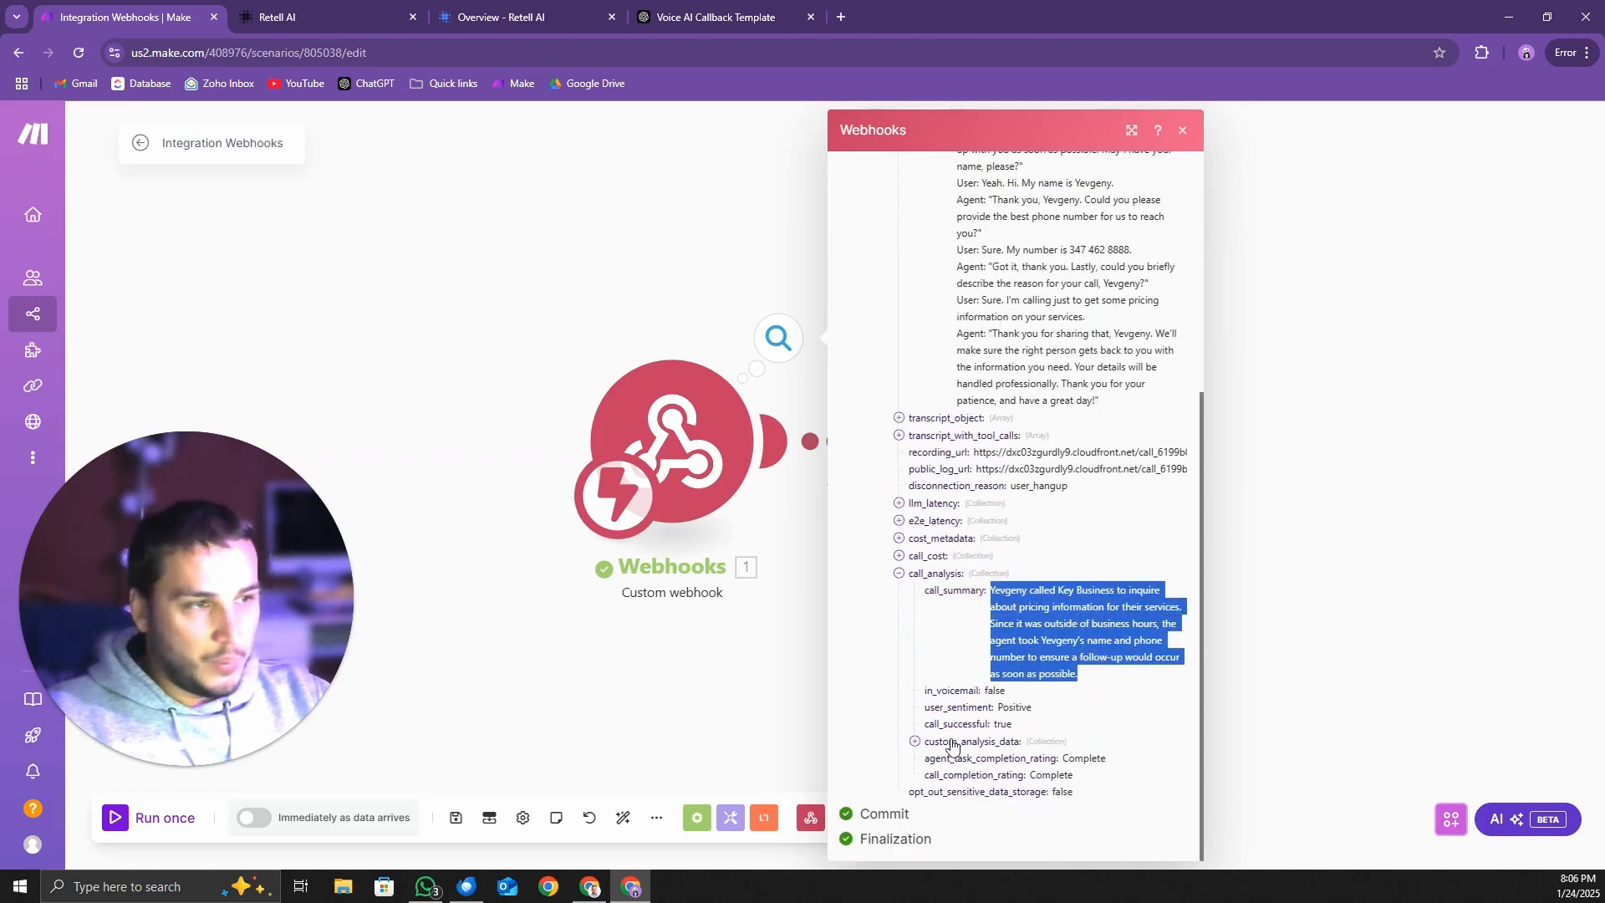
Expand custom_analysis_data and examine the caller_name, phone_number and call_reason fields
{"action": "left_click", "coordinate": [915, 742]}
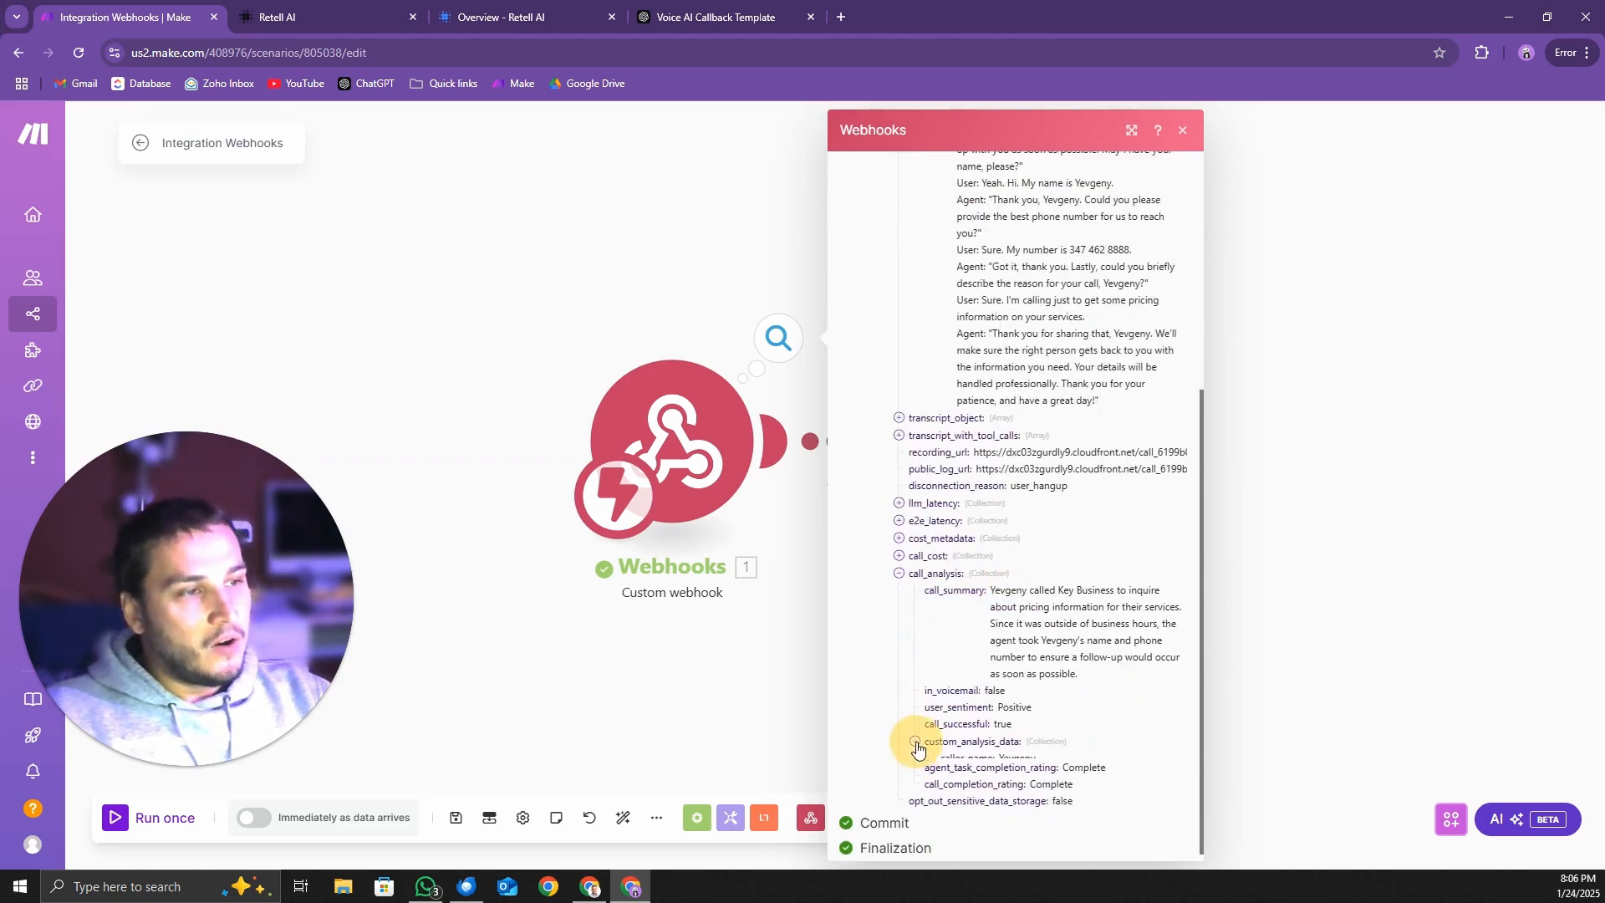
{"action": "scroll", "coordinate": [1002, 703], "scroll_direction": "down", "scroll_amount": 1}
{"action": "left_click_drag", "start_coordinate": [943, 708], "coordinate": [1341, 724]}
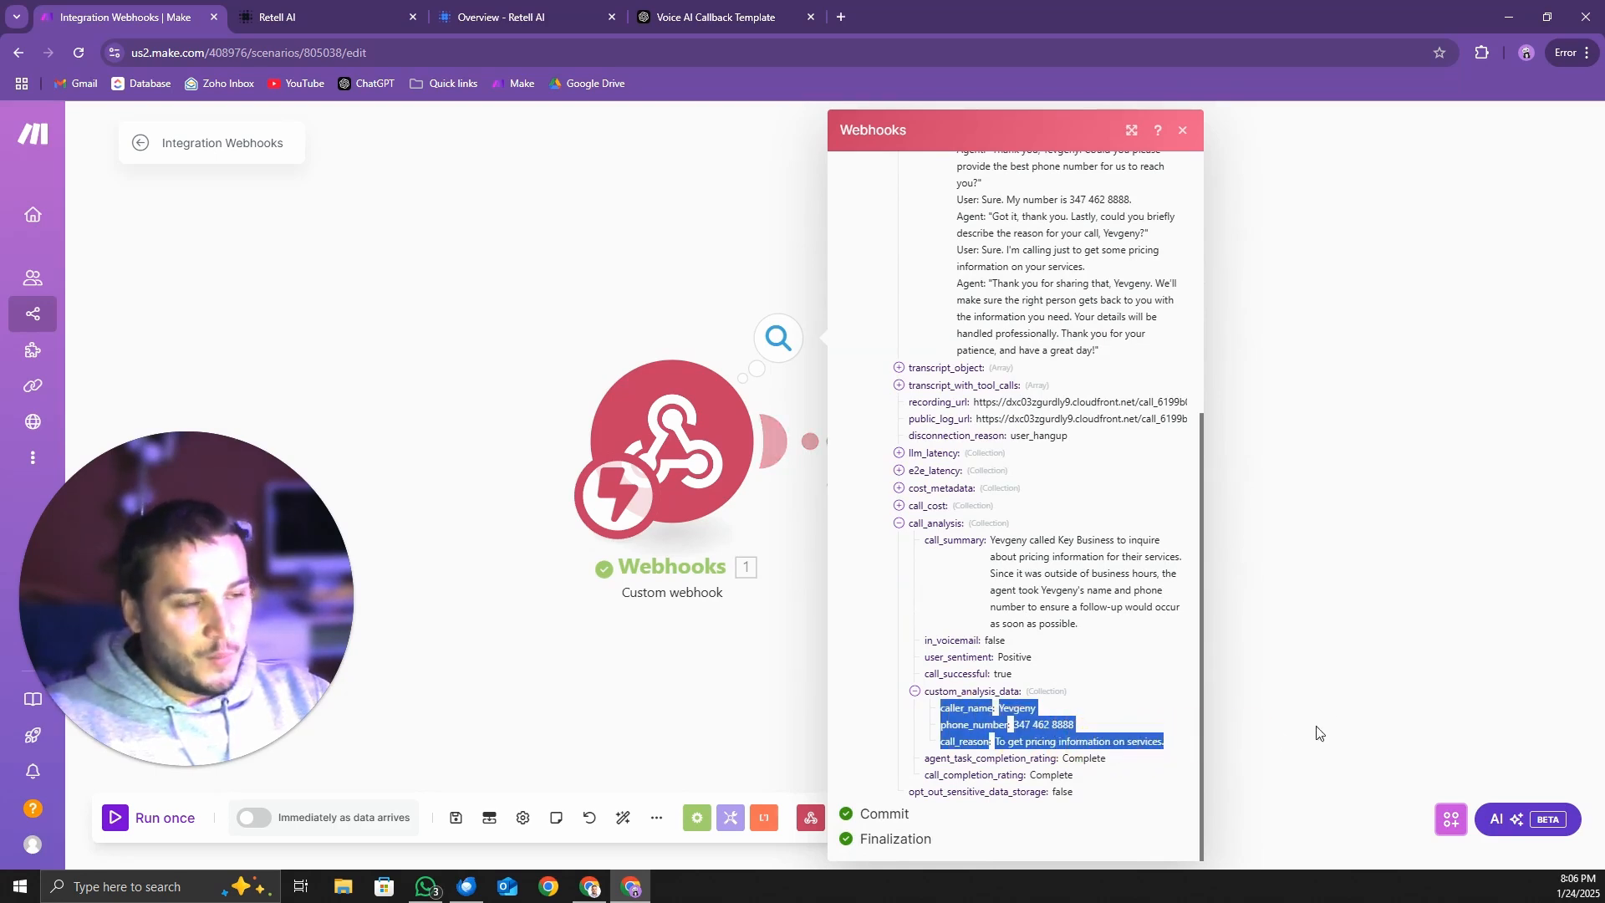
{"action": "left_click", "coordinate": [979, 714]}
{"action": "left_click", "coordinate": [949, 709]}
{"action": "left_click_drag", "start_coordinate": [950, 708], "coordinate": [1014, 725]}
{"action": "left_click", "coordinate": [1023, 710]}
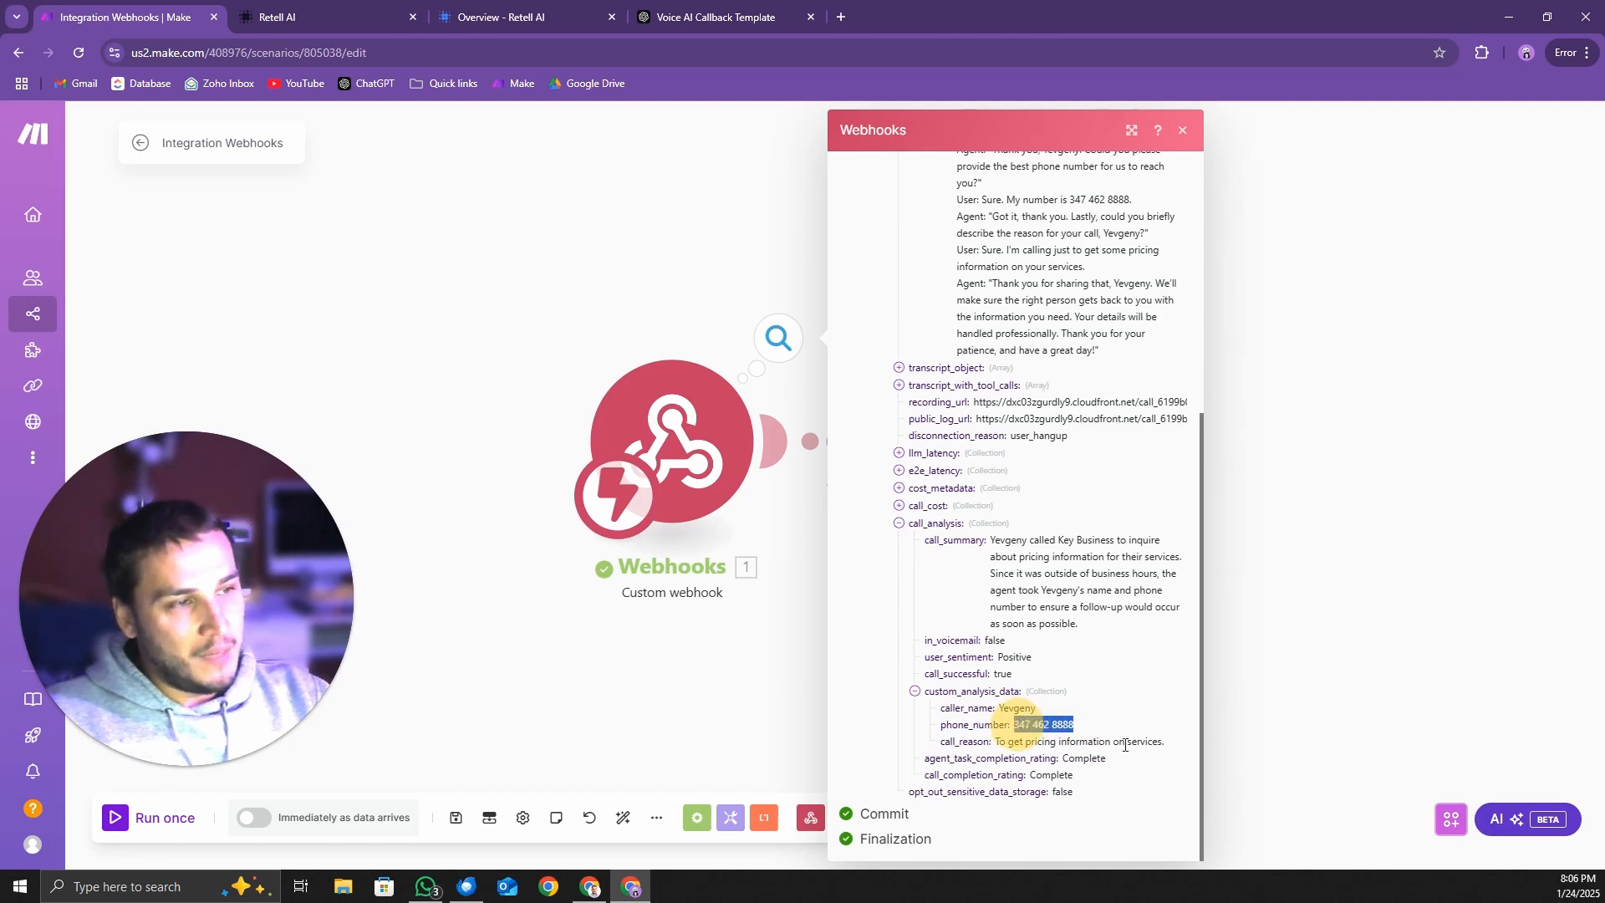
{"action": "left_click_drag", "start_coordinate": [1128, 742], "coordinate": [997, 742]}
{"action": "left_click", "coordinate": [1074, 725]}
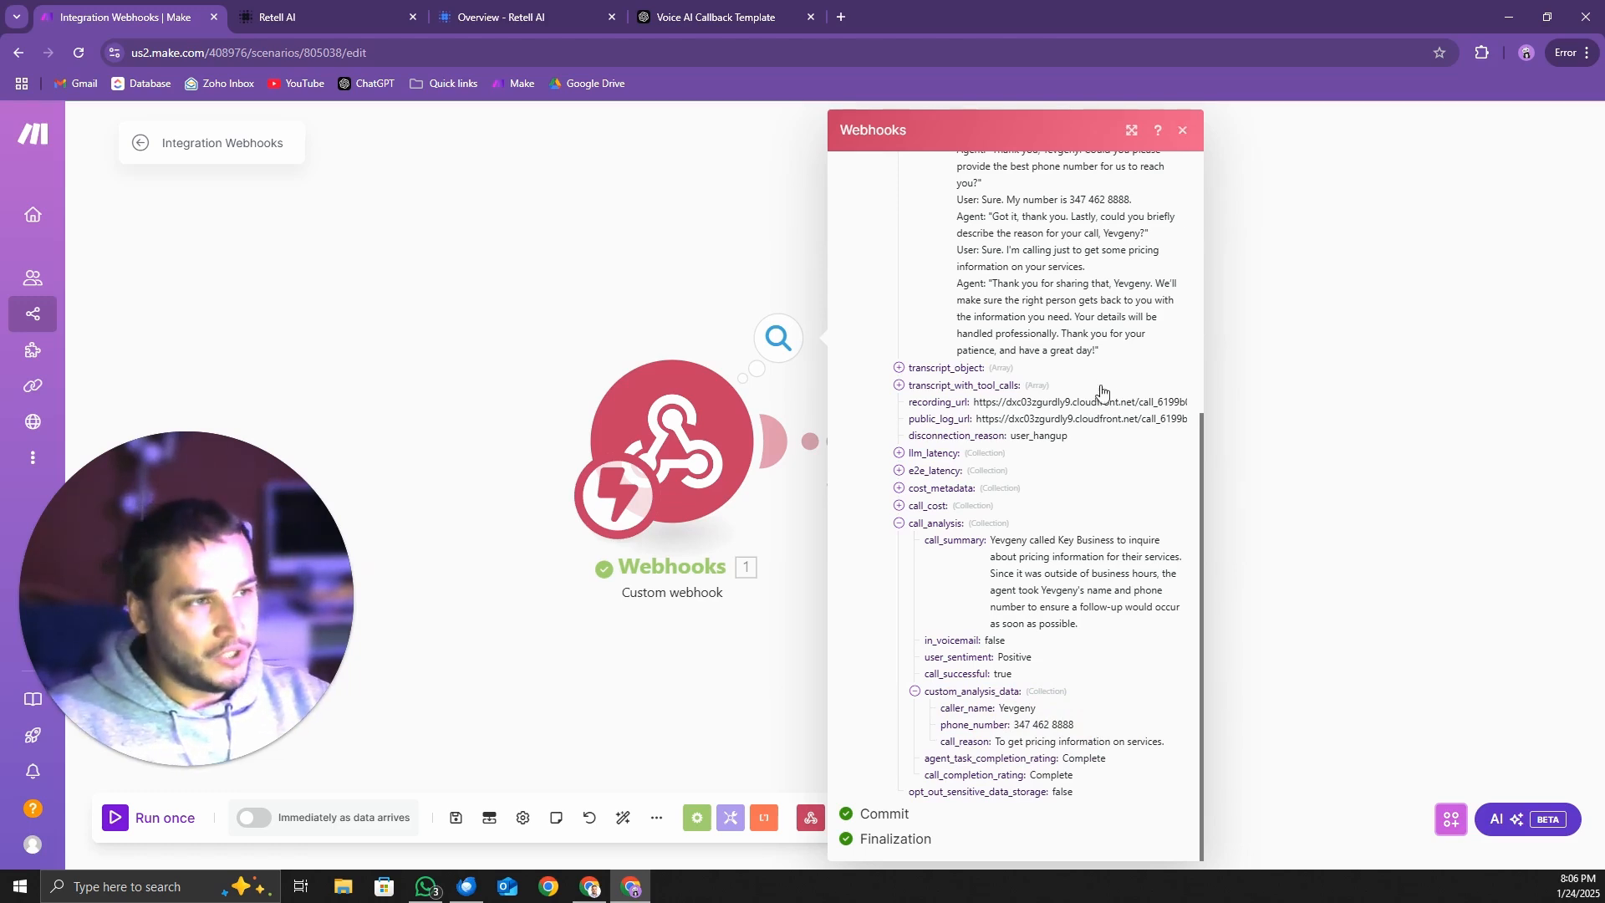
Recheck the event value in the Webhooks output bundle and close the output
{"action": "scroll", "coordinate": [1102, 395], "scroll_direction": "up", "scroll_amount": 5}
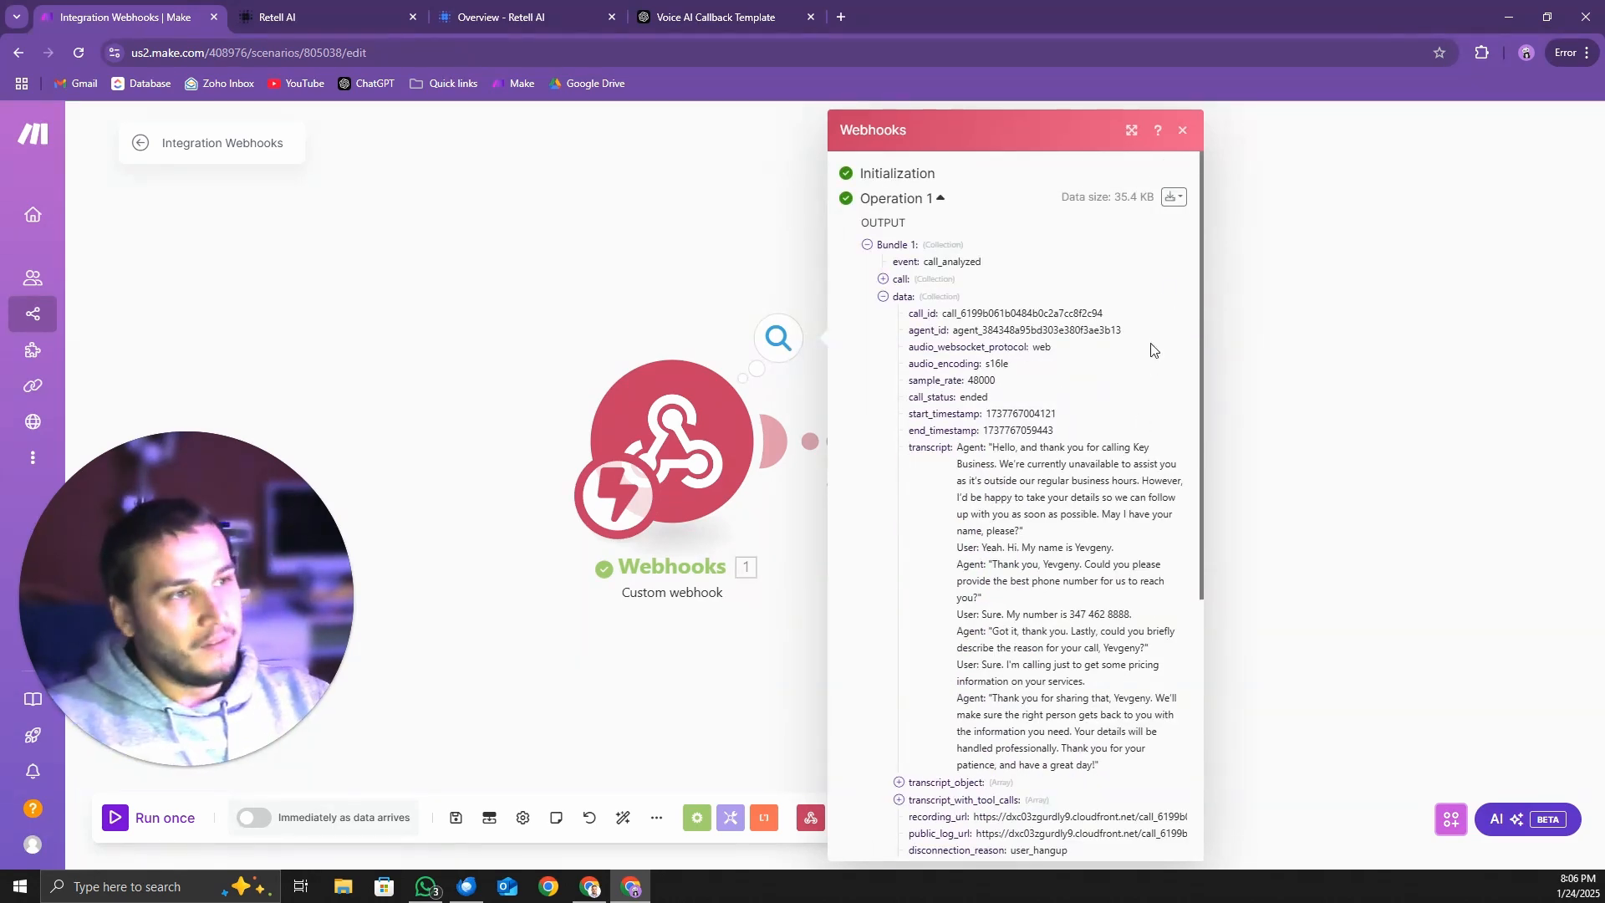
{"action": "left_click", "coordinate": [1183, 134]}
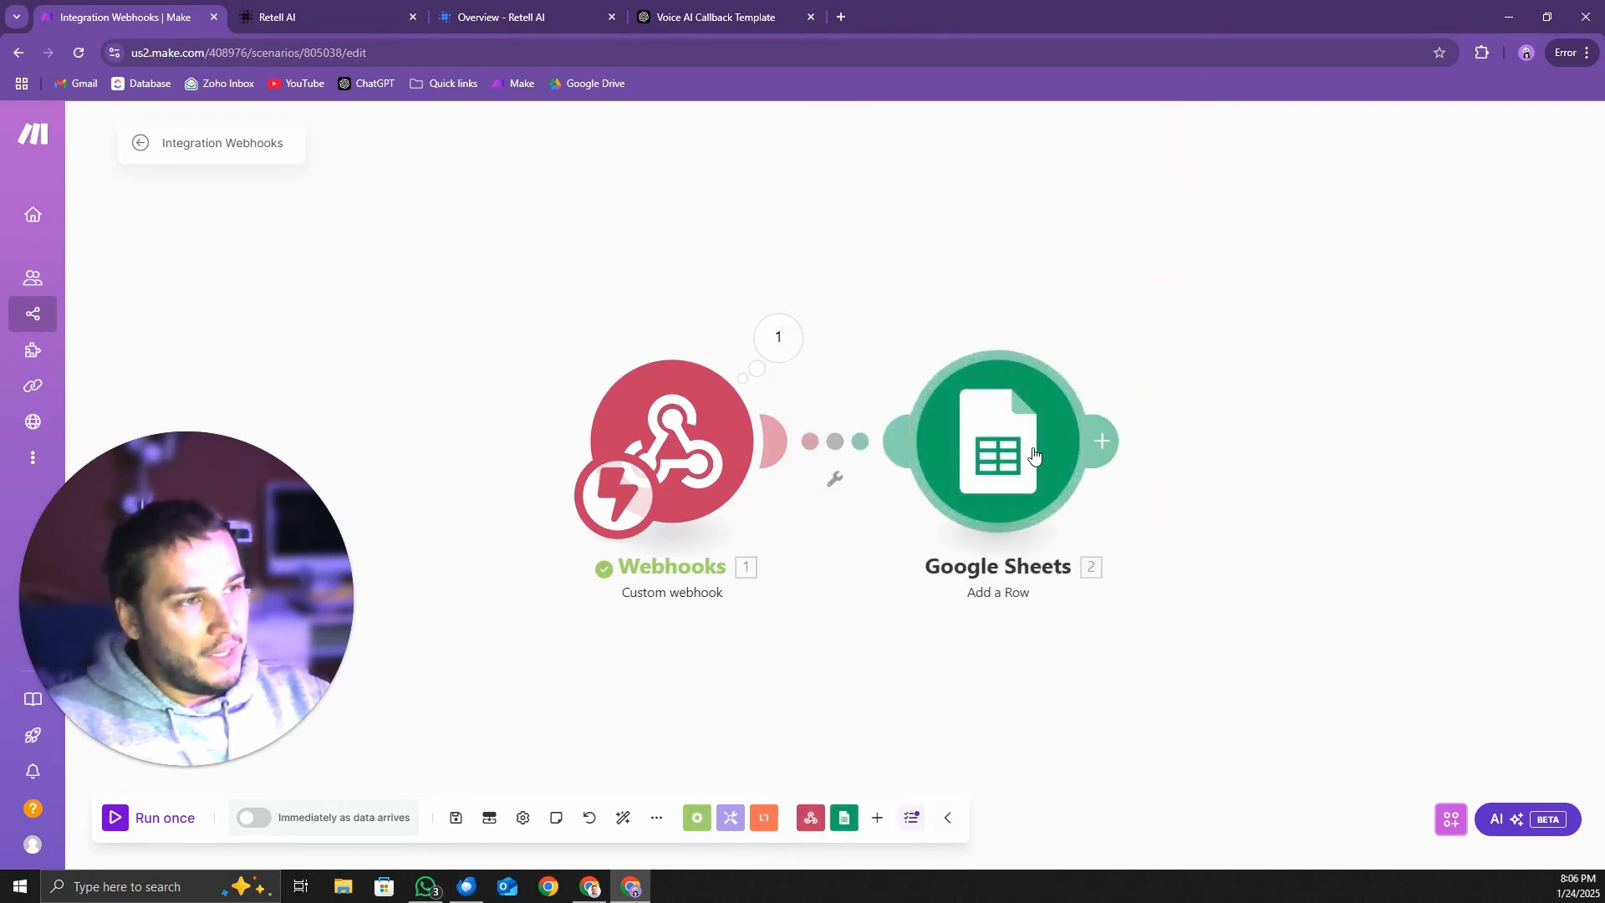
{"action": "left_click", "coordinate": [780, 342]}
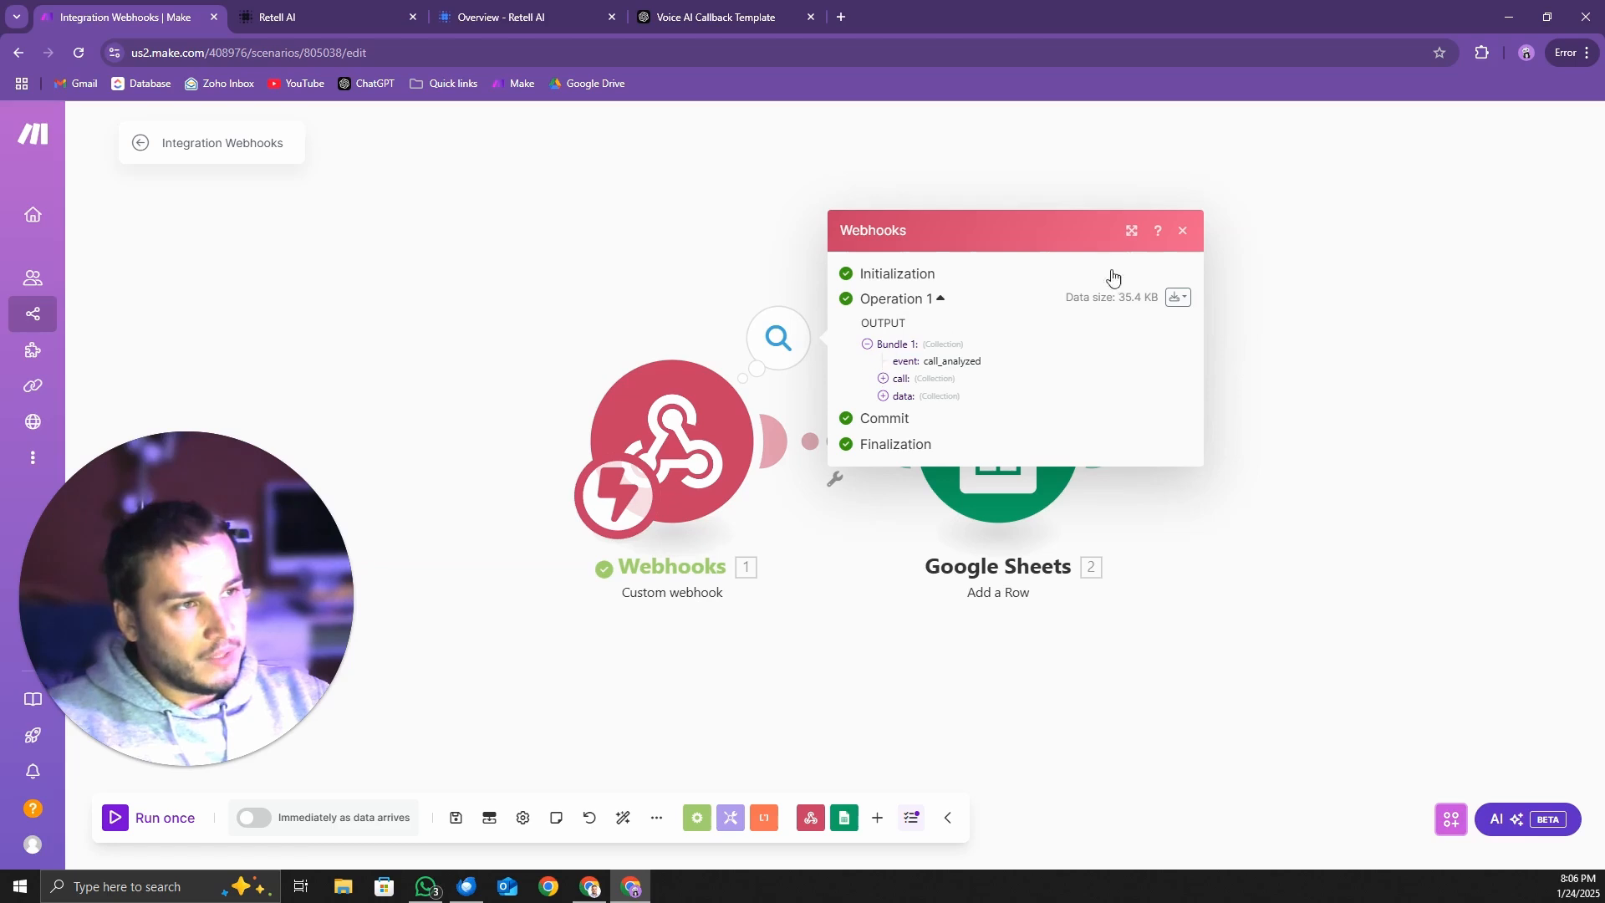
{"action": "left_click", "coordinate": [1183, 231]}
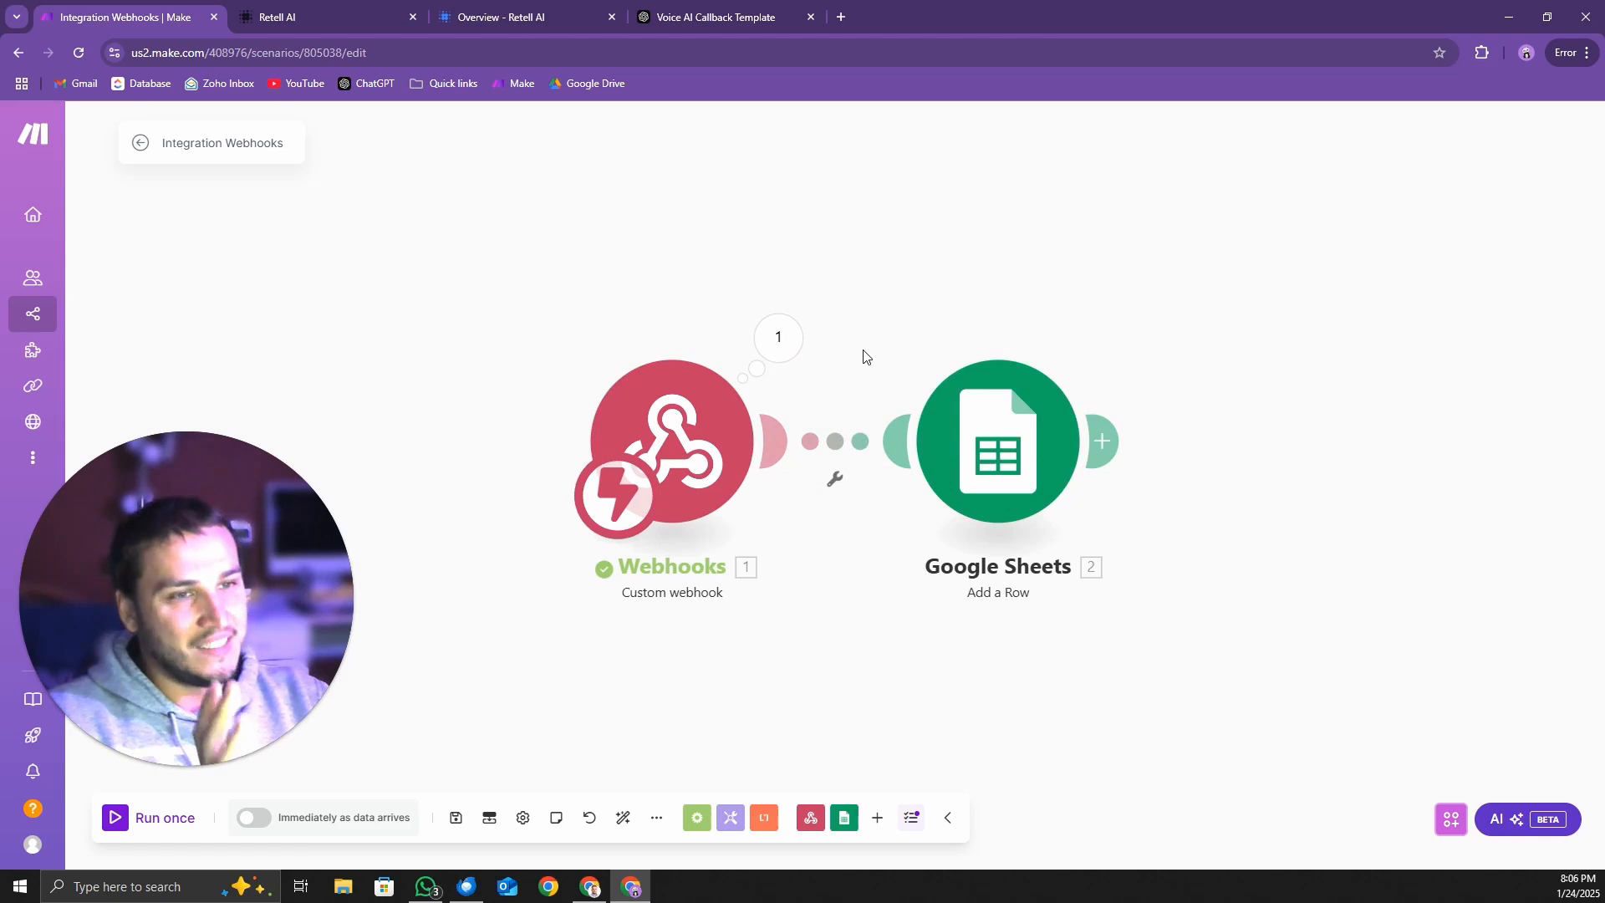
In the Google Sheets Add a Row module, map column A to caller_name from the data collection's call_analysis custom_analysis_data
{"action": "left_click", "coordinate": [1036, 441]}
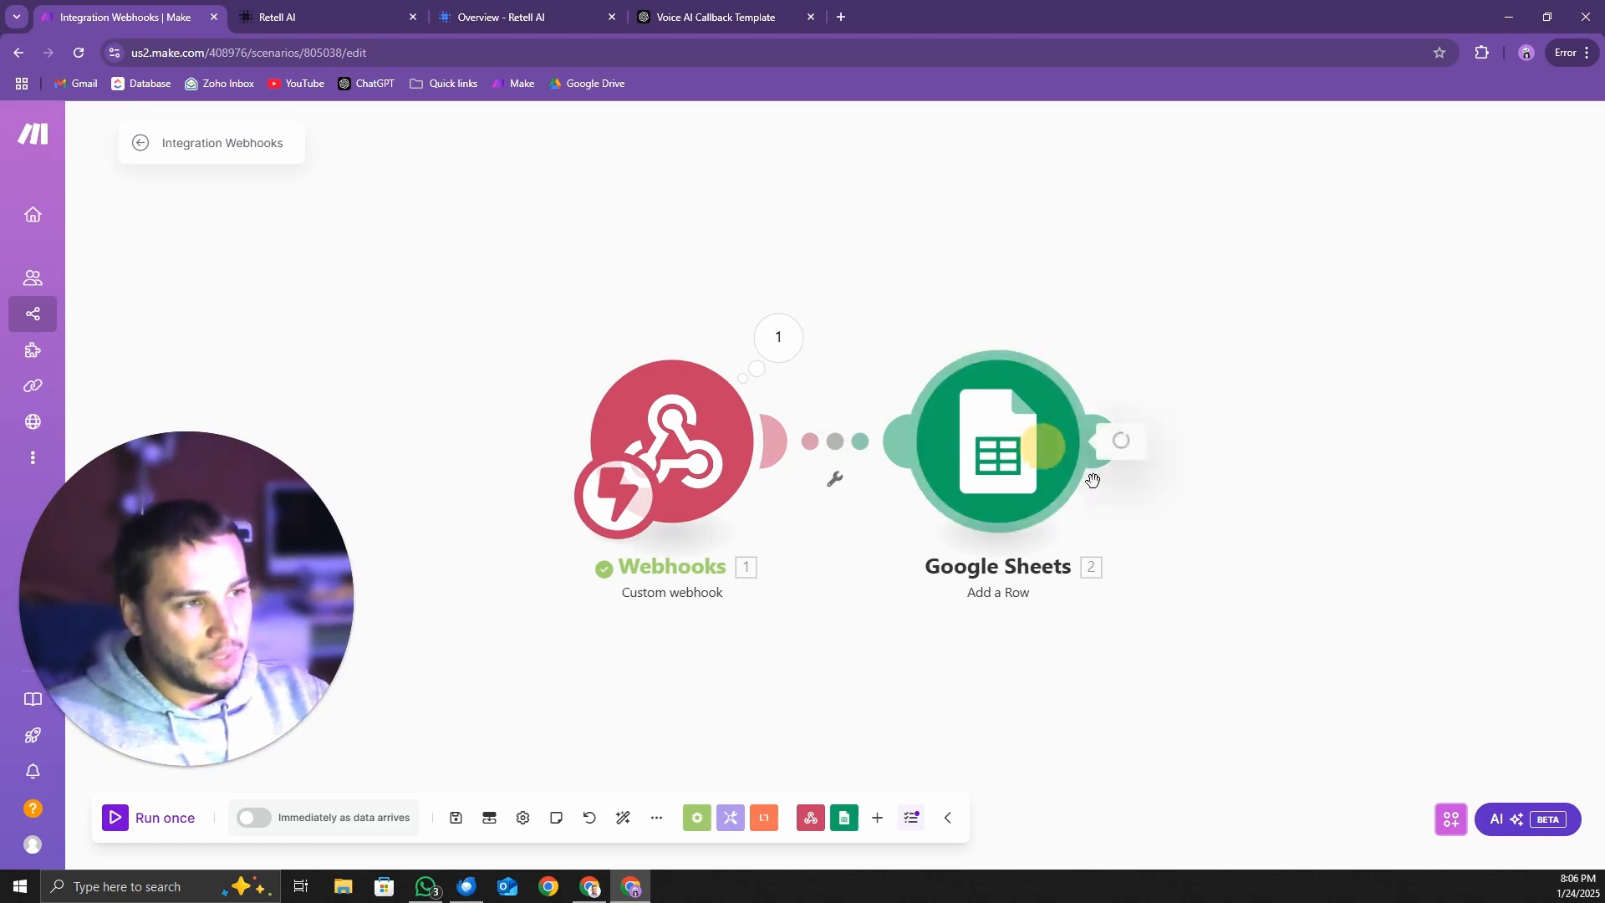
{"action": "scroll", "coordinate": [1313, 629], "scroll_direction": "down", "scroll_amount": 3}
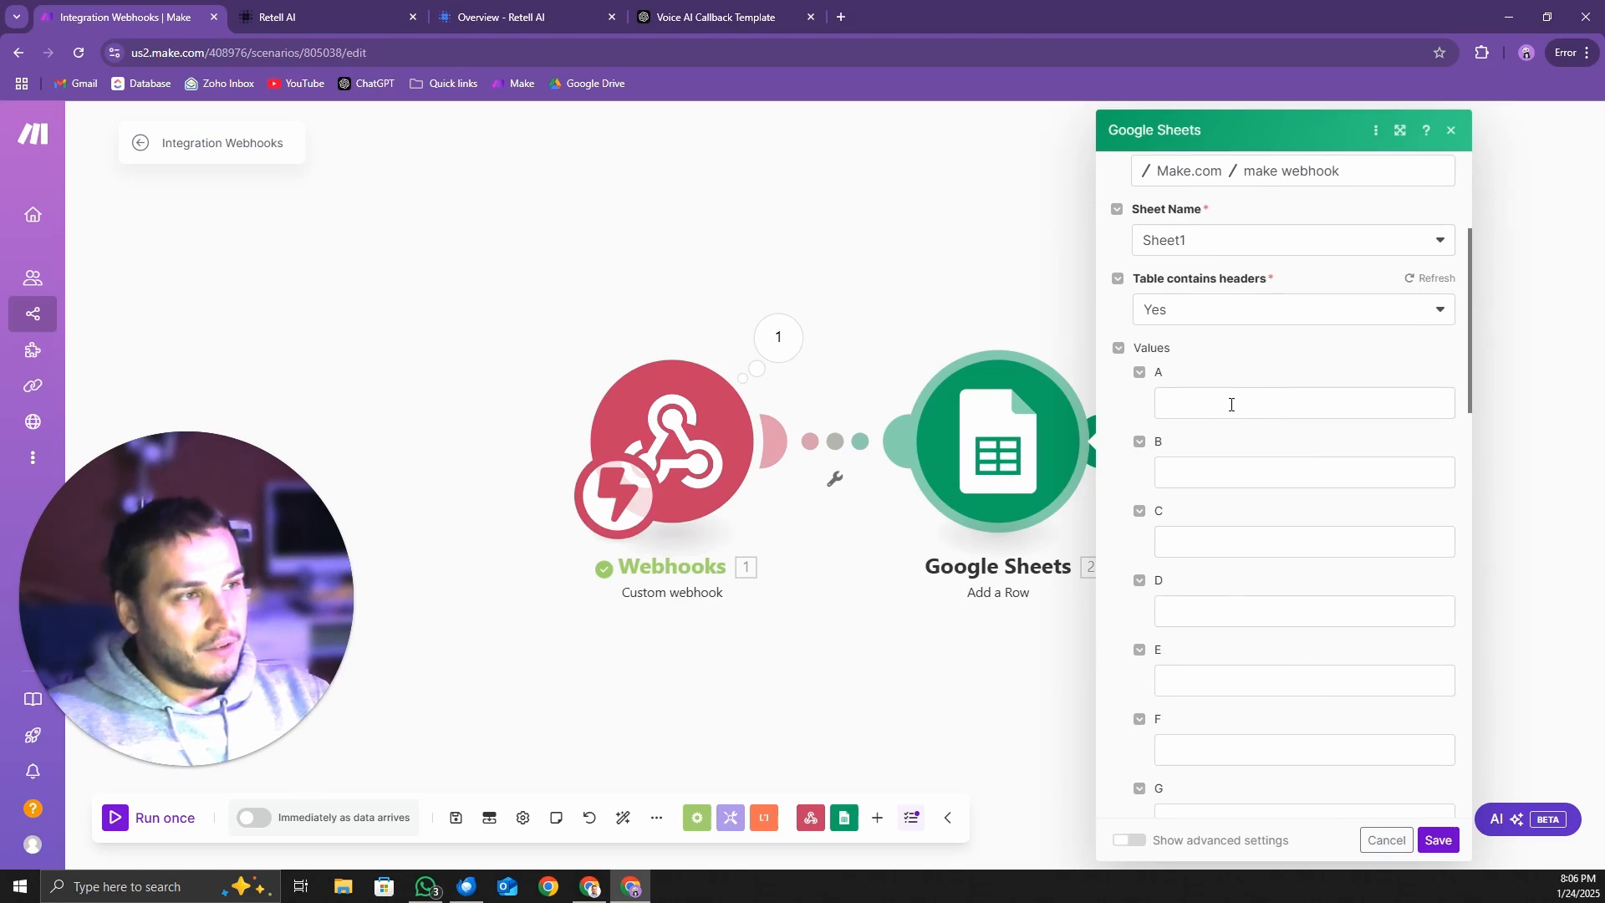
{"action": "left_click", "coordinate": [1189, 400]}
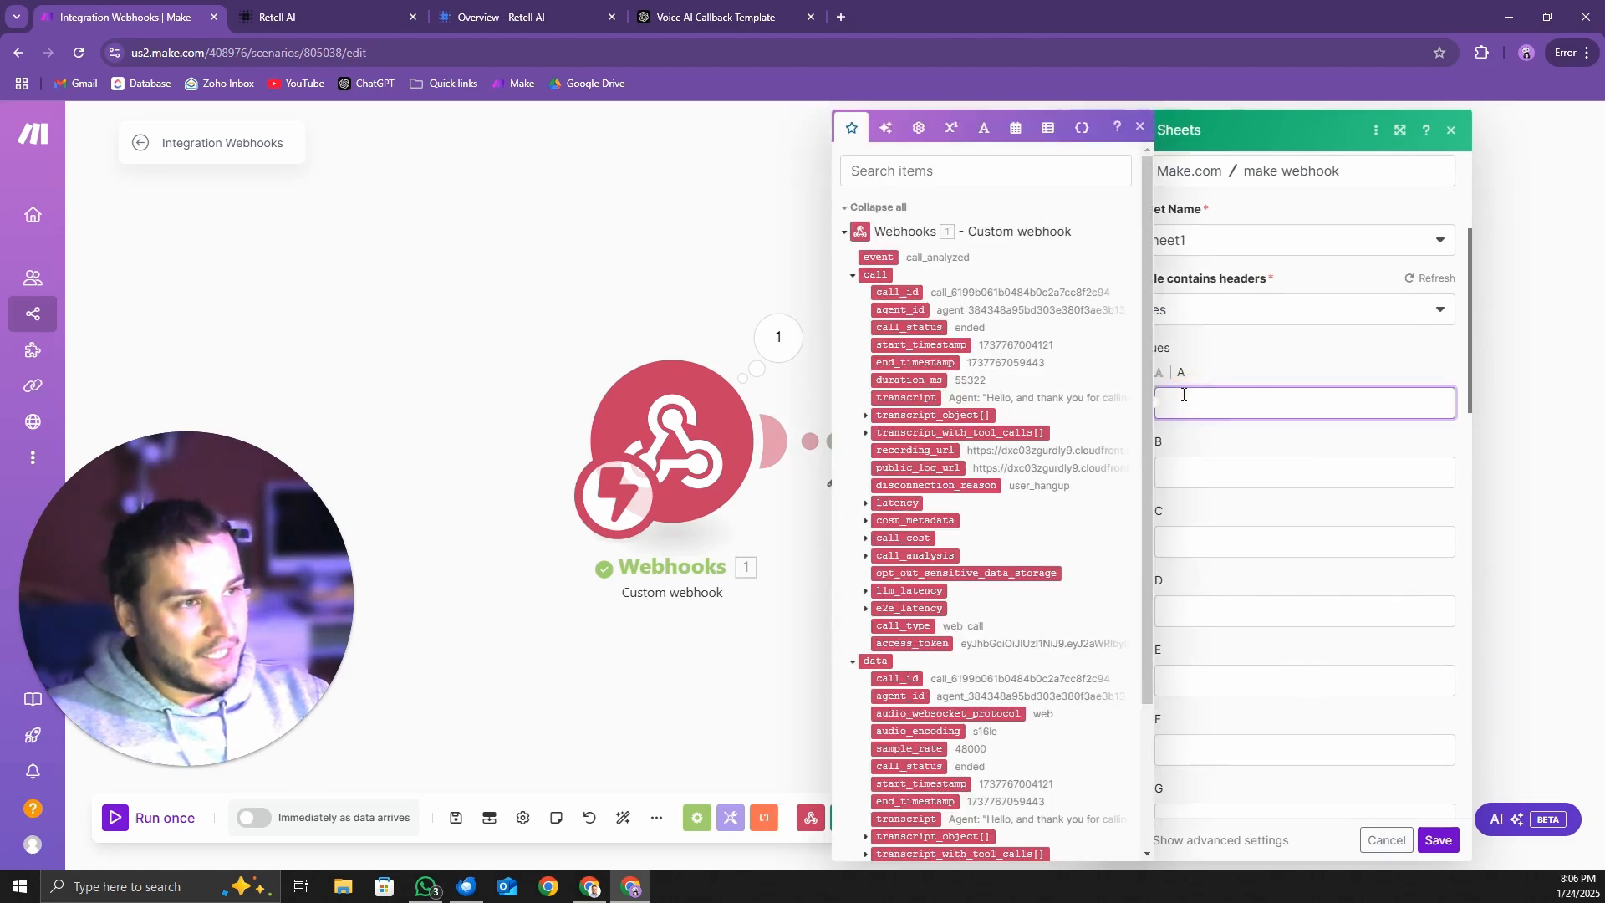
{"action": "scroll", "coordinate": [924, 428], "scroll_direction": "down", "scroll_amount": 3}
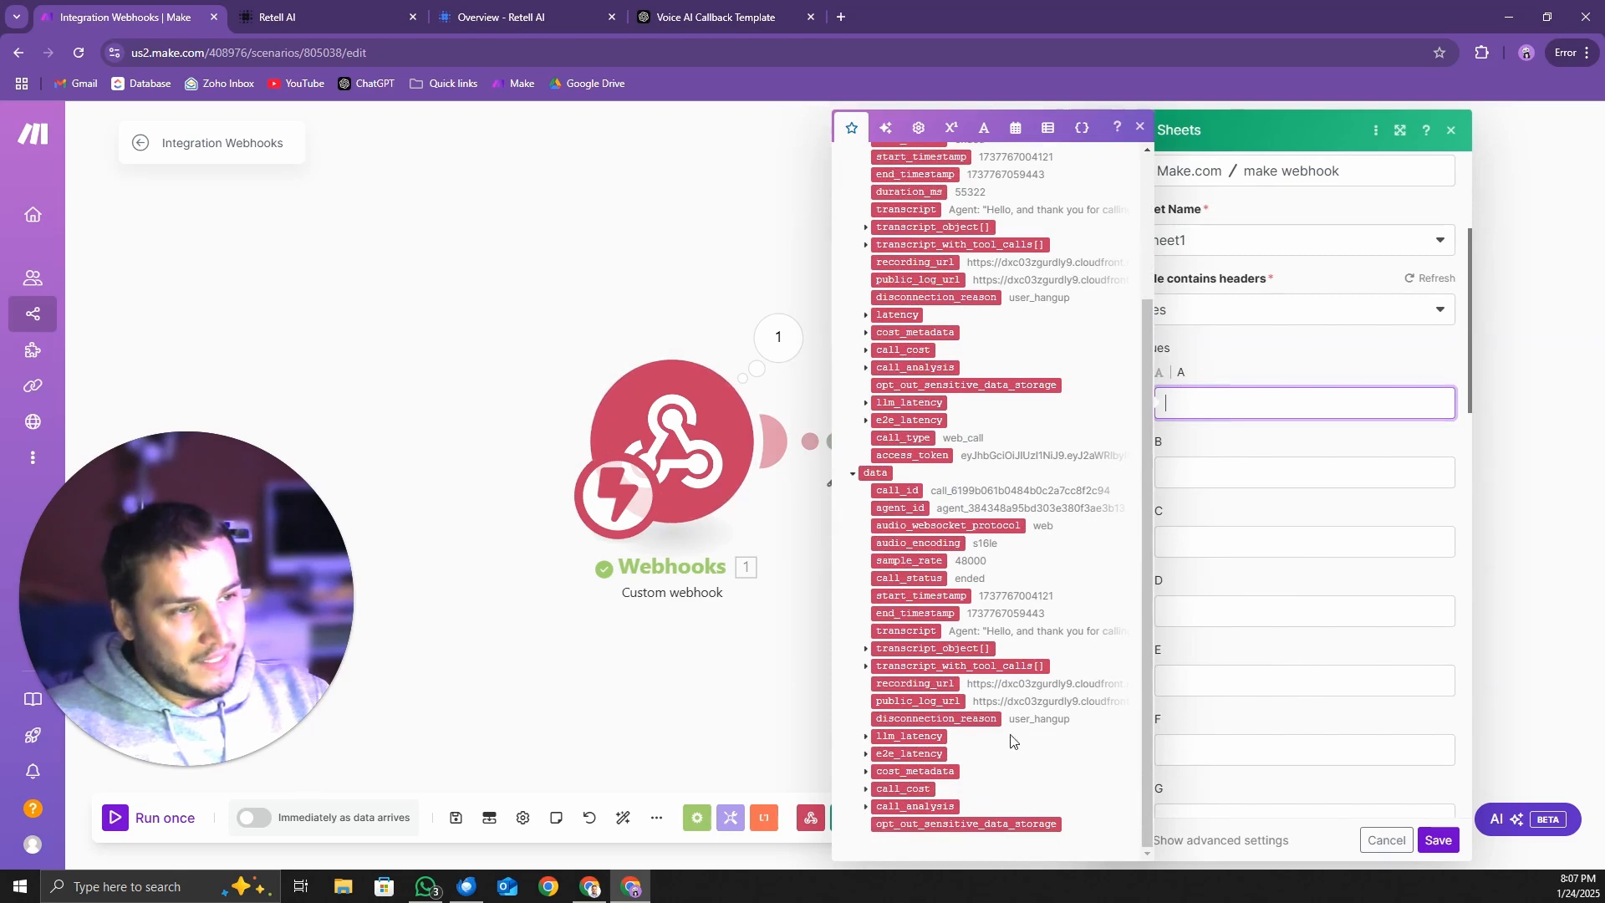
{"action": "left_click", "coordinate": [866, 807]}
{"action": "scroll", "coordinate": [978, 793], "scroll_direction": "down", "scroll_amount": 2}
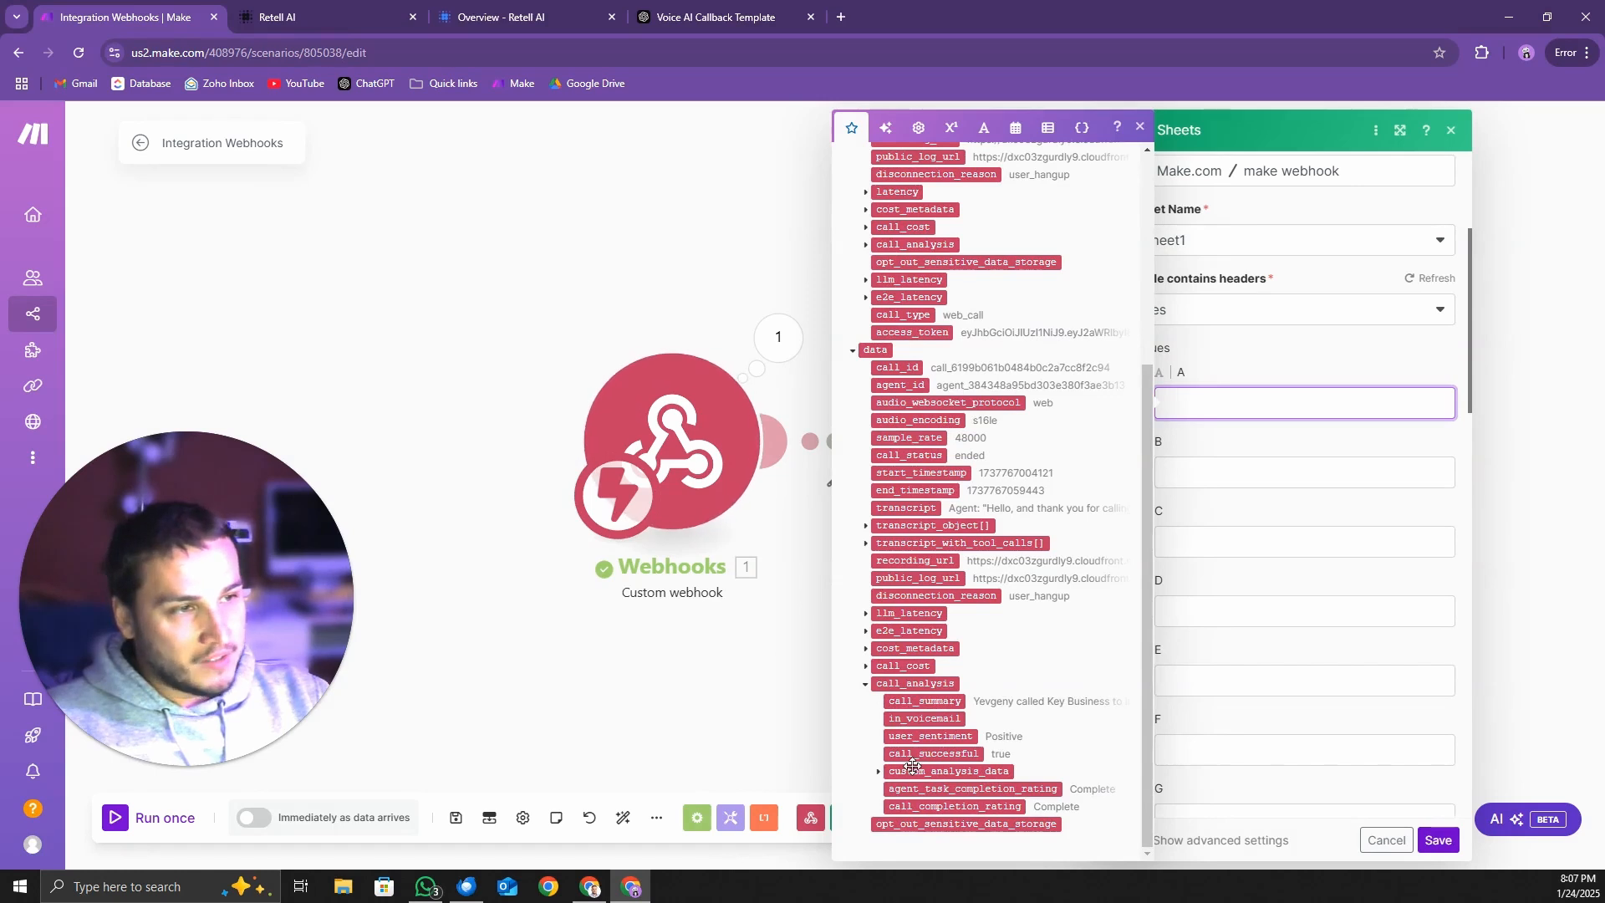
{"action": "left_click", "coordinate": [878, 773]}
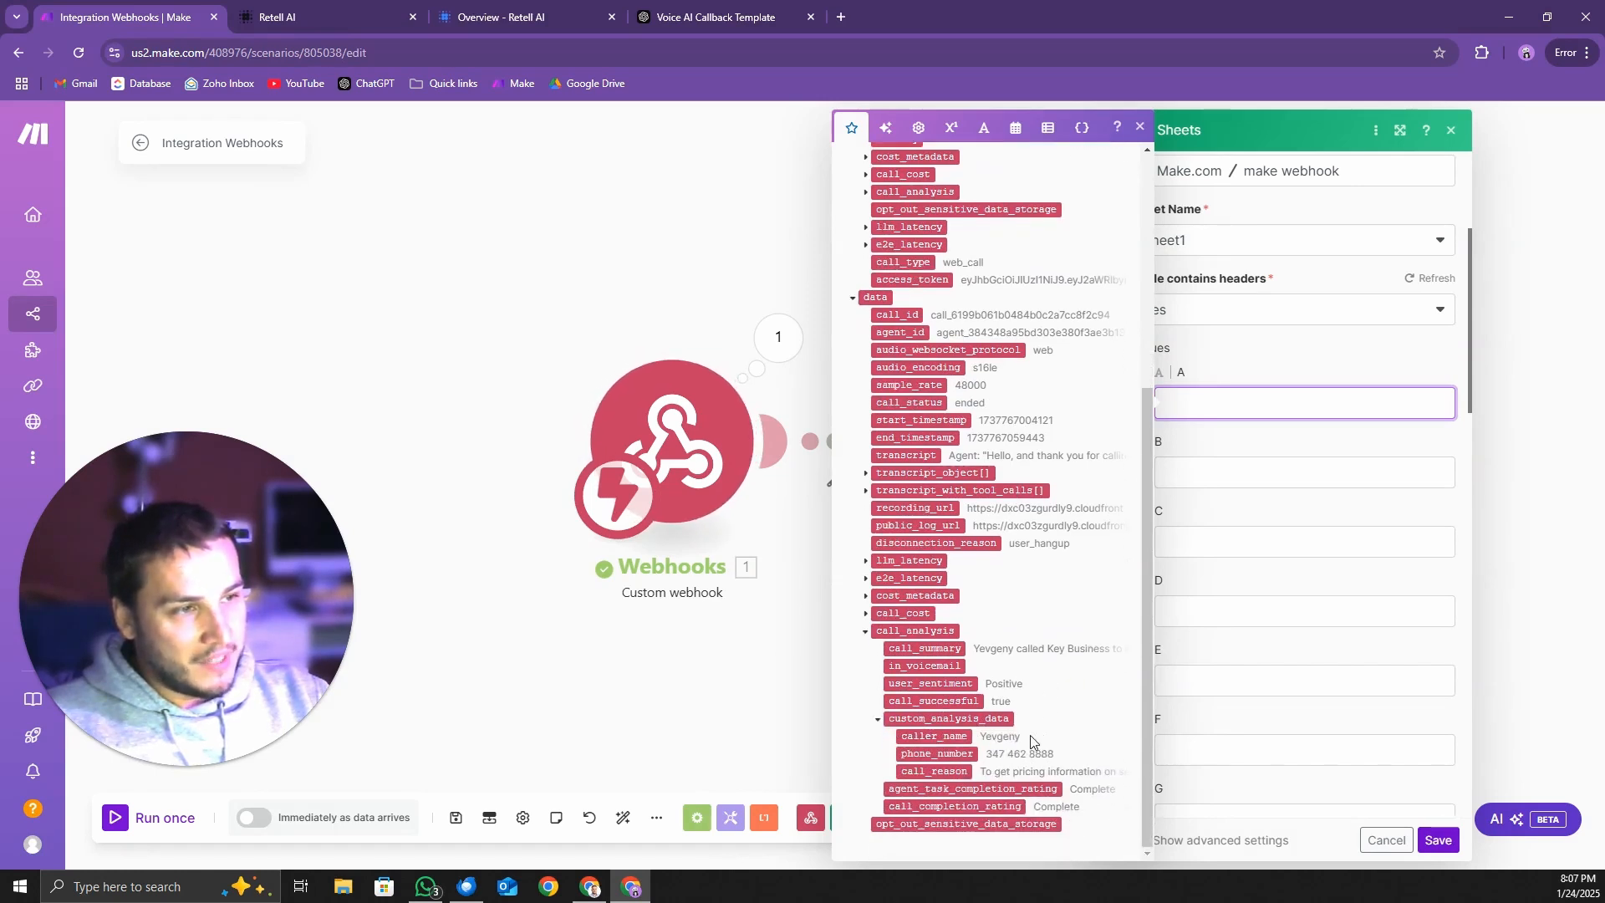
{"action": "left_click", "coordinate": [955, 737]}
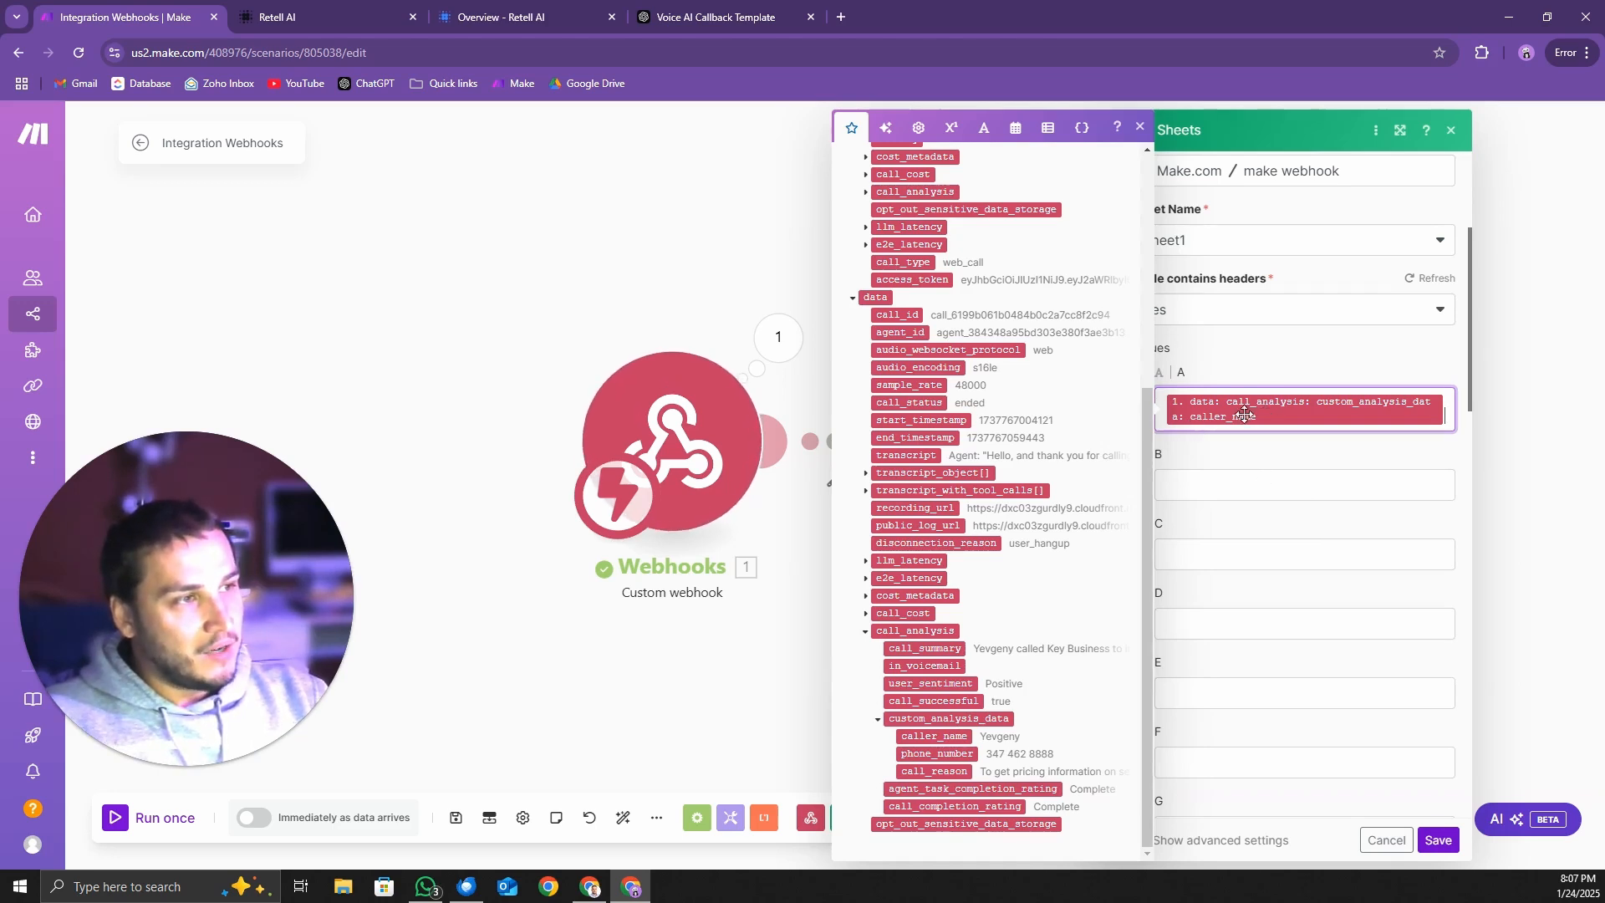
Map column B to phone_number and column C to call_reason from the same custom_analysis_data collection
{"action": "left_click", "coordinate": [1229, 480]}
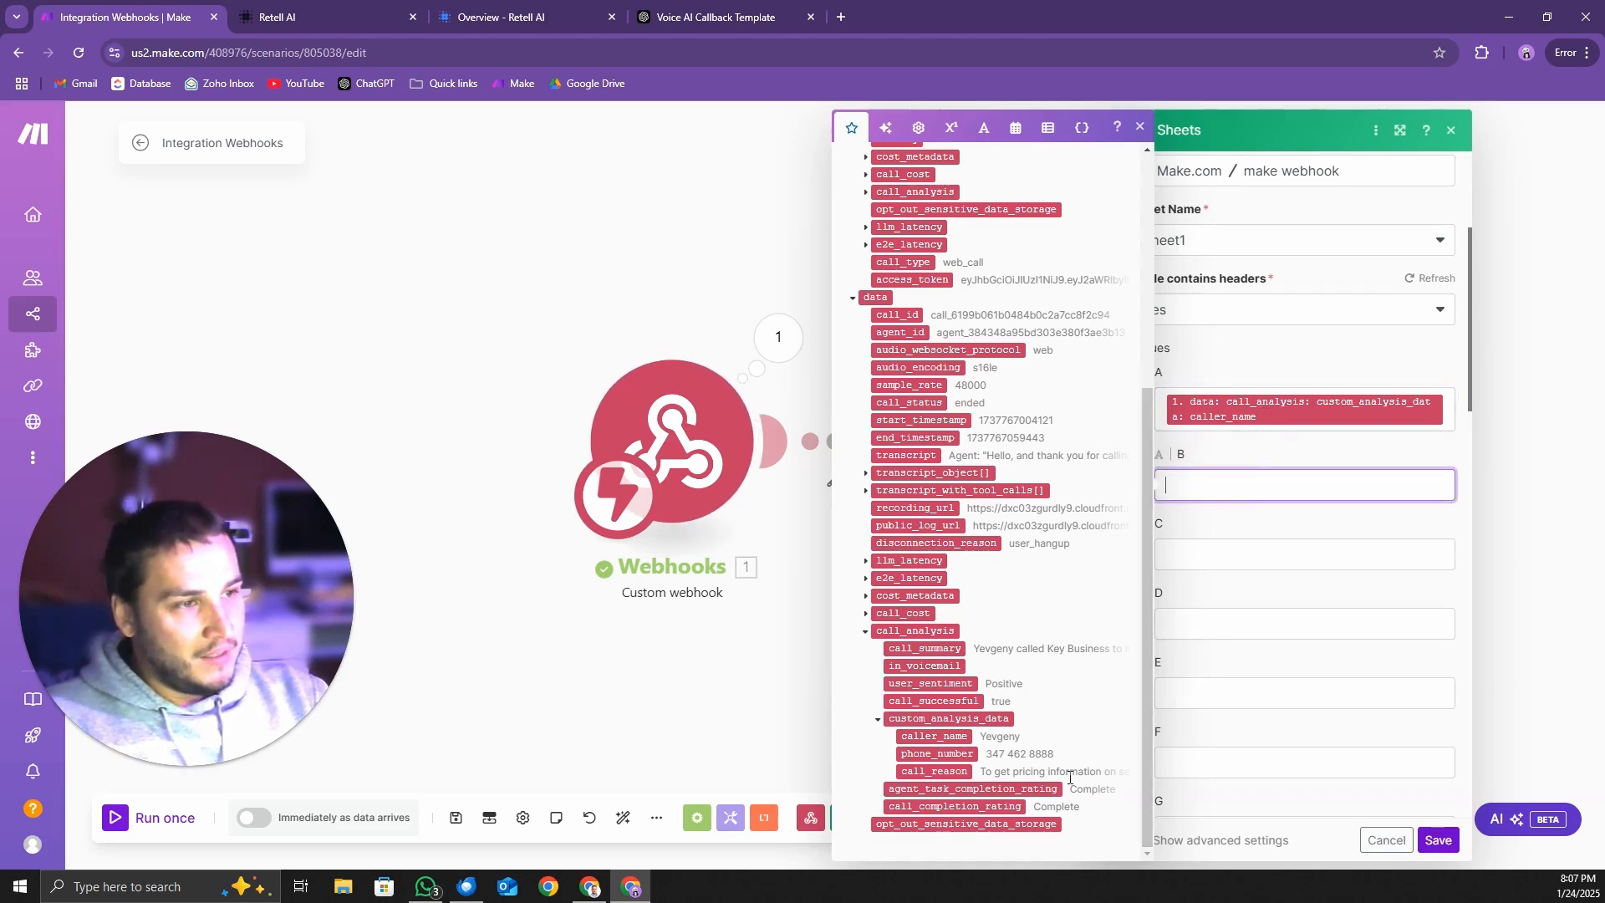
{"action": "left_click", "coordinate": [937, 753]}
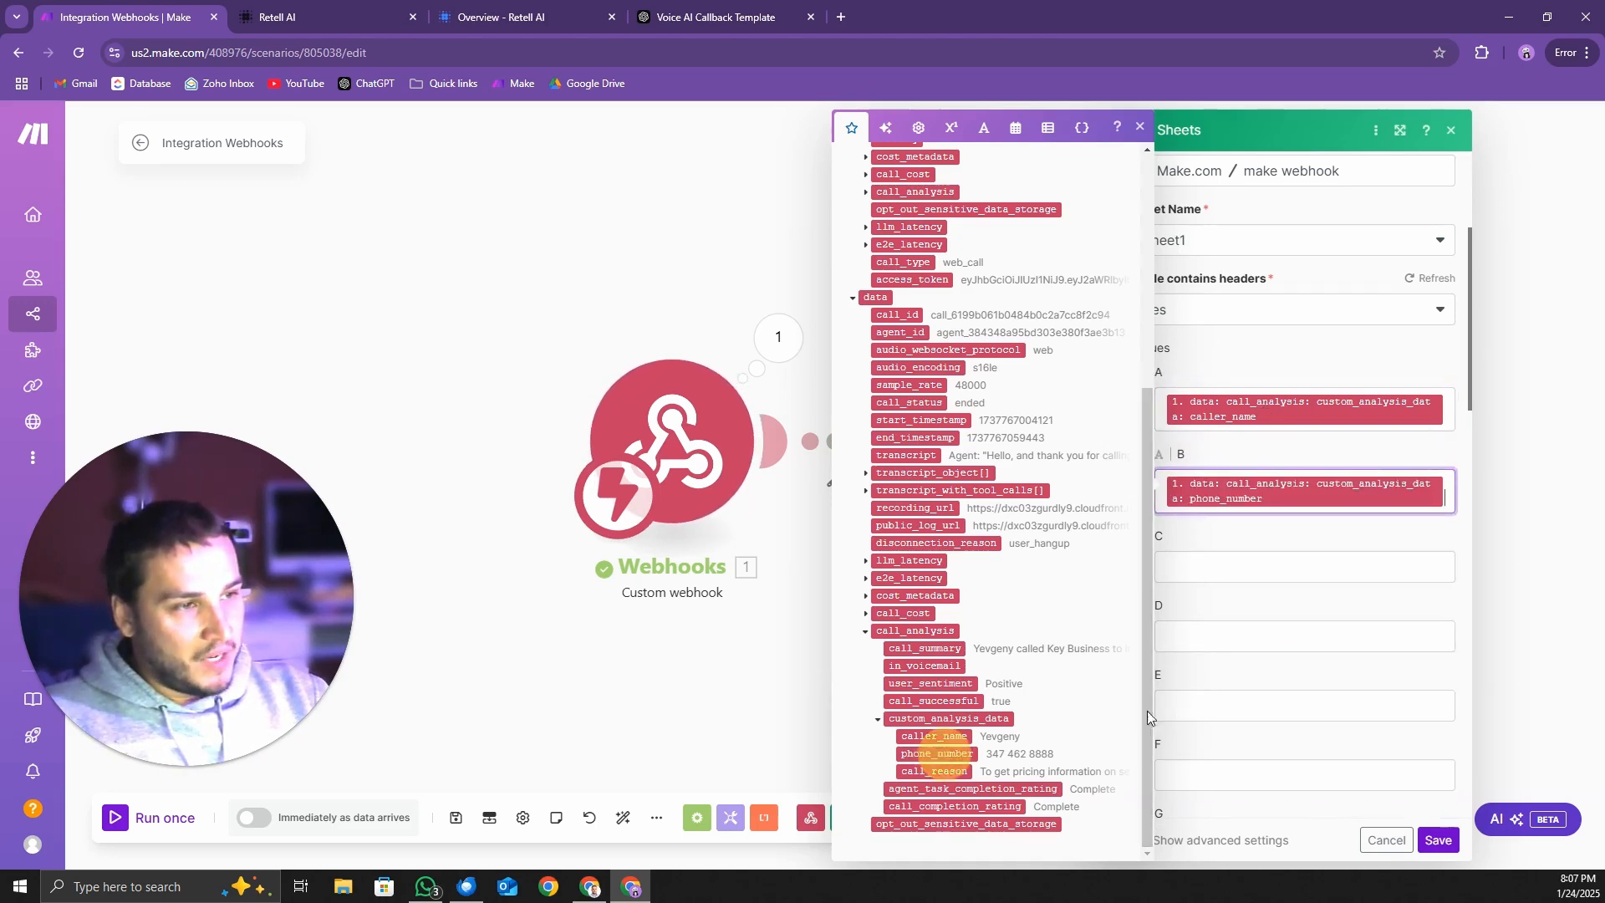
{"action": "left_click", "coordinate": [1284, 573]}
{"action": "left_click", "coordinate": [936, 771]}
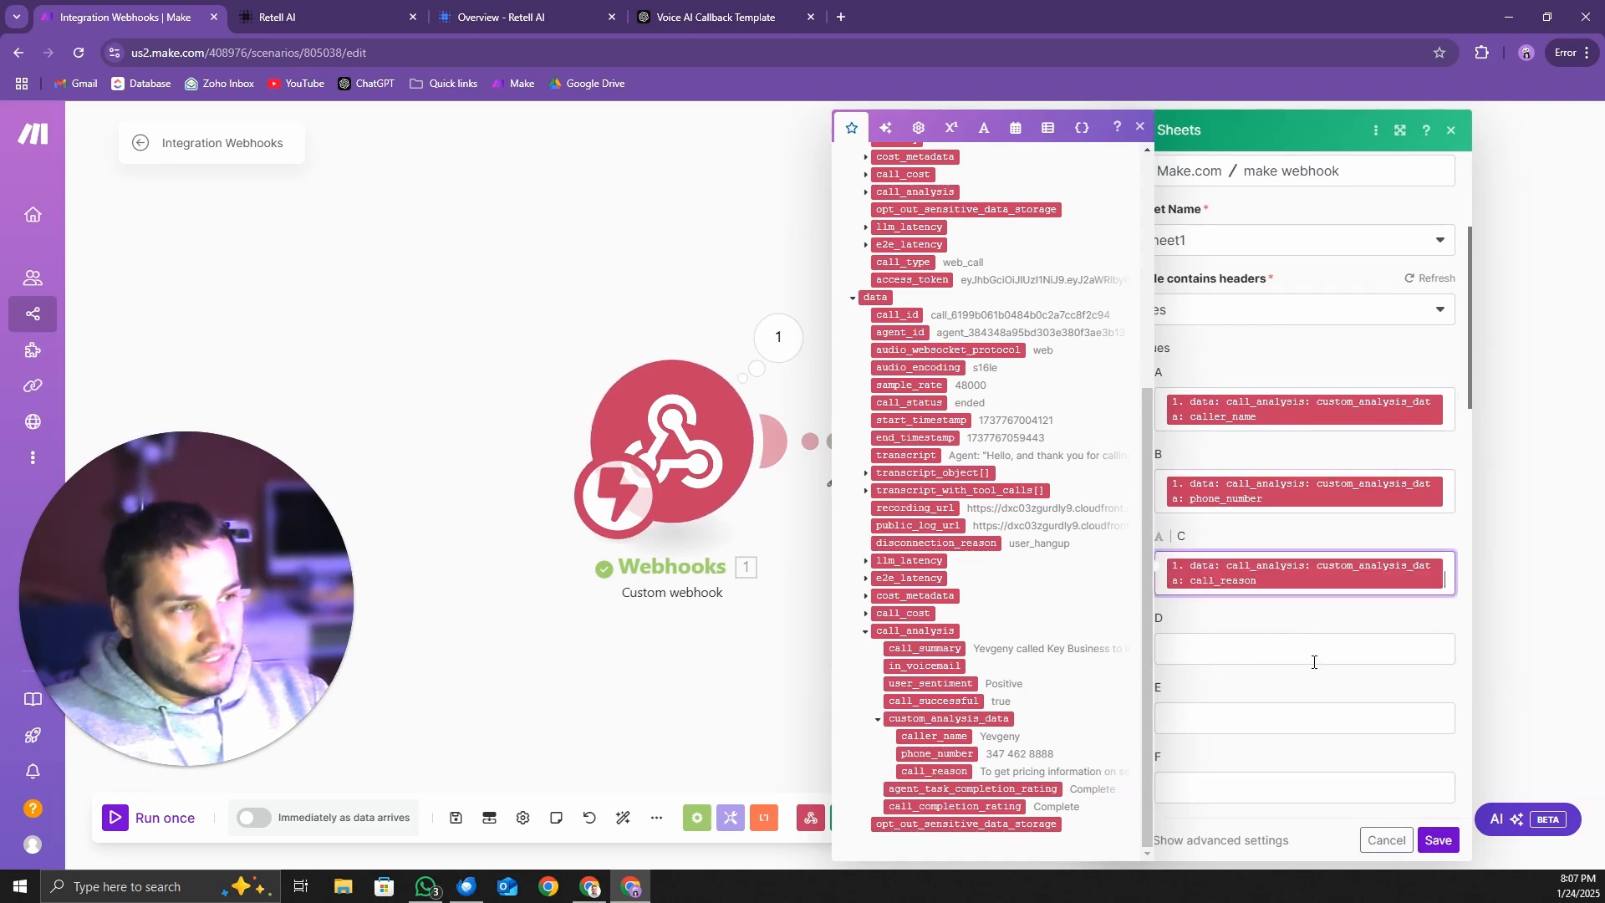
Map column D to call_summary from the data collection's call_analysis and save the Google Sheets module
{"action": "left_click", "coordinate": [1292, 648]}
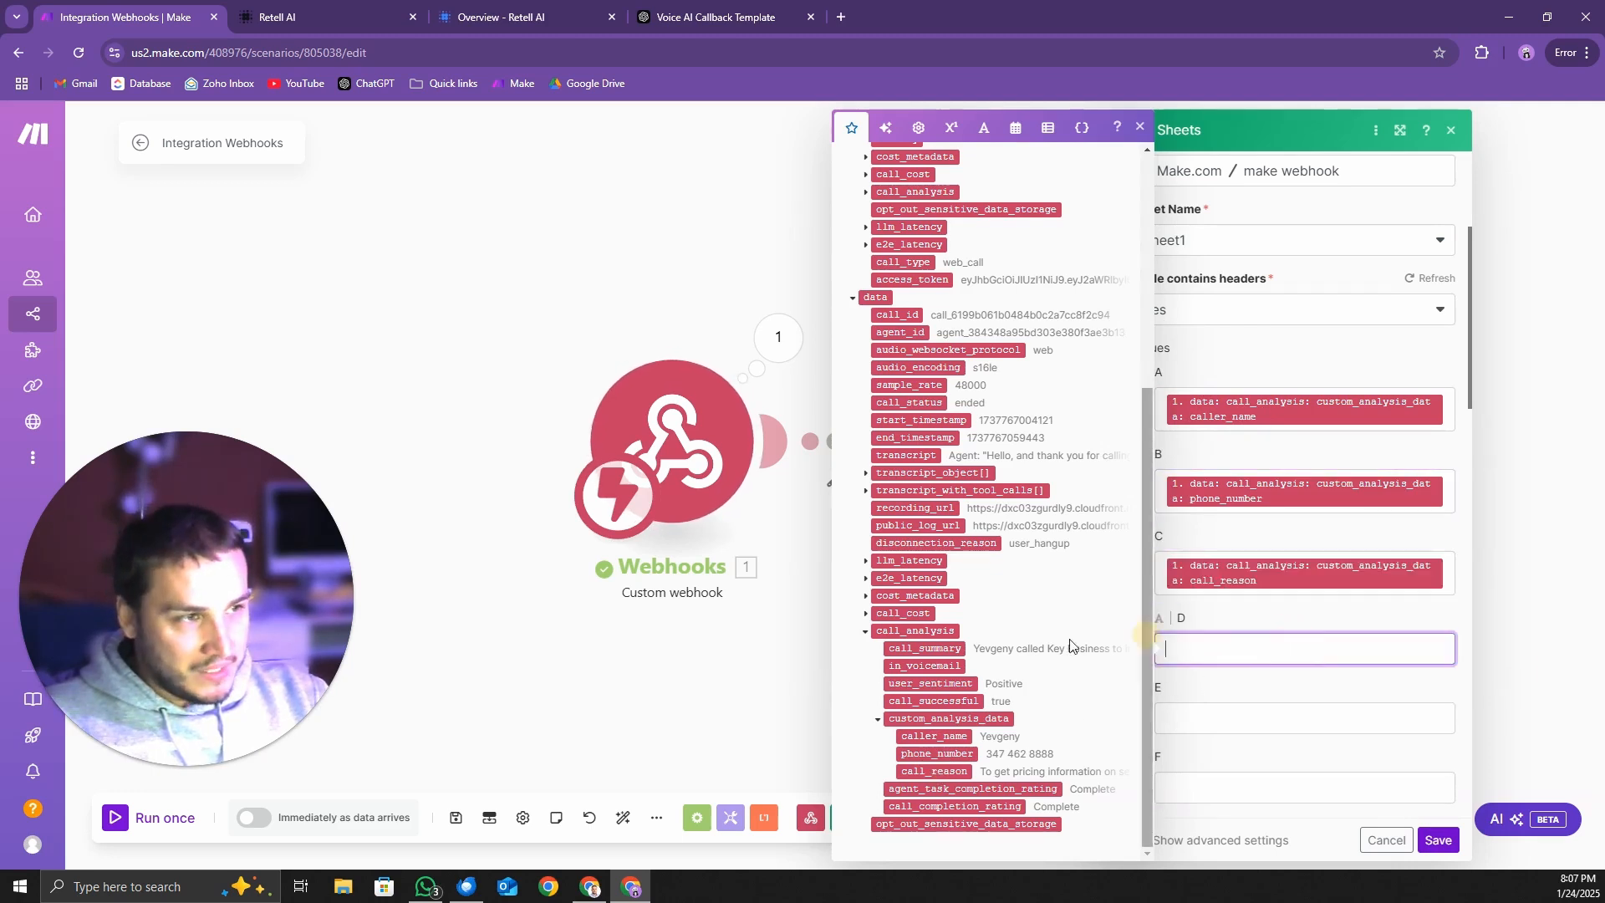
{"action": "left_click", "coordinate": [919, 651]}
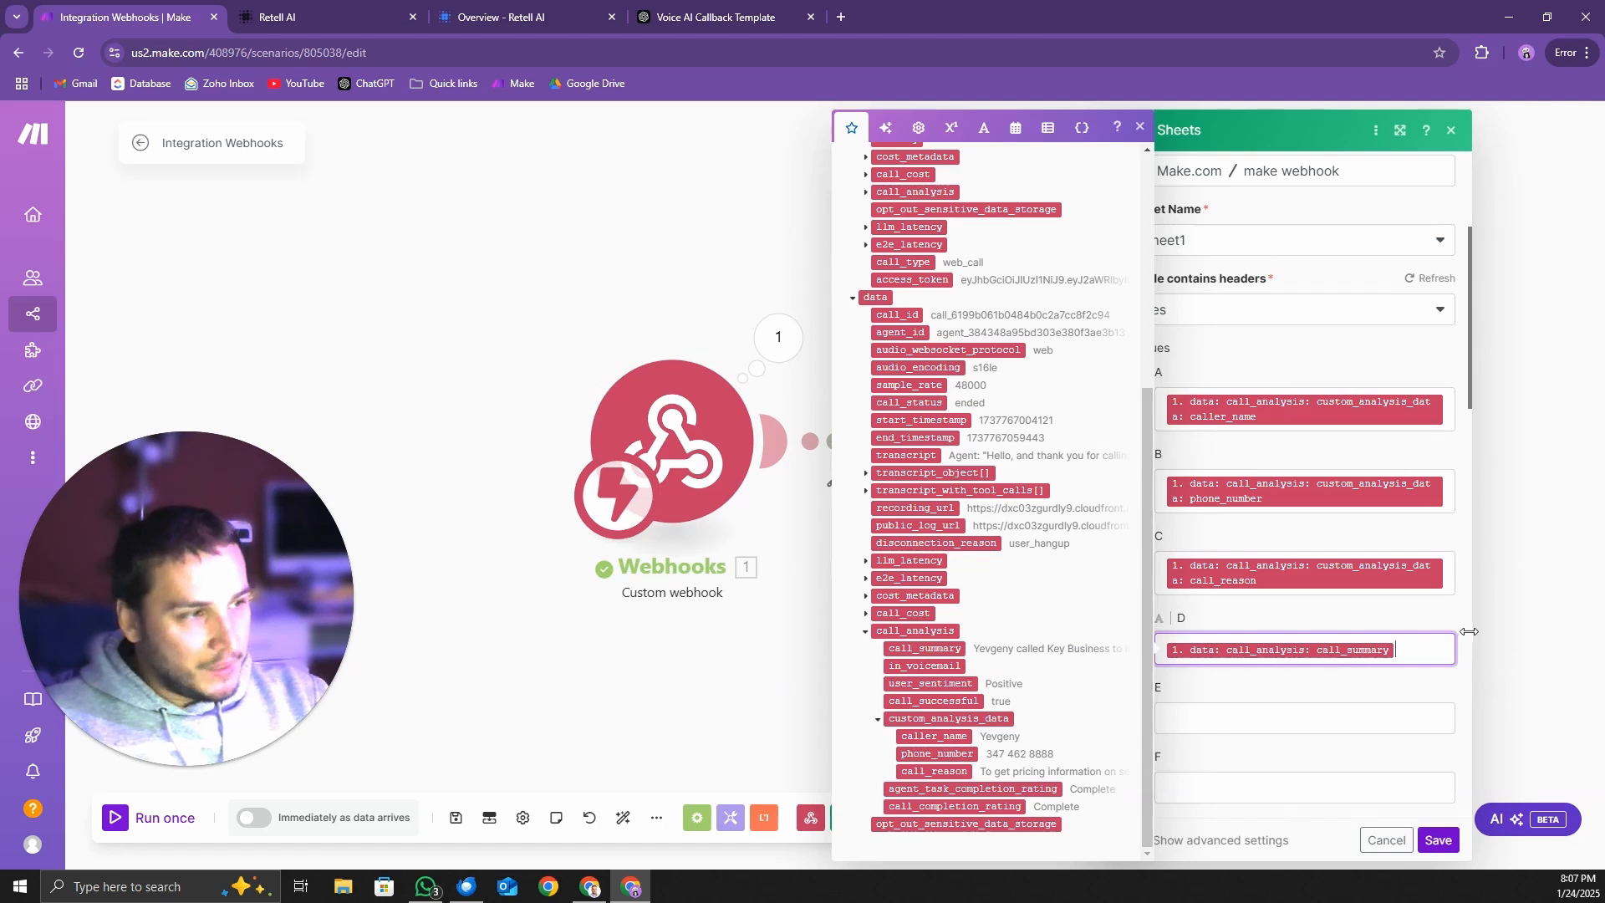
{"action": "left_click", "coordinate": [1440, 842]}
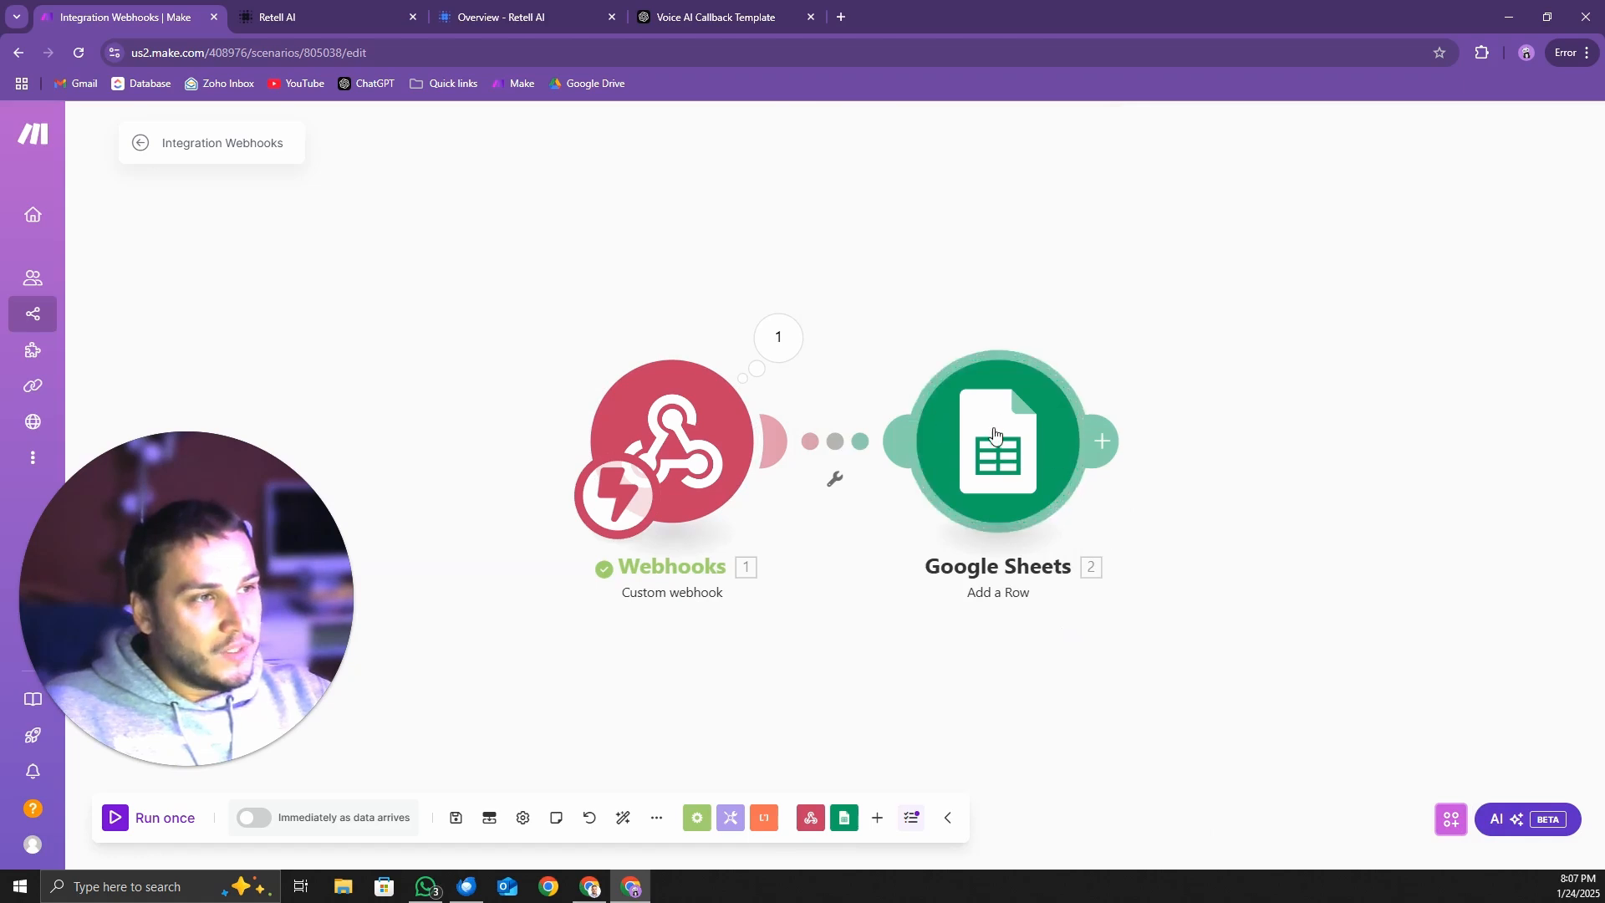
Recheck the column mappings in the Google Sheets module and activate the scenario with Run scenario set to Immediately
{"action": "left_click", "coordinate": [1102, 441]}
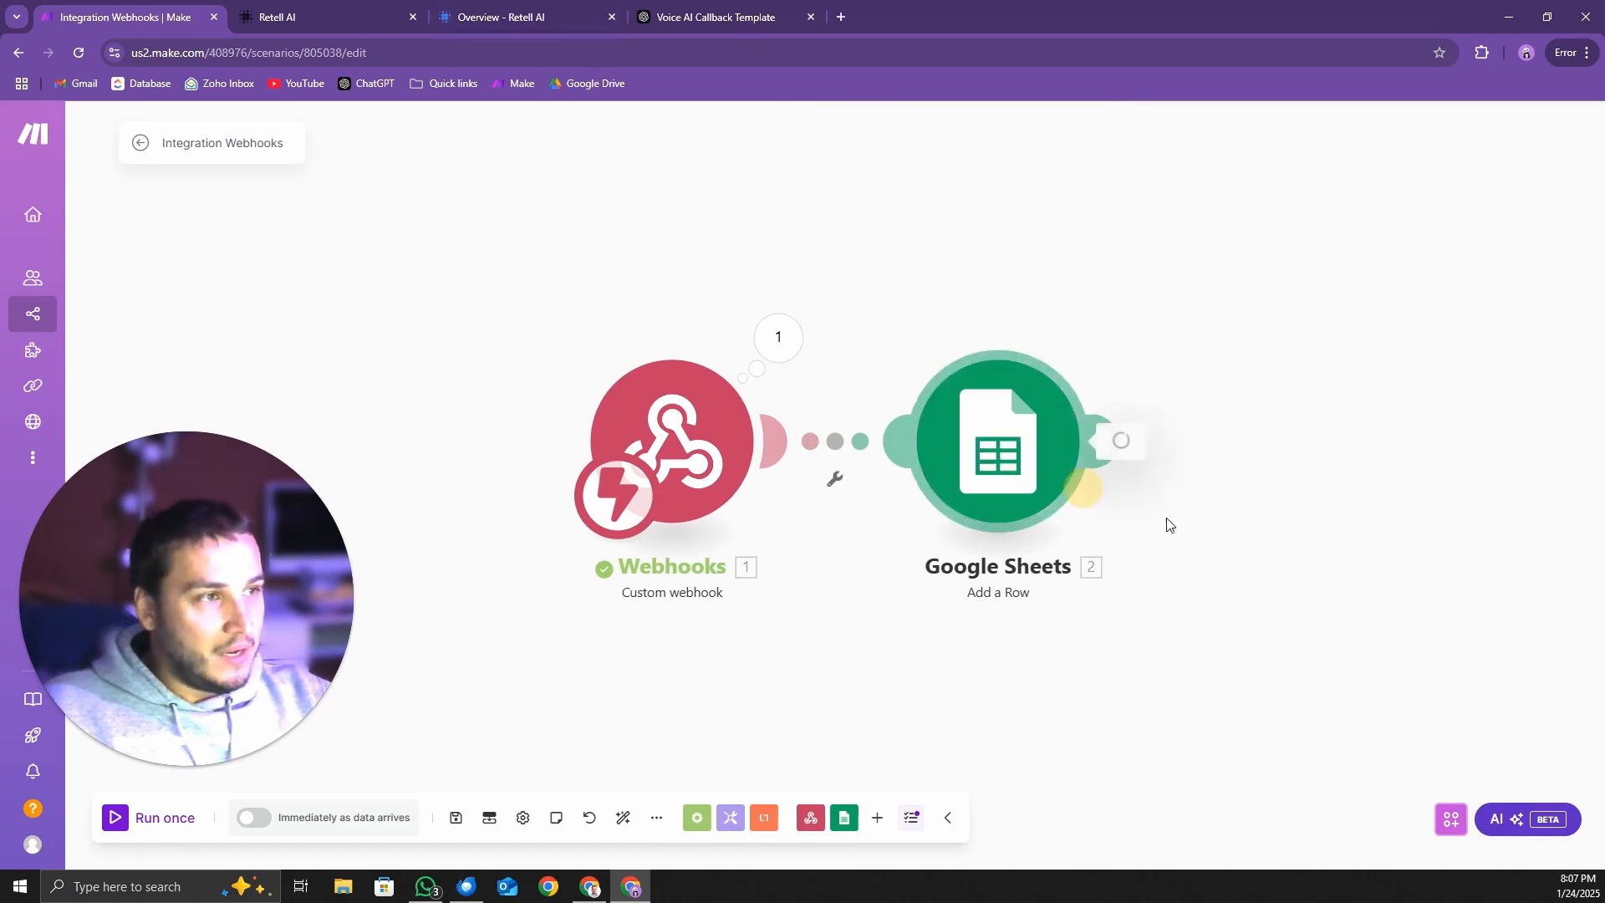
{"action": "scroll", "coordinate": [1338, 648], "scroll_direction": "down", "scroll_amount": 8}
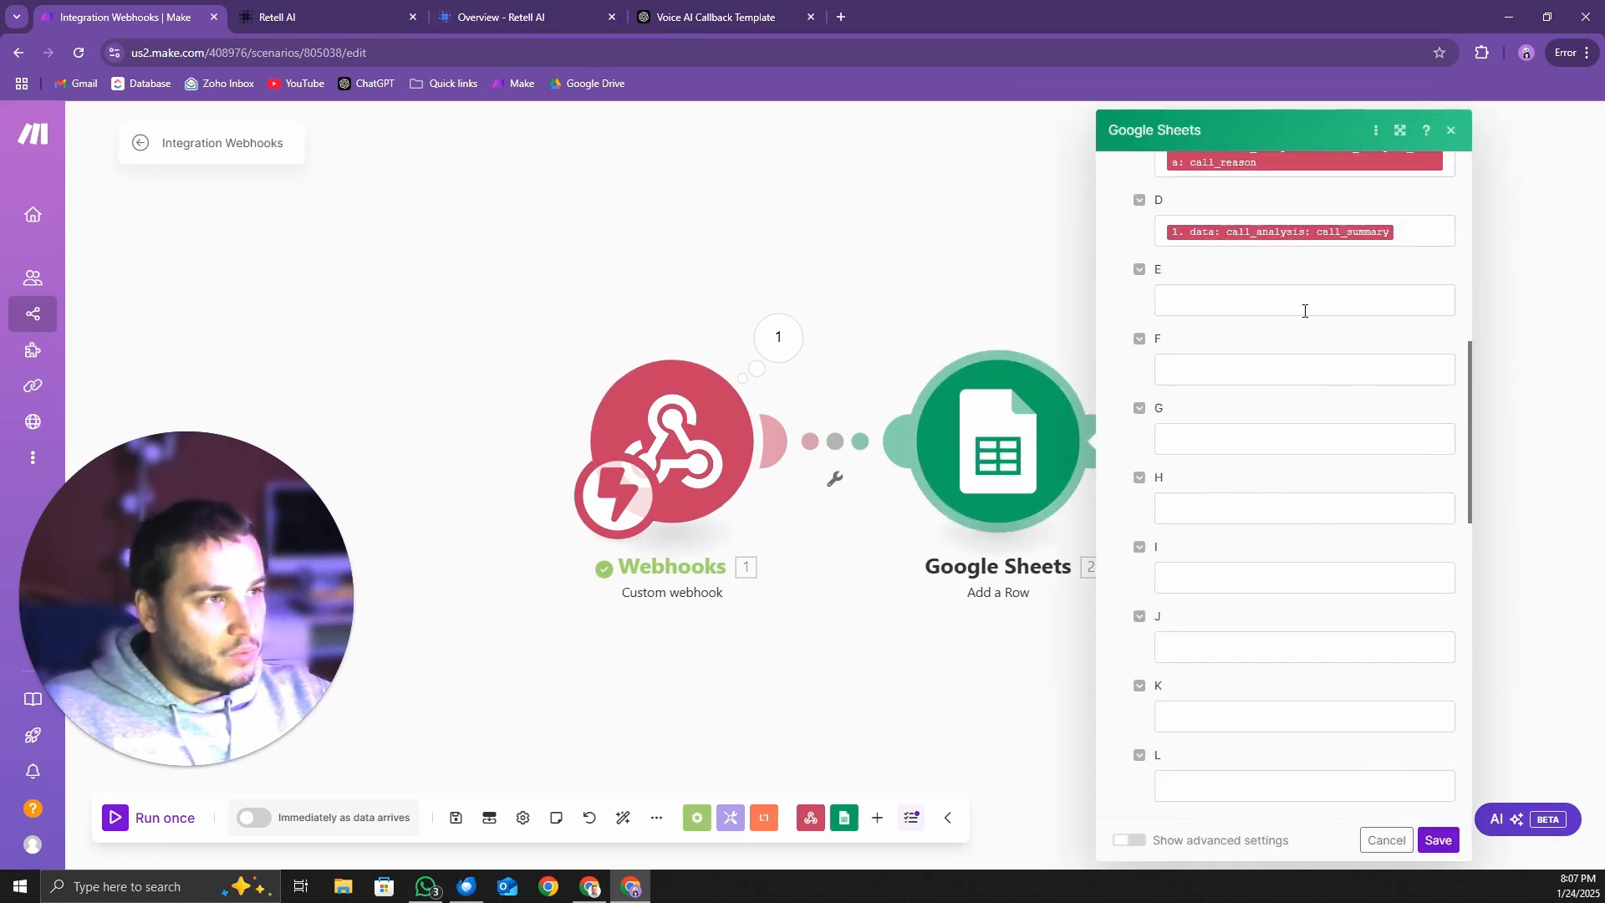
{"action": "scroll", "coordinate": [1304, 311], "scroll_direction": "up", "scroll_amount": 8}
{"action": "left_click", "coordinate": [1438, 839]}
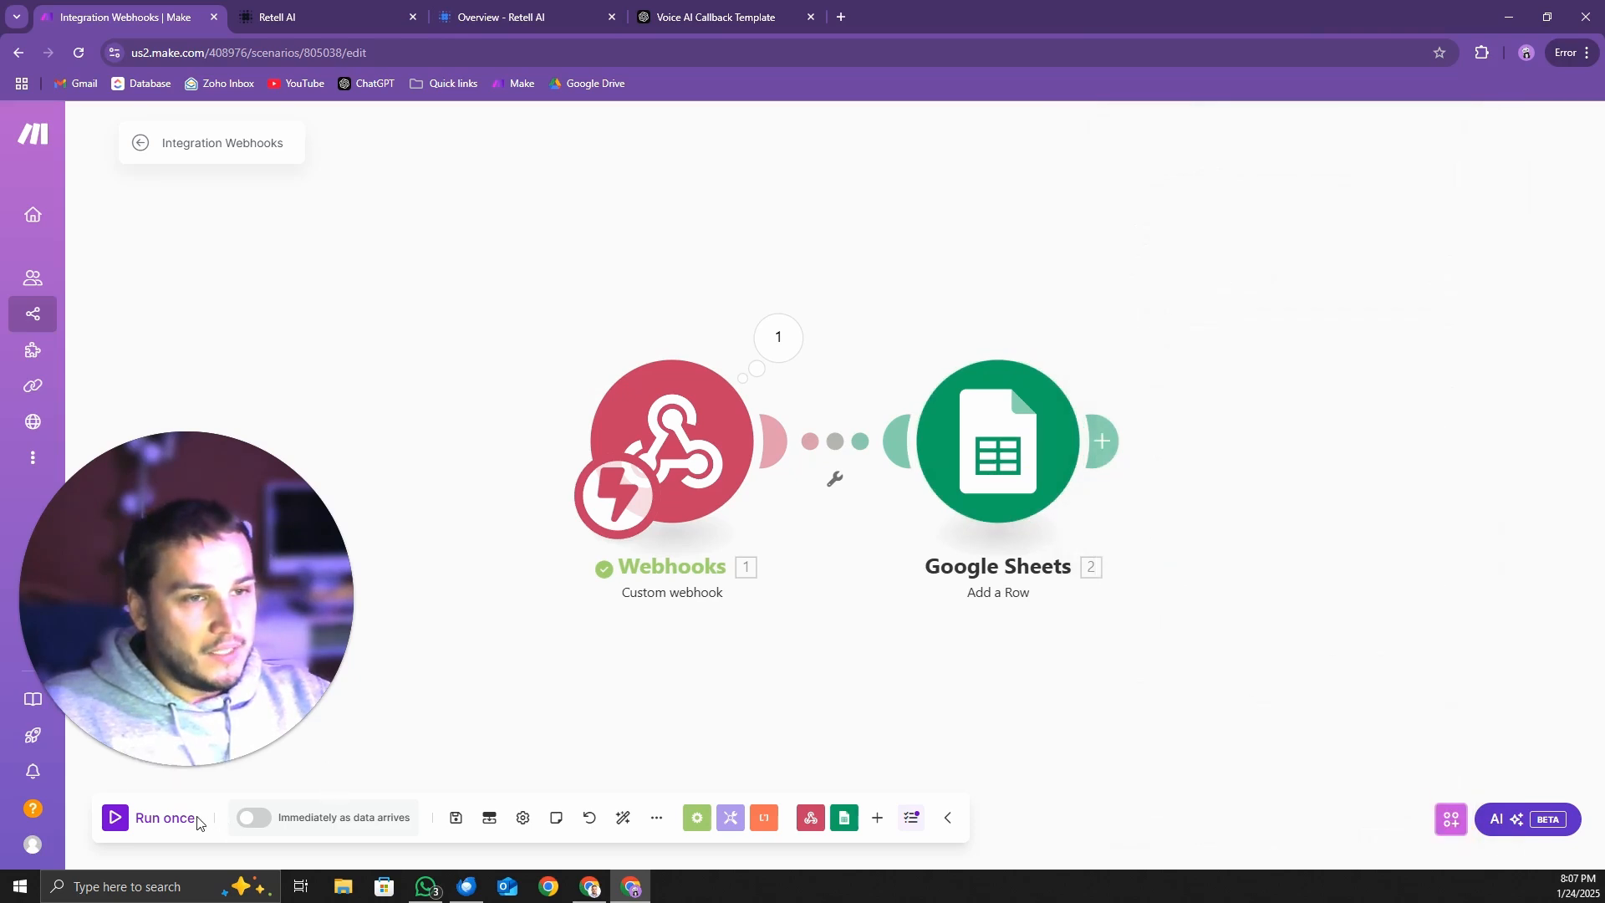
{"action": "left_click", "coordinate": [253, 820]}
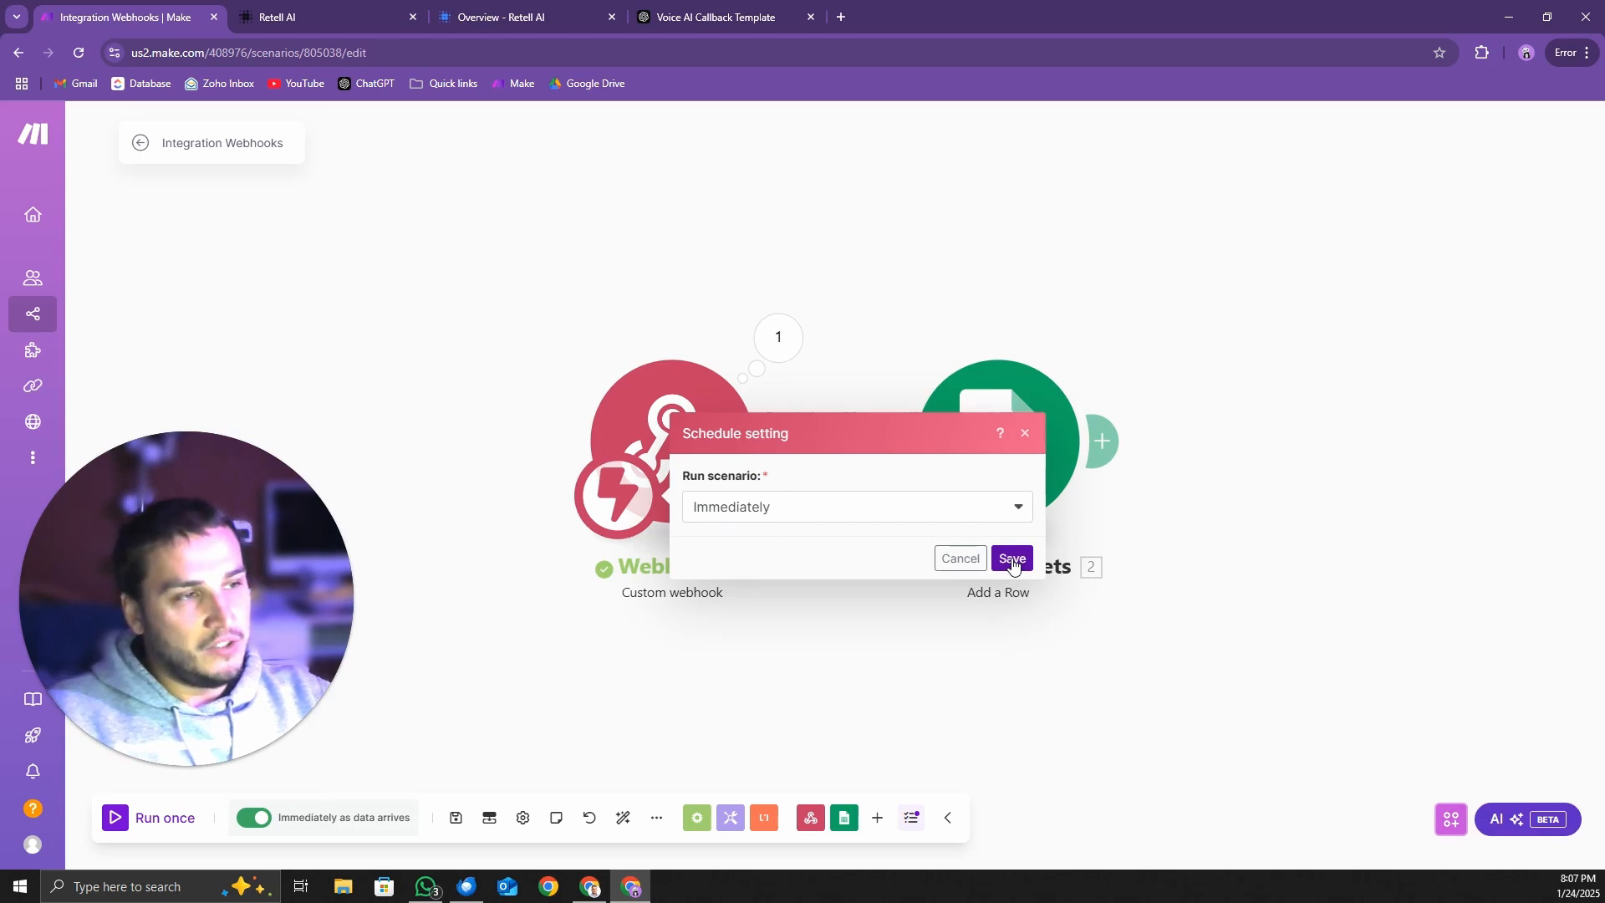
{"action": "left_click", "coordinate": [1012, 560]}
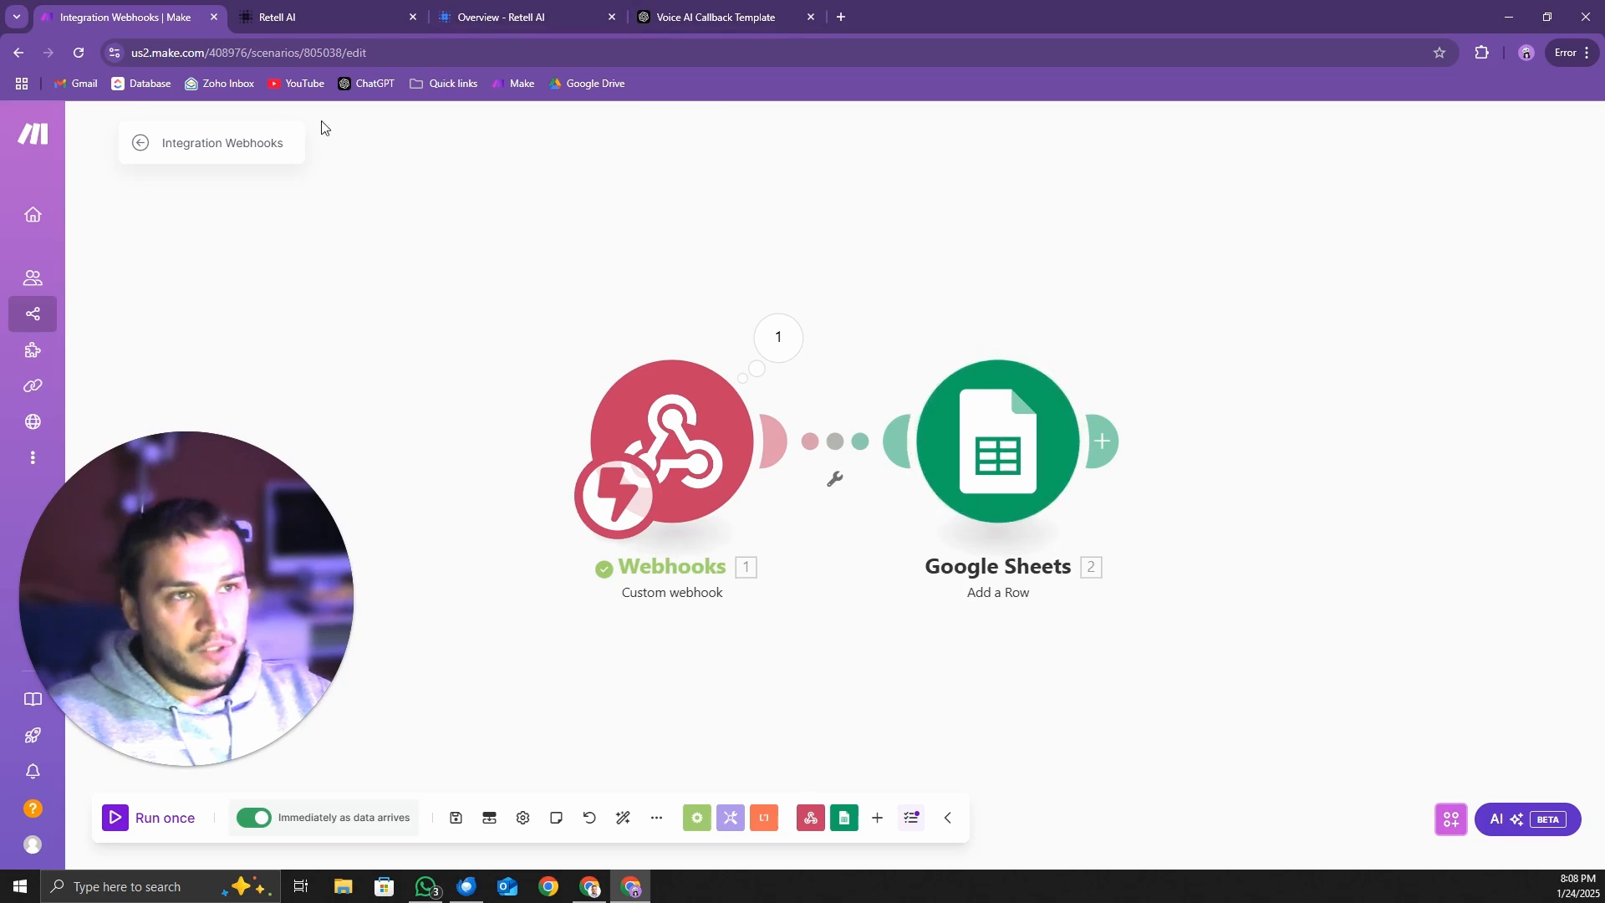
Open the make webhook spreadsheet from Google Drive and enter the headers caller name in A1 and caller number in B1
{"action": "left_click", "coordinate": [584, 84]}
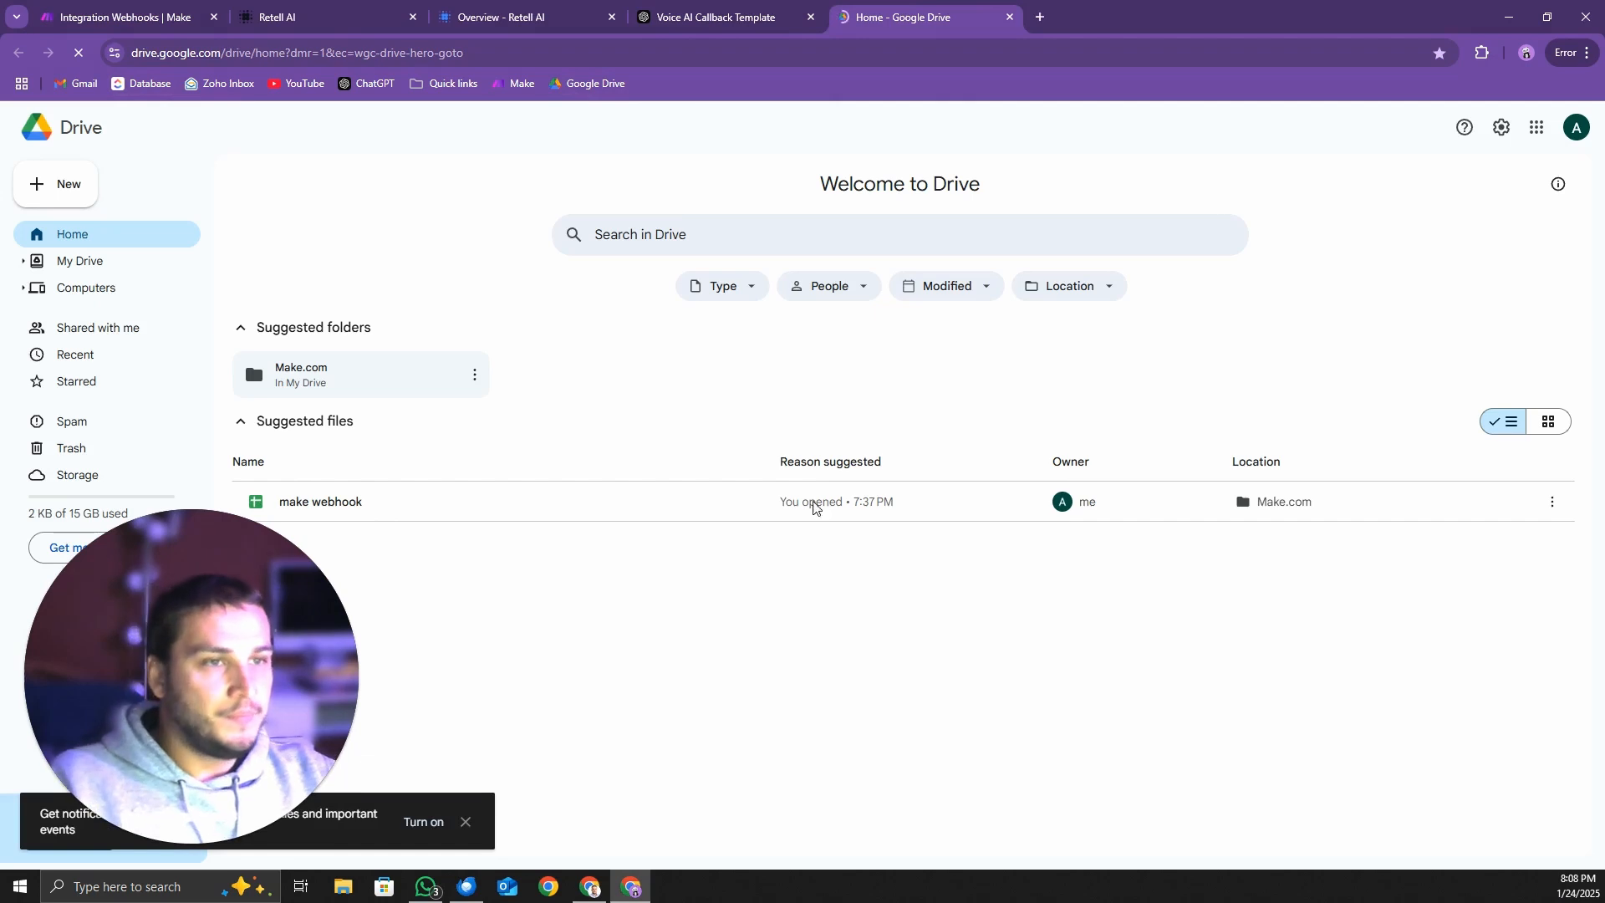
{"action": "double_click", "coordinate": [813, 506]}
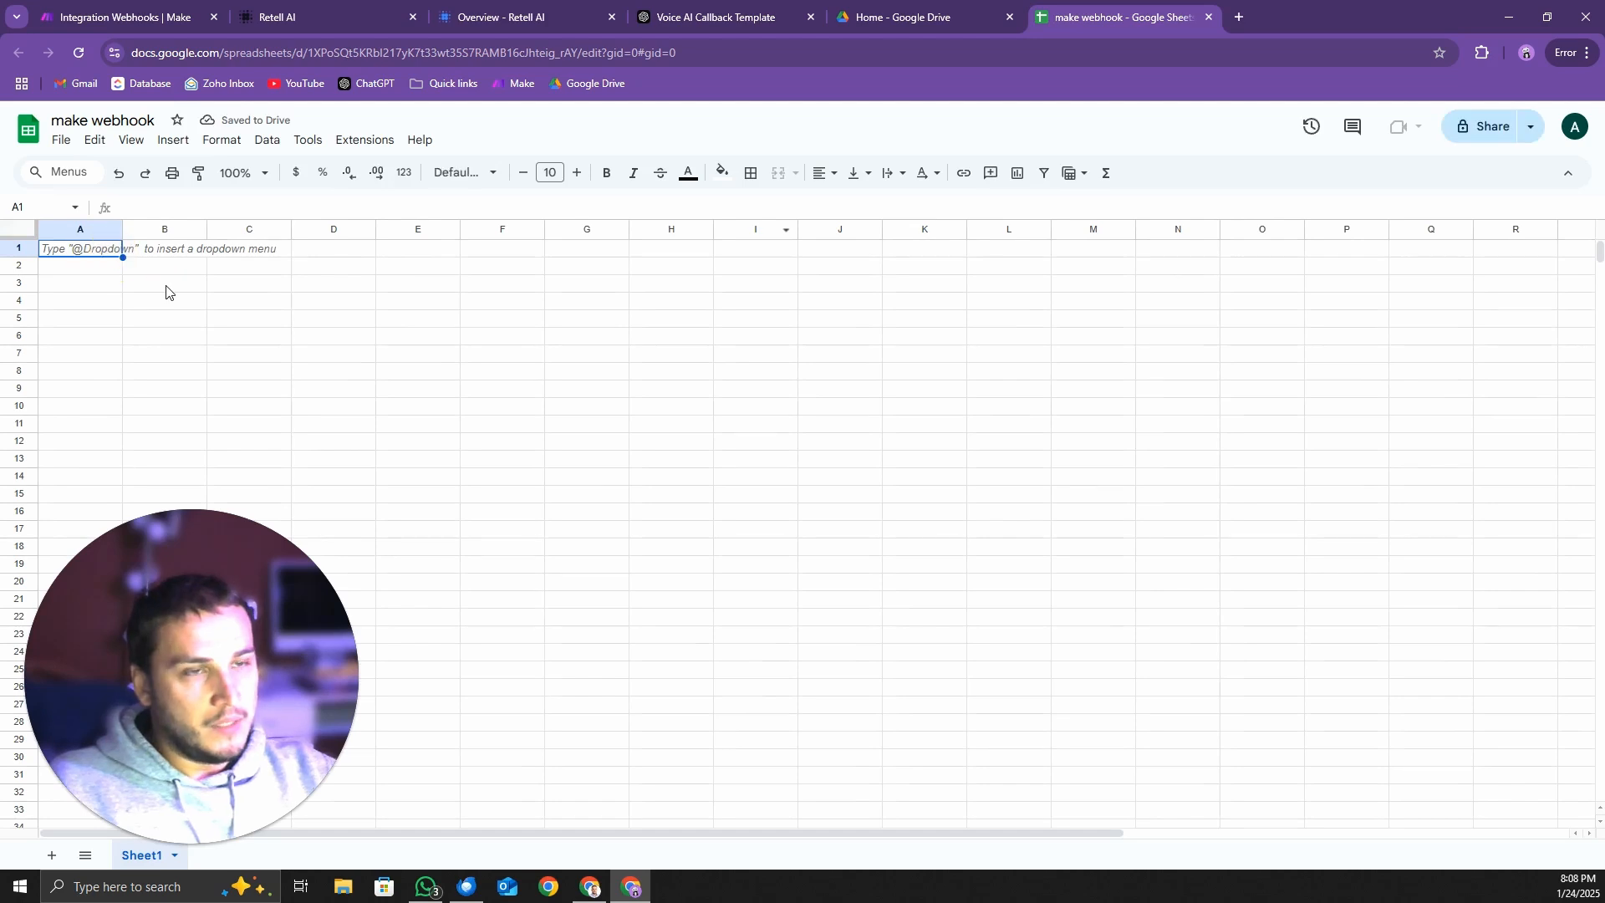
{"action": "type", "text": "ca"}
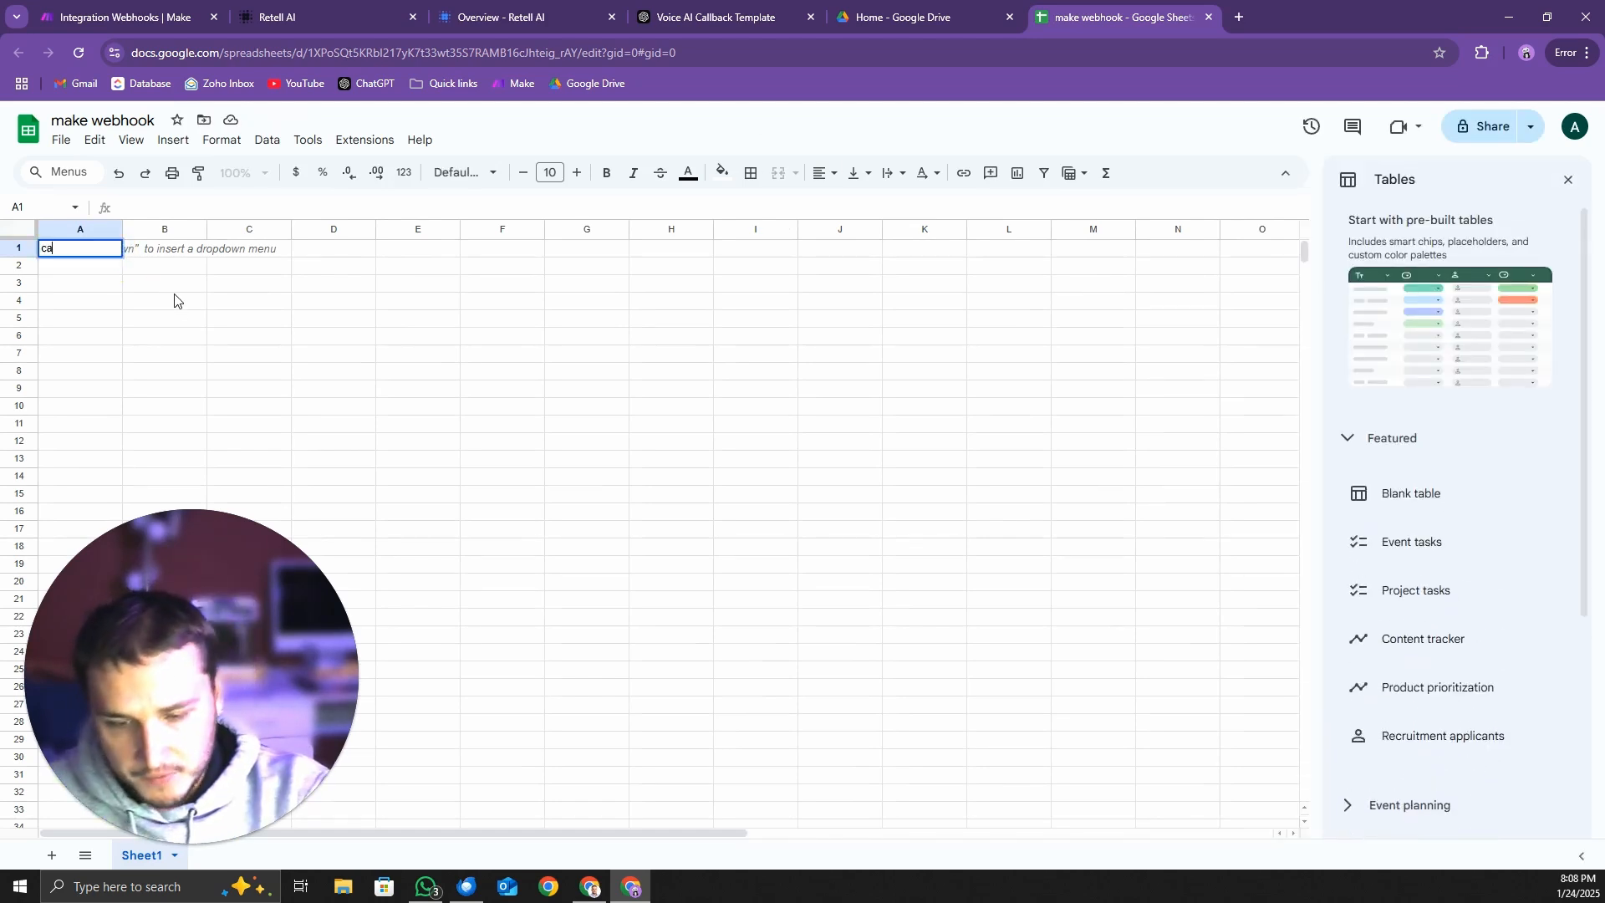
{"action": "type", "text": "ller name"}
{"action": "key", "text": "Tab"}
{"action": "type", "text": "ca"}
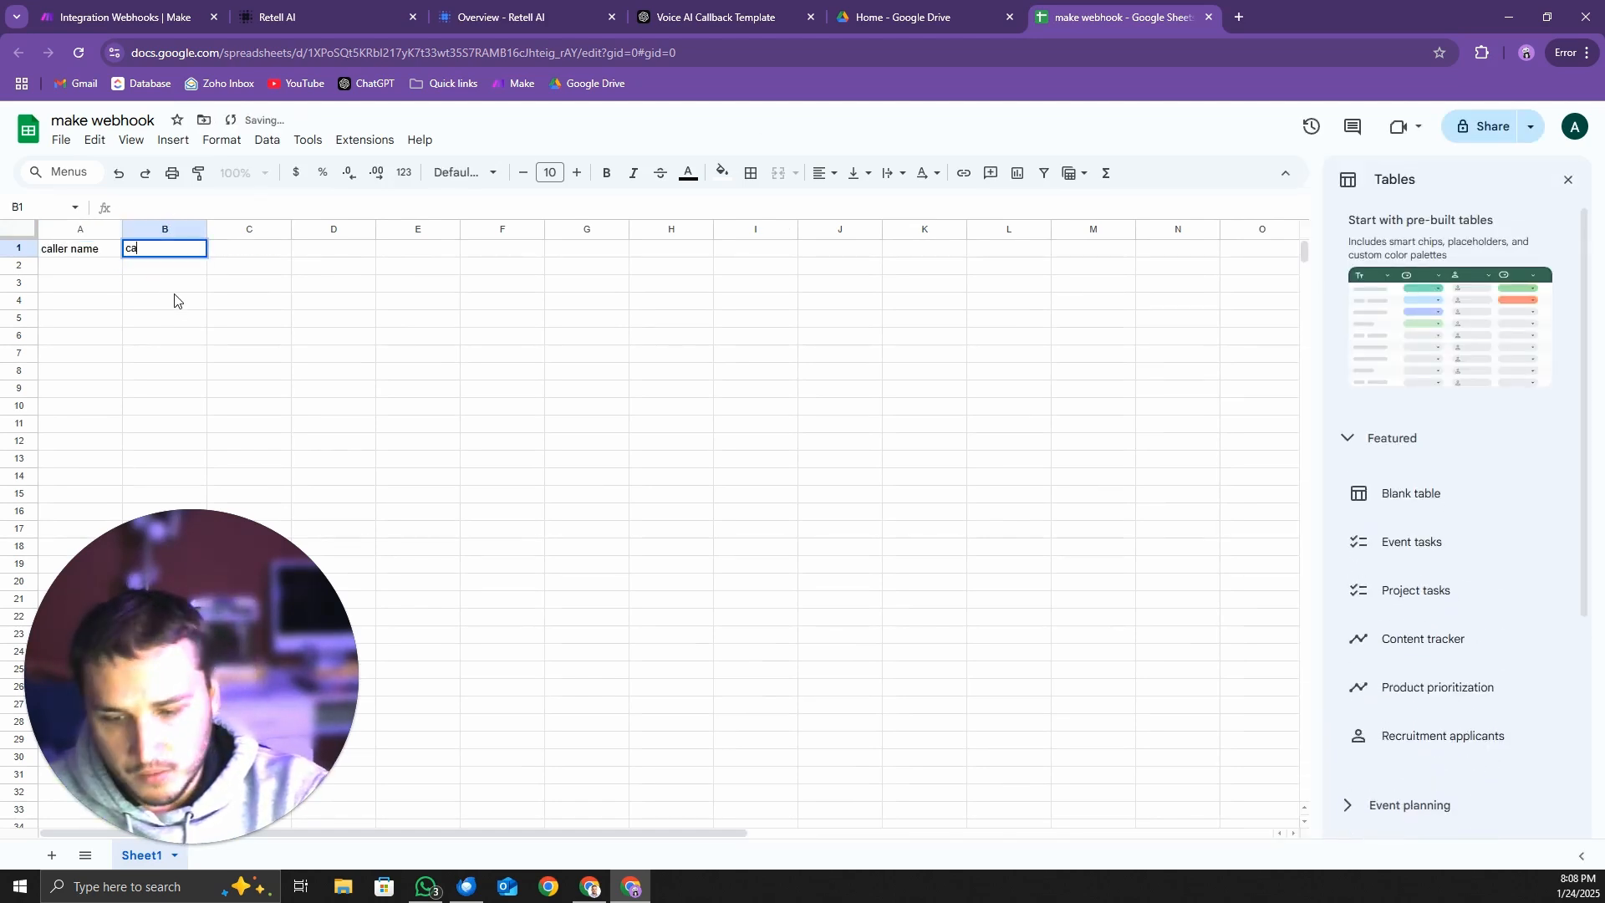
{"action": "type", "text": "ller num"}
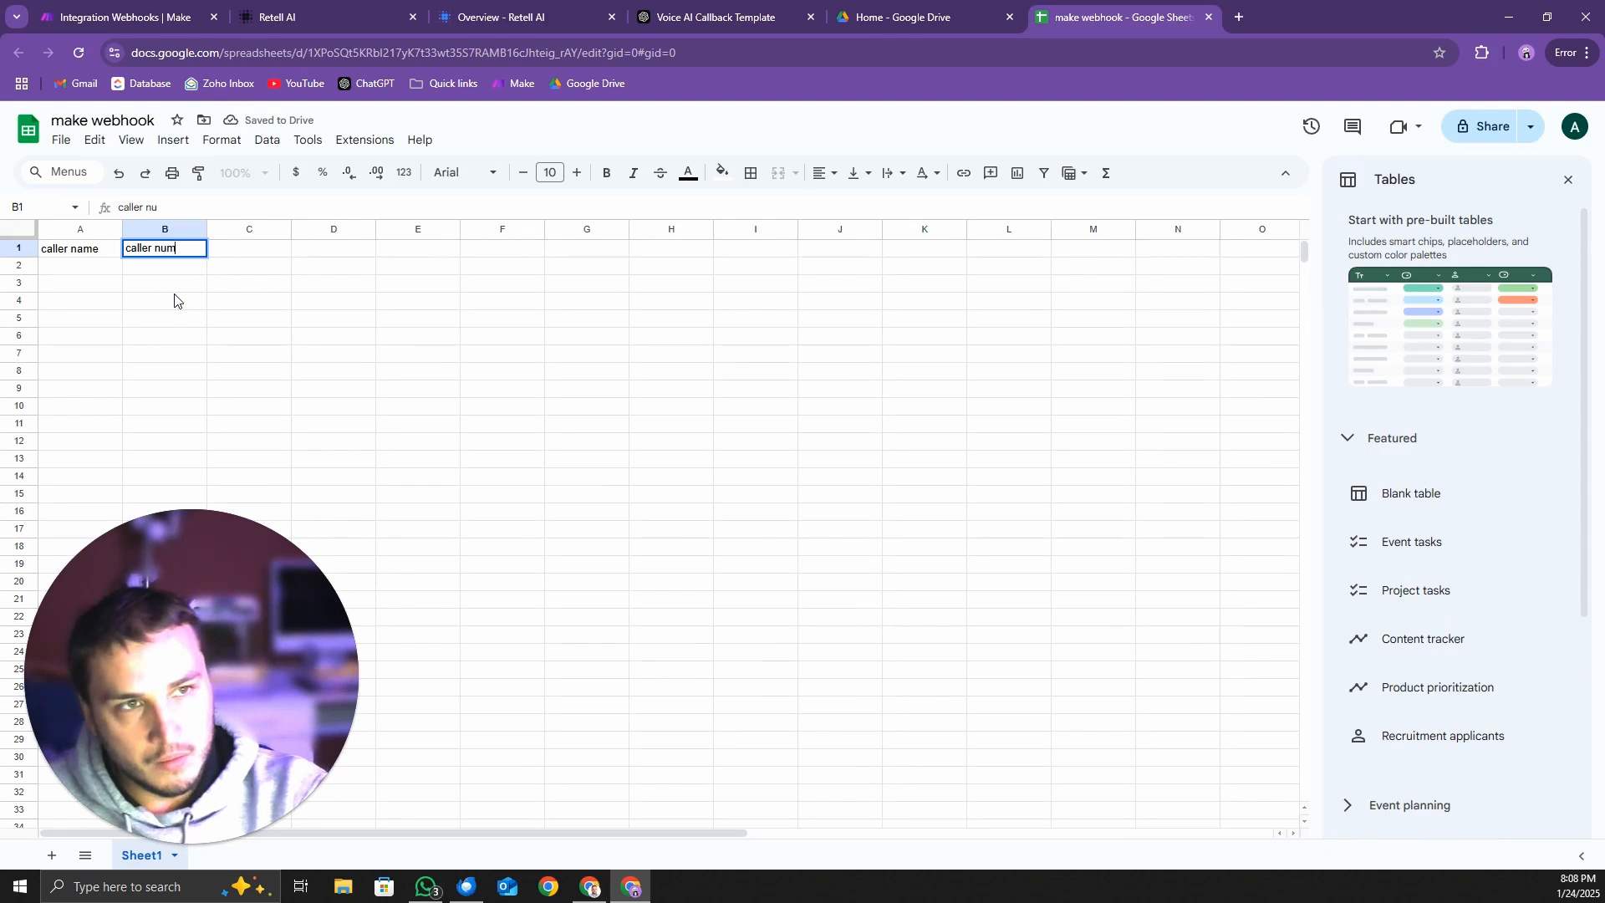
{"action": "type", "text": "ber"}
Enter the header reason for call in C1 and call summary in D1
{"action": "key", "text": "Tab"}
{"action": "type", "text": "reason for c"}
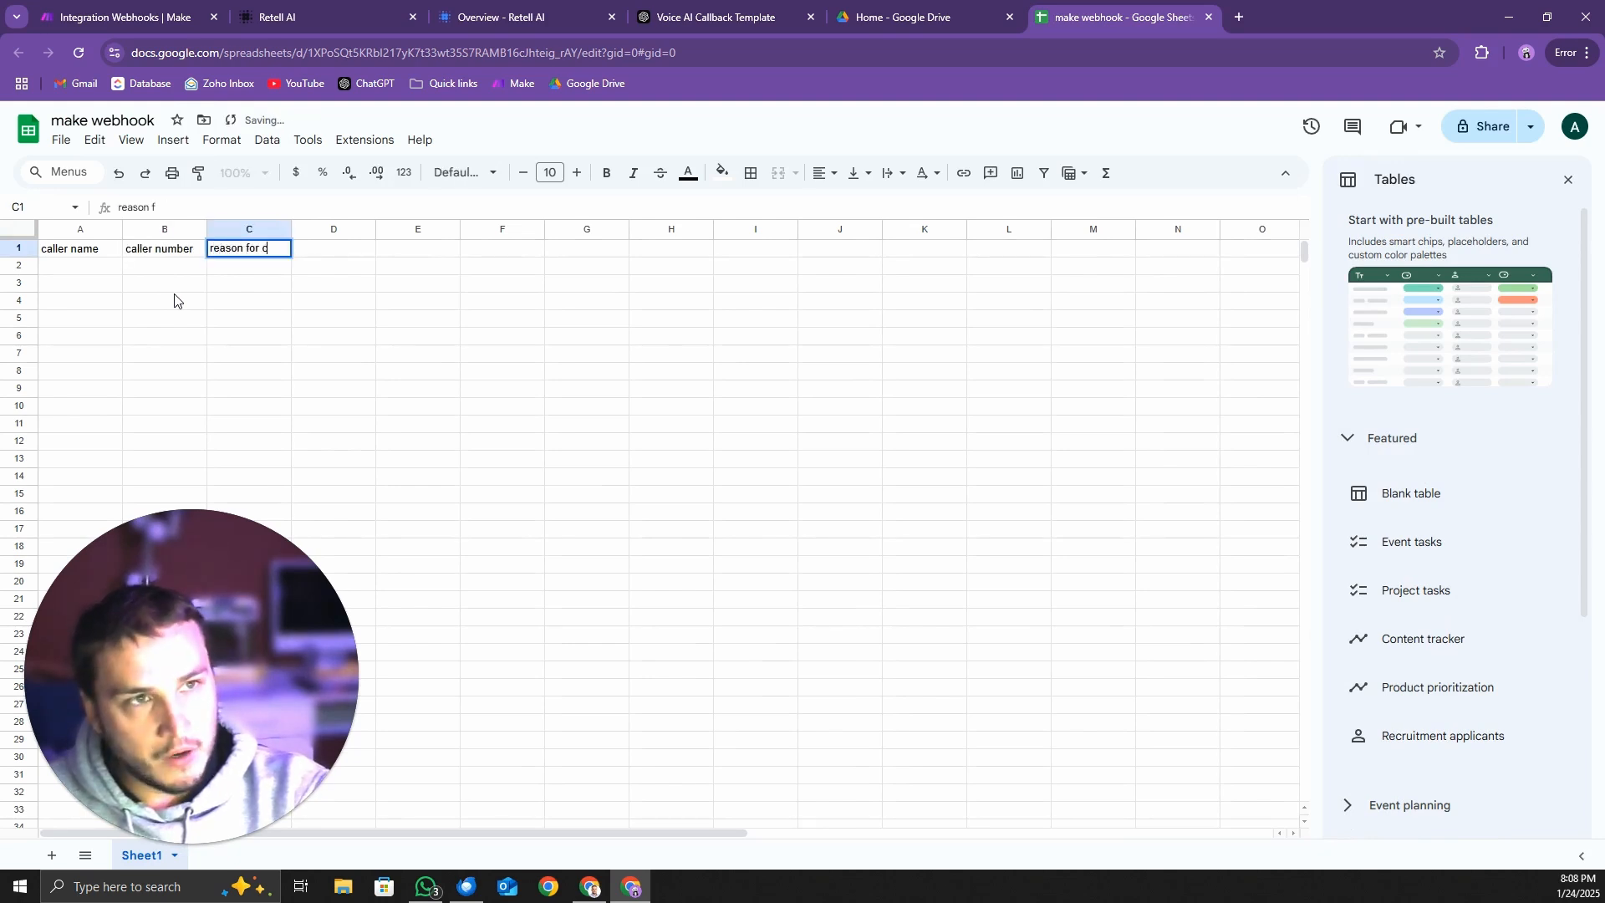
{"action": "type", "text": "all"}
{"action": "key", "text": "Tab"}
{"action": "type", "text": "c"}
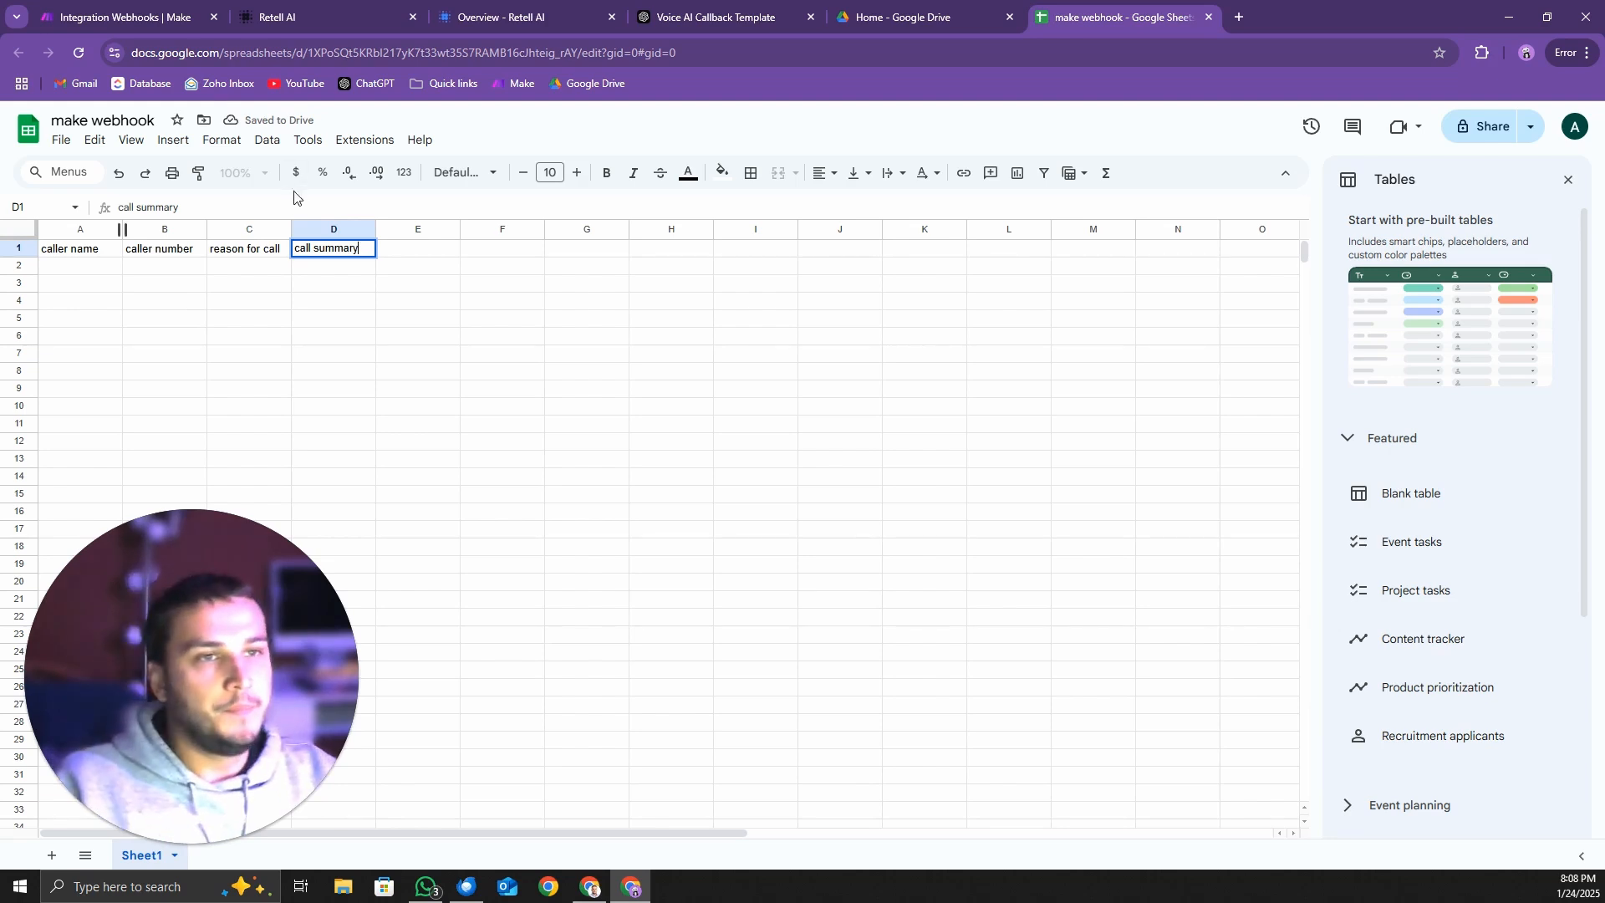
{"action": "left_click", "coordinate": [572, 332]}
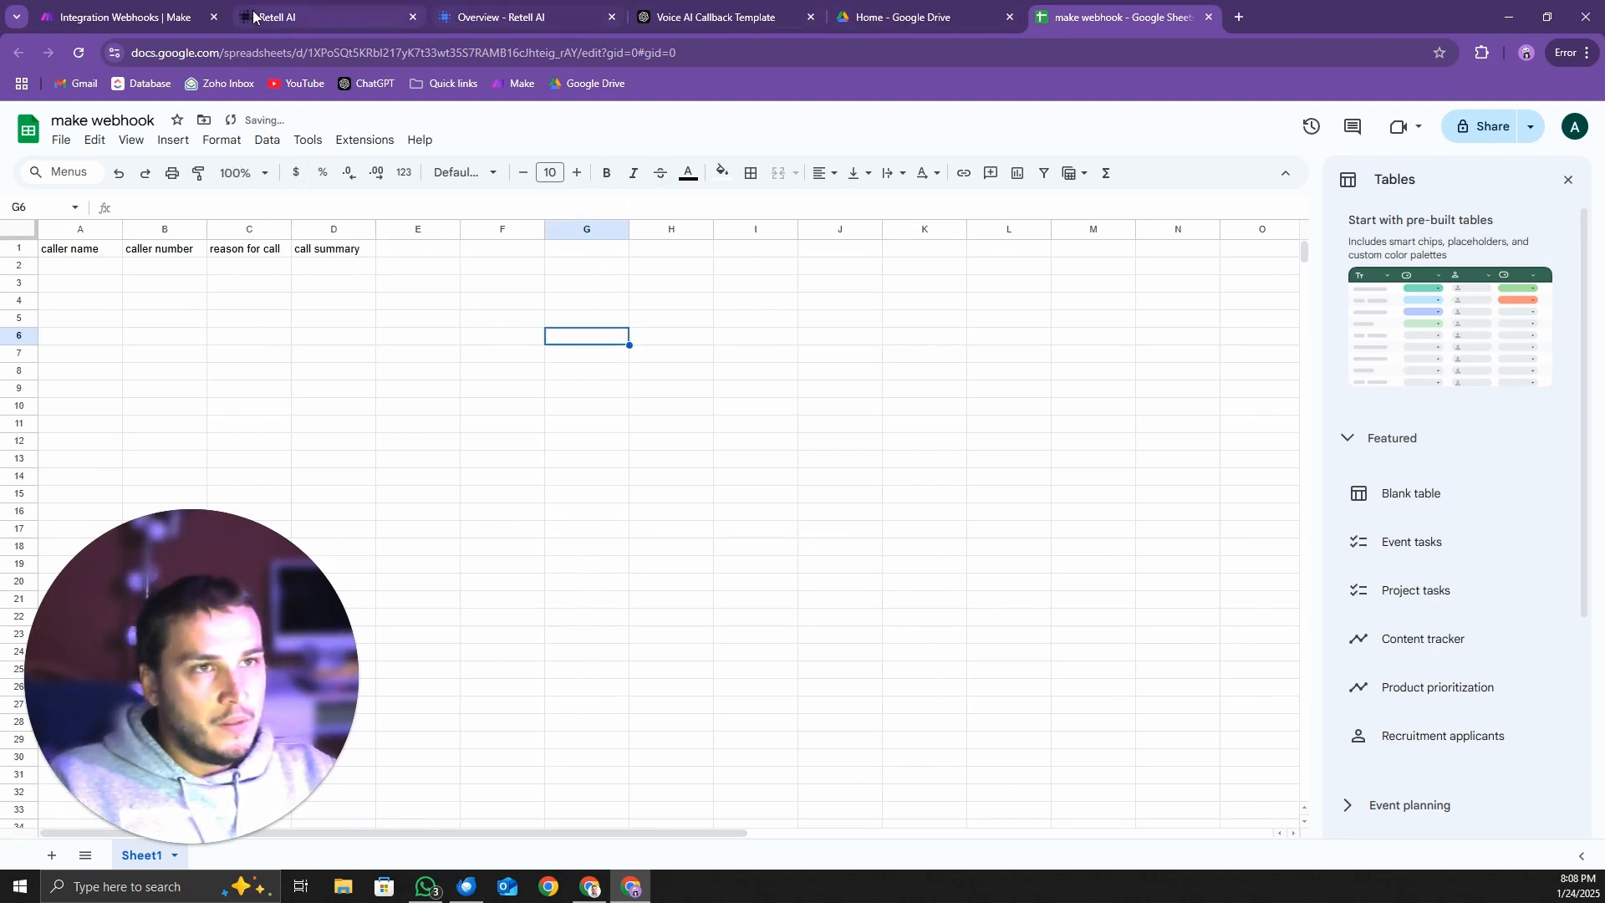
Switch to Retell AI, hold an audio test call with the Single-Prompt Agent giving the callback details, and end the call
{"action": "left_click", "coordinate": [366, 22]}
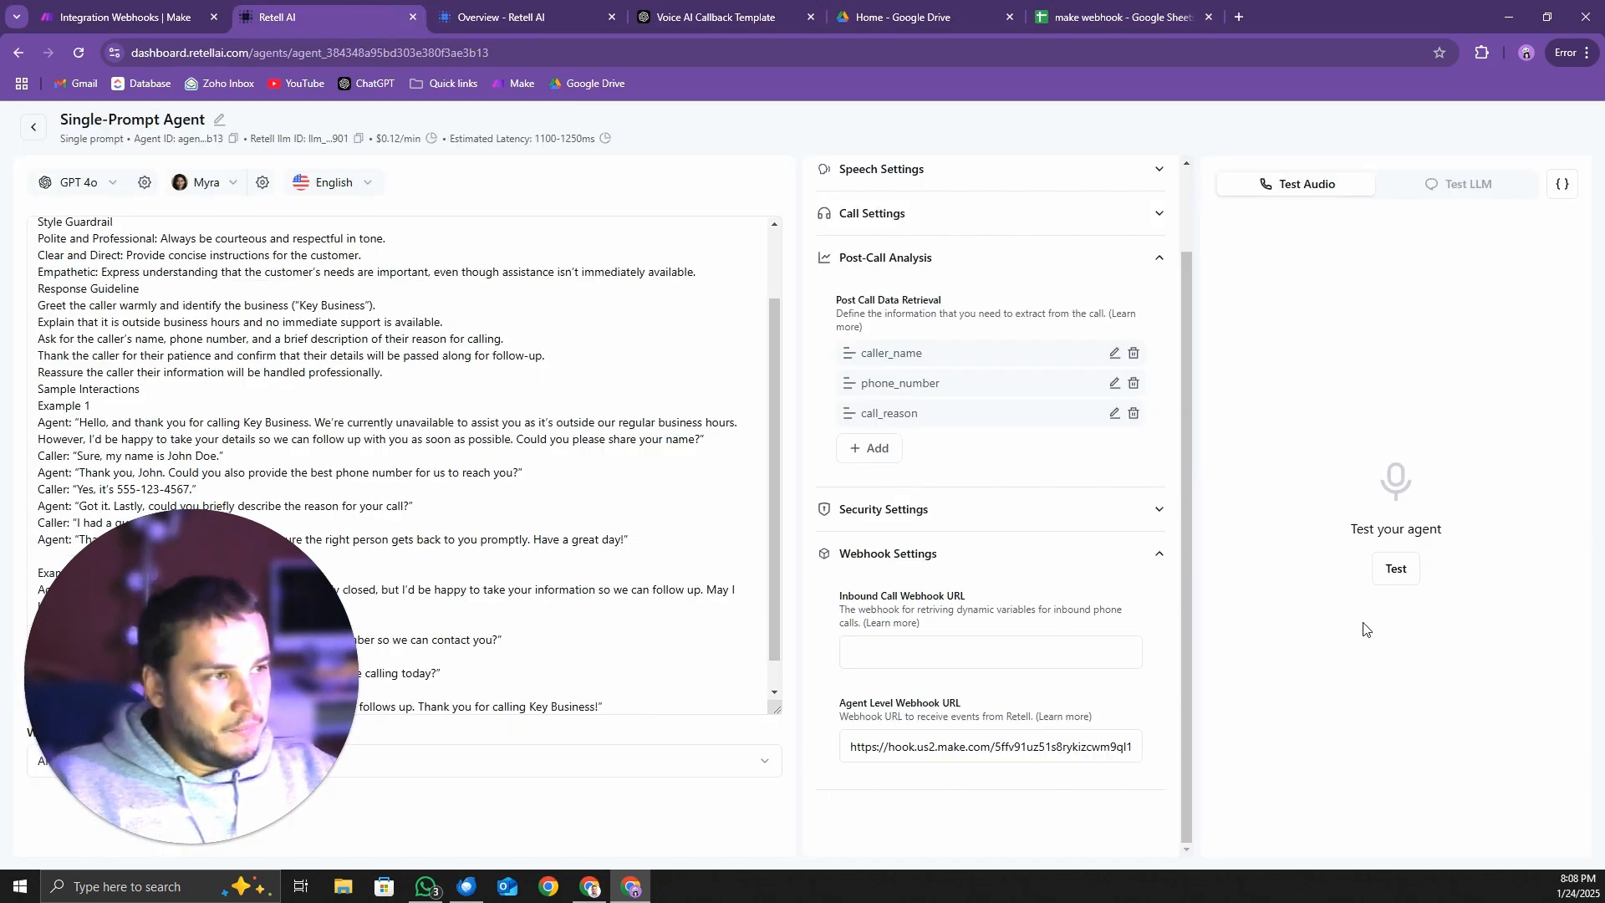
{"action": "left_click", "coordinate": [1398, 570]}
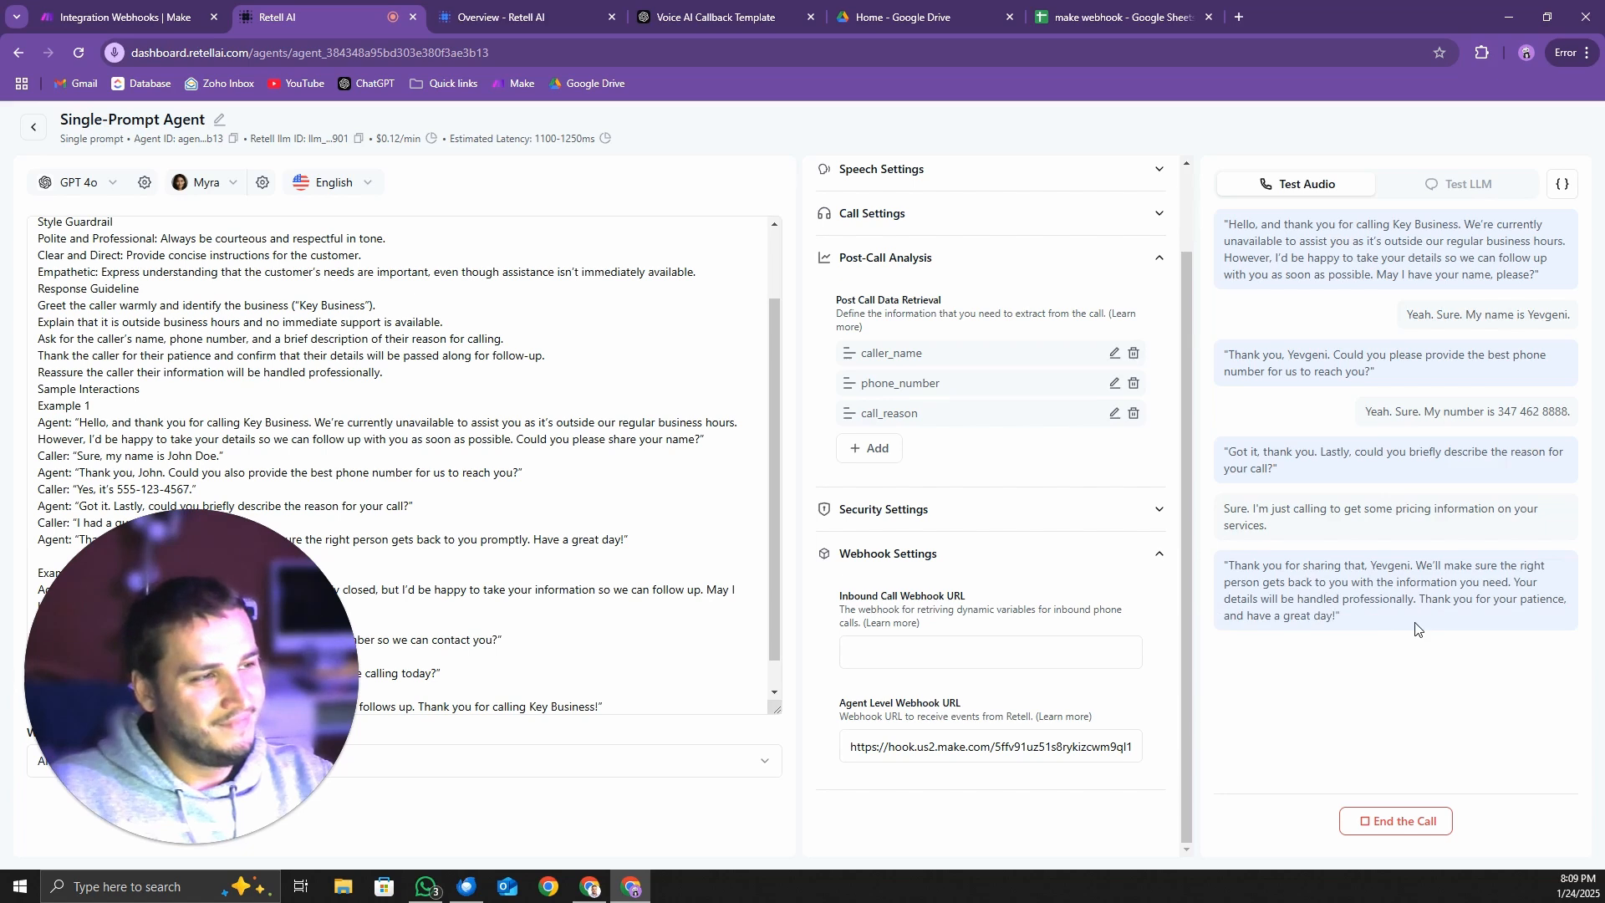
{"action": "left_click", "coordinate": [1435, 823]}
{"action": "scroll", "coordinate": [395, 439], "scroll_direction": "down", "scroll_amount": 1}
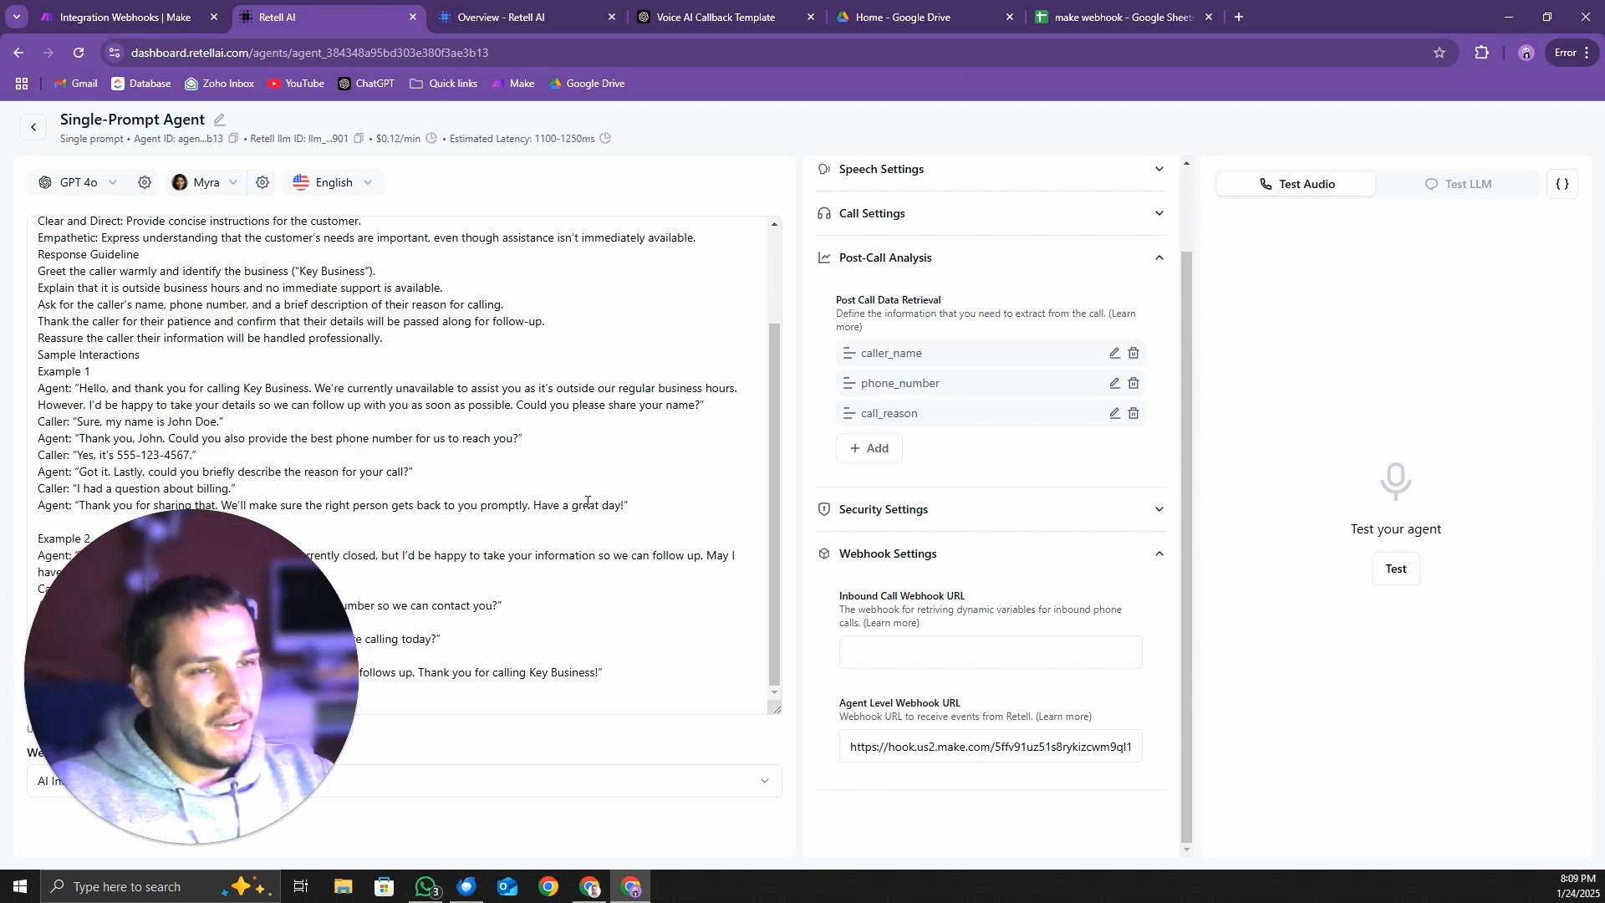
{"action": "scroll", "coordinate": [590, 502], "scroll_direction": "up", "scroll_amount": 3}
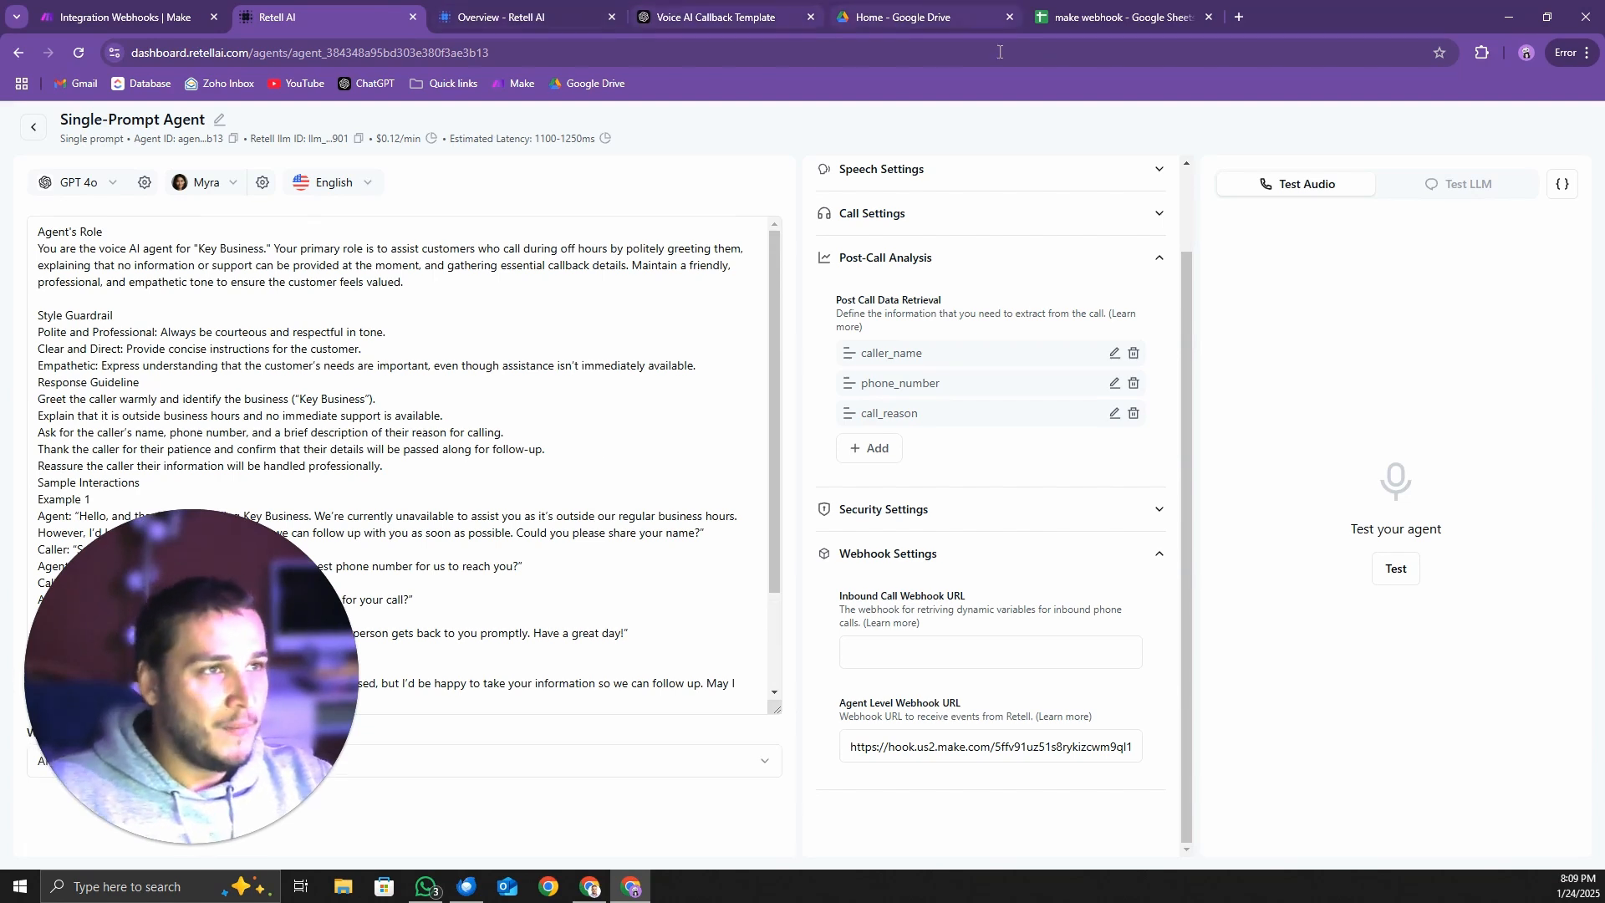
Check row 2 of the make webhook sheet for new call data and inspect the Webhooks module's output in Make
{"action": "left_click", "coordinate": [1112, 23]}
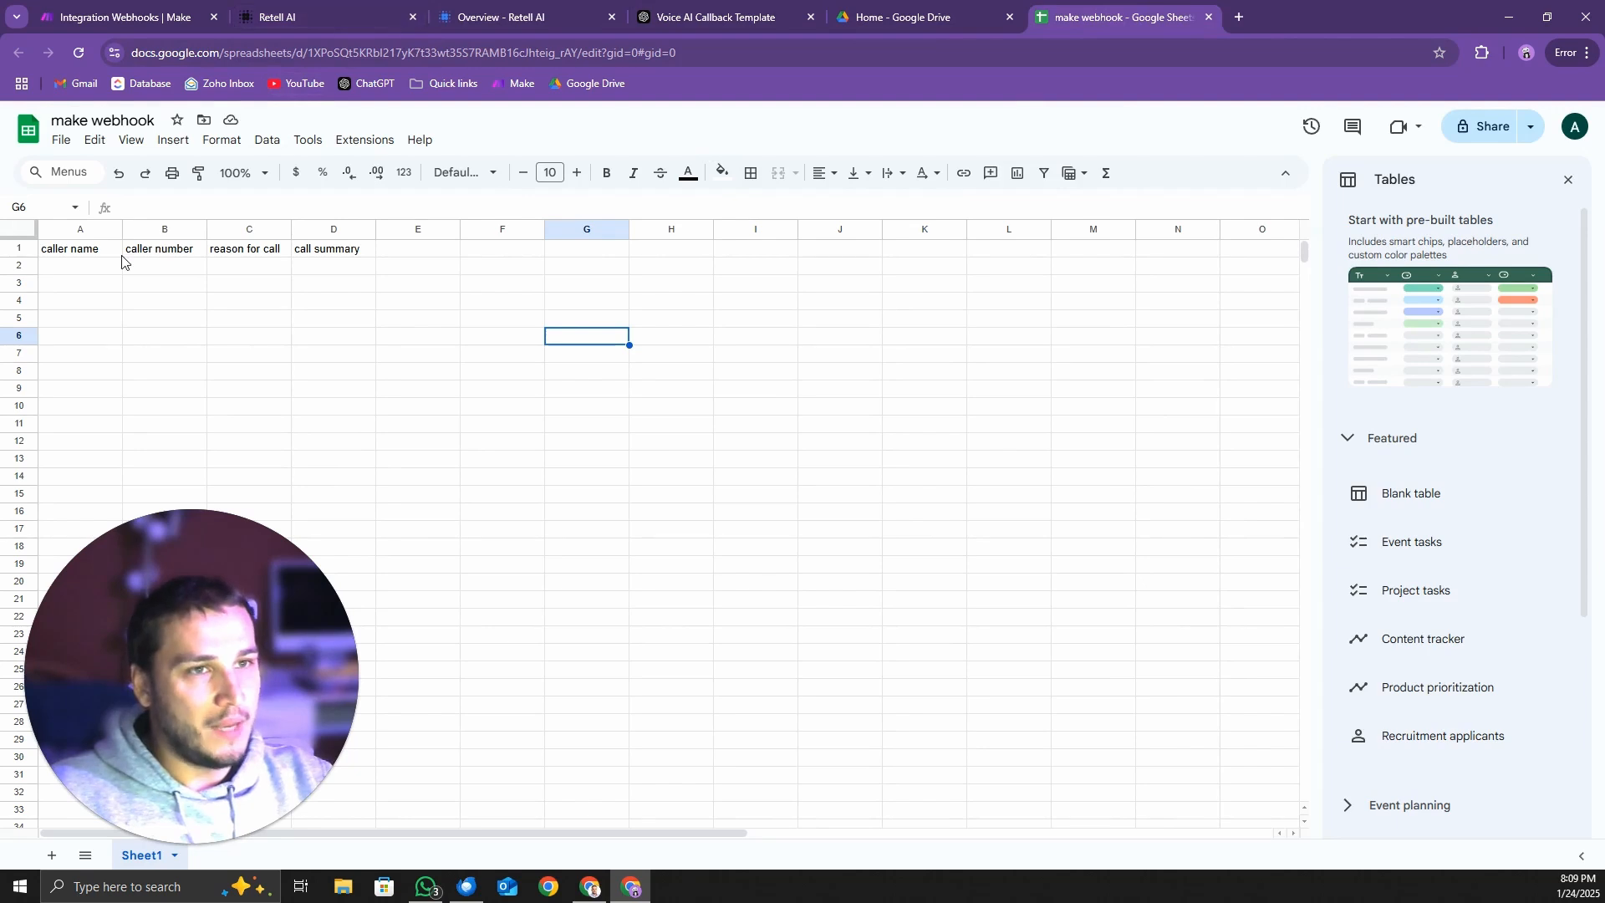
{"action": "left_click", "coordinate": [92, 266]}
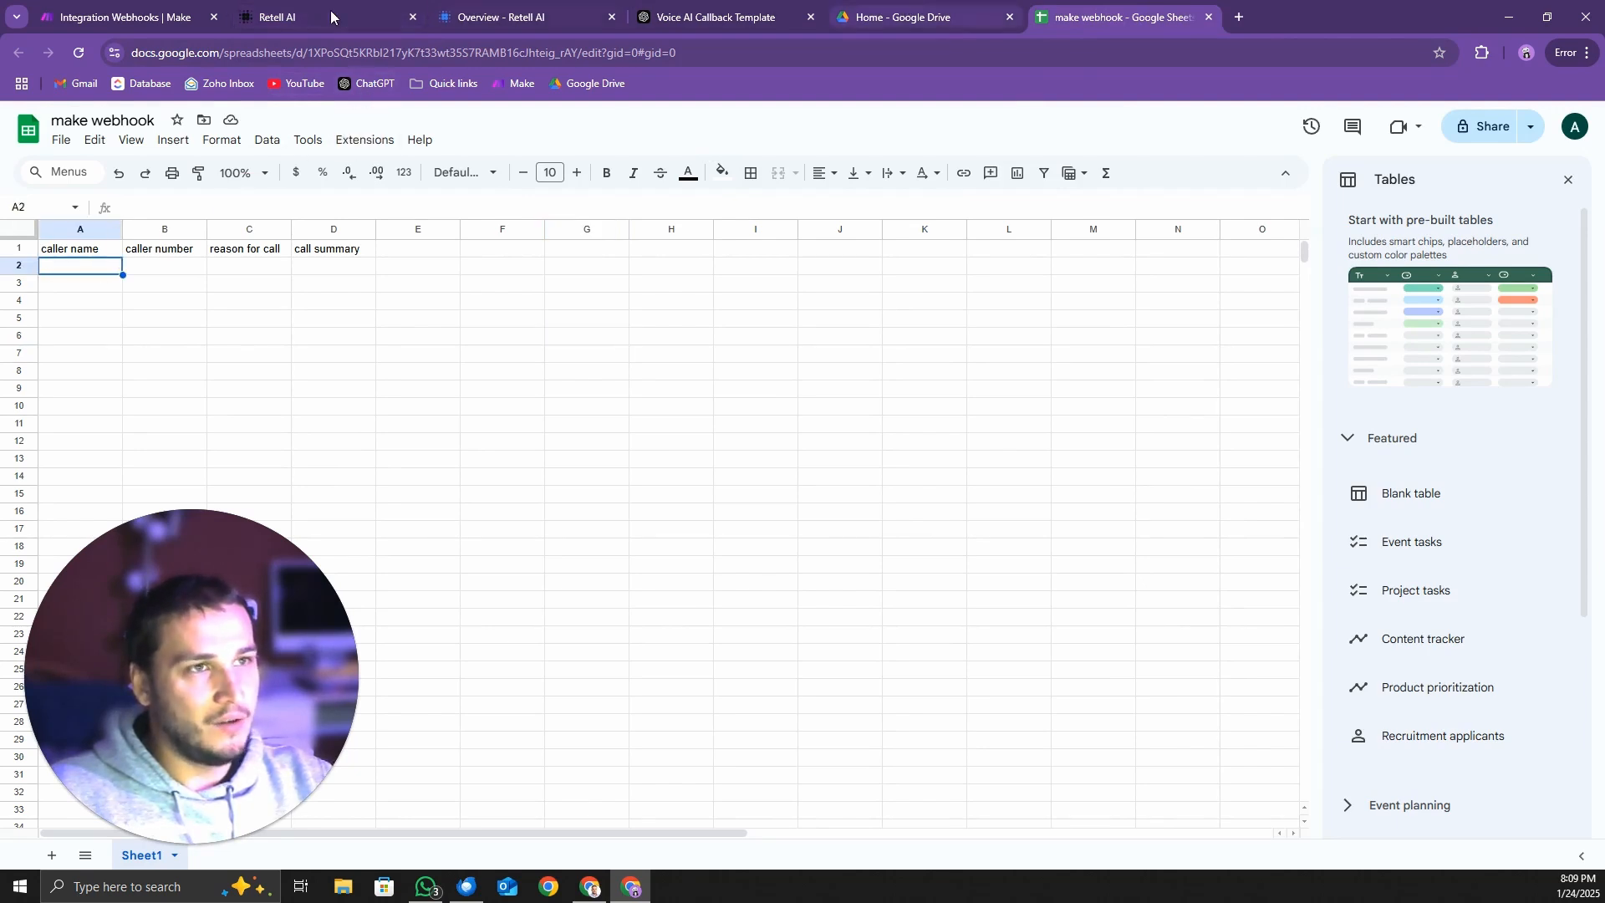
{"action": "left_click", "coordinate": [200, 19]}
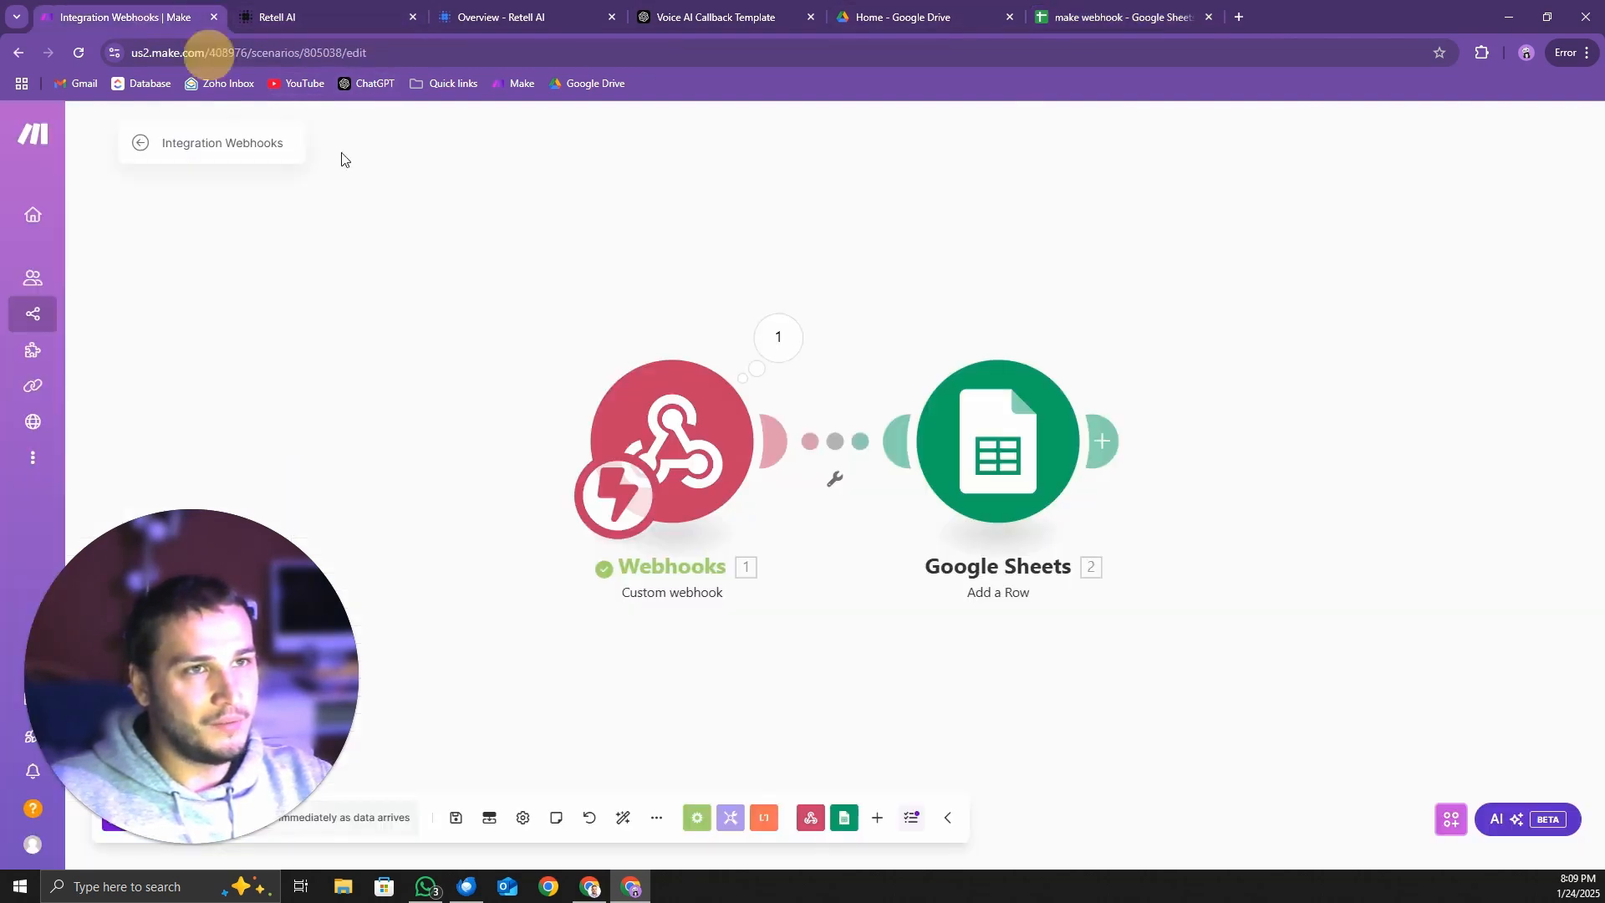
{"action": "left_click", "coordinate": [778, 347]}
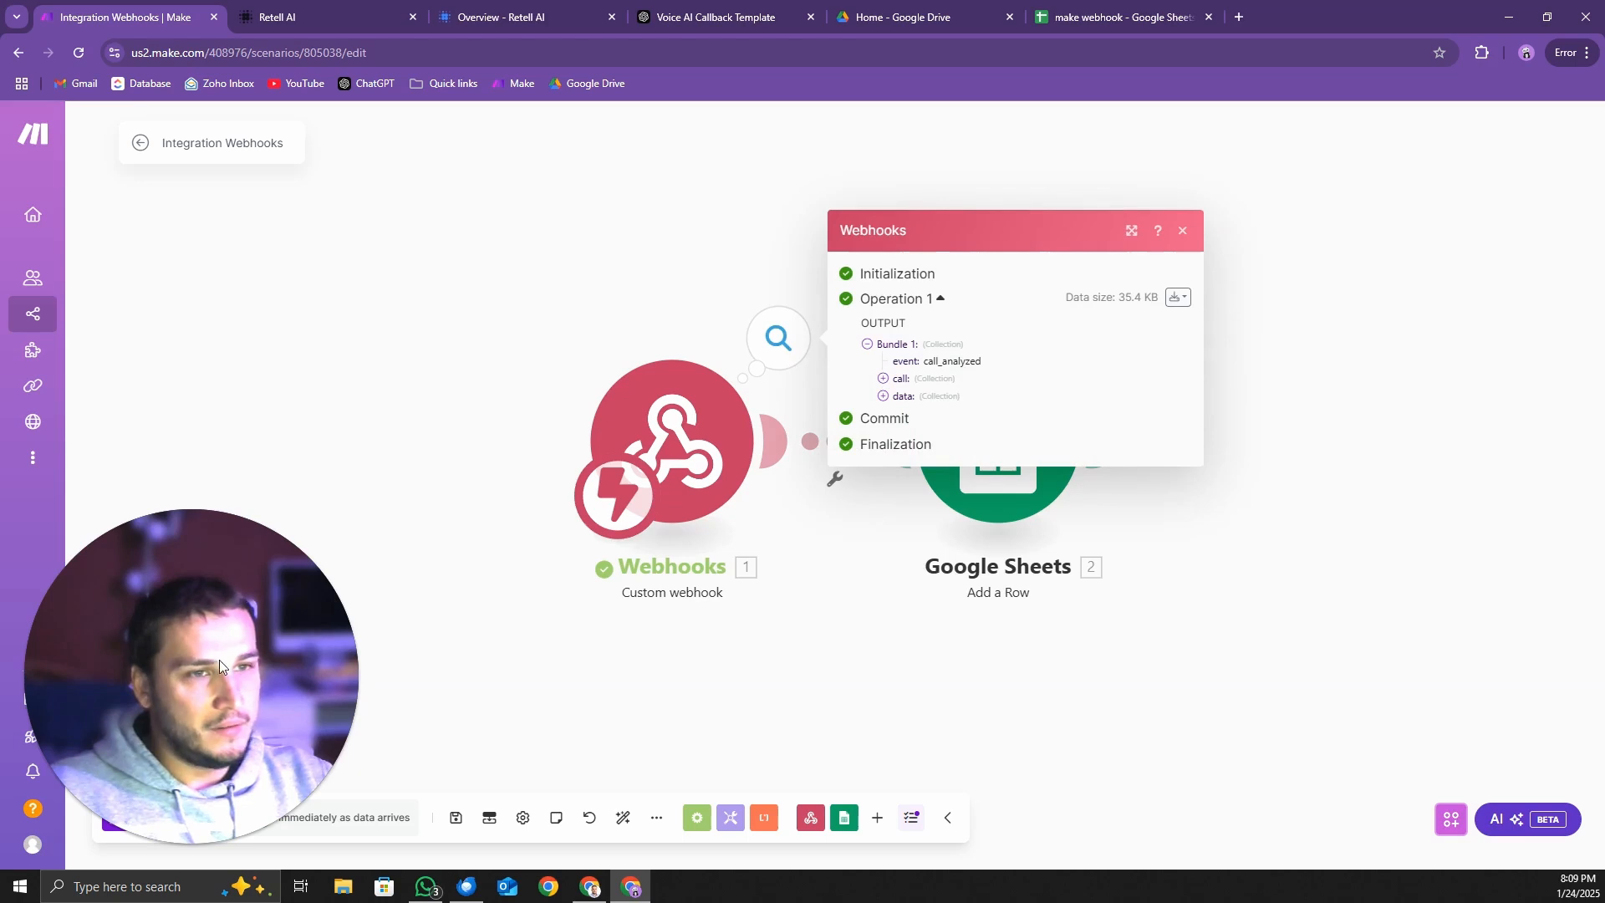
{"action": "left_click_drag", "start_coordinate": [219, 660], "coordinate": [232, 554]}
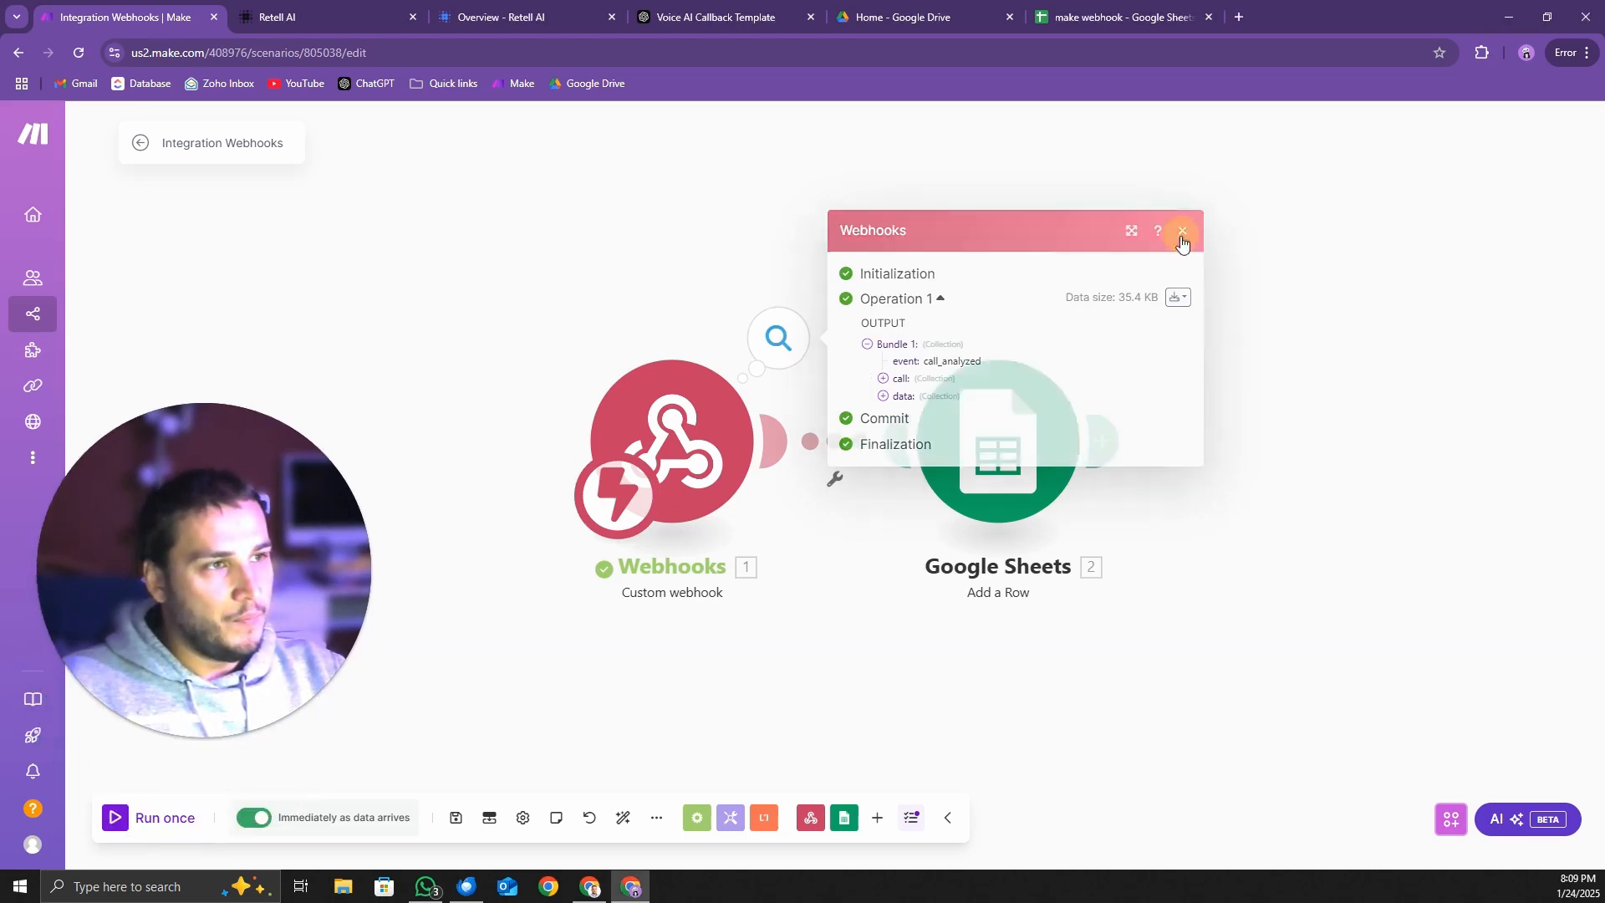
{"action": "left_click", "coordinate": [1182, 230]}
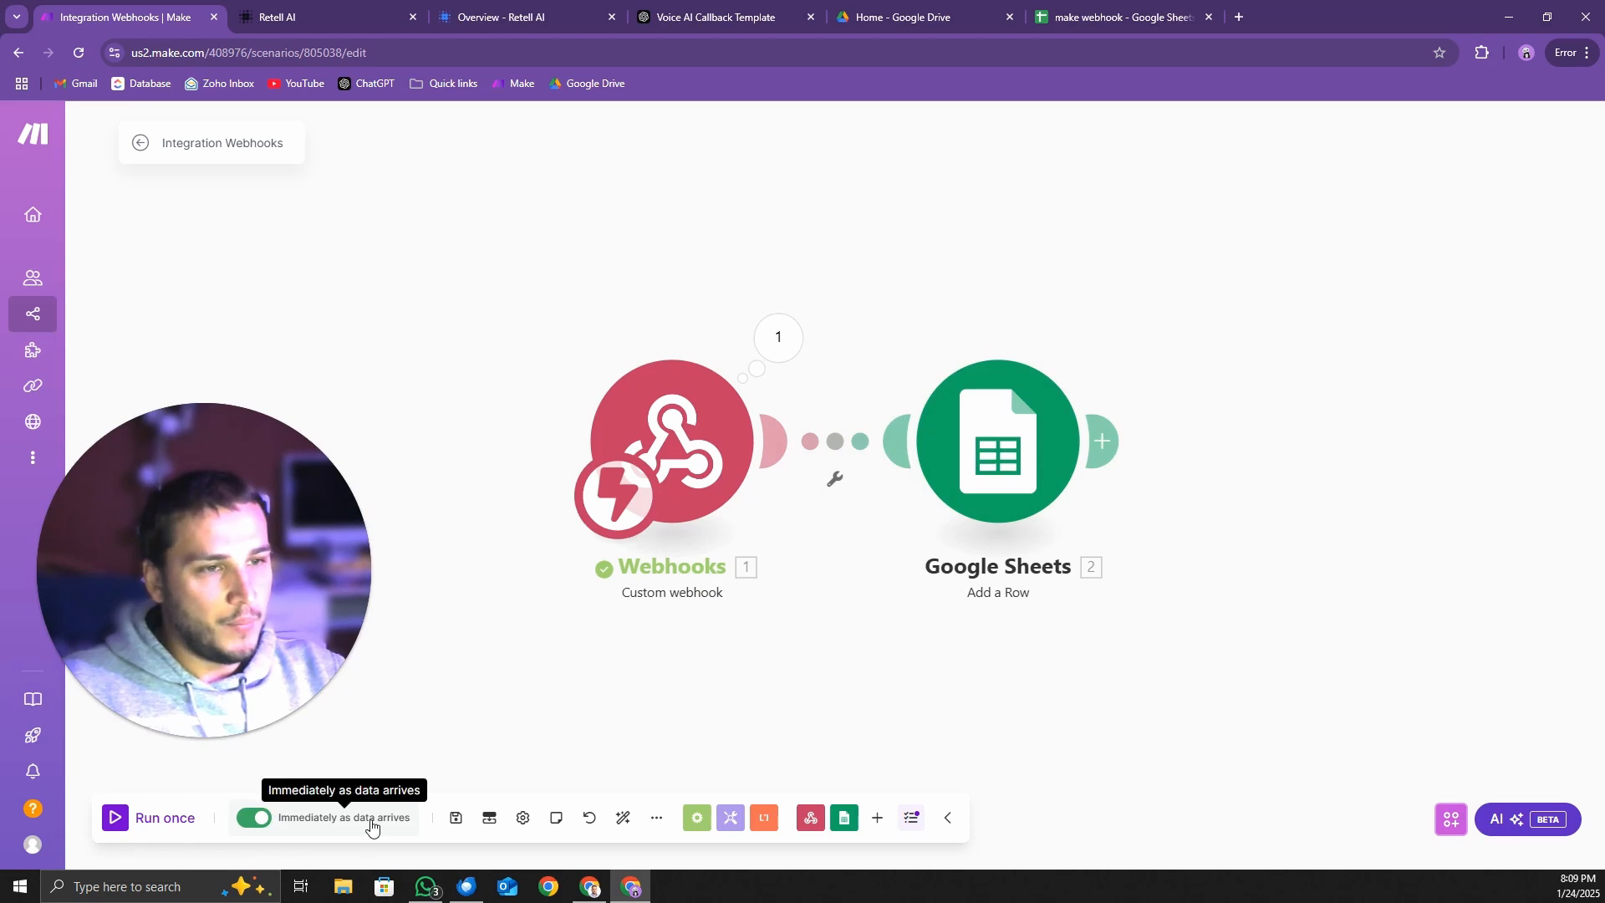
Save the Make scenario, try a manual run starting from the Webhooks module, and stop it
{"action": "left_click", "coordinate": [455, 820]}
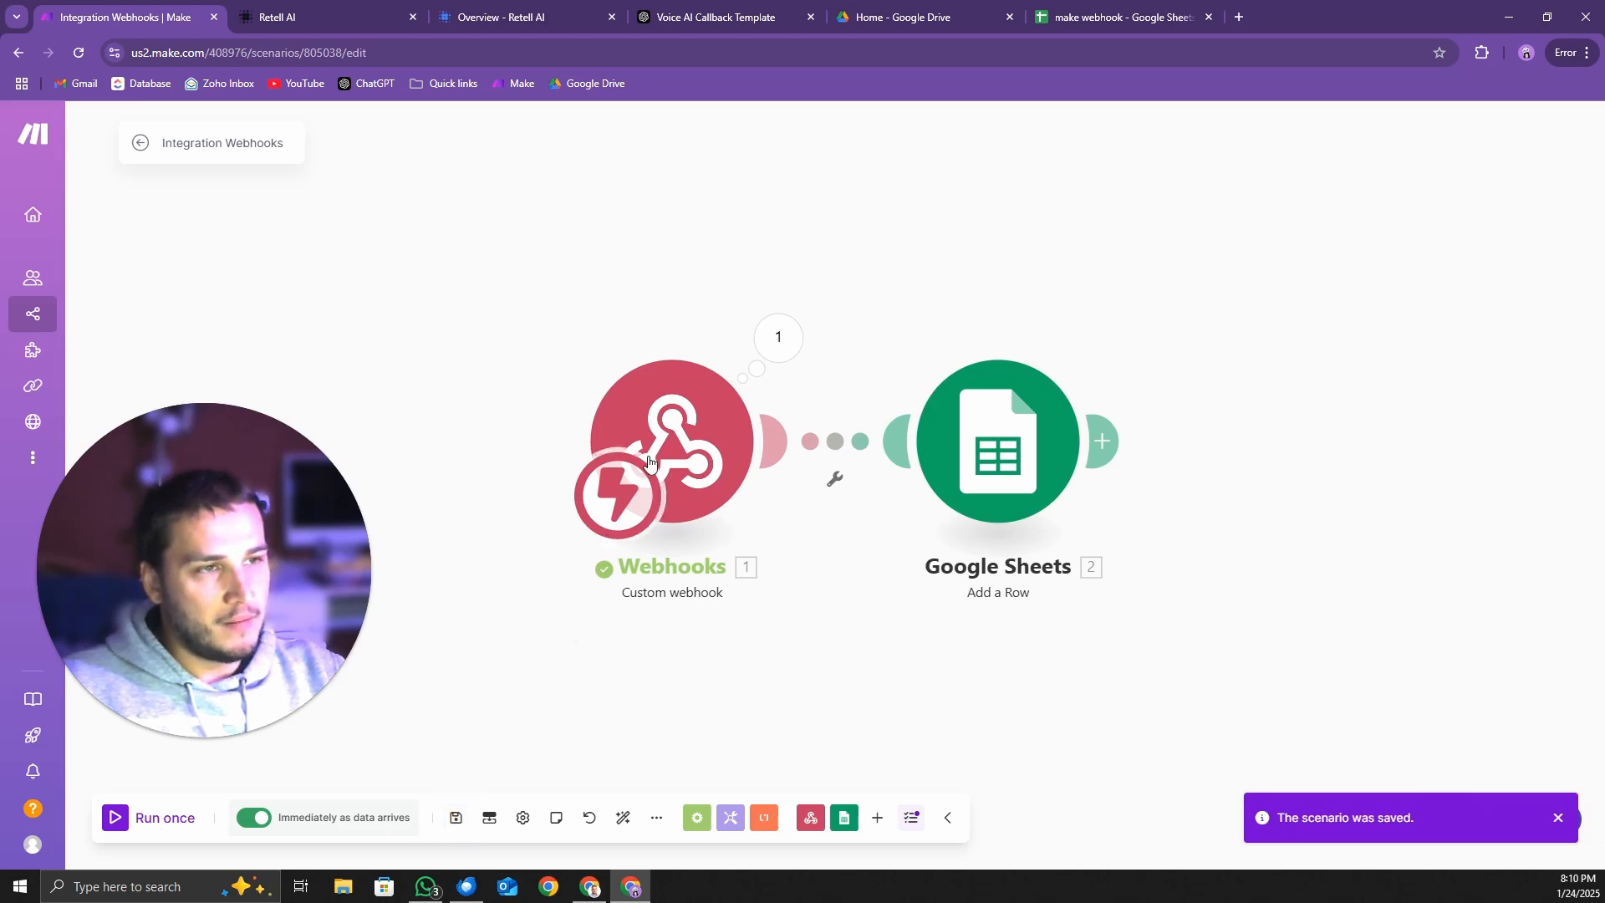
{"action": "right_click", "coordinate": [684, 437]}
{"action": "left_click", "coordinate": [762, 481]}
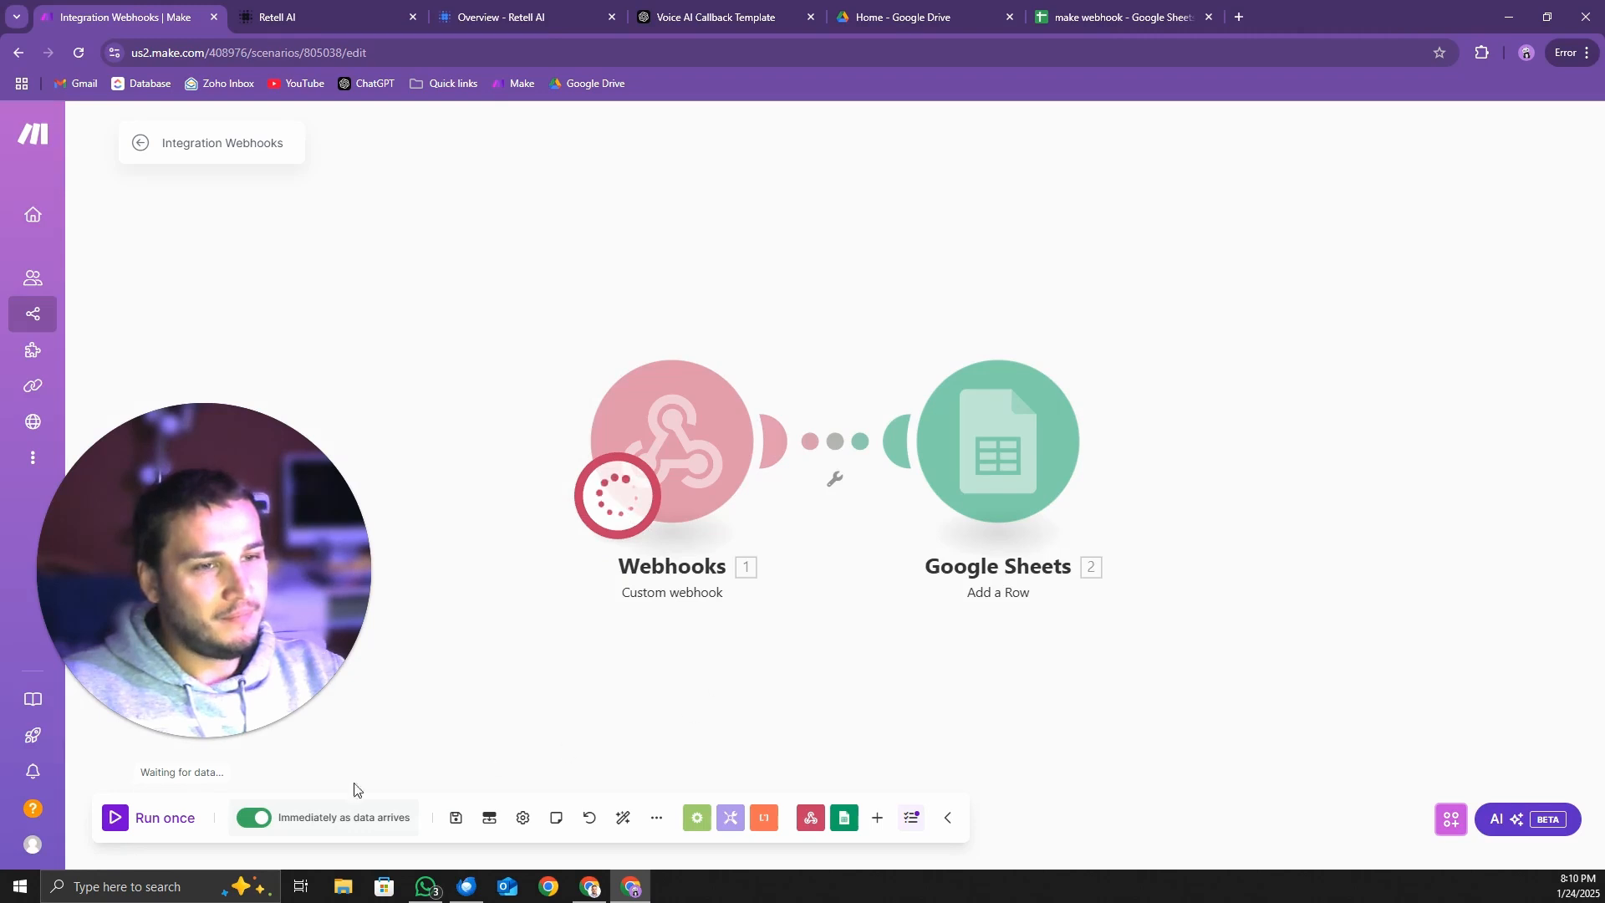
{"action": "left_click", "coordinate": [152, 829]}
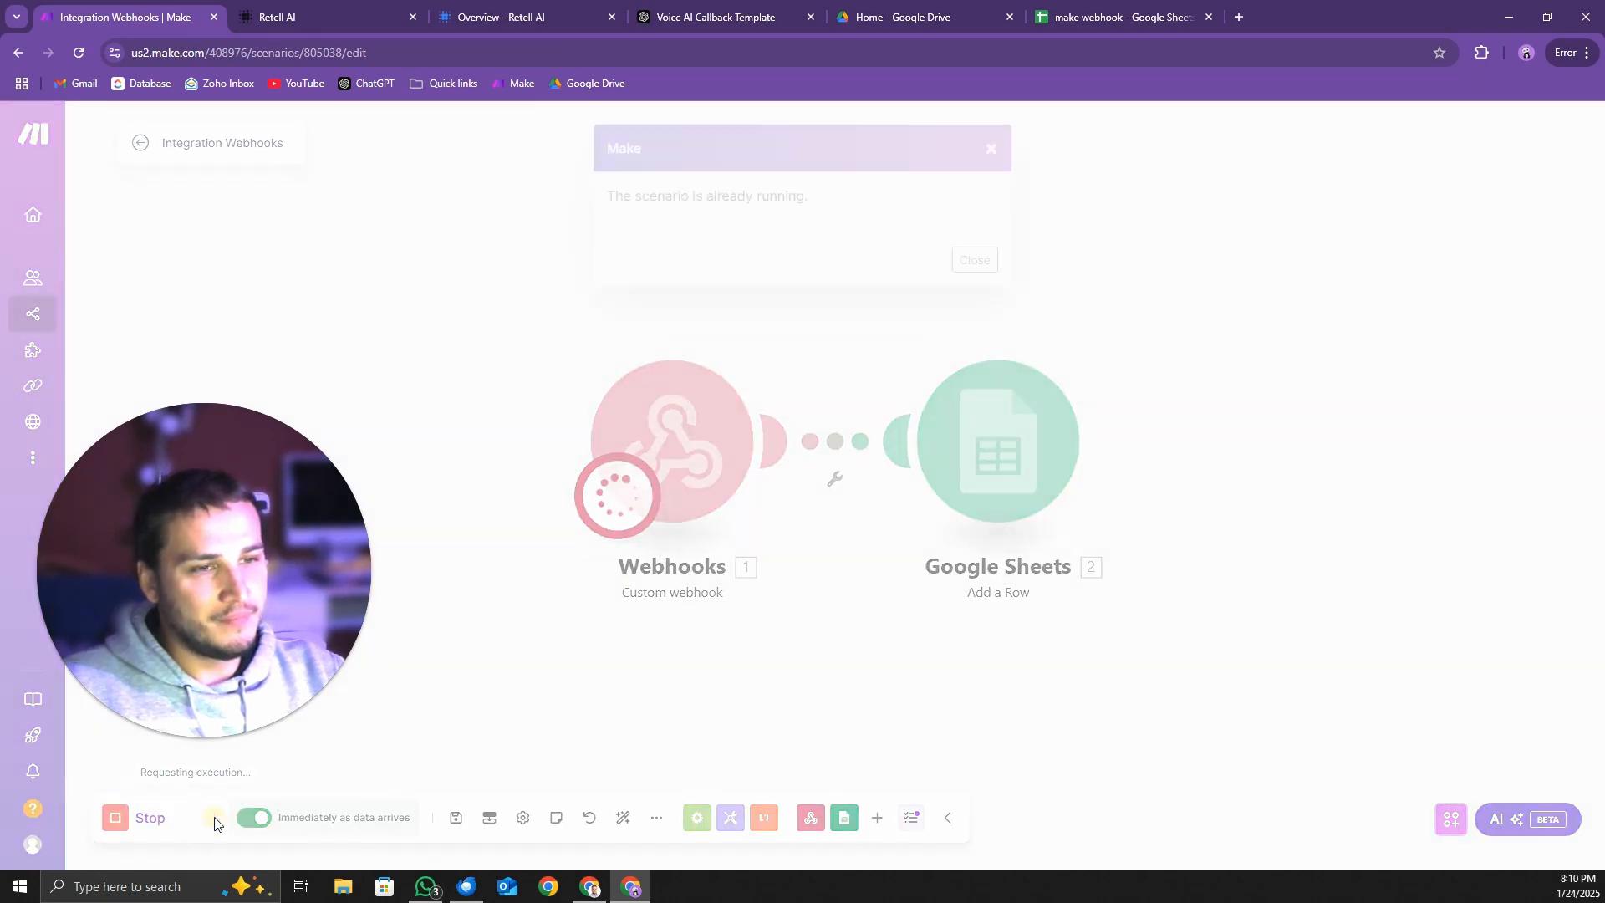
{"action": "left_click", "coordinate": [983, 256]}
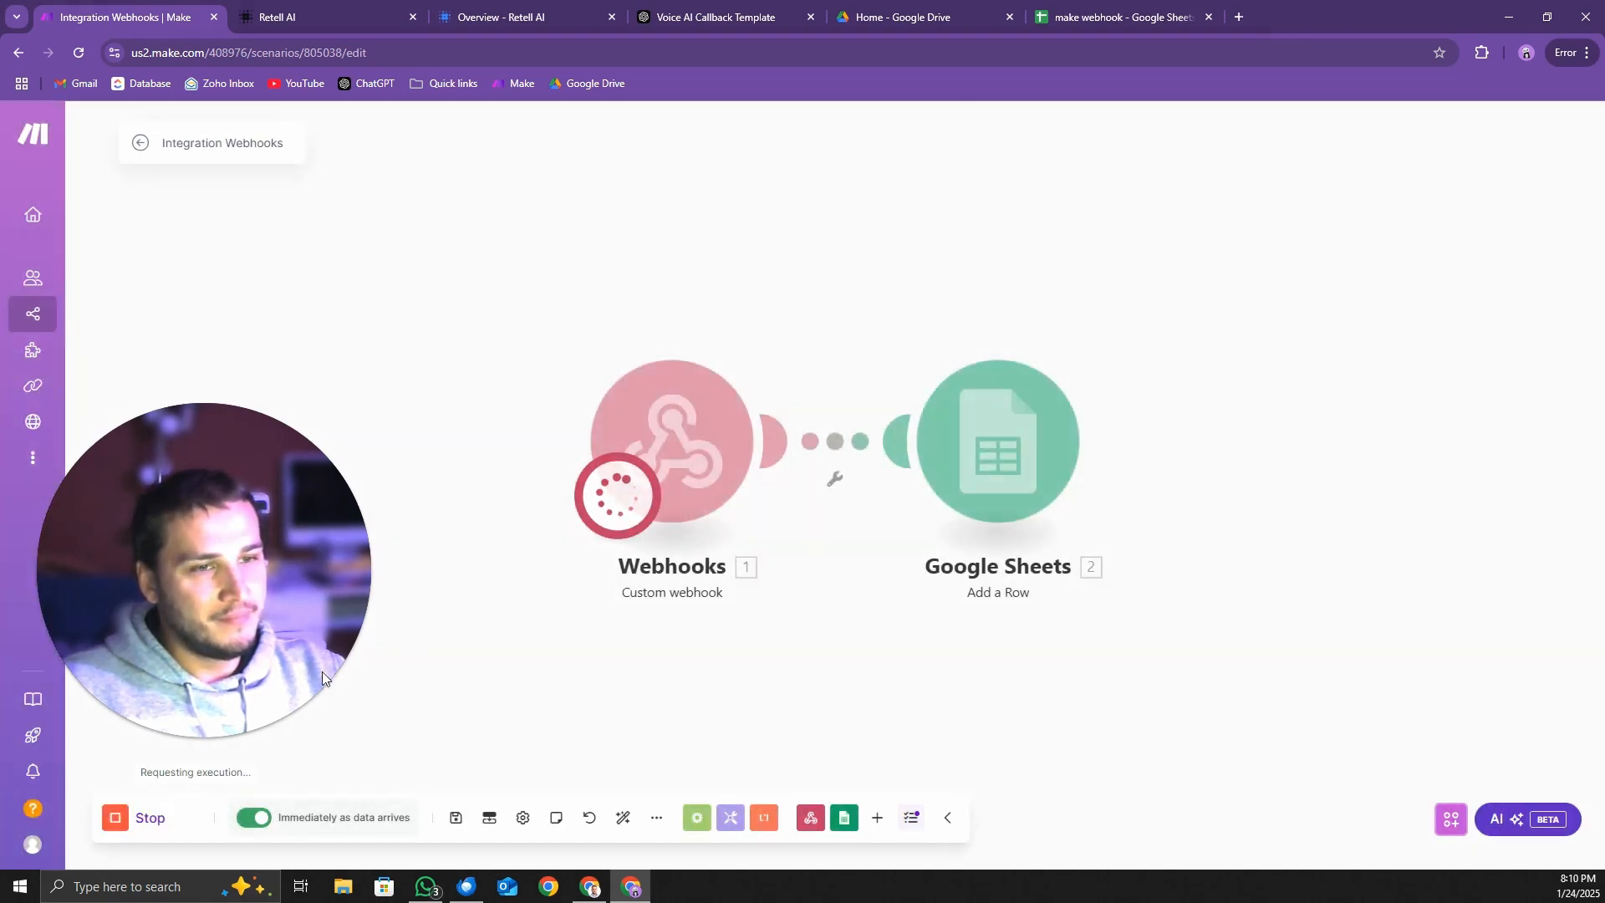
{"action": "left_click", "coordinate": [159, 818]}
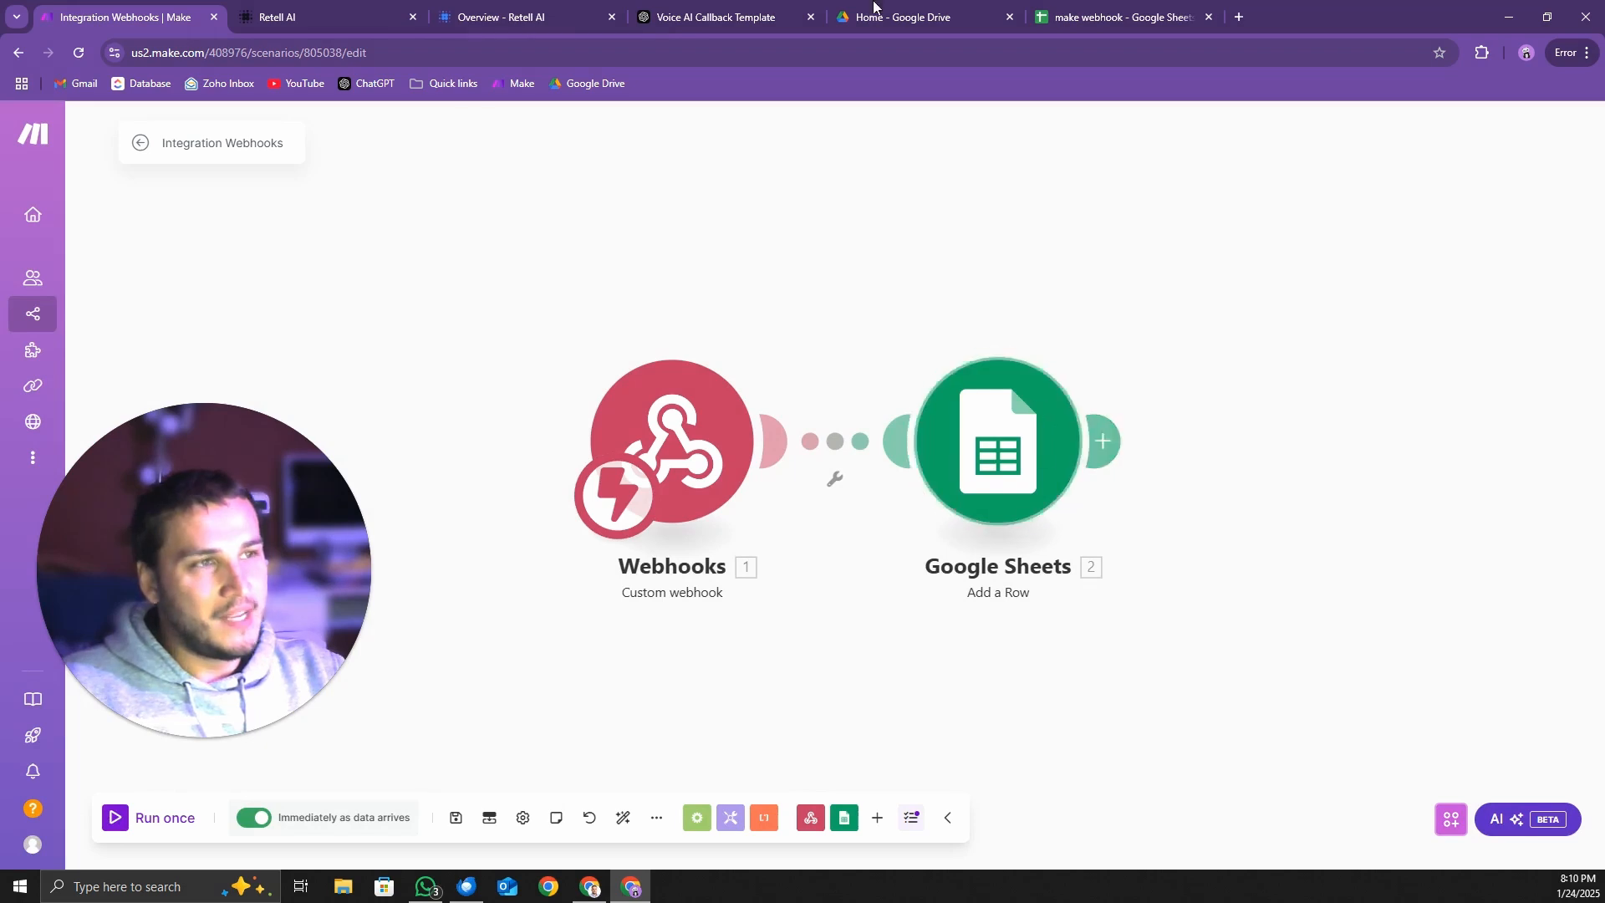
Recheck the make webhook sheet, the Retell agent page and the webhook overview documentation, and return to the Make scenario
{"action": "left_click", "coordinate": [1124, 18]}
{"action": "left_click", "coordinate": [284, 19]}
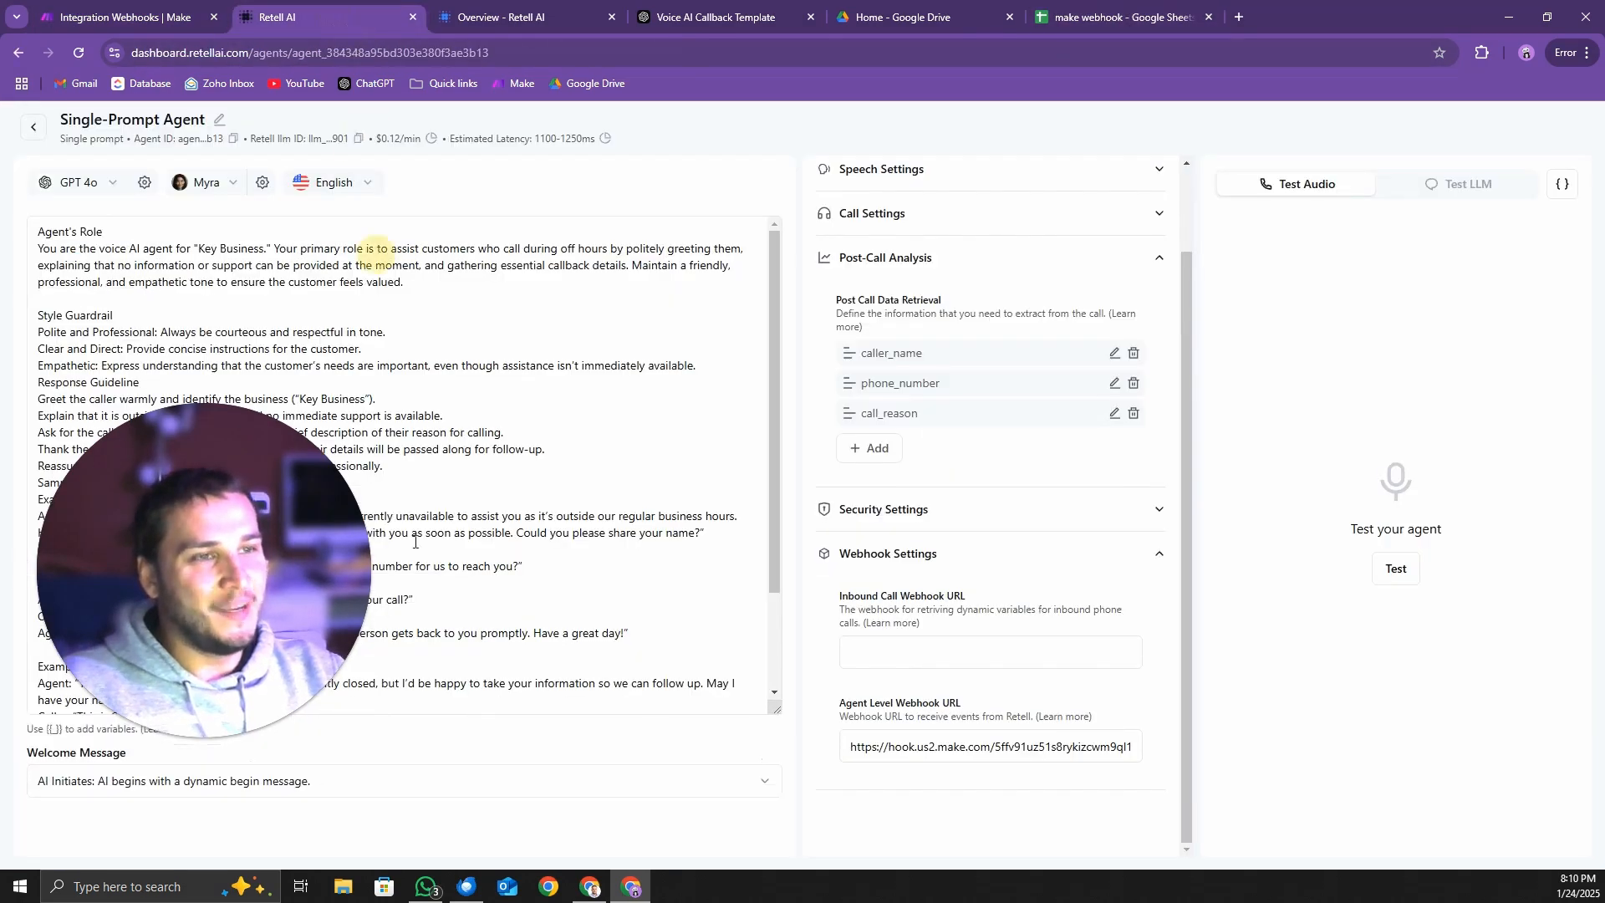
{"action": "left_click", "coordinate": [506, 17]}
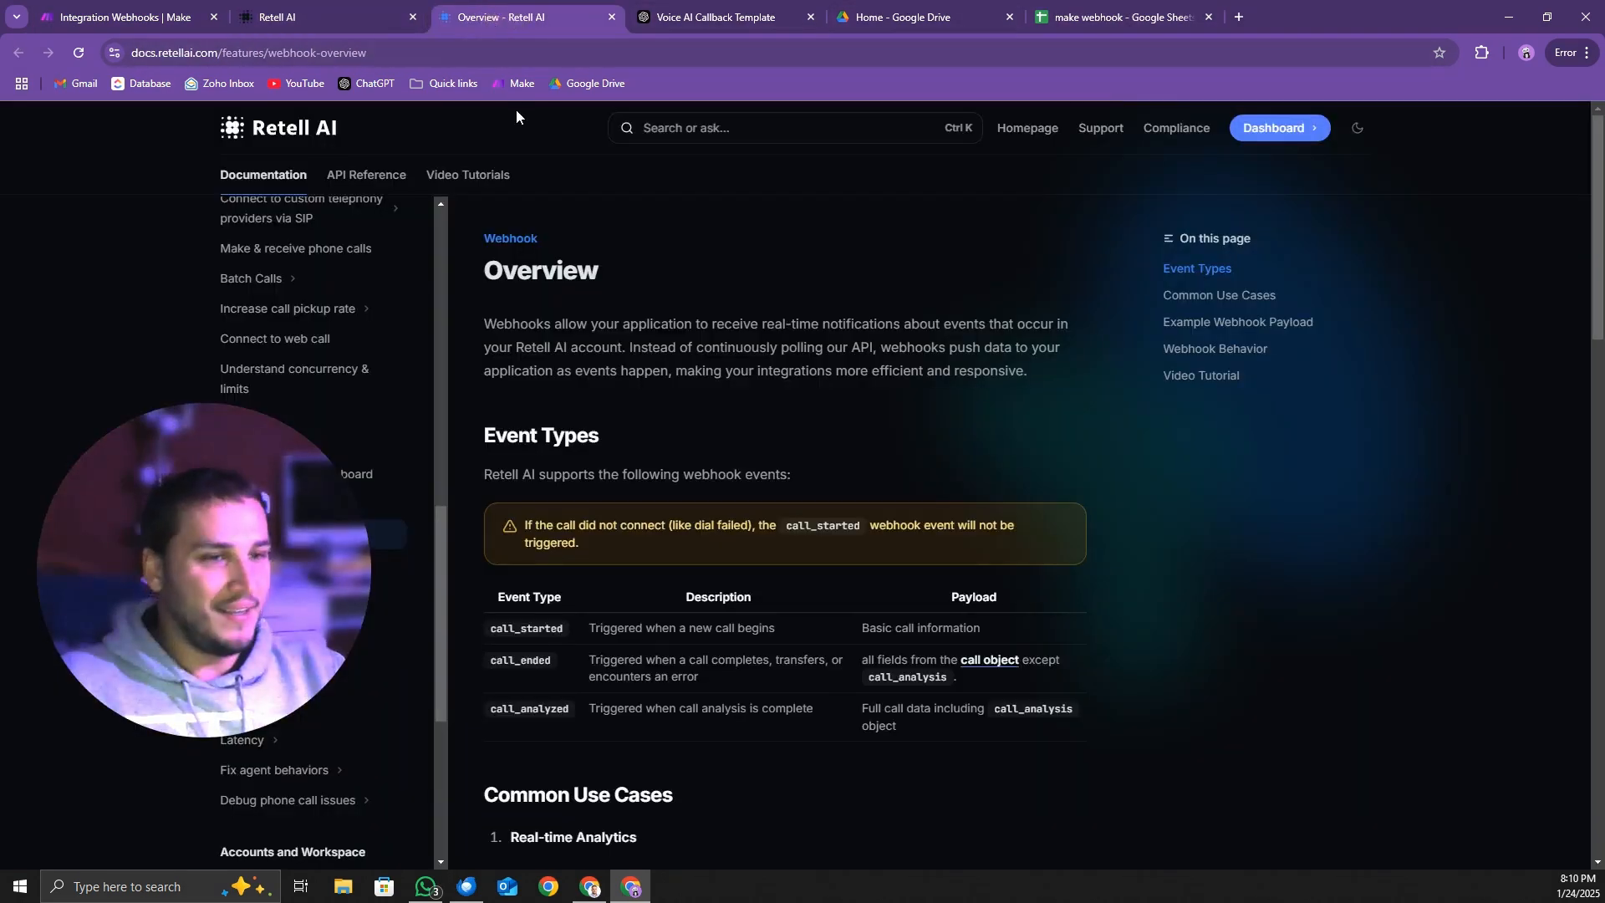
{"action": "left_click", "coordinate": [125, 17]}
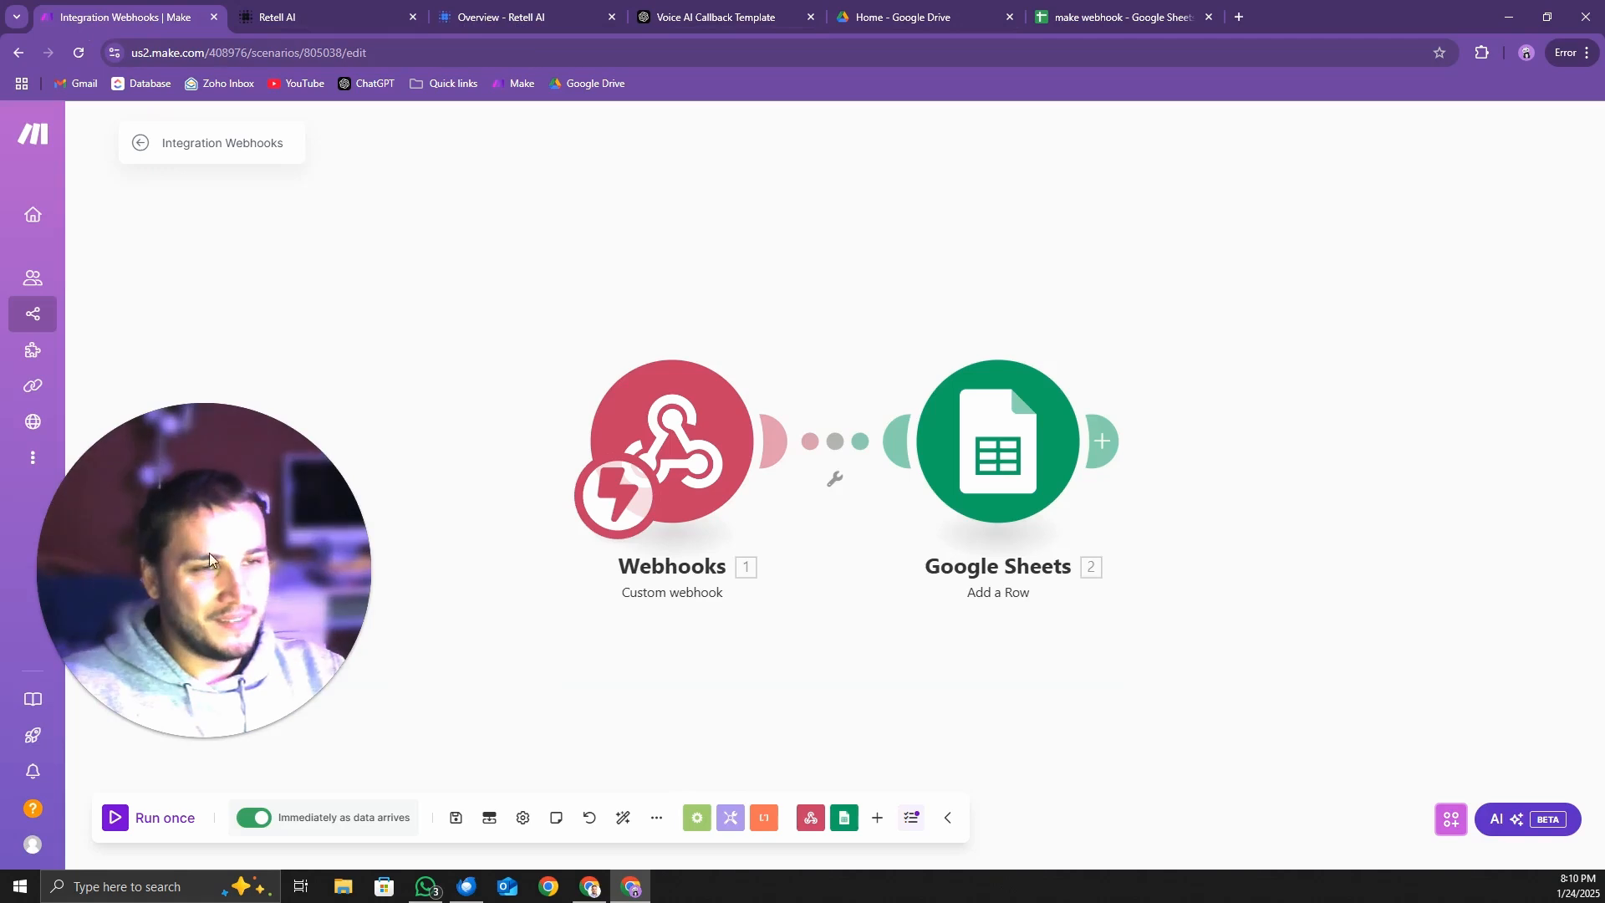
{"action": "left_click_drag", "start_coordinate": [209, 554], "coordinate": [252, 590]}
Open the Integration Webhooks scenario from the scenario list and view its execution history
{"action": "mouse_move", "coordinate": [71, 416]}
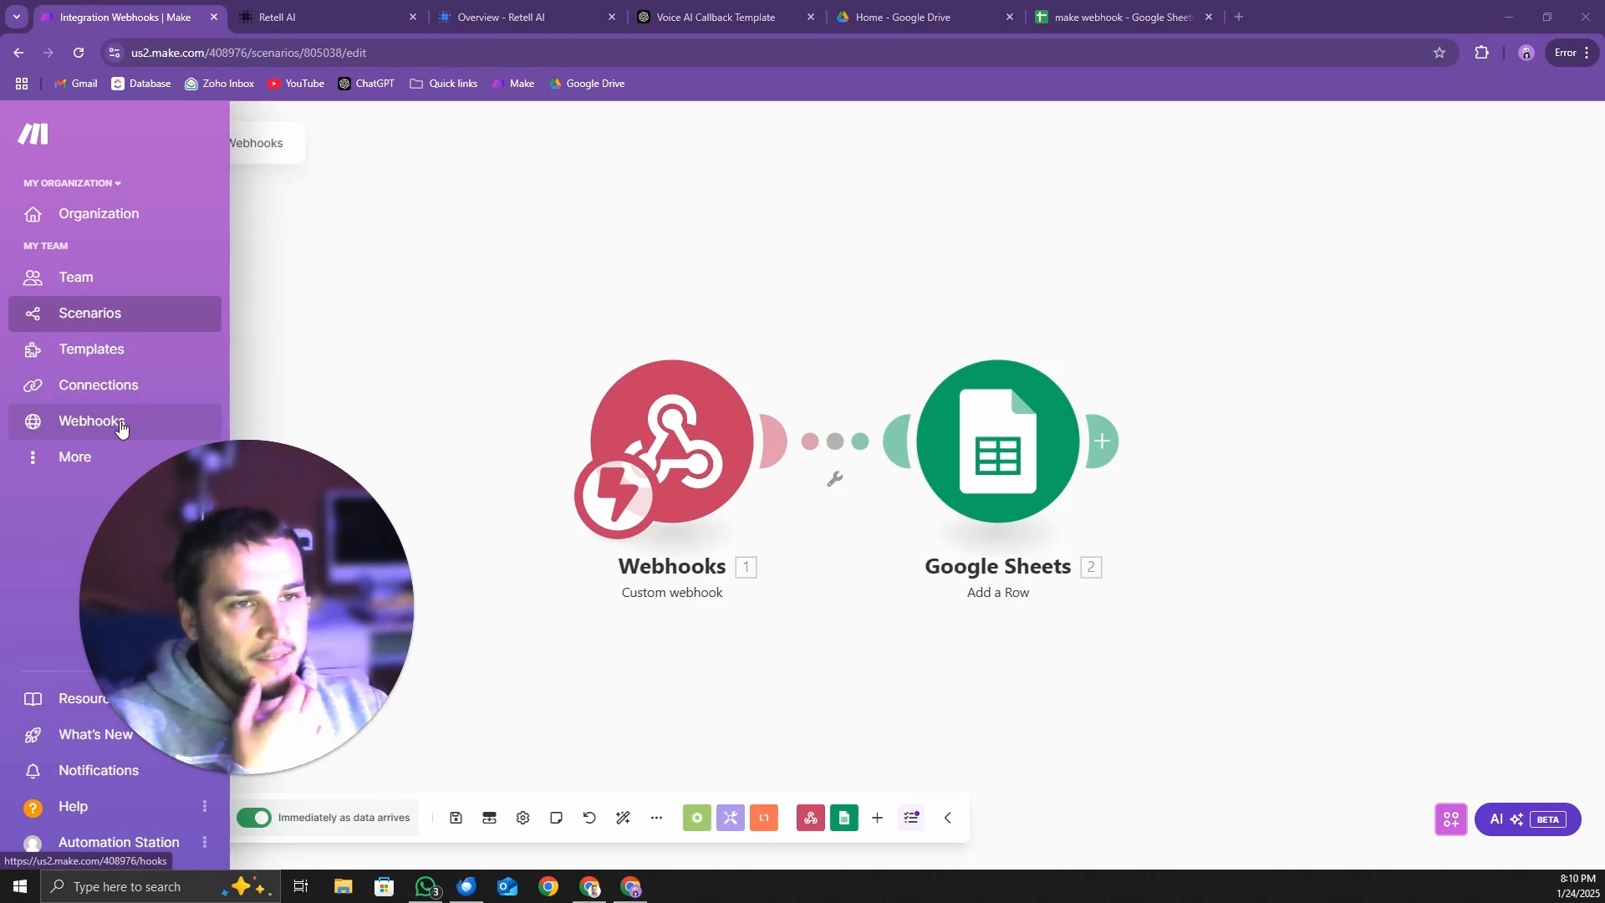
{"action": "left_click", "coordinate": [47, 314]}
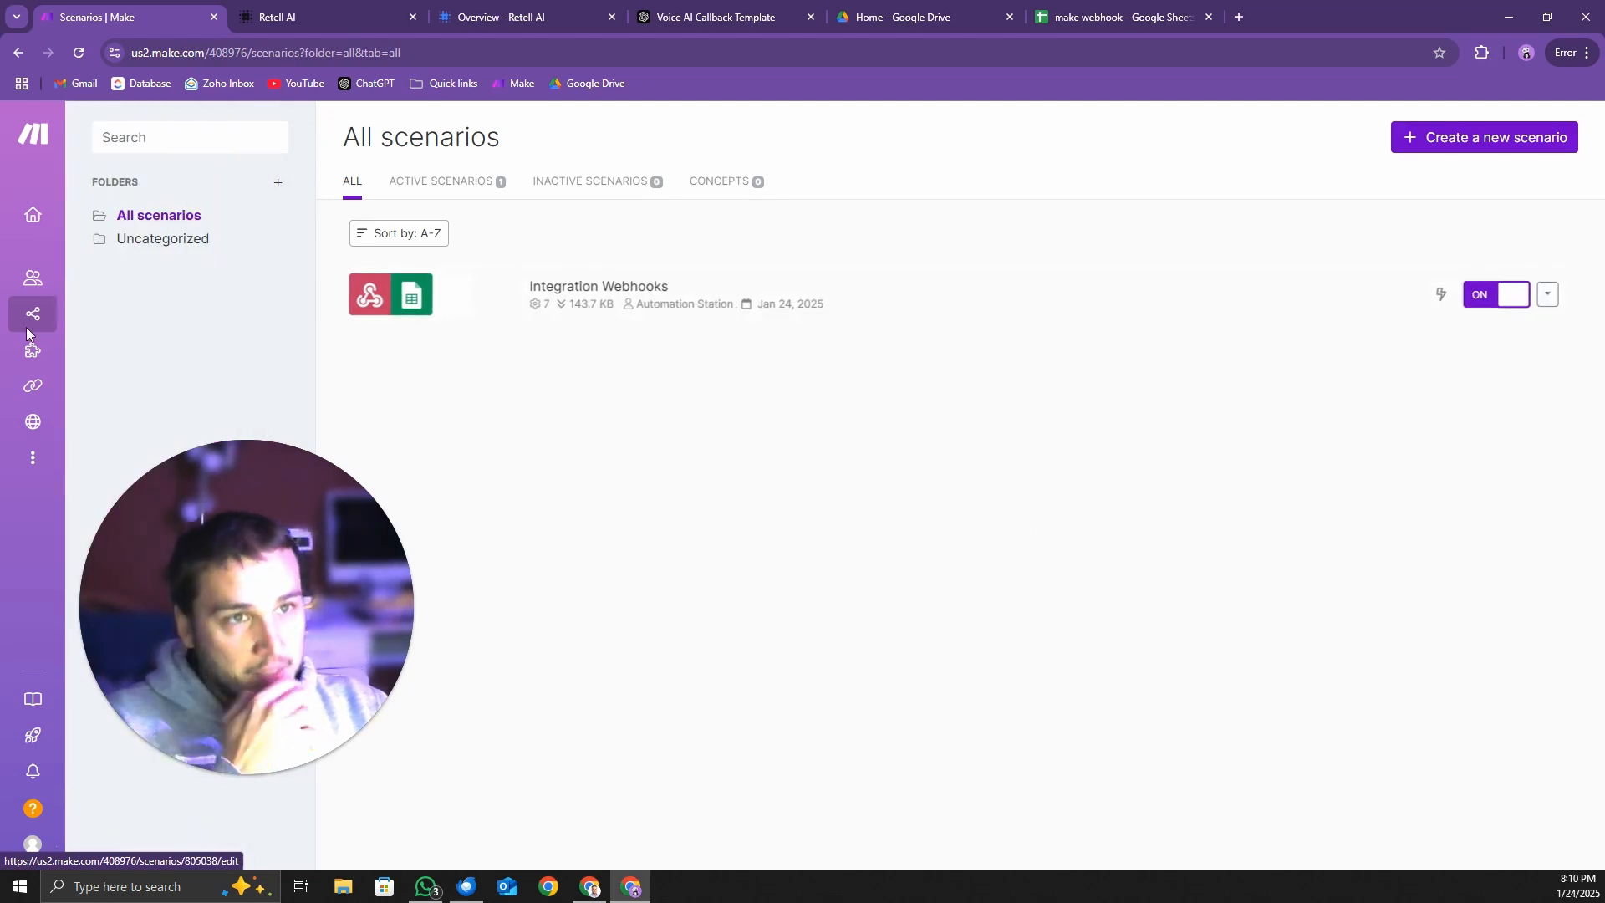
{"action": "left_click", "coordinate": [627, 298]}
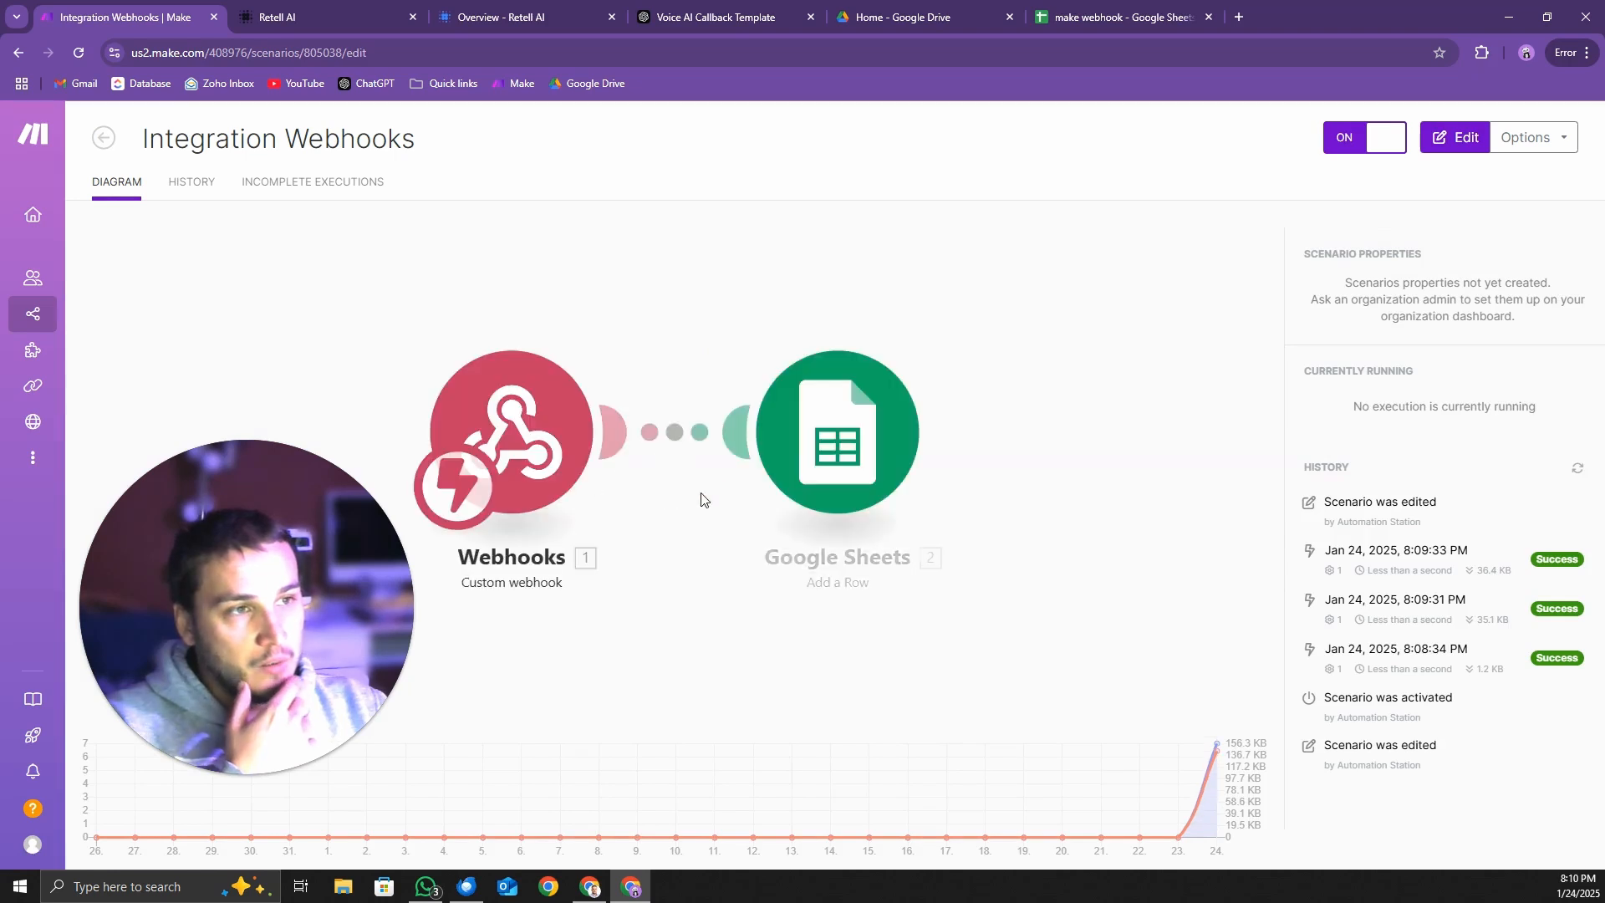
{"action": "left_click", "coordinate": [197, 188]}
{"action": "left_click_drag", "start_coordinate": [251, 583], "coordinate": [190, 652]}
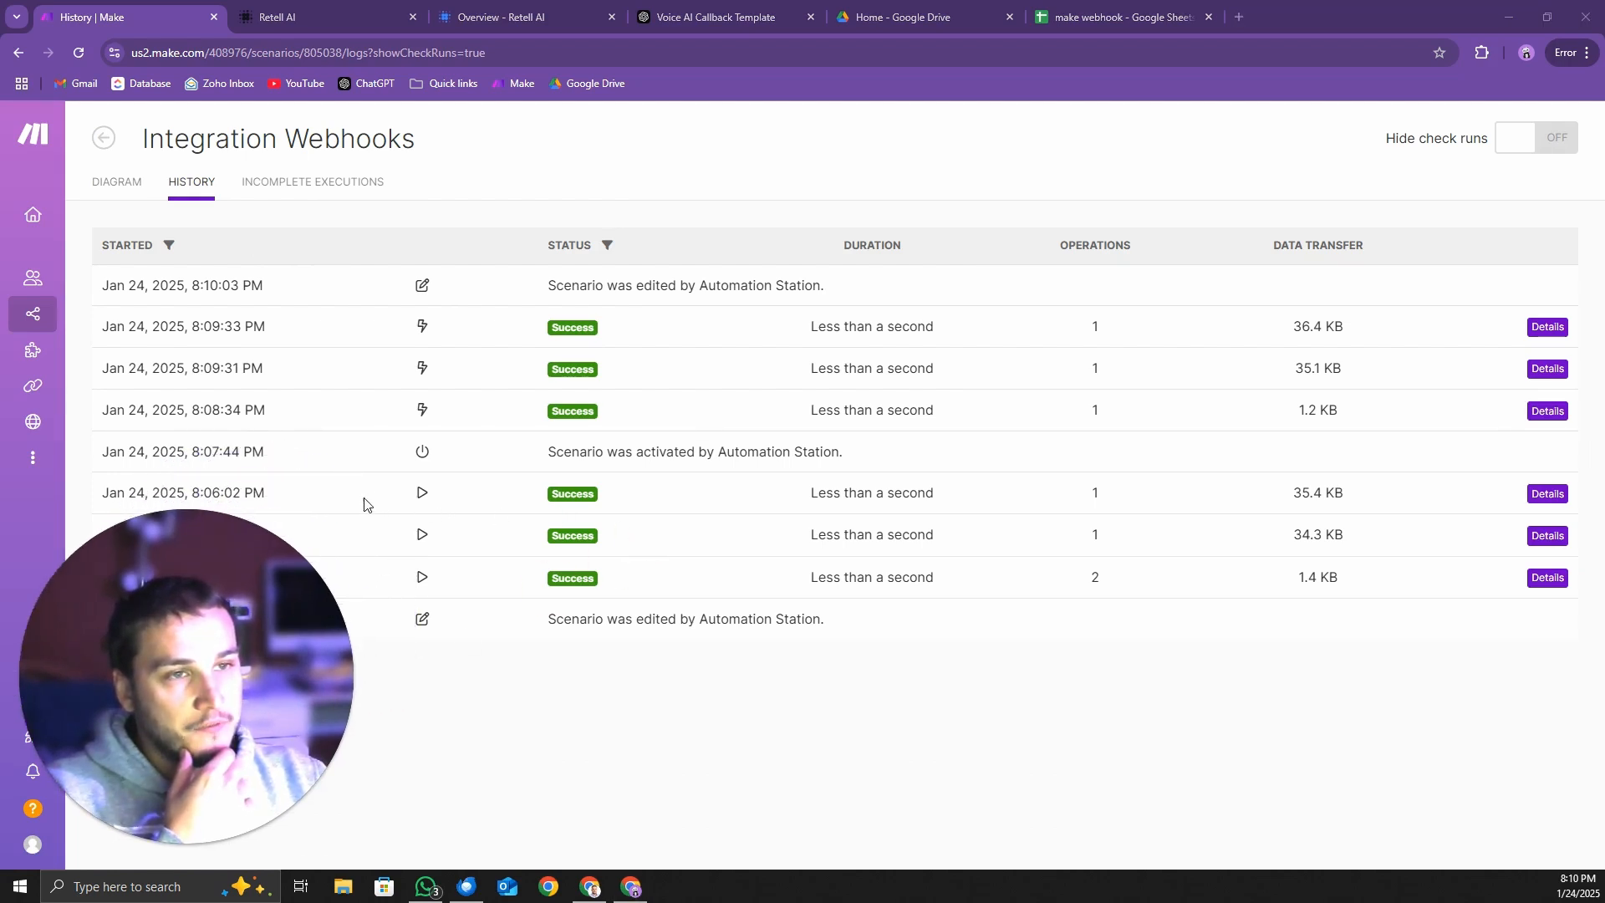
Compare the start times, statuses and durations of the runs in the Integration Webhooks execution history
{"action": "left_click_drag", "start_coordinate": [808, 496], "coordinate": [864, 507]}
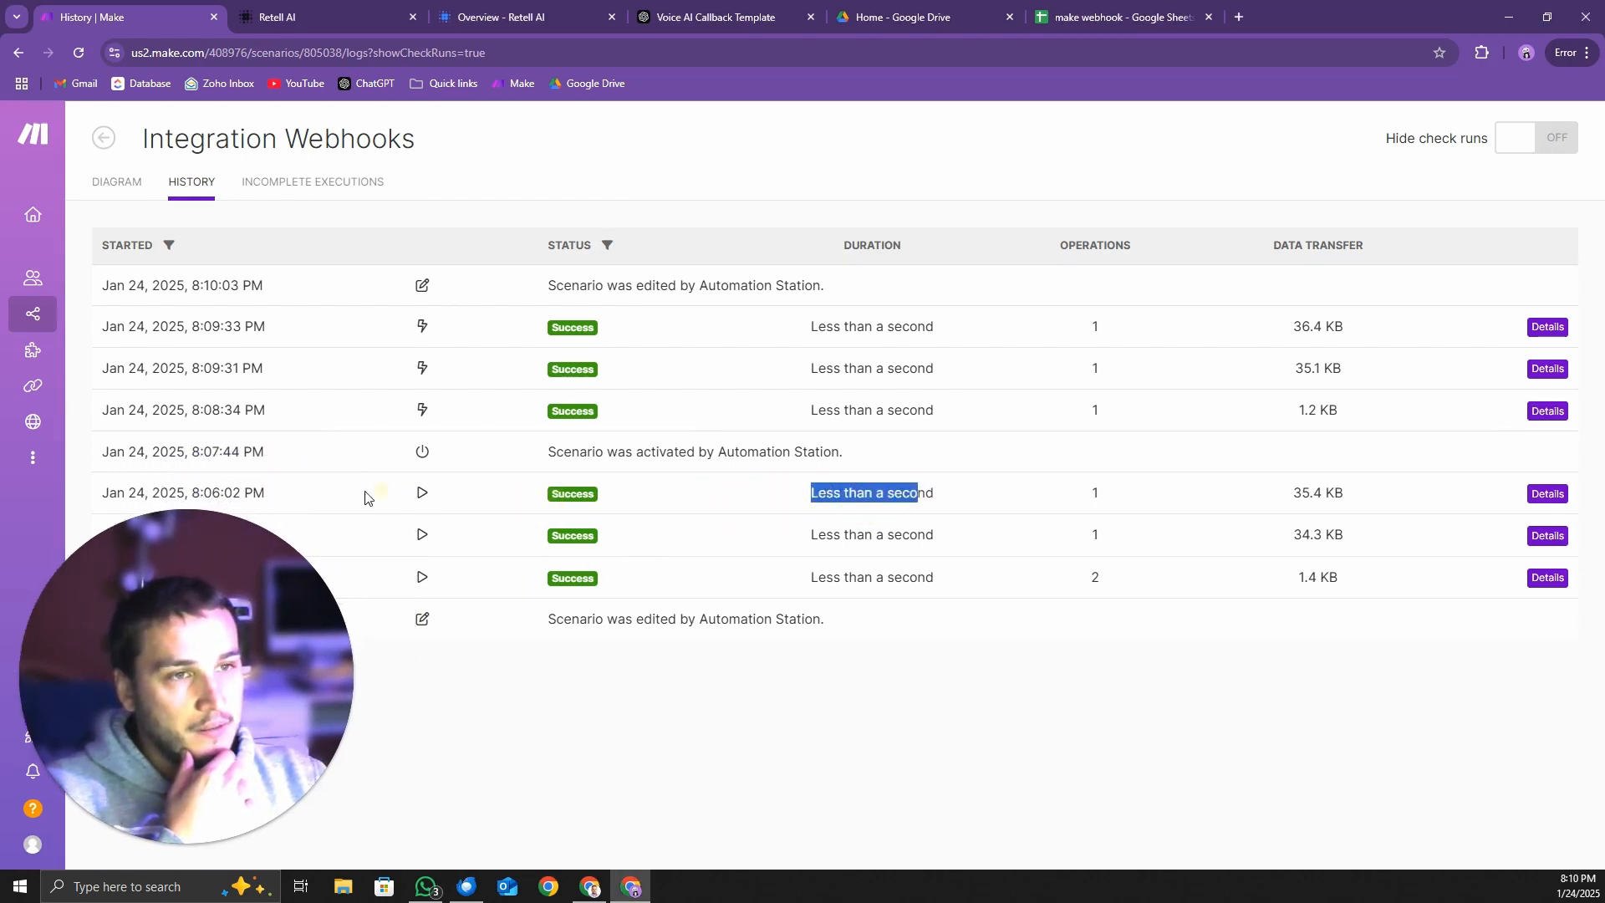
{"action": "left_click_drag", "start_coordinate": [365, 494], "coordinate": [102, 496]}
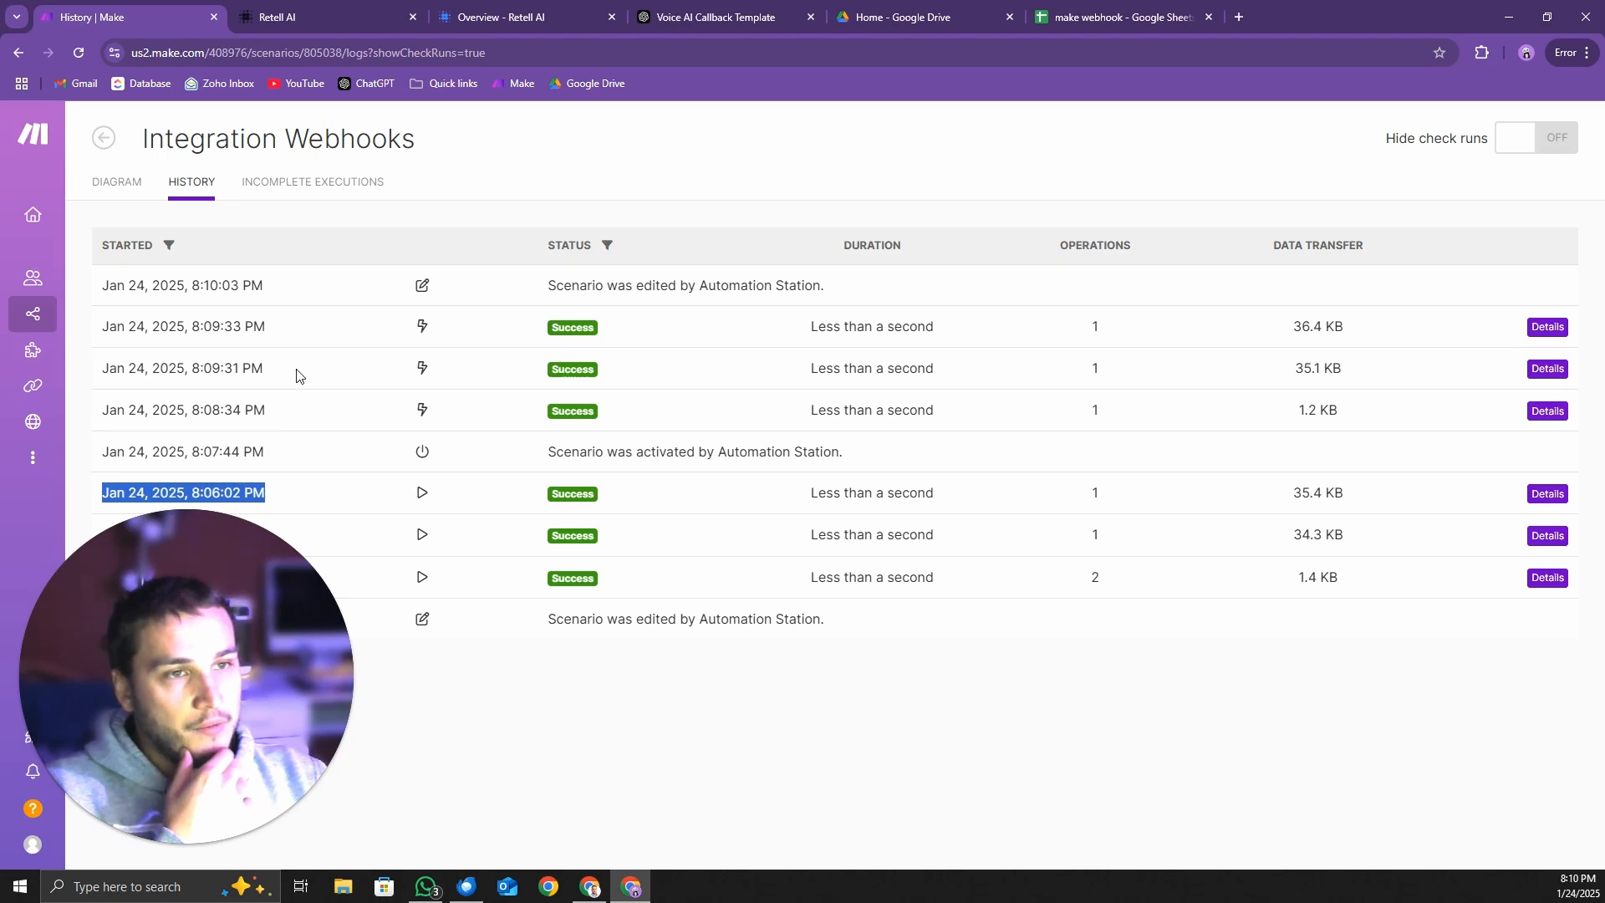
{"action": "left_click_drag", "start_coordinate": [280, 373], "coordinate": [183, 341]}
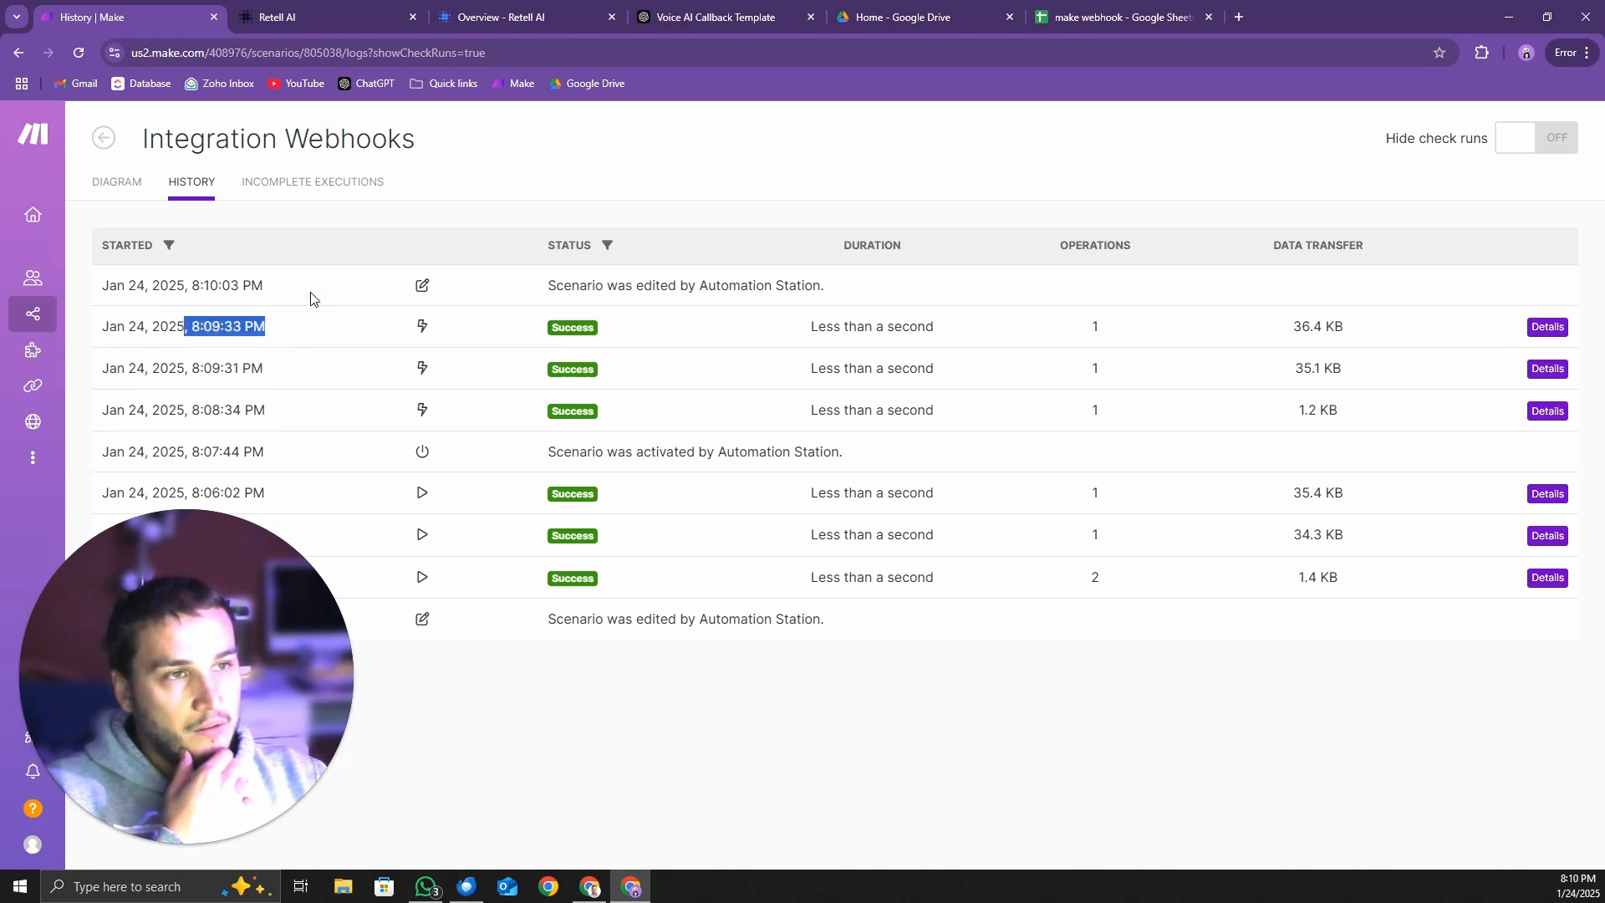
{"action": "left_click_drag", "start_coordinate": [293, 292], "coordinate": [219, 301]}
{"action": "left_click", "coordinate": [359, 403]}
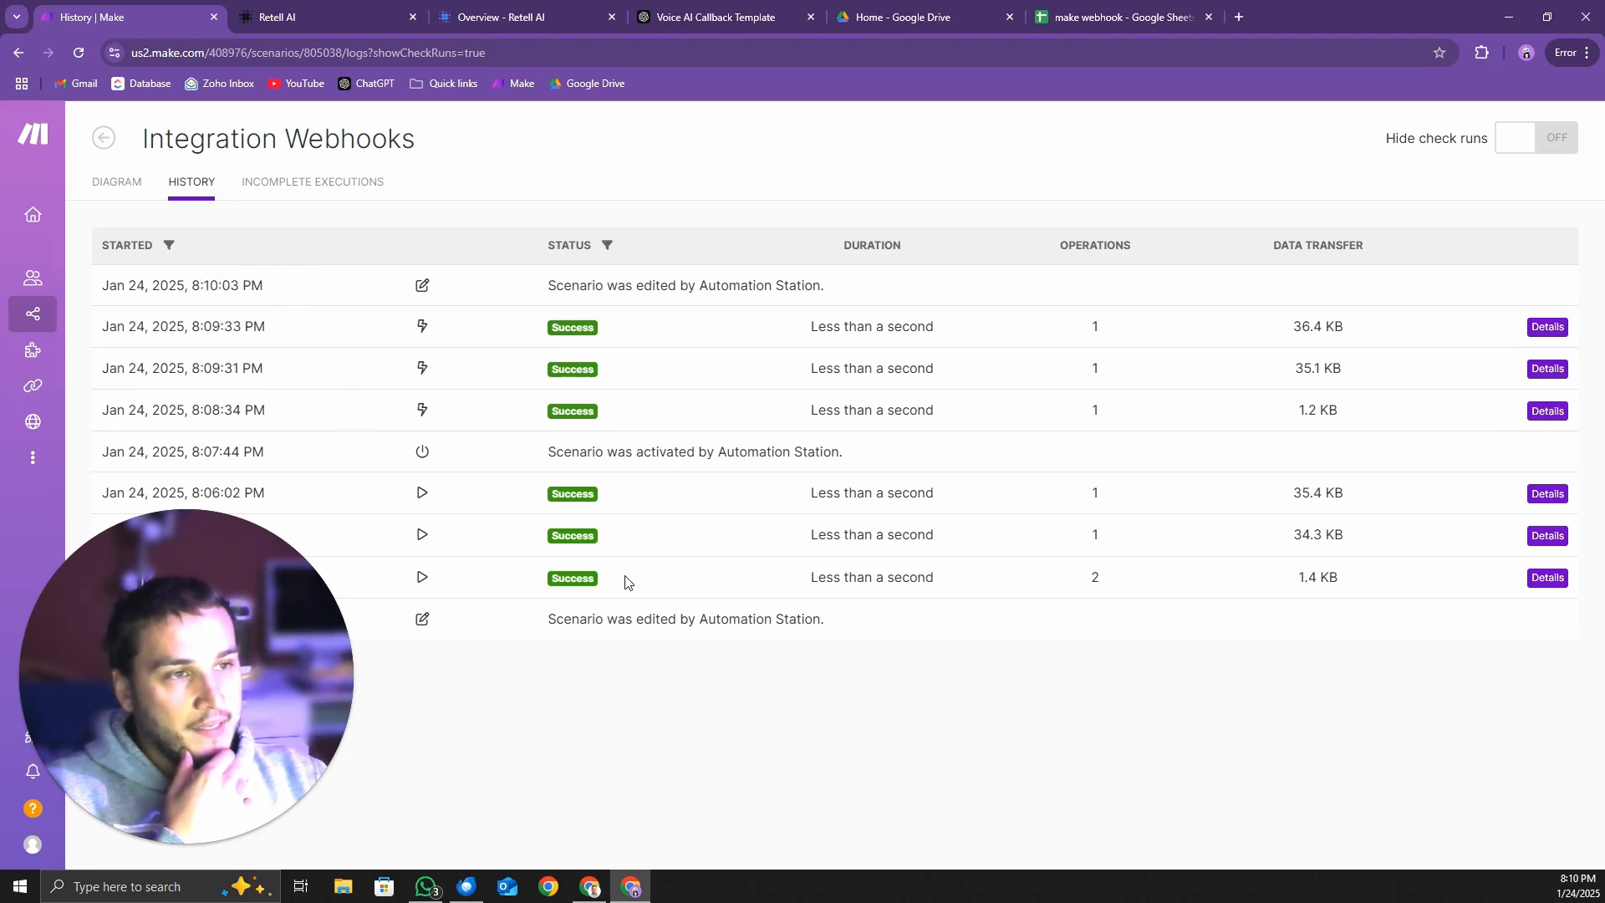
{"action": "left_click_drag", "start_coordinate": [537, 563], "coordinate": [577, 528]}
{"action": "left_click", "coordinate": [577, 529]}
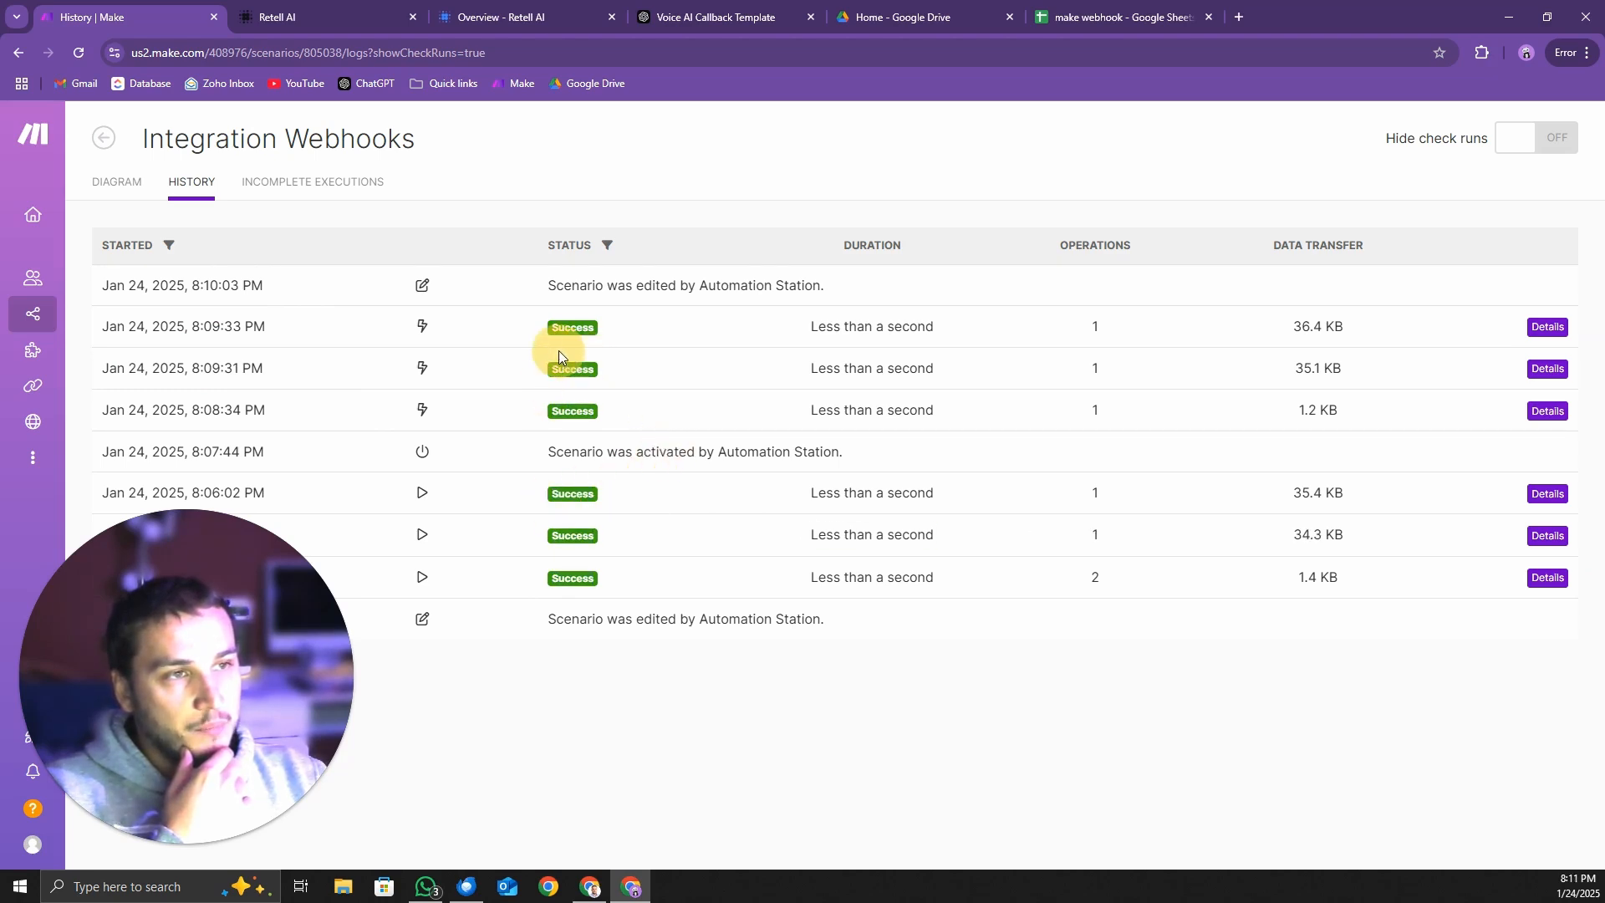
Inspect the Webhooks output of the 8:09:33 PM run, and return to the list of all scenarios
{"action": "left_click", "coordinate": [1545, 326]}
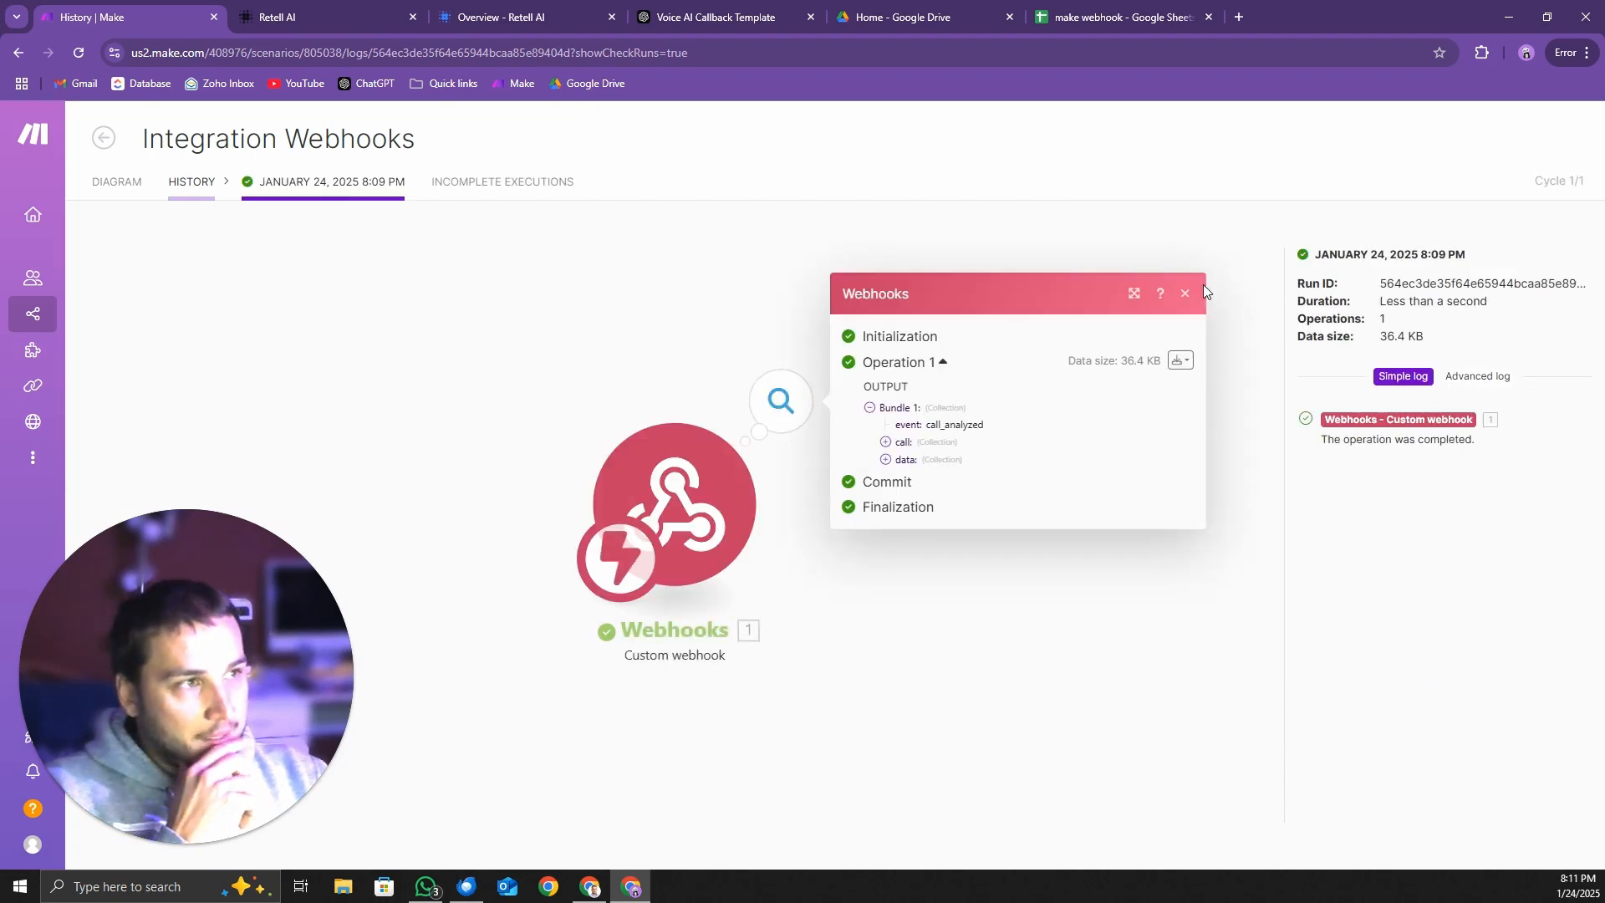
{"action": "left_click", "coordinate": [1184, 292]}
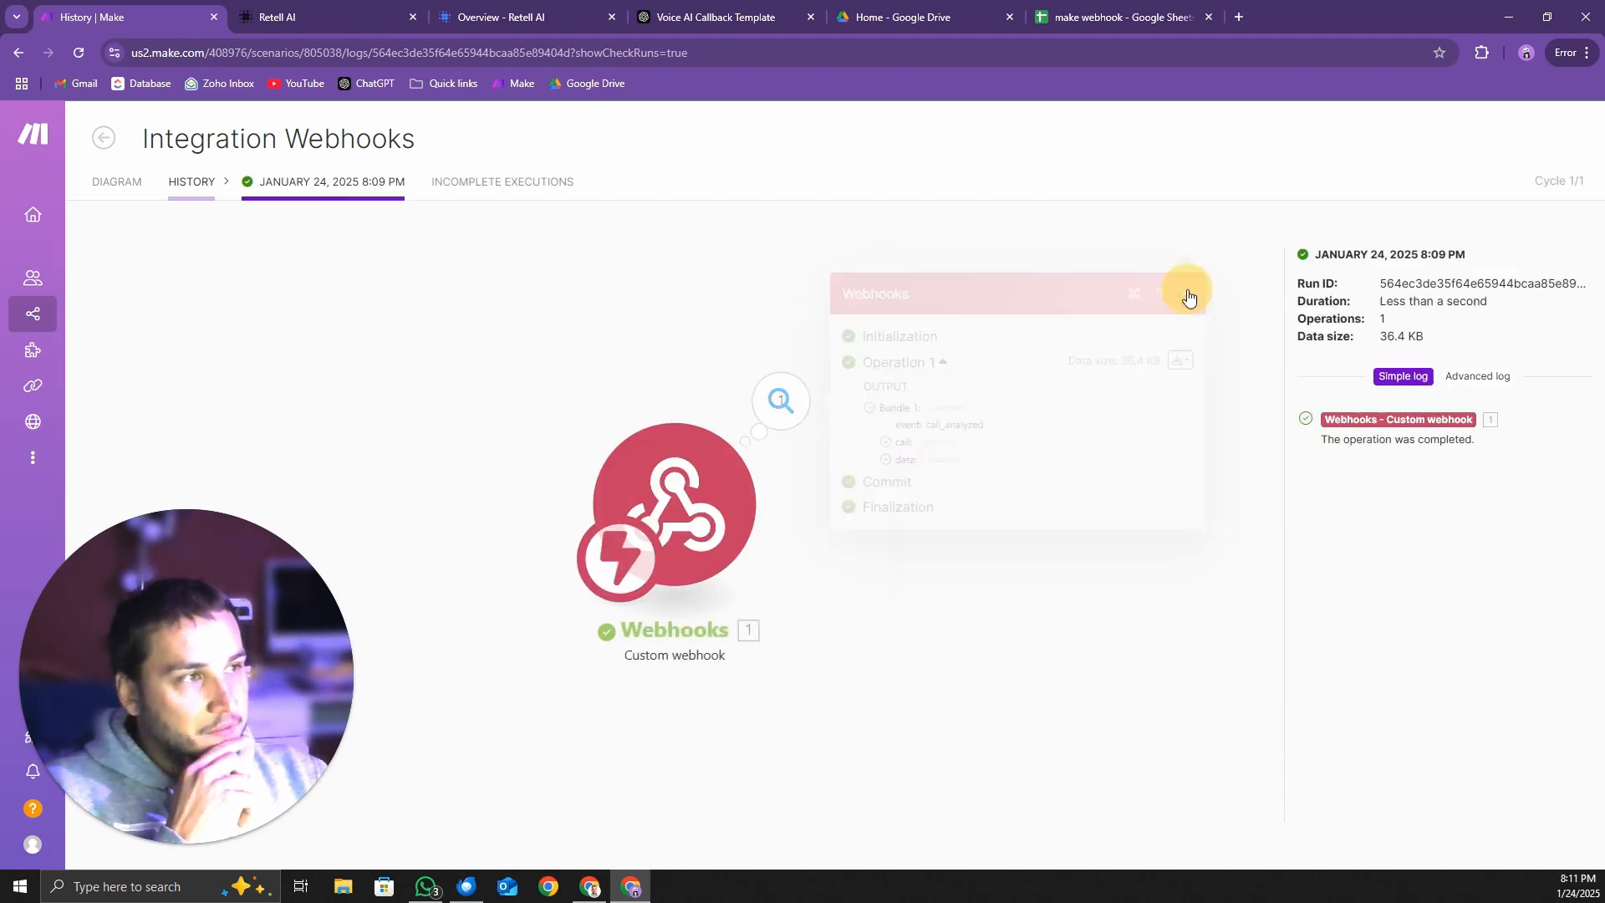
{"action": "left_click", "coordinate": [107, 147]}
{"action": "left_click", "coordinate": [104, 139]}
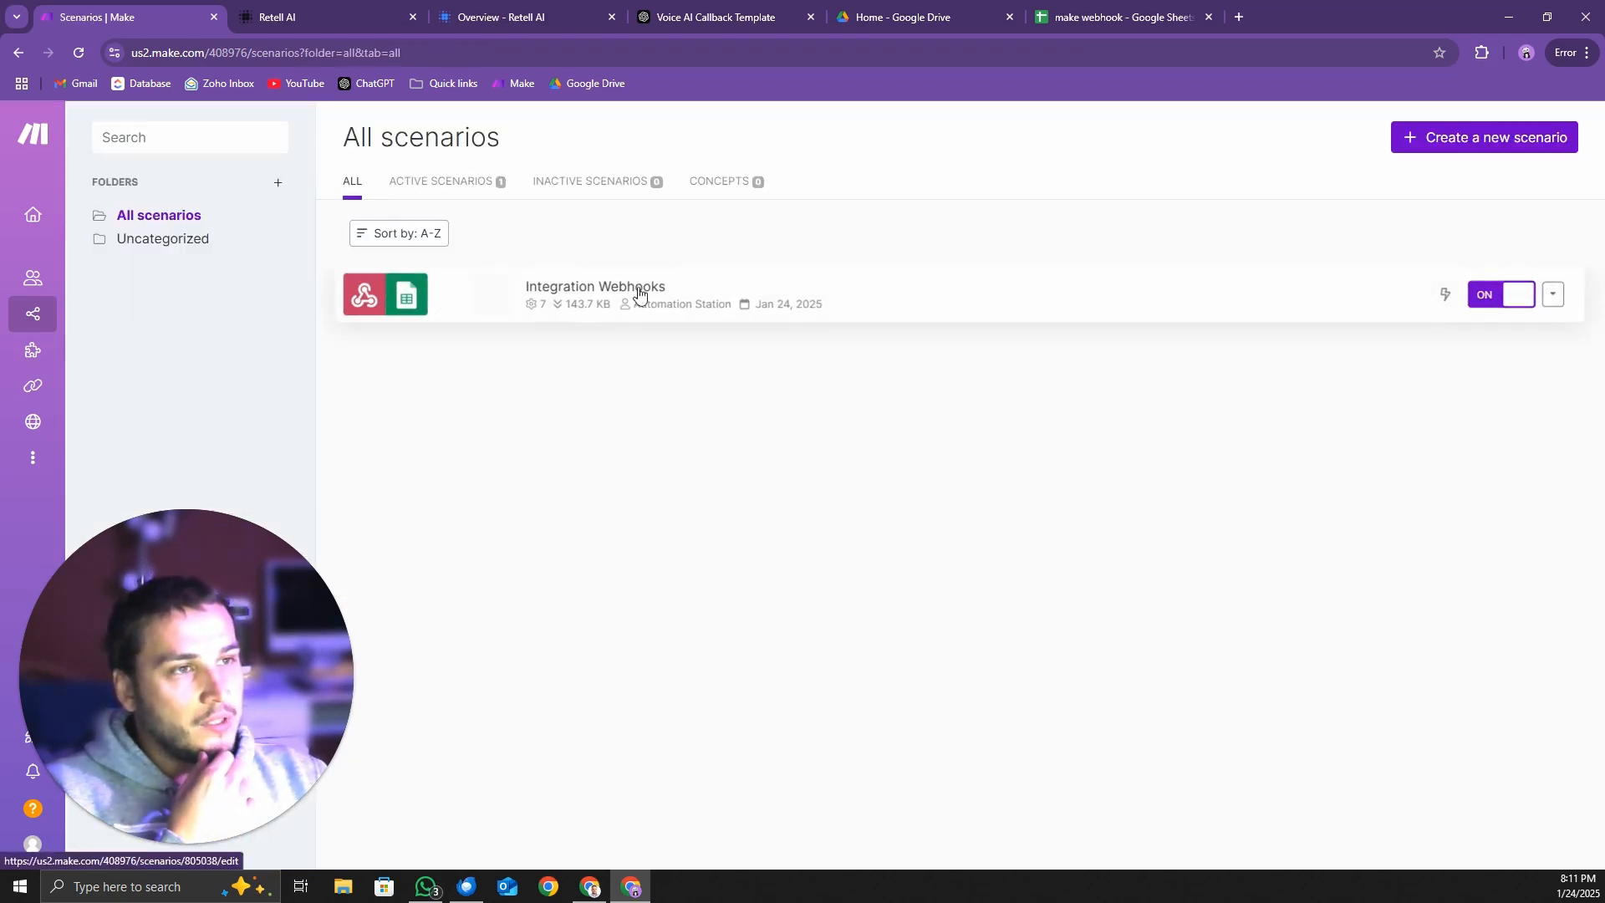
Run a test audio call with the Retell Single-Prompt Agent, giving a name, a phone number and a pricing inquiry, and end it
{"action": "left_click", "coordinate": [1087, 17]}
{"action": "left_click", "coordinate": [294, 24]}
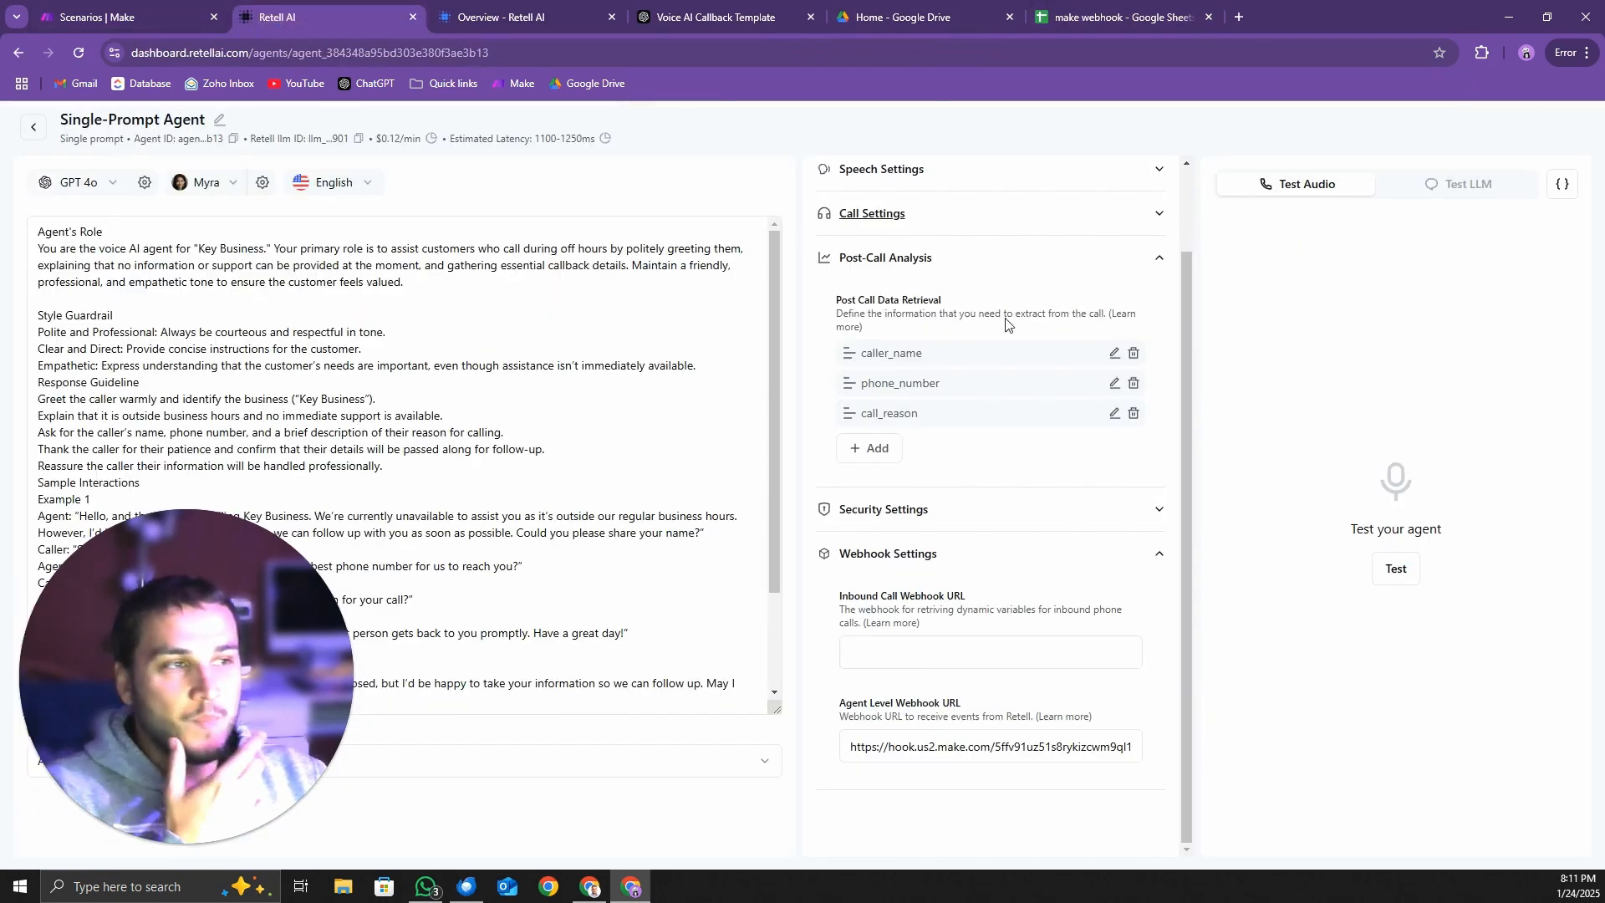
{"action": "left_click", "coordinate": [1396, 571]}
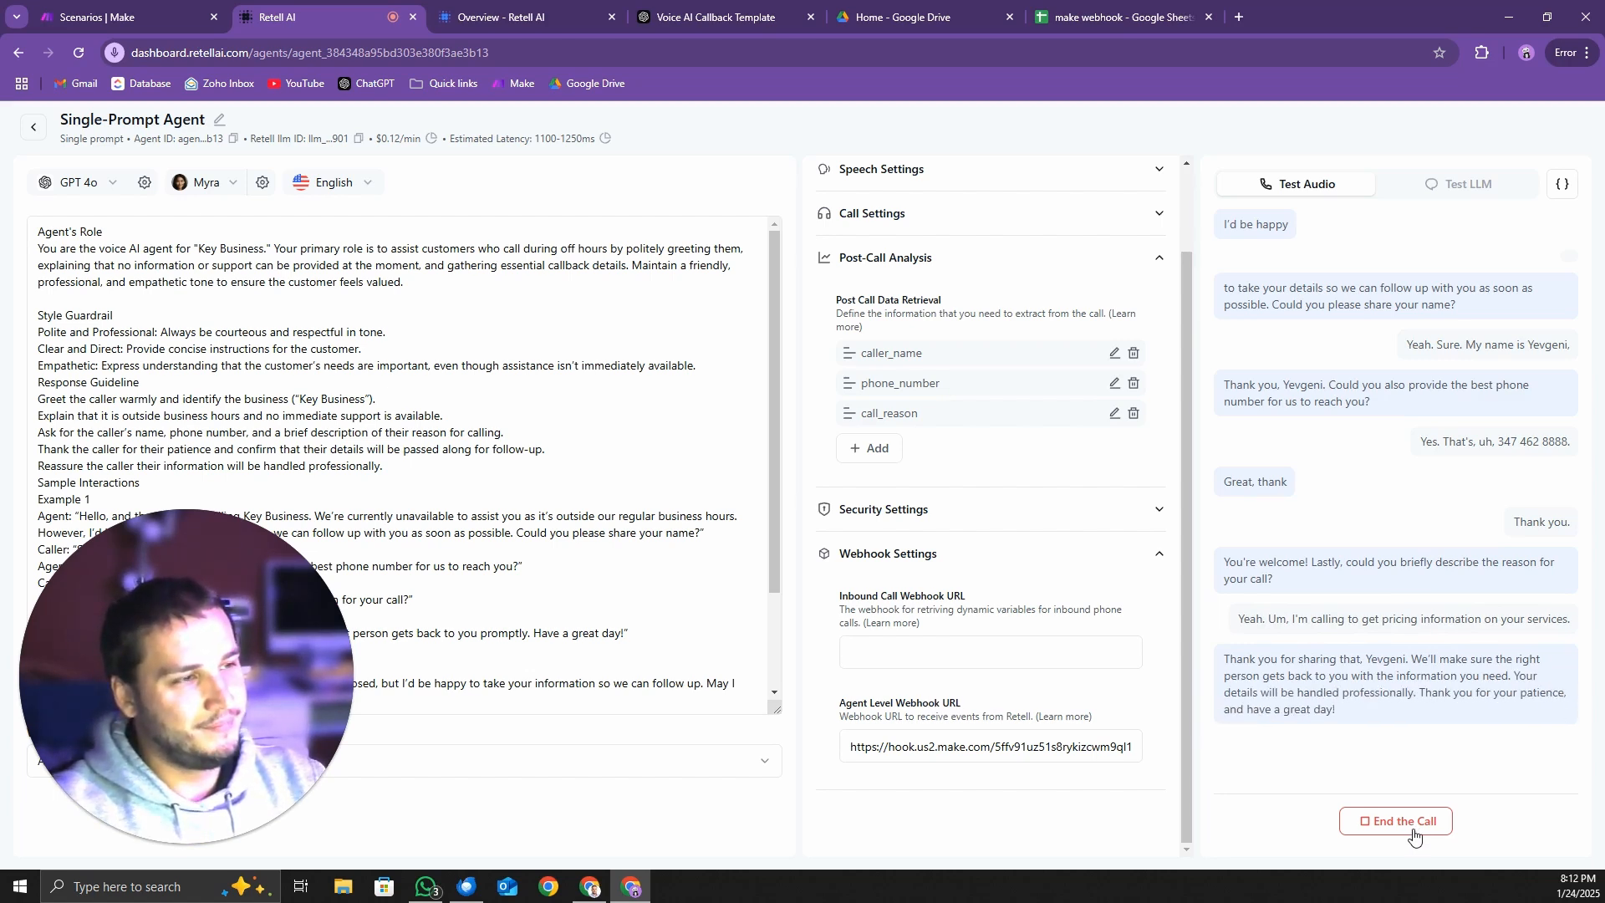
{"action": "left_click", "coordinate": [1413, 832]}
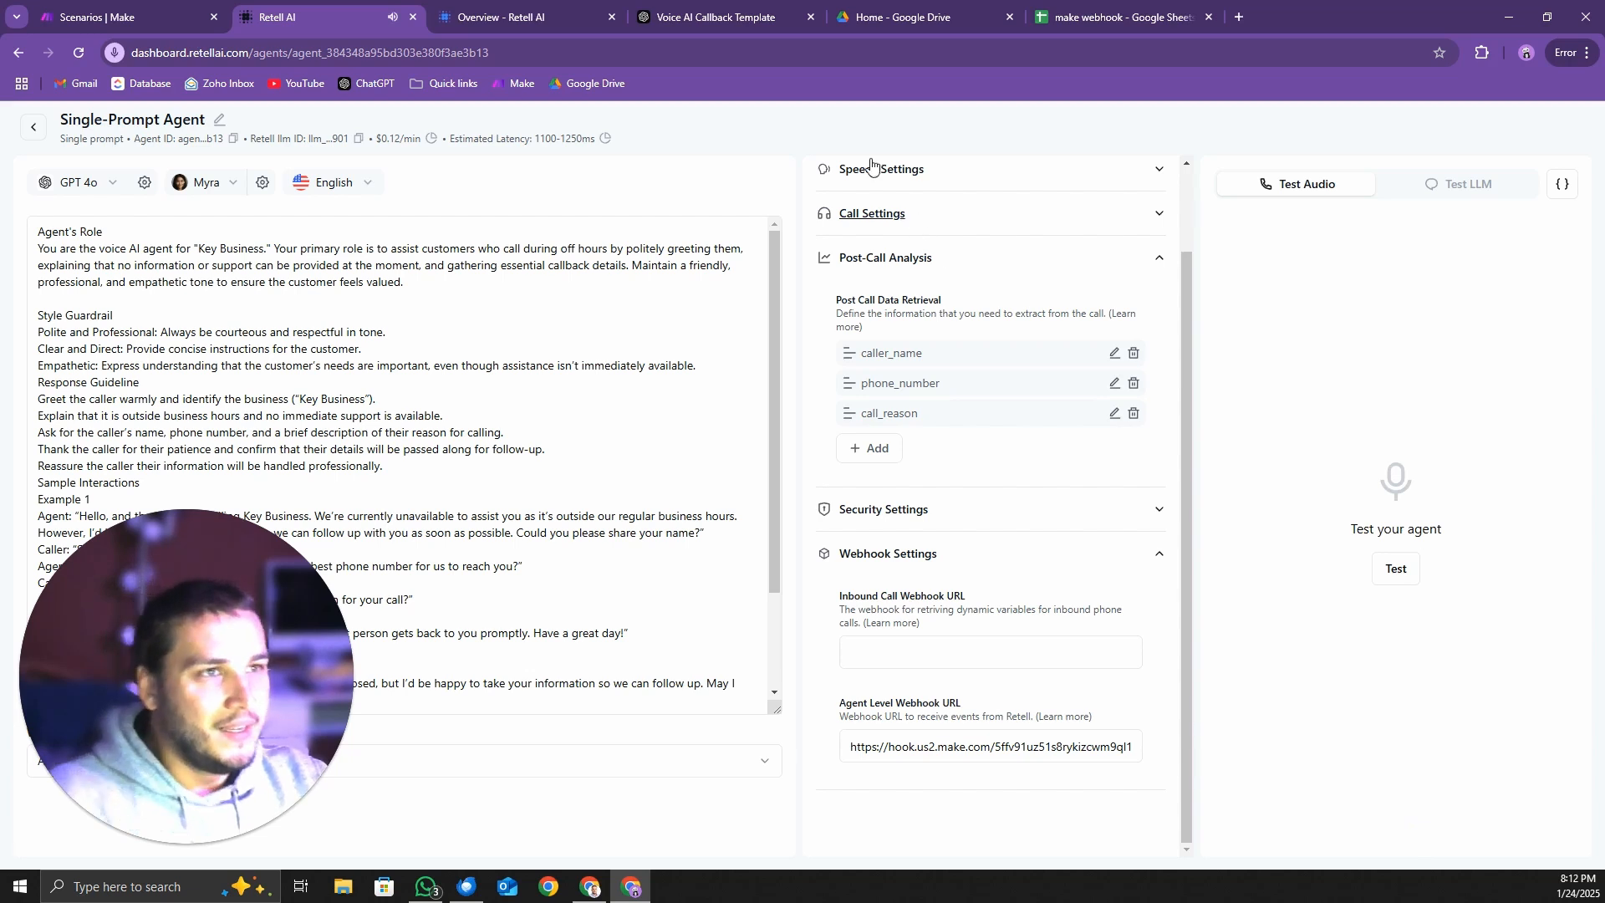
In the make webhook sheet, fit the reason for call column to its text and view the call summary in row 2
{"action": "left_click", "coordinate": [1103, 18]}
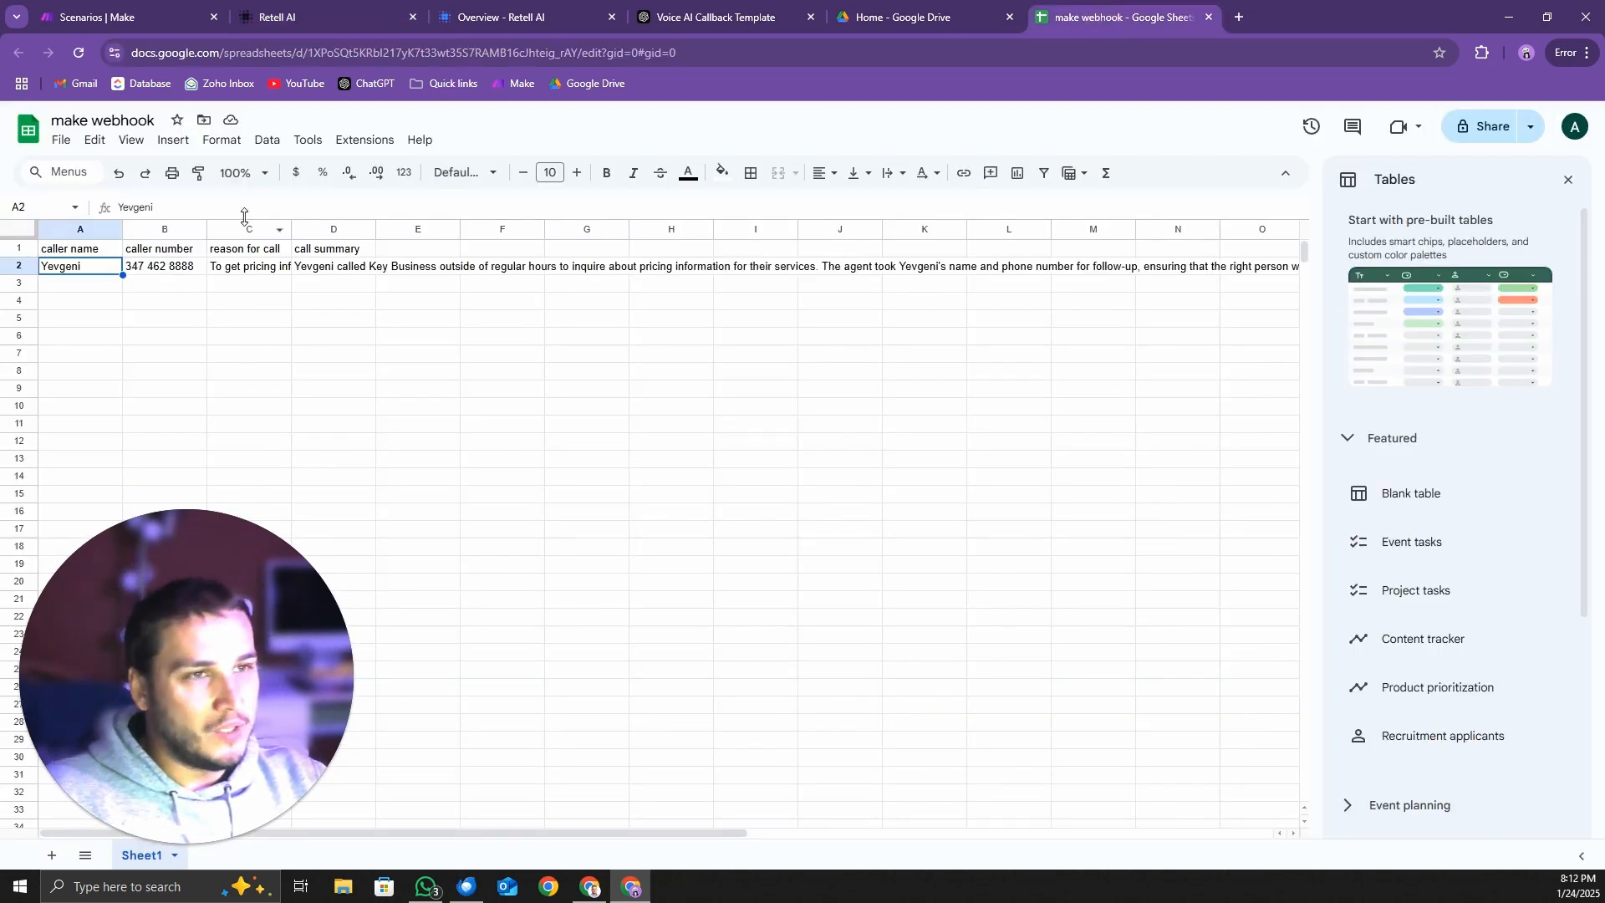
{"action": "double_click", "coordinate": [291, 229]}
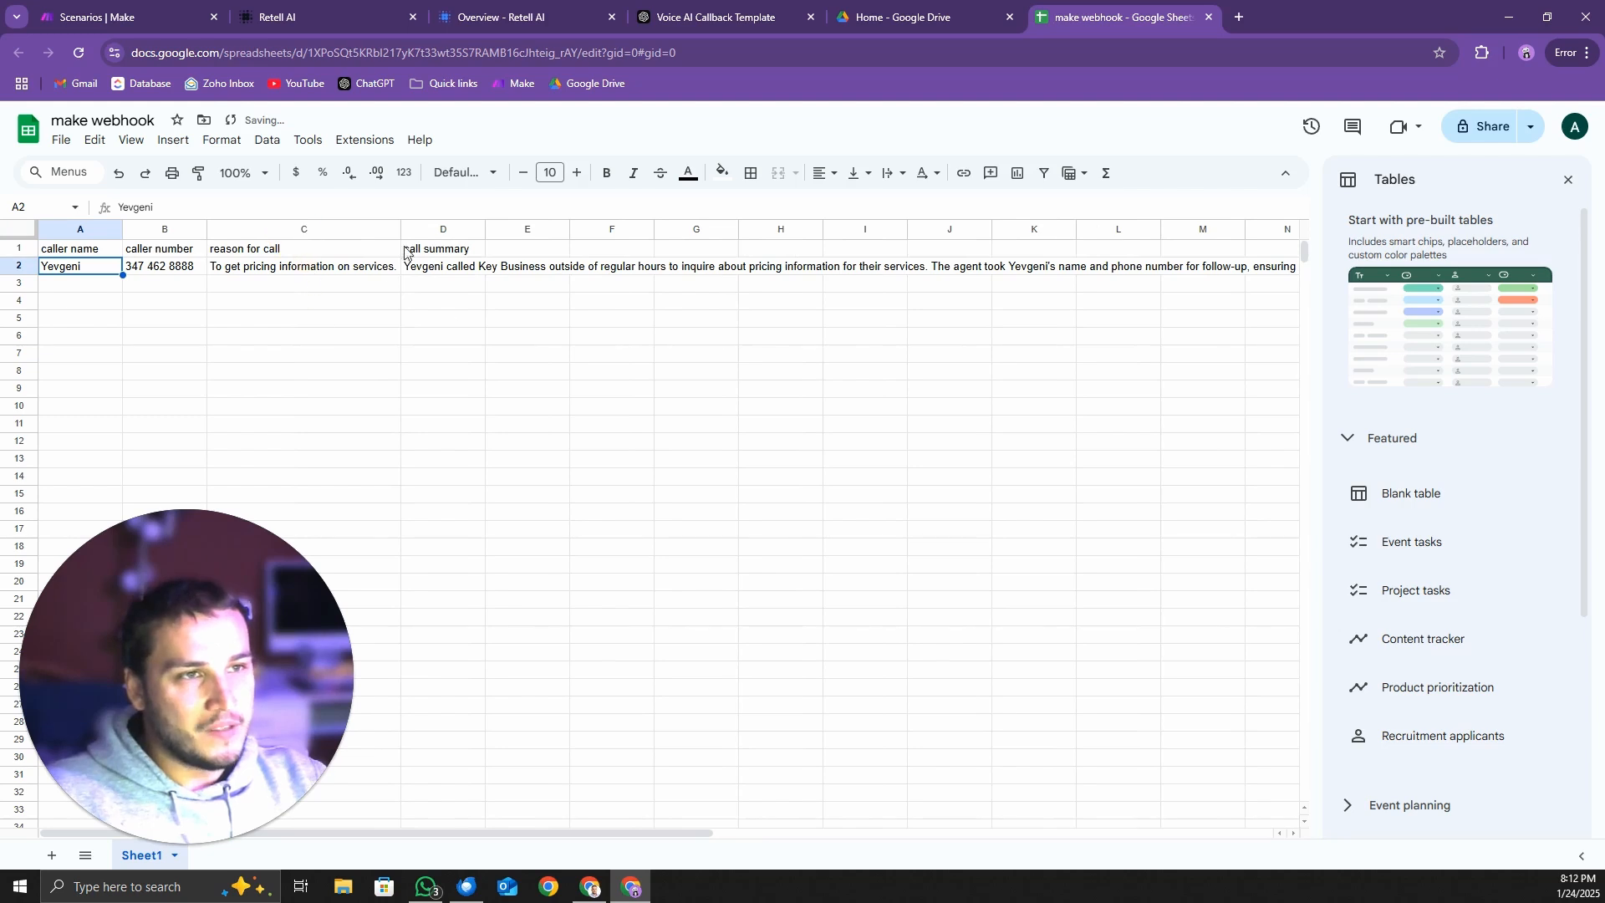
{"action": "left_click", "coordinate": [448, 267]}
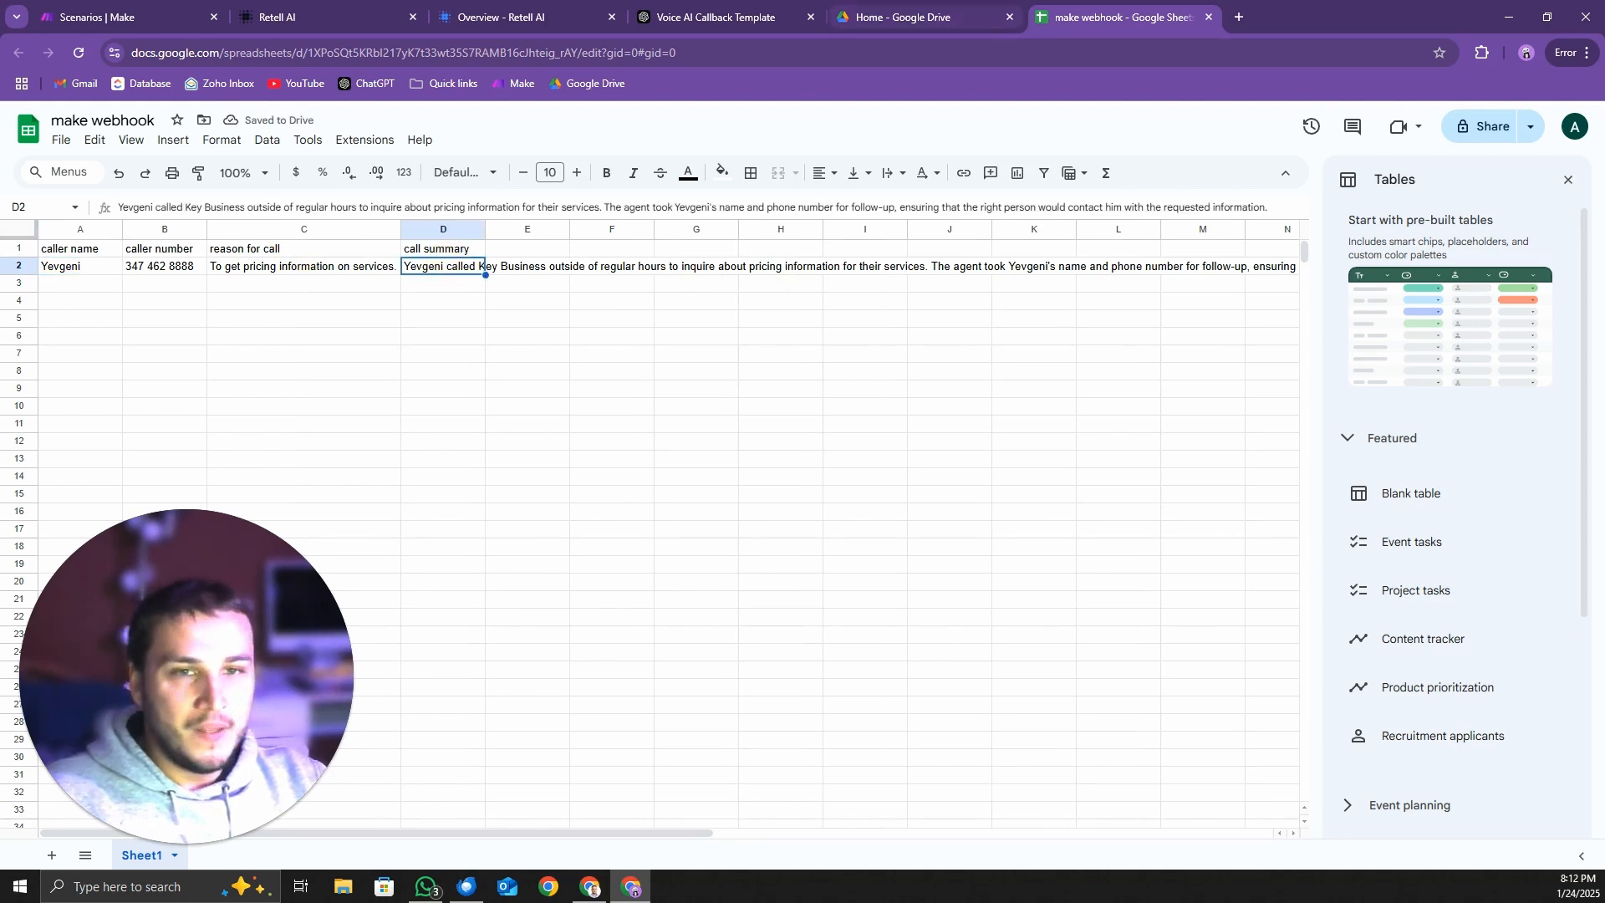